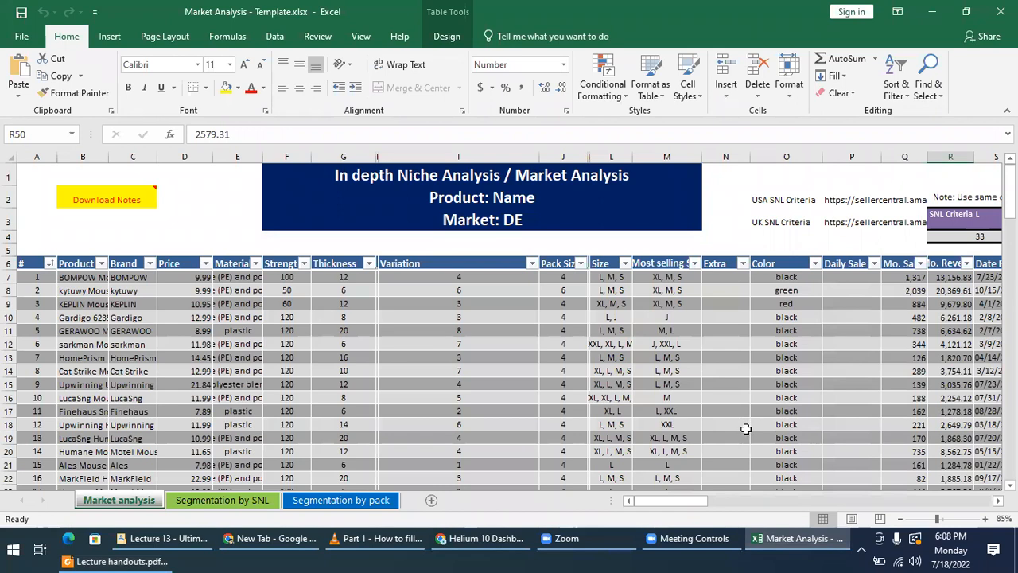
Switch to Lecture handouts.pdf in Foxit PDF Reader and show the "What's New in Ultimate Market Analysis" page
mouse_move(695, 501)
mouse_down()
mouse_move(783, 503)
mouse_move(680, 504)
mouse_up()
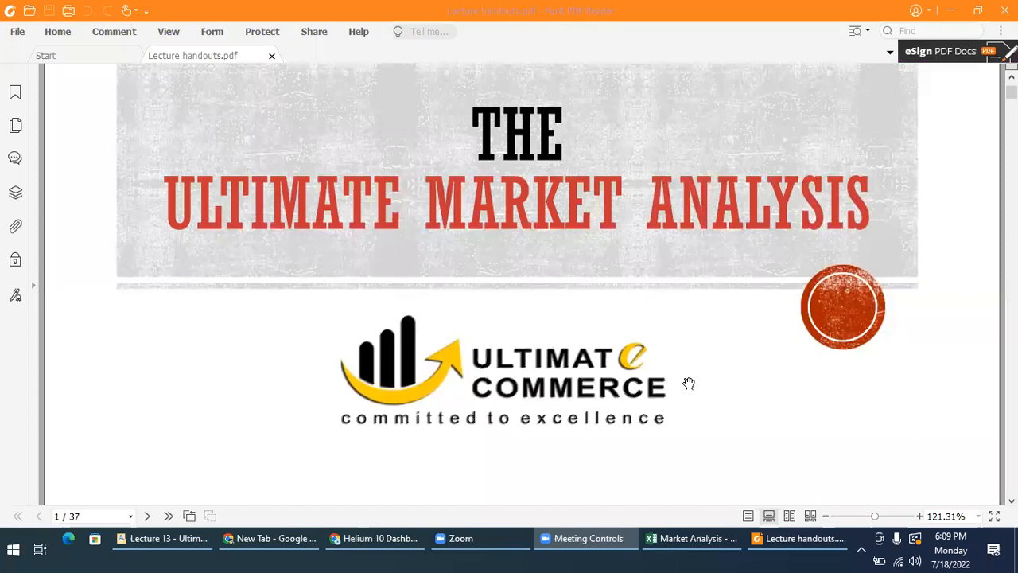
scroll(688, 383, down, 10)
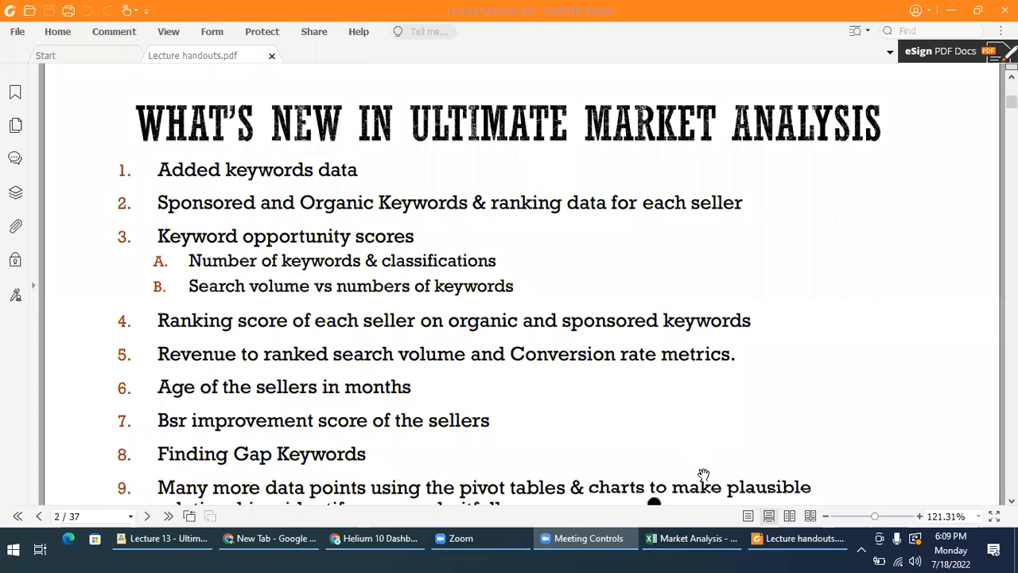
Switch to the Market Analysis - Template.xlsx workbook in Excel and review the product table on the Market analysis sheet
key(alt+Tab)
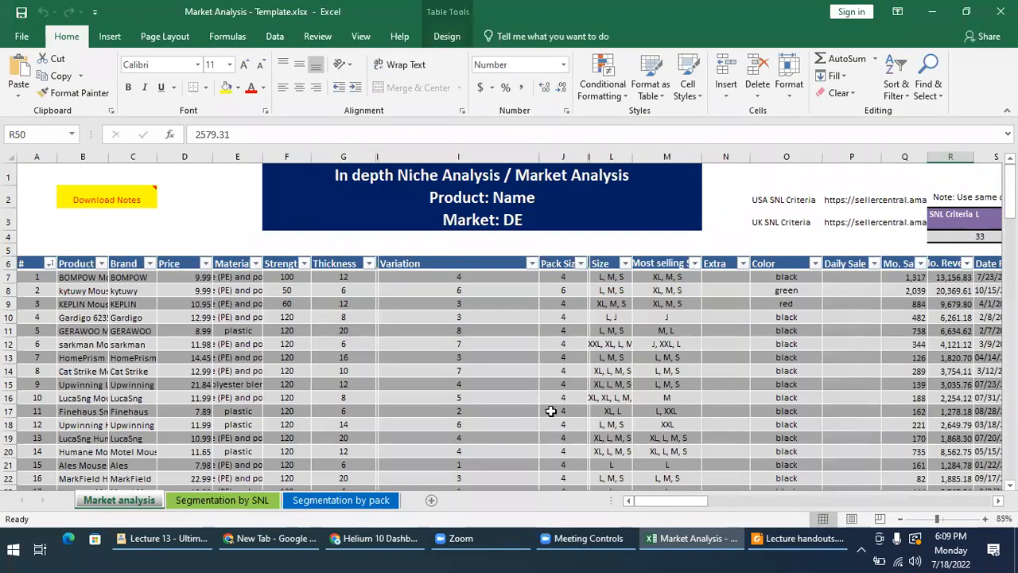
drag(691, 501, 636, 494)
scroll(219, 356, down, 7)
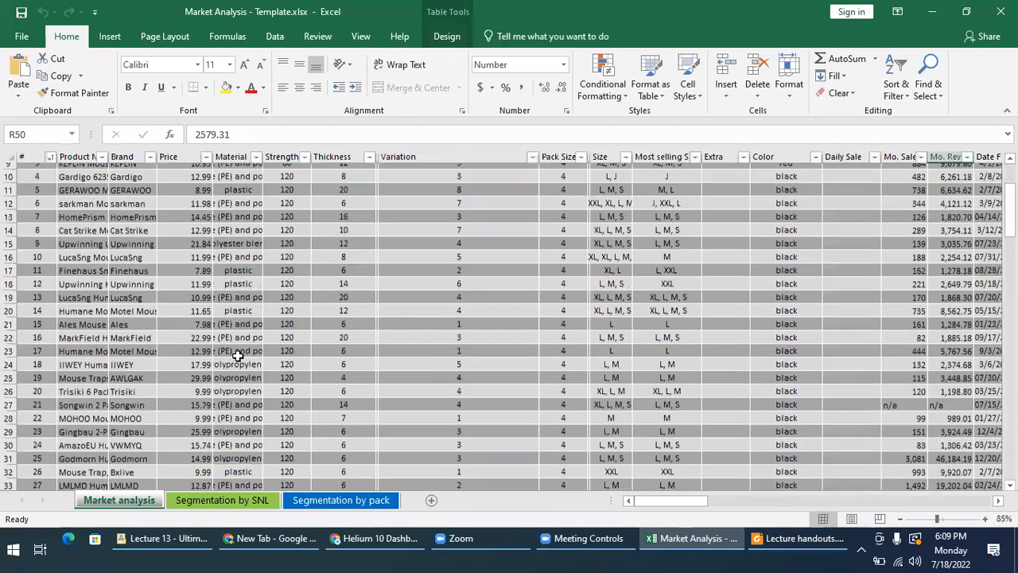
scroll(234, 355, up, 6)
scroll(237, 356, up, 2)
scroll(239, 356, down, 2)
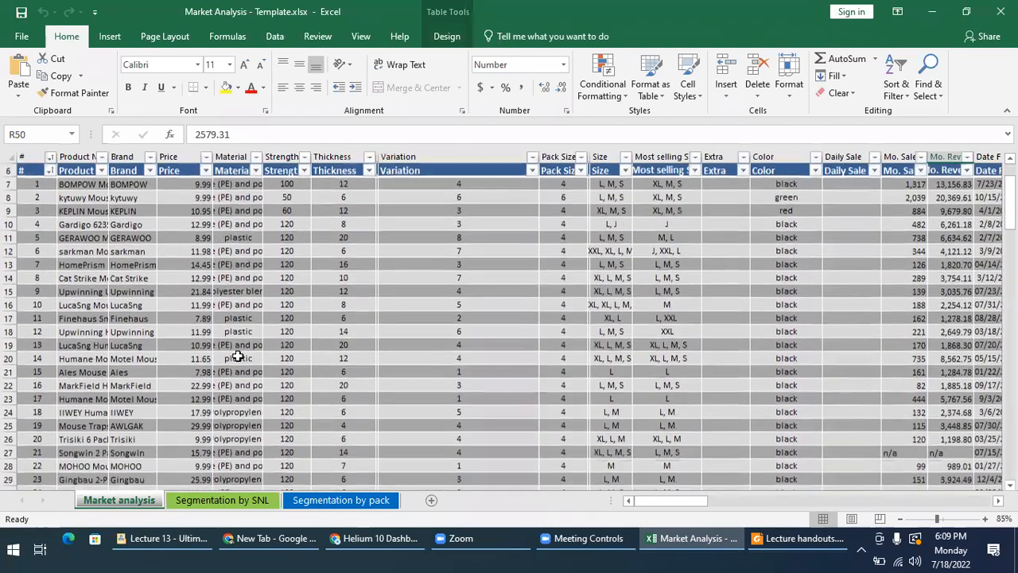
mouse_move(692, 502)
mouse_down()
mouse_move(716, 503)
mouse_move(692, 502)
mouse_up()
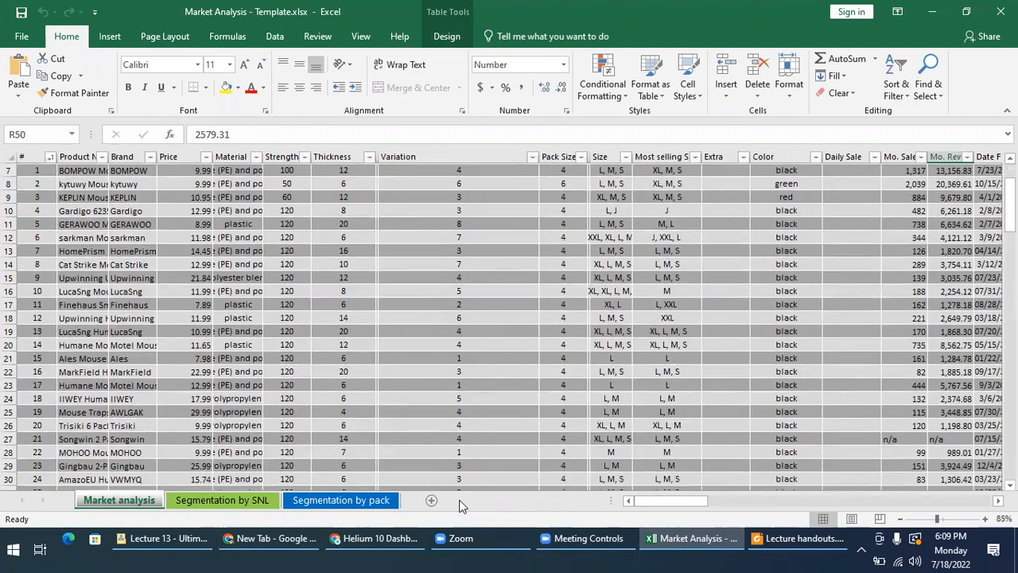
Open Ultimate Market Analysis - Template.xlsx from the Lecture 13 folder and show its Market analysis sheet
click(166, 538)
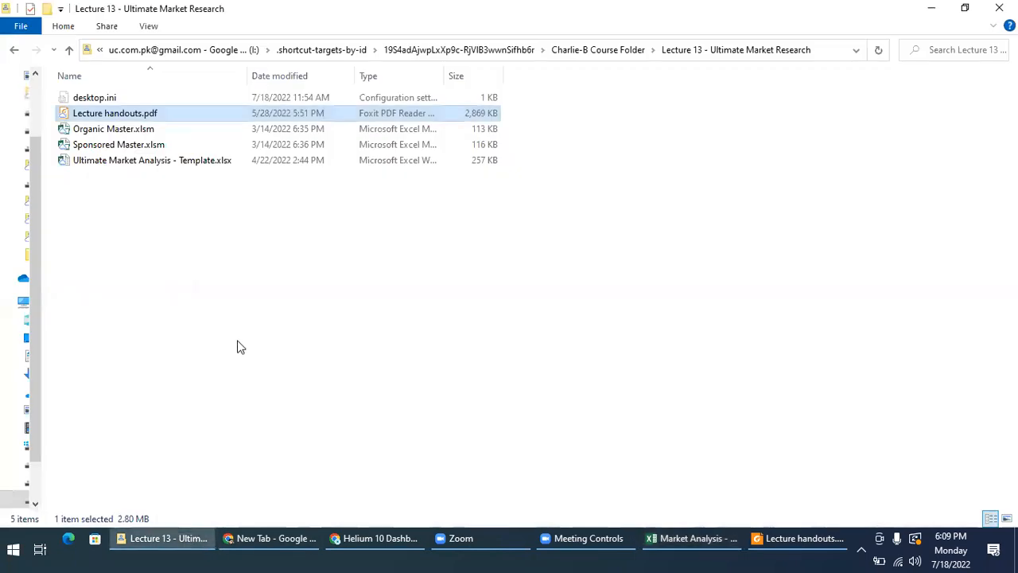
click(136, 166)
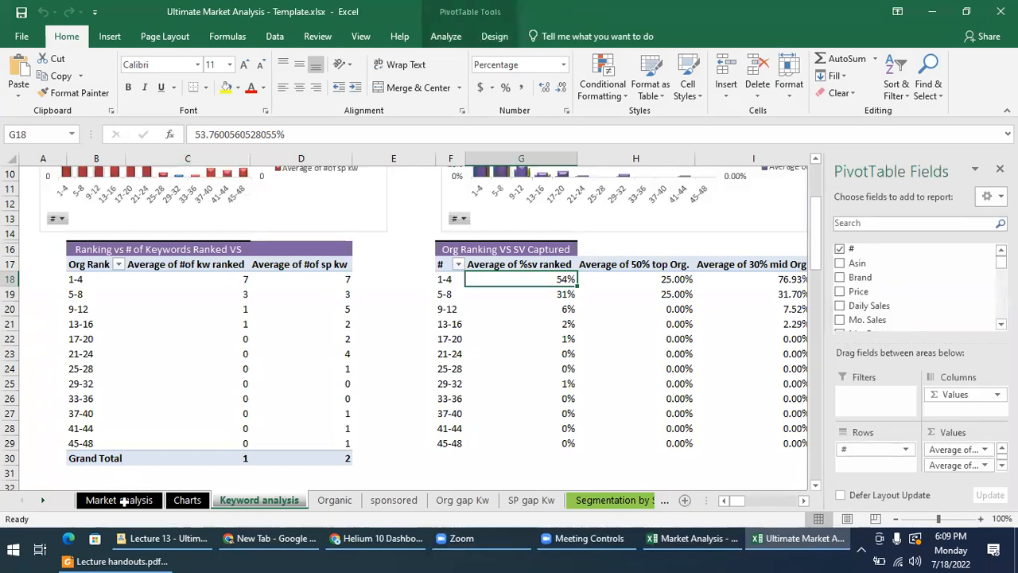
click(119, 500)
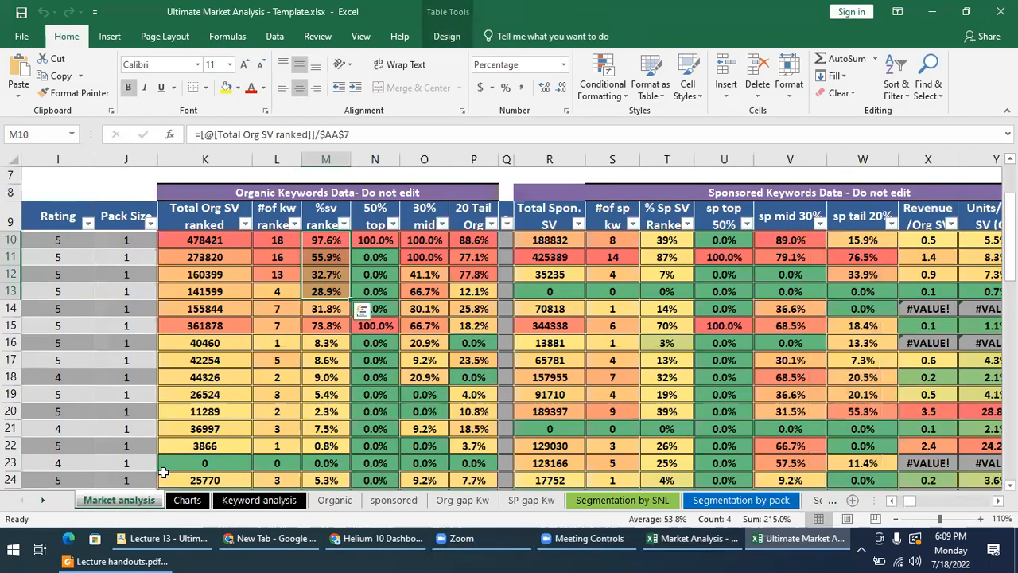
Examine the Market analysis sheet from its first column, covering the product rows and the title block
click(899, 499)
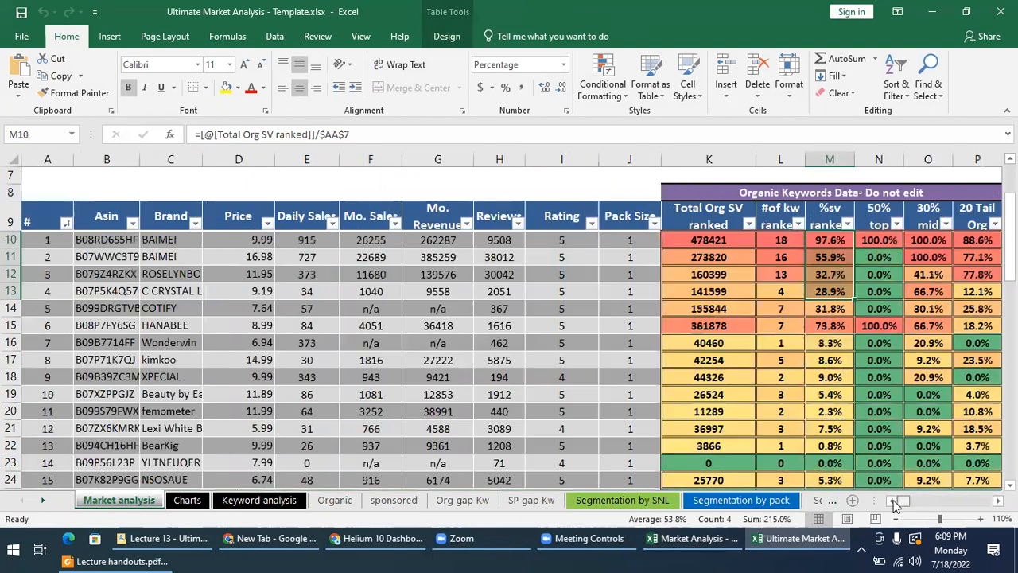
scroll(169, 372, up, 1)
scroll(169, 372, down, 2)
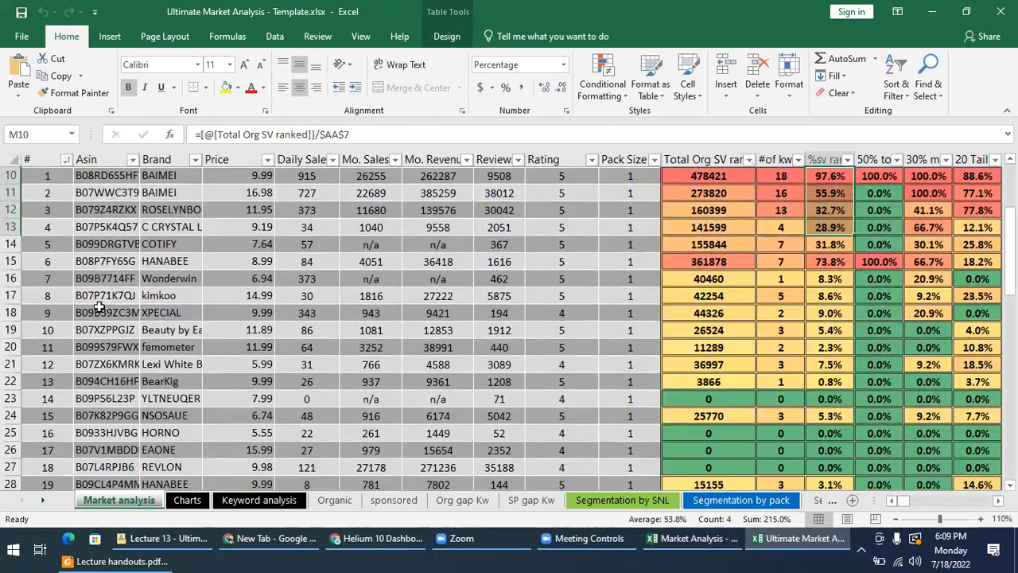
scroll(575, 406, up, 3)
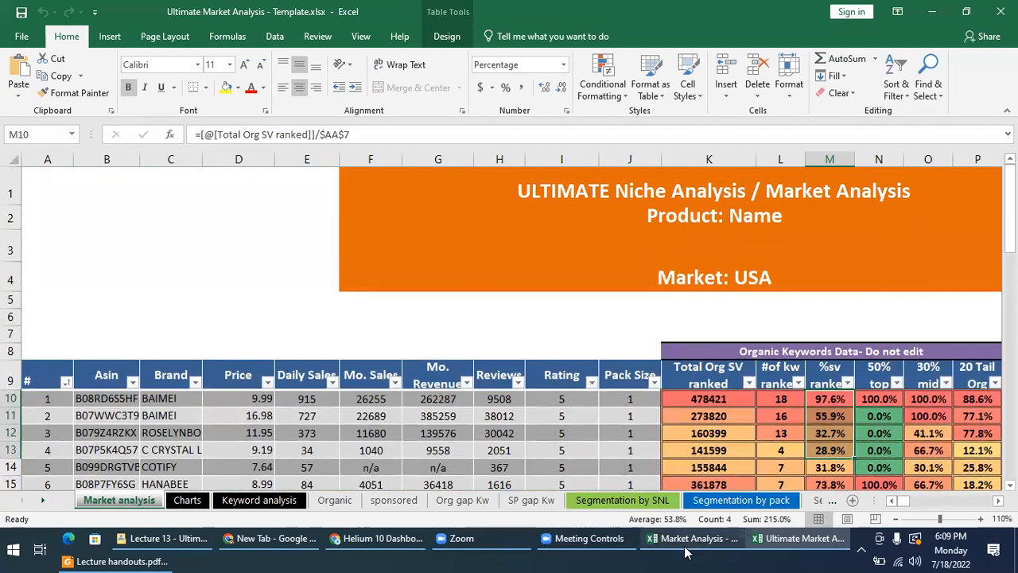
mouse_move(685, 555)
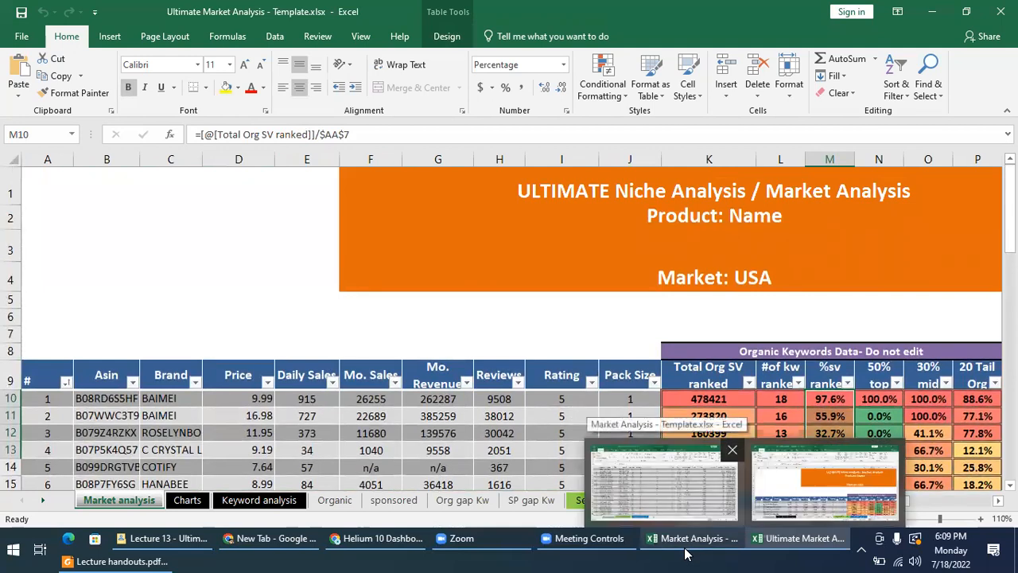
Switch to the lecture handouts in Foxit PDF Reader and highlight the "Added keywords data" item
click(117, 560)
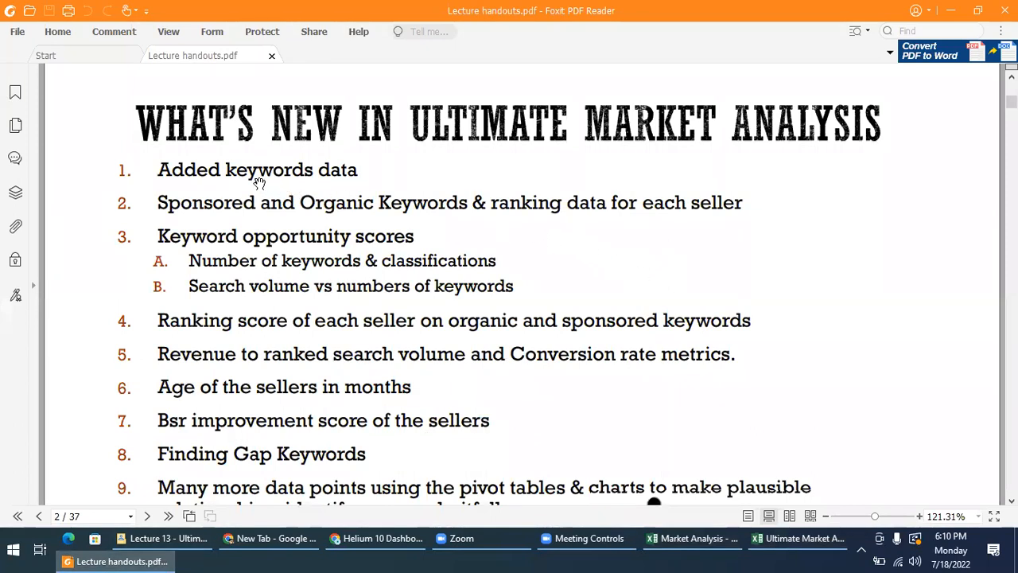
drag(157, 170, 364, 172)
Return to the Ultimate Market Analysis workbook in Excel and examine the keyword summary and keyword table on the Organic sheet
key(alt+Tab)
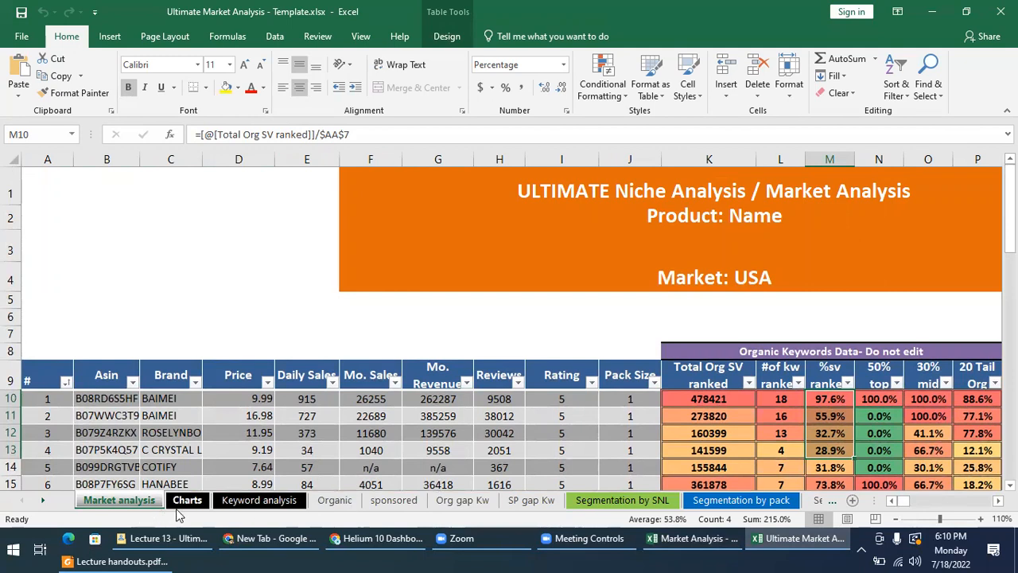
click(334, 500)
scroll(135, 396, down, 3)
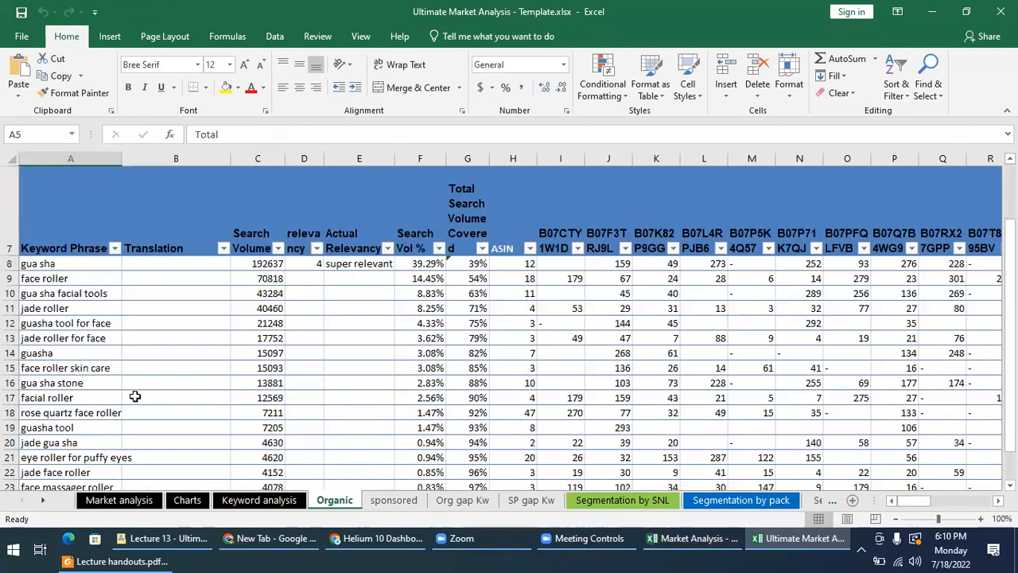
scroll(226, 415, up, 1)
scroll(227, 414, up, 2)
scroll(162, 354, down, 1)
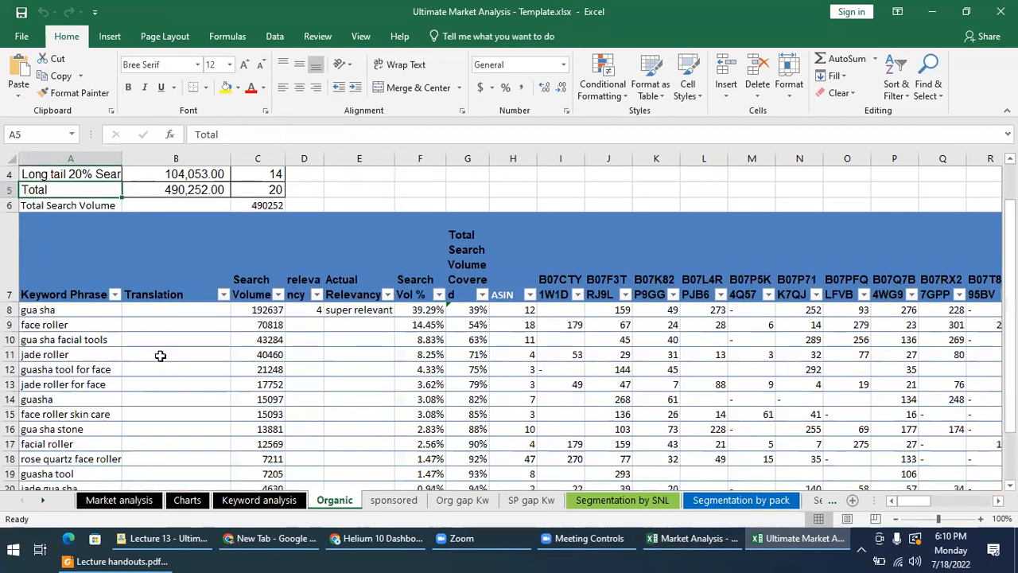
scroll(350, 439, up, 1)
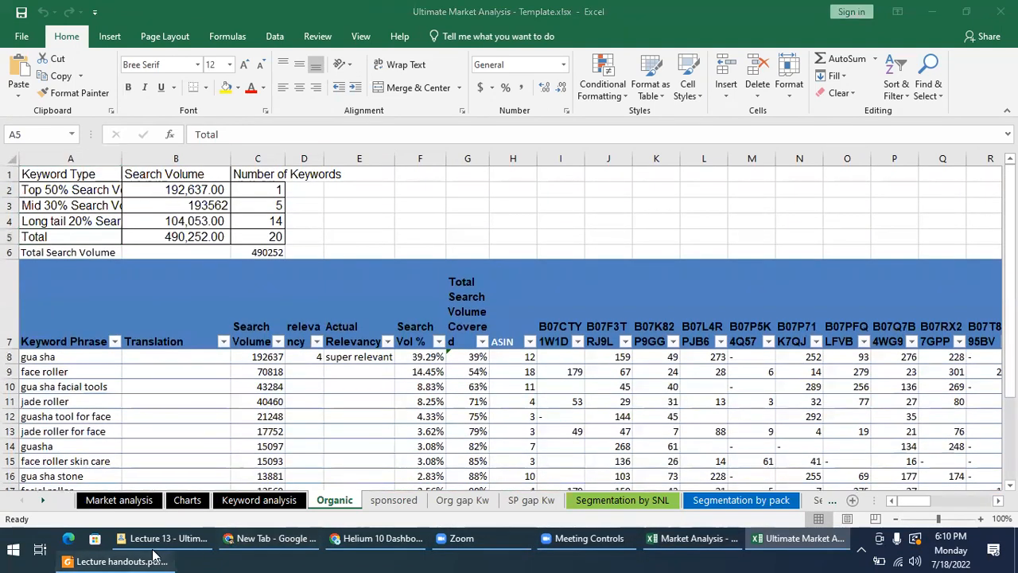
Check the handouts briefly, then examine the "gua sha" keyword, the first ASIN ranking columns and the top five keyword rows on the Organic sheet
click(118, 561)
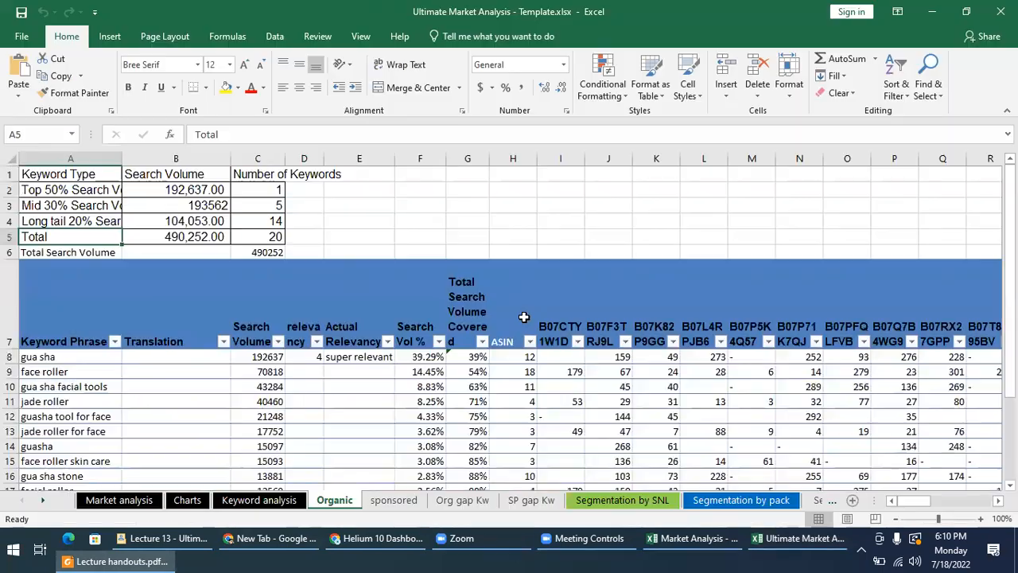
click(950, 11)
scroll(263, 463, down, 2)
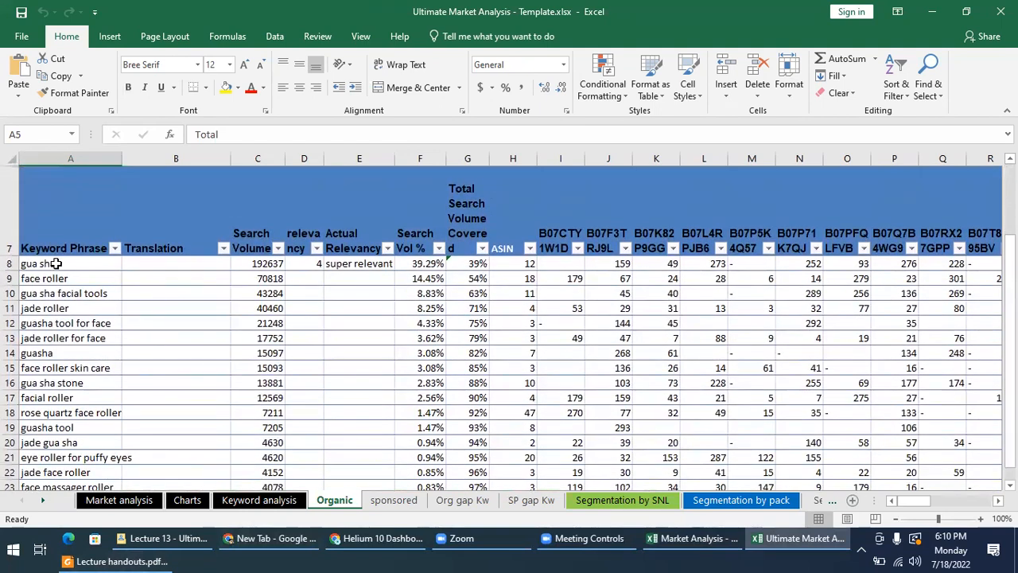
click(56, 263)
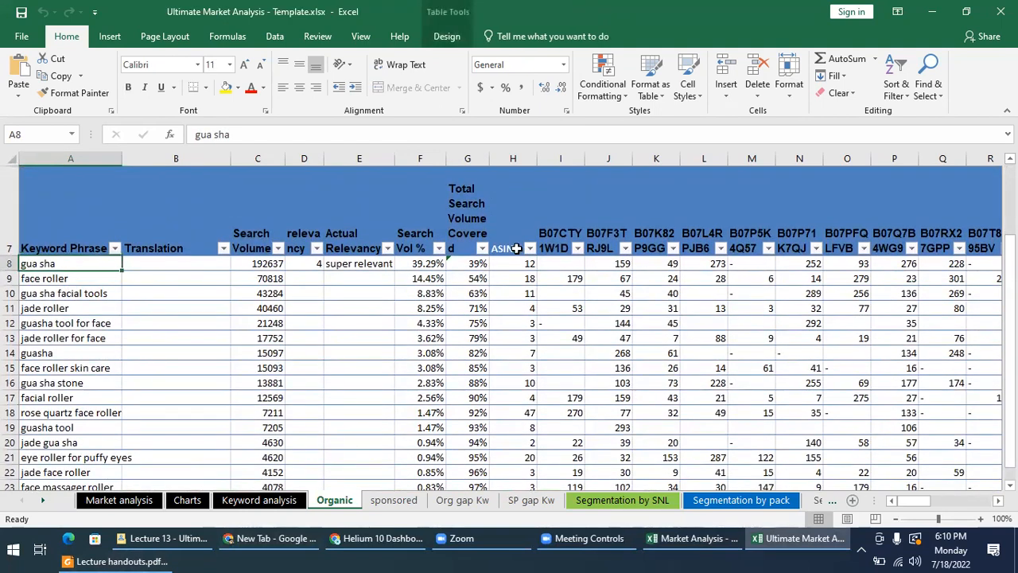
click(570, 231)
click(573, 254)
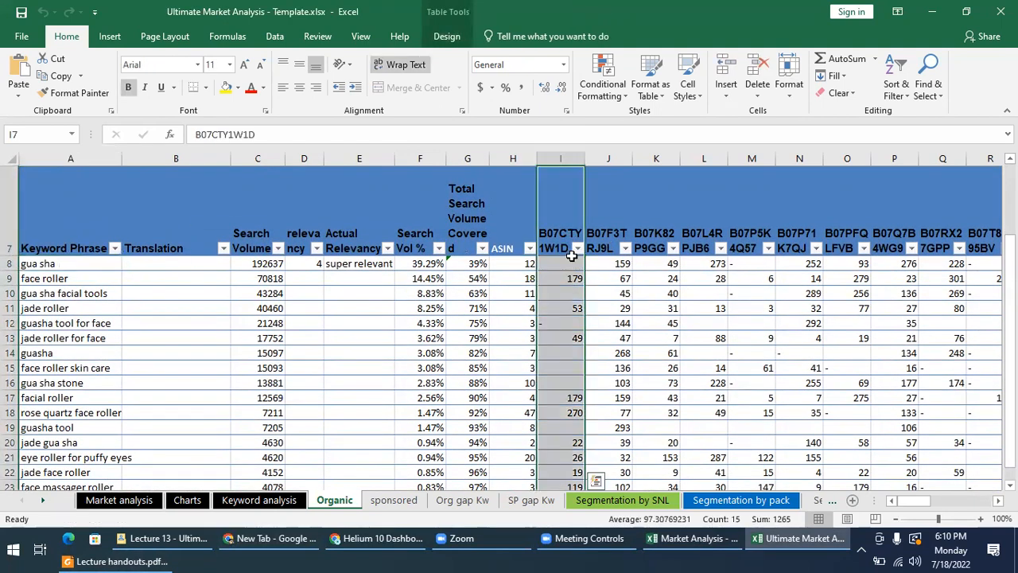
click(609, 229)
click(597, 264)
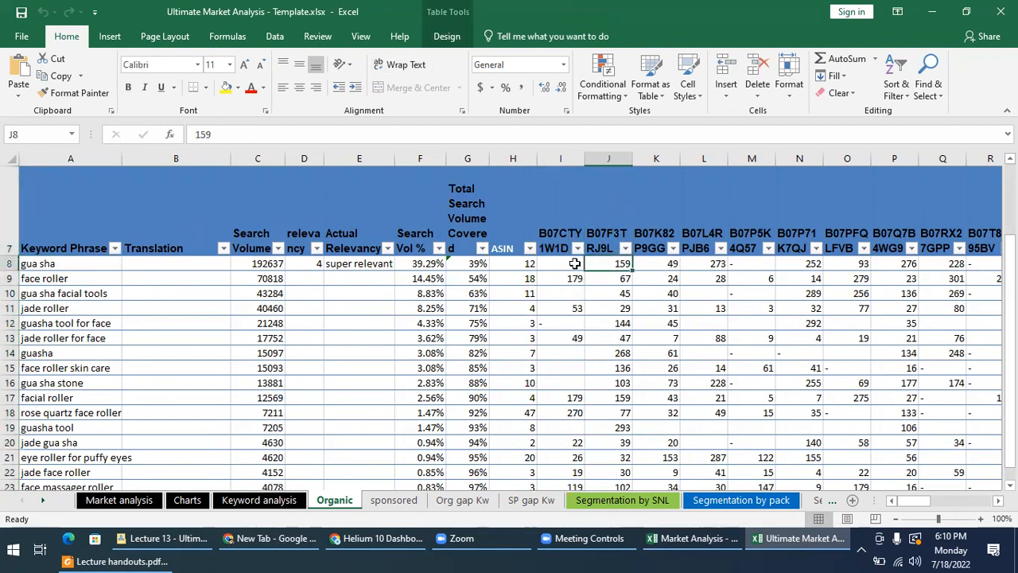
drag(48, 267, 9, 319)
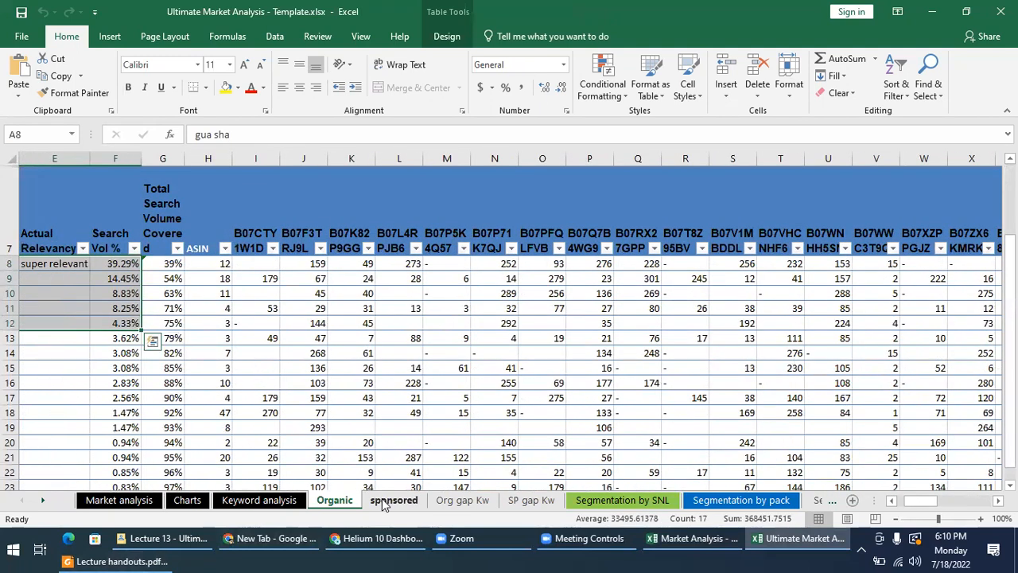
Open the sponsored sheet and view its search volume and ASIN ranking columns
click(393, 500)
click(402, 352)
drag(938, 502, 900, 500)
Switch to the lecture handouts in Foxit PDF Reader and highlight the "Keyword opportunity scores" item
click(115, 560)
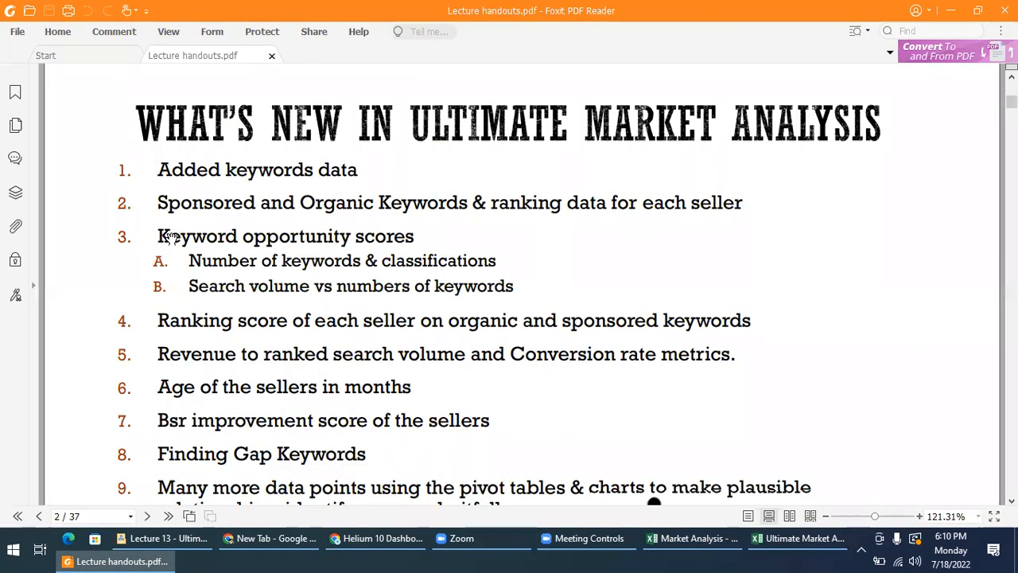
drag(182, 236, 440, 239)
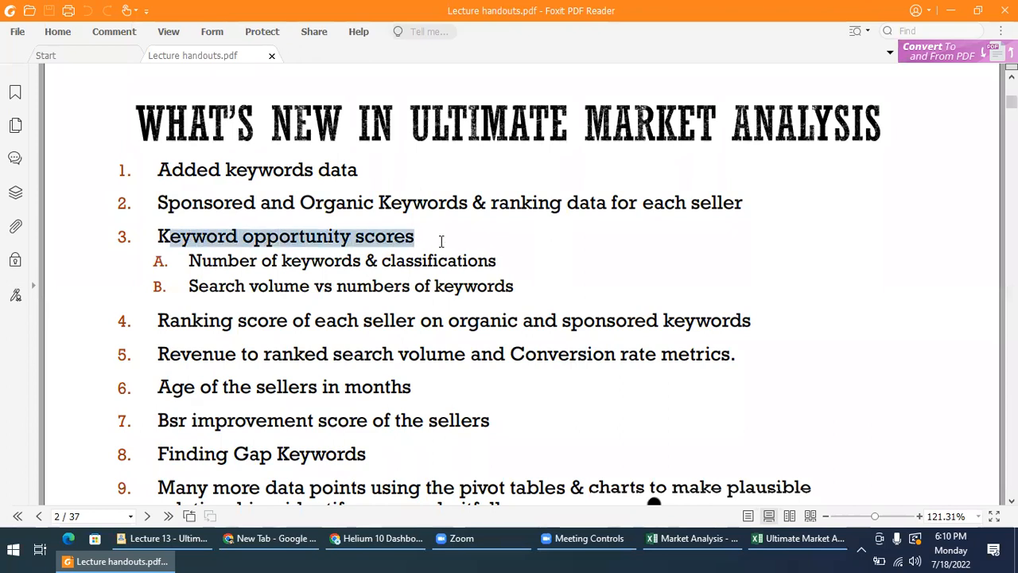
Return to the Excel workbook's Market analysis sheet, find the keyword search volume summary and select its Total Search Volume row
click(781, 547)
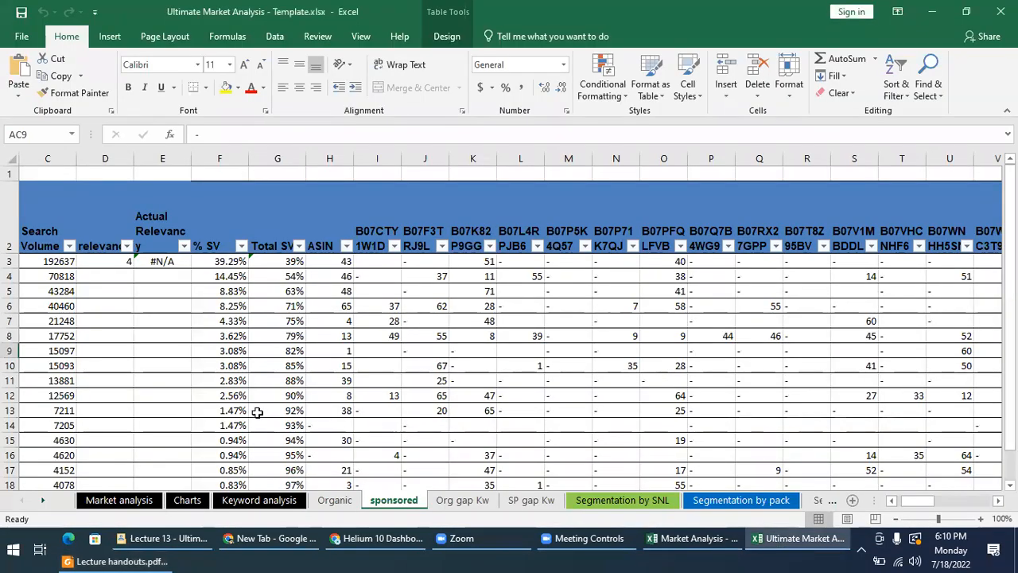
click(120, 499)
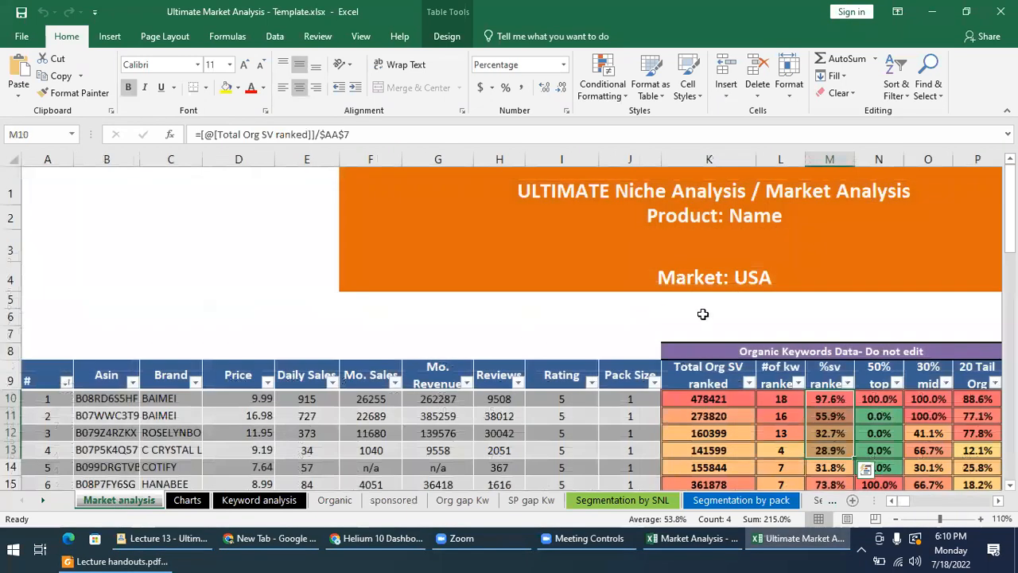
click(913, 501)
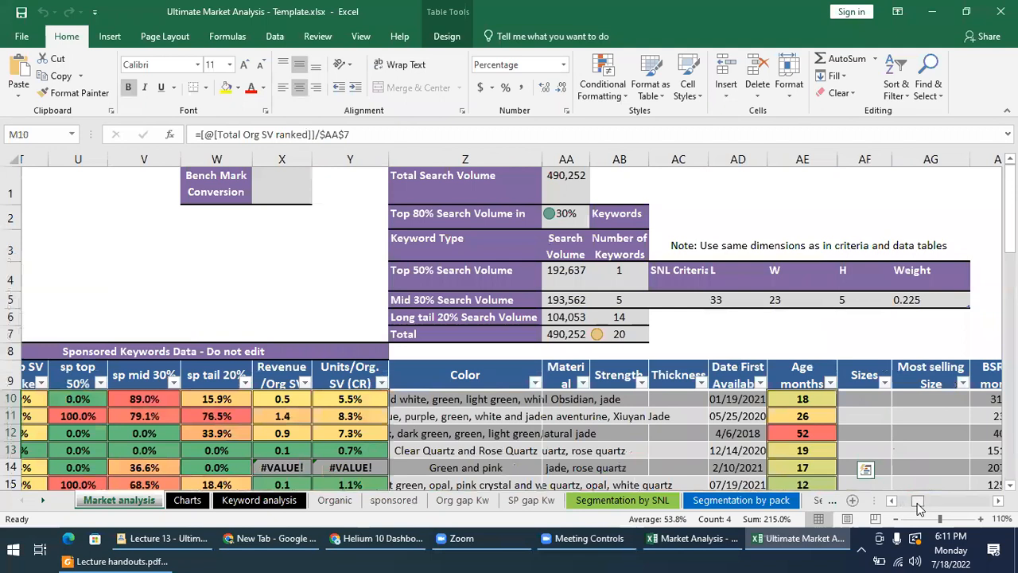
drag(918, 507, 919, 508)
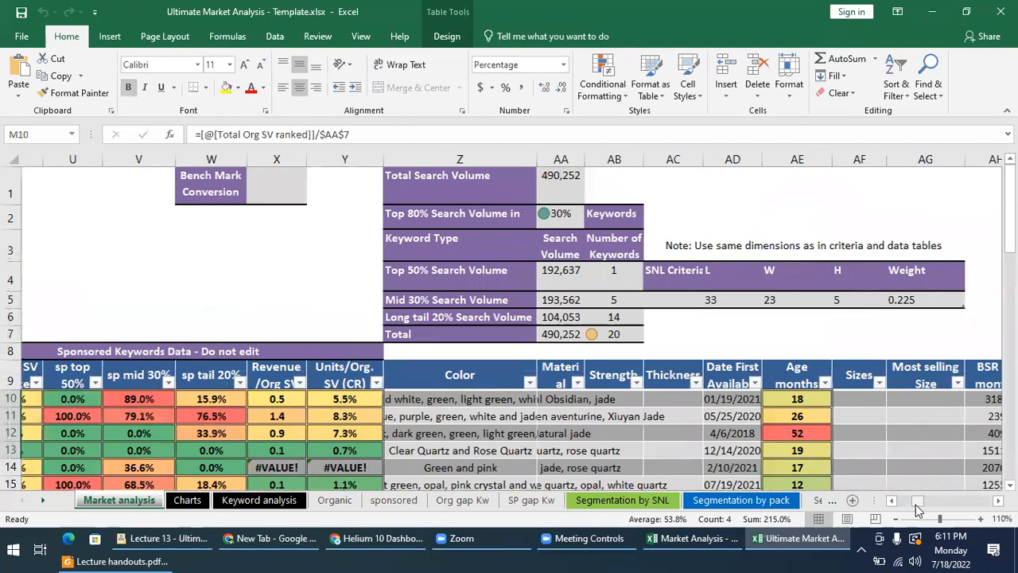
drag(381, 177, 601, 334)
drag(407, 173, 539, 179)
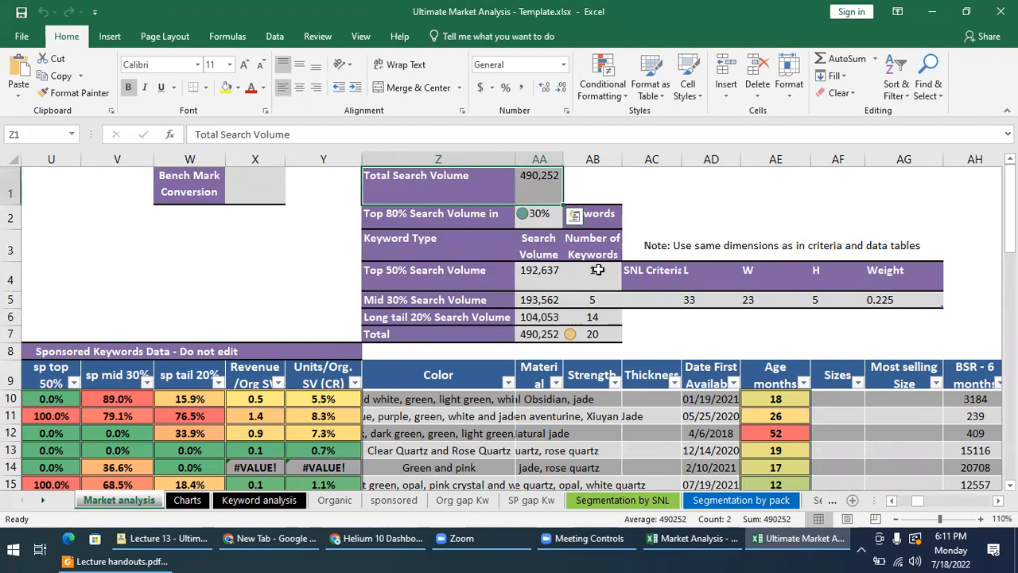
Select the Top 50%, Mid 30%, Long tail 20% and Total rows of the search volume summary in turn to examine them
drag(364, 277, 586, 282)
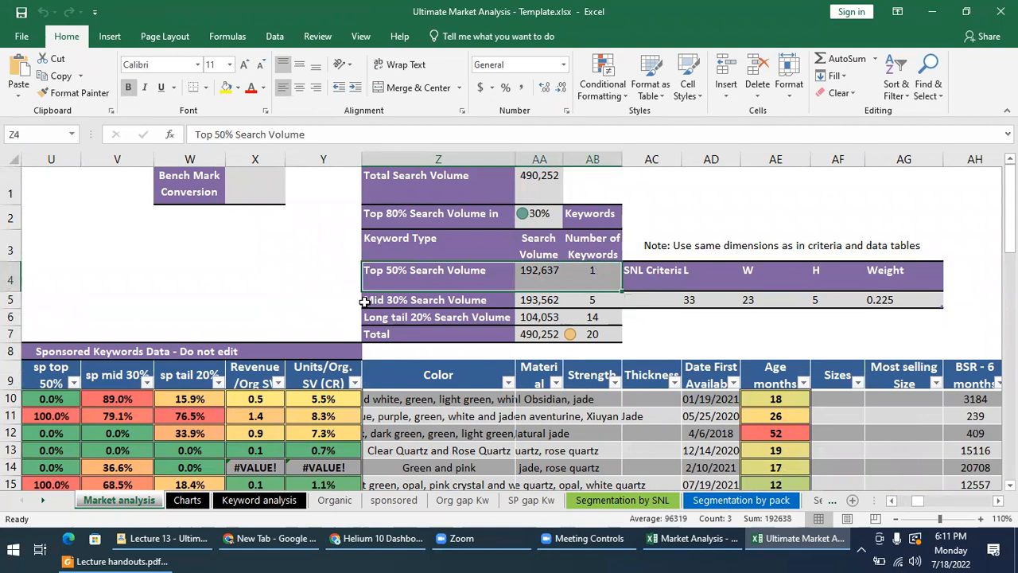
drag(381, 301, 605, 301)
click(603, 301)
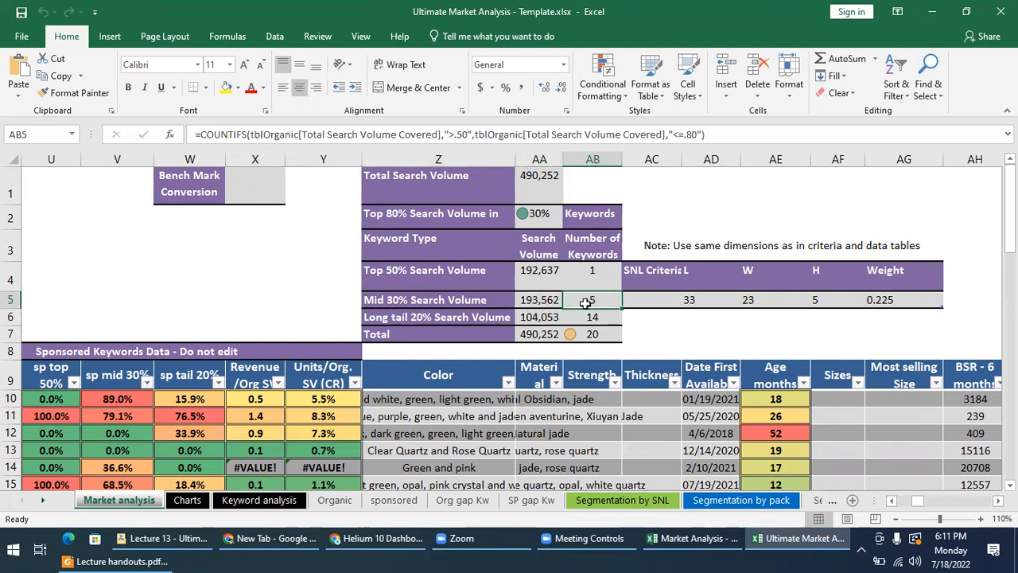
click(385, 315)
drag(436, 315, 593, 316)
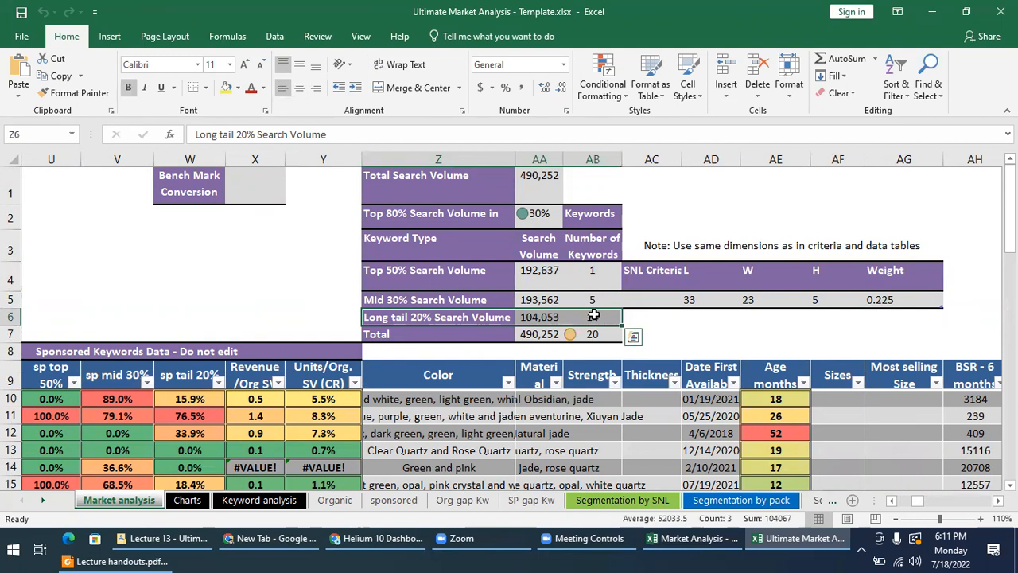
drag(381, 334, 595, 334)
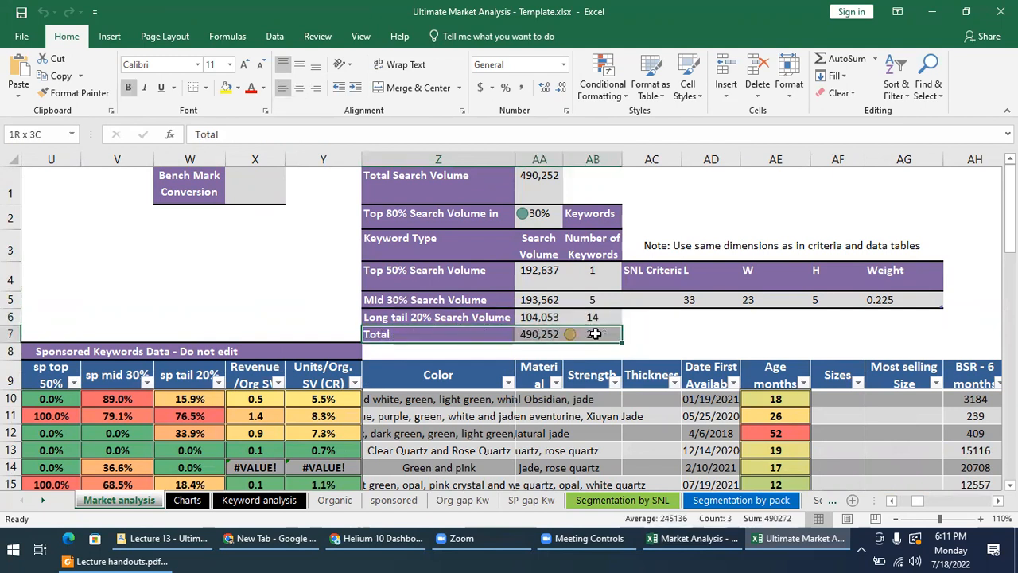
Open the Organic sheet and select the Top 50%, Mid 30% and Long tail 20% labels in its keyword summary
click(334, 500)
scroll(297, 340, up, 2)
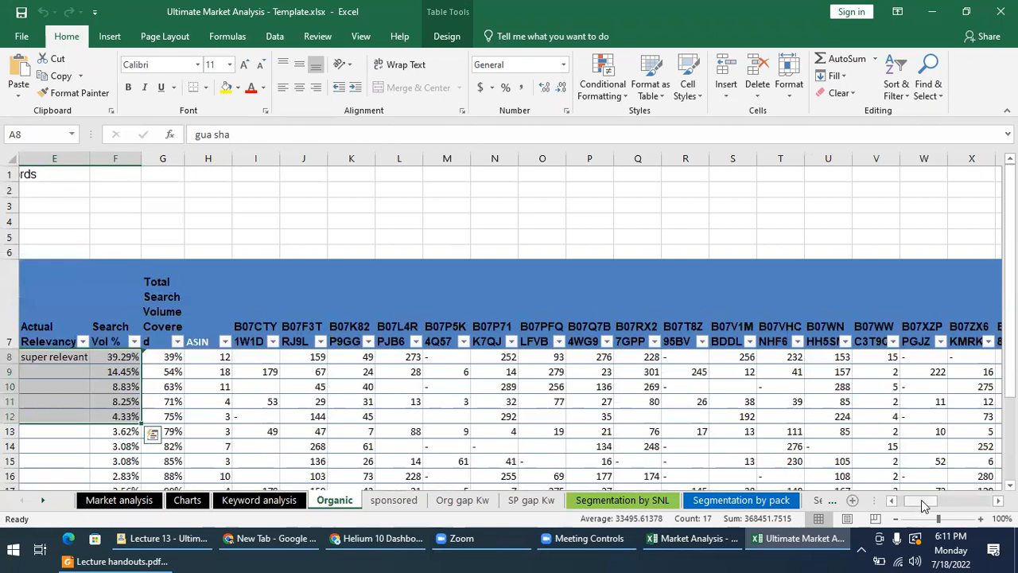
drag(922, 502, 908, 504)
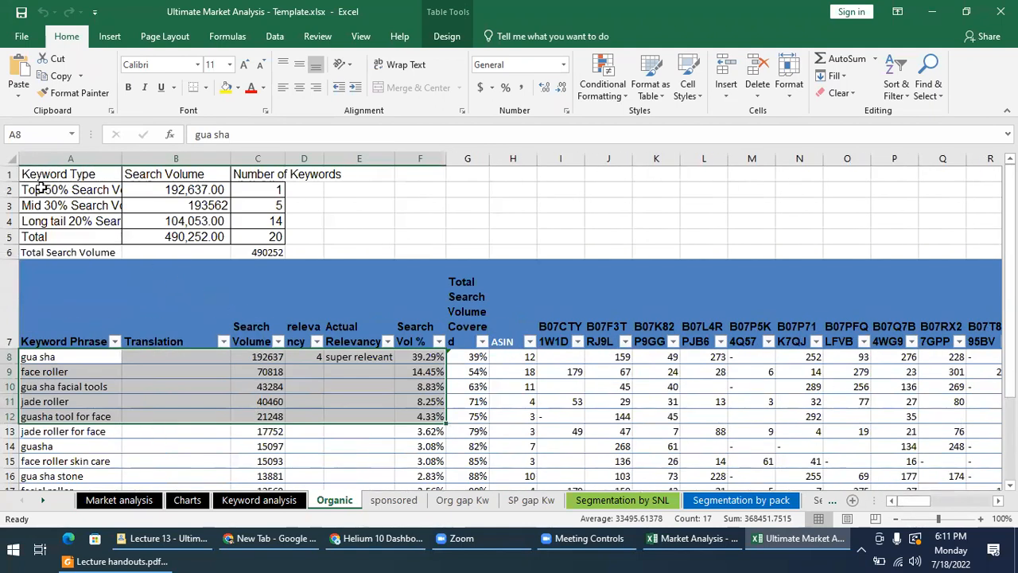
drag(38, 192, 48, 221)
Select the full Keyword Phrase list, from "gua sha" to "facial roller massager", and look through it
scroll(74, 366, down, 1)
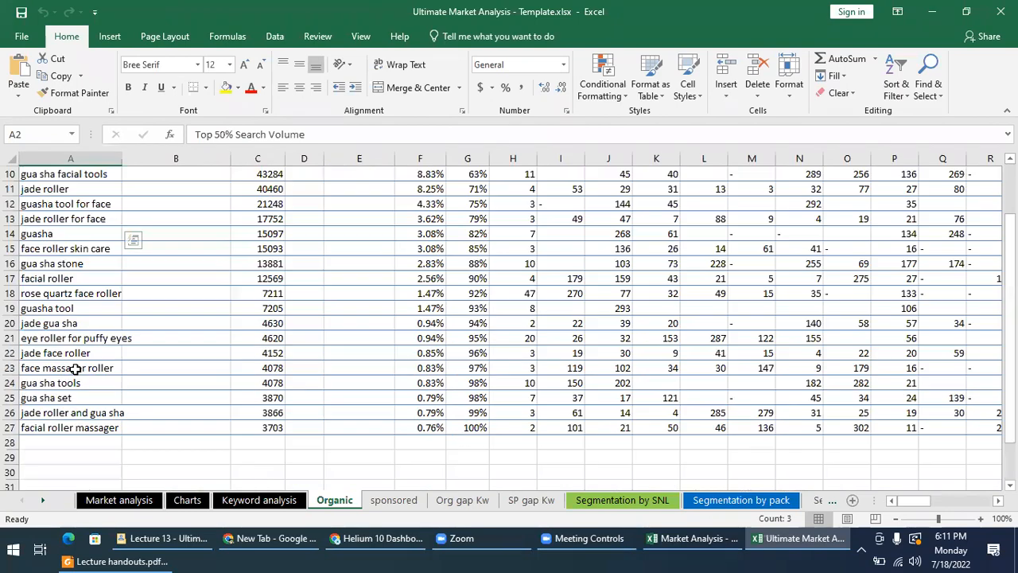
scroll(75, 367, up, 1)
drag(49, 357, 49, 458)
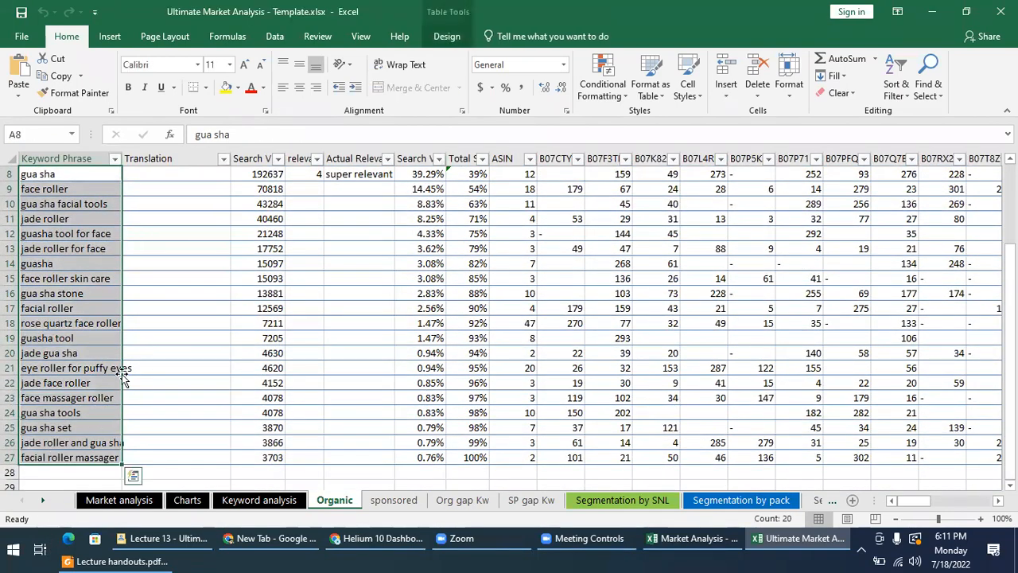
scroll(149, 334, up, 3)
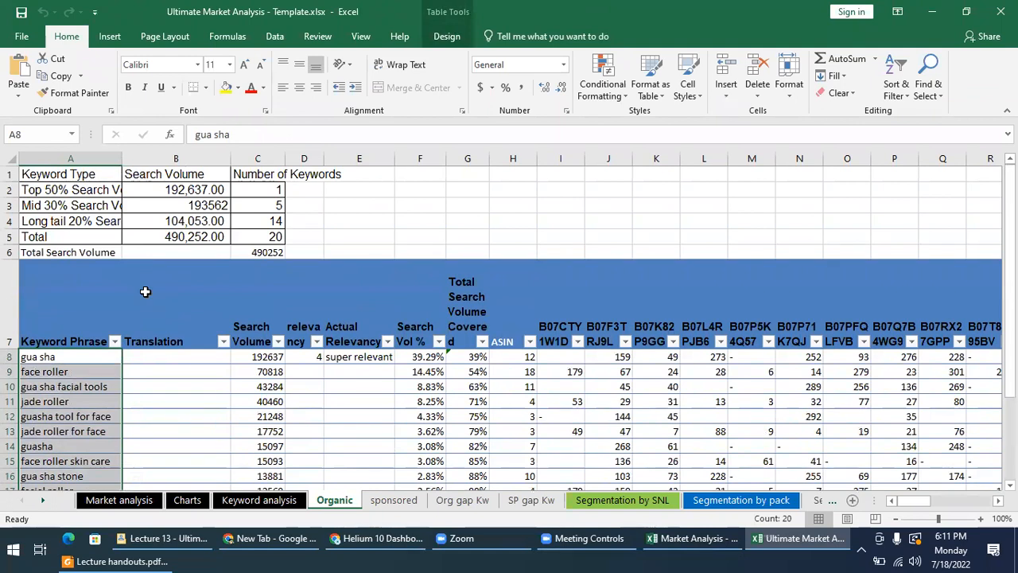
scroll(139, 295, down, 4)
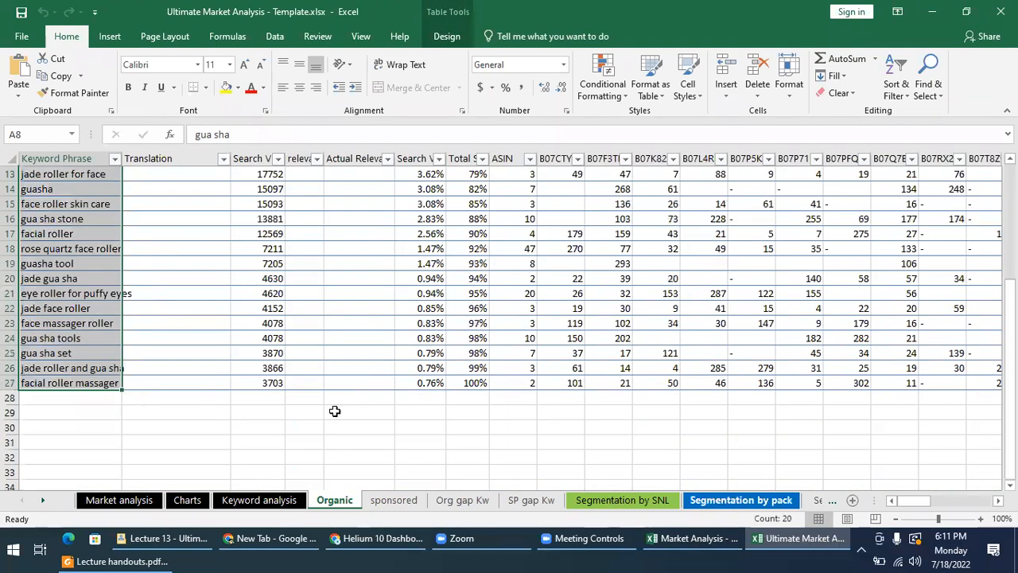
Examine the Organic summary's keyword count total, Search Volume figures and Total Search Volume cell, ending with its three keyword type rows selected
scroll(604, 459, up, 4)
click(273, 241)
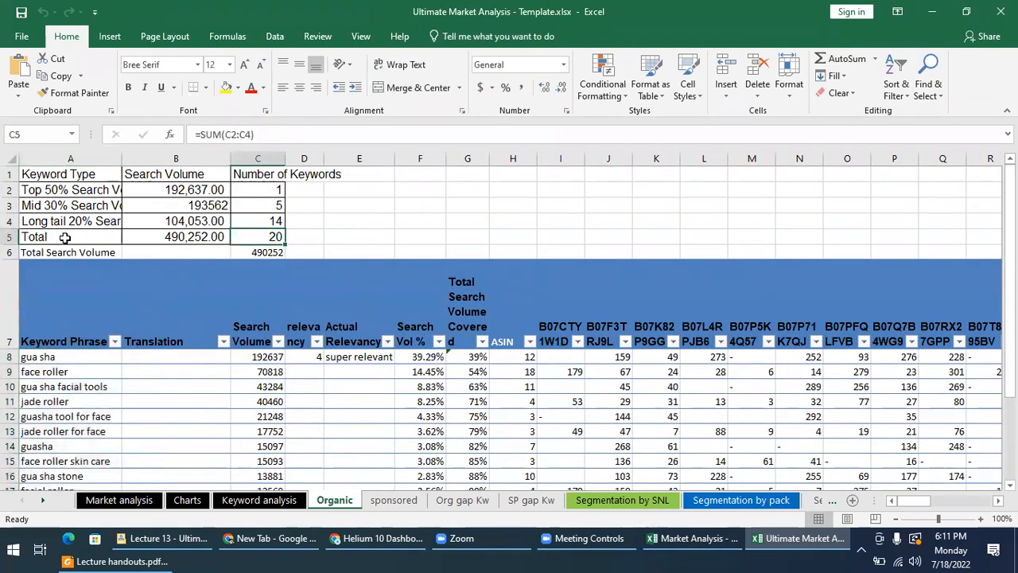
drag(193, 190, 195, 236)
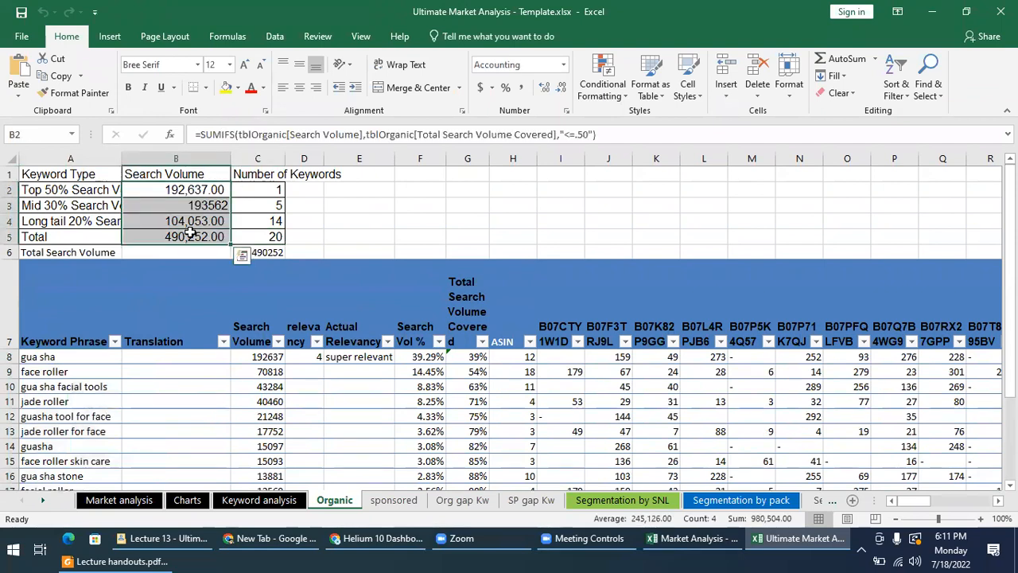
click(269, 252)
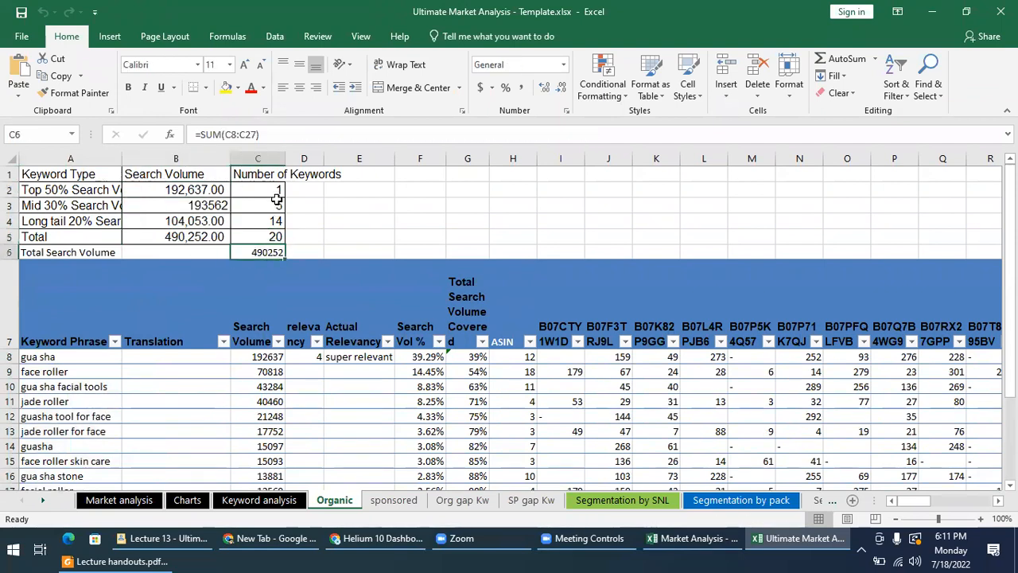
drag(56, 188, 254, 220)
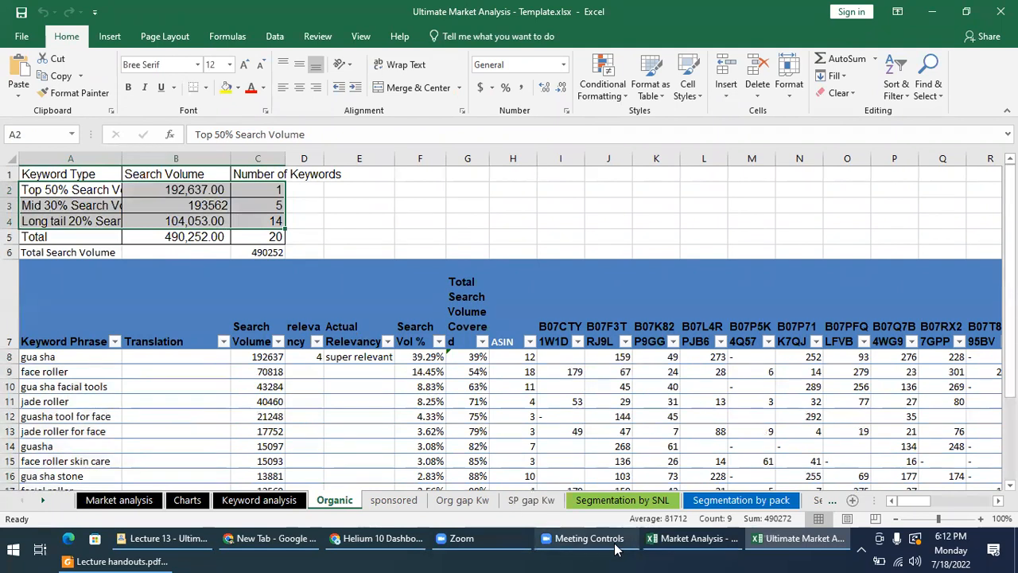
Switch to the lecture handouts in Foxit PDF Reader and read the keyword opportunity sub-points and the seller ranking score item
click(88, 559)
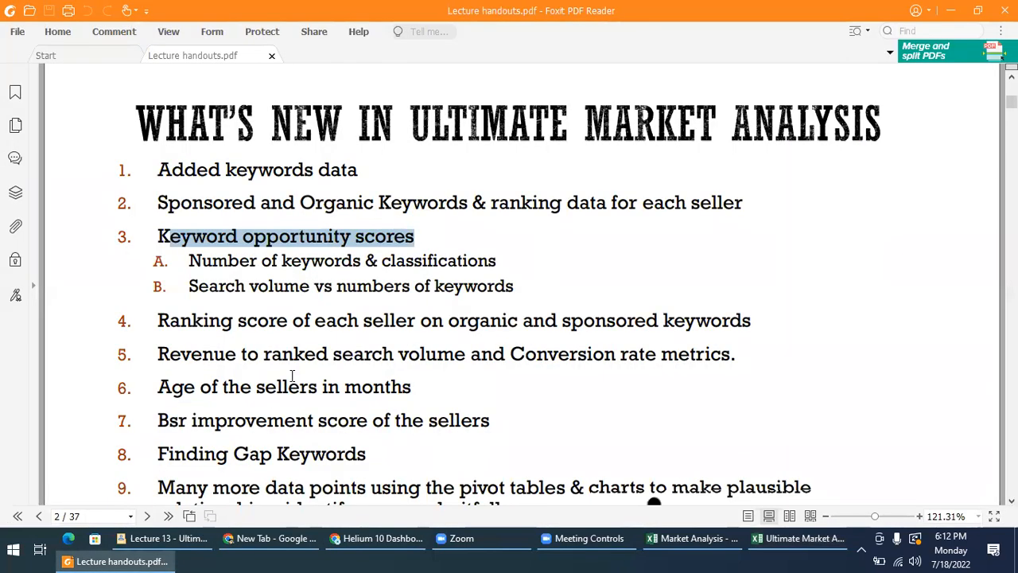
click(209, 263)
scroll(319, 258, down, 1)
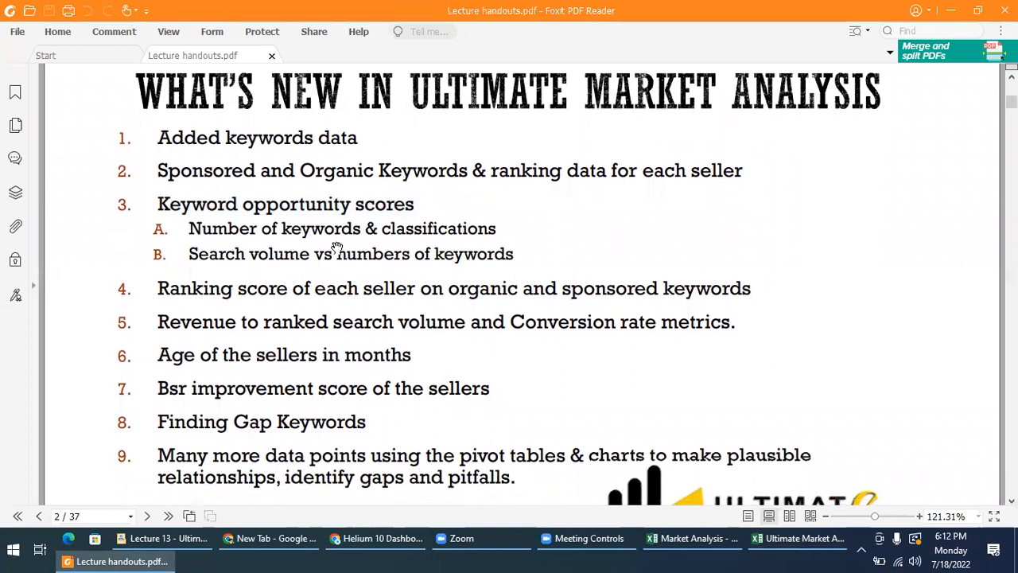
drag(314, 277, 275, 148)
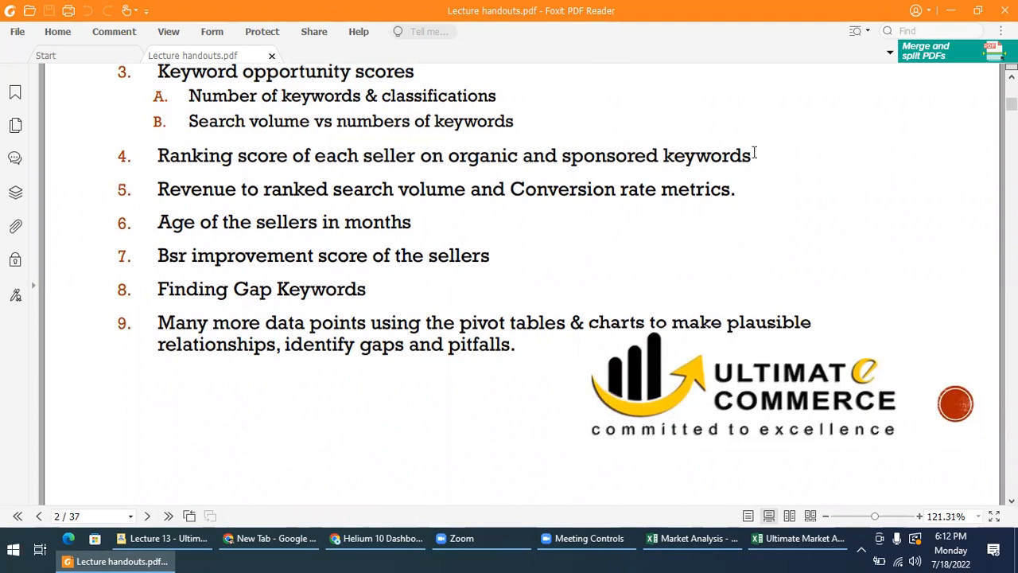
Return to the Excel workbook's Organic sheet and select the B07CTY1W1D column heading, followed by the "gua sha" row up to that column
click(805, 538)
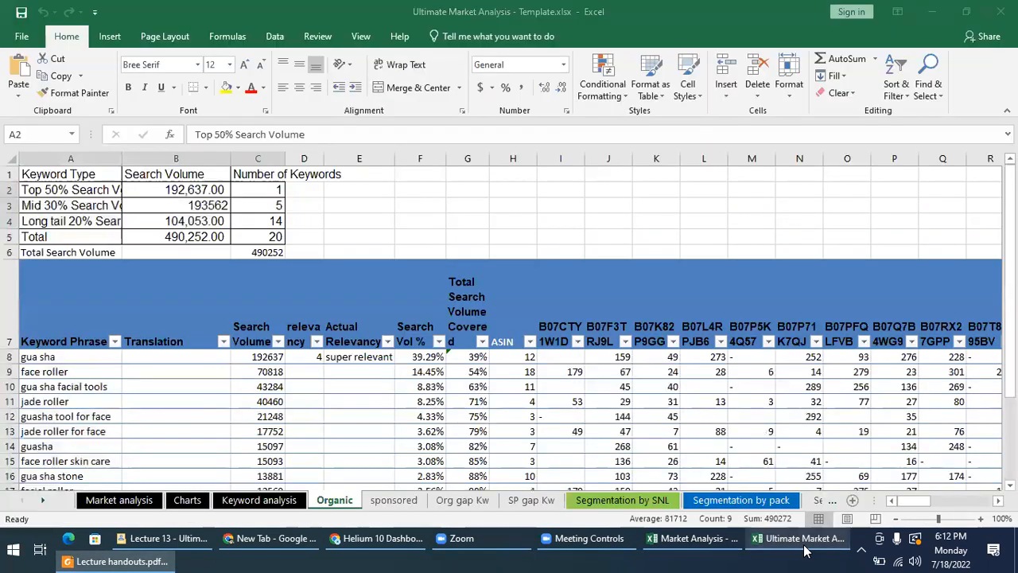
scroll(159, 379, down, 3)
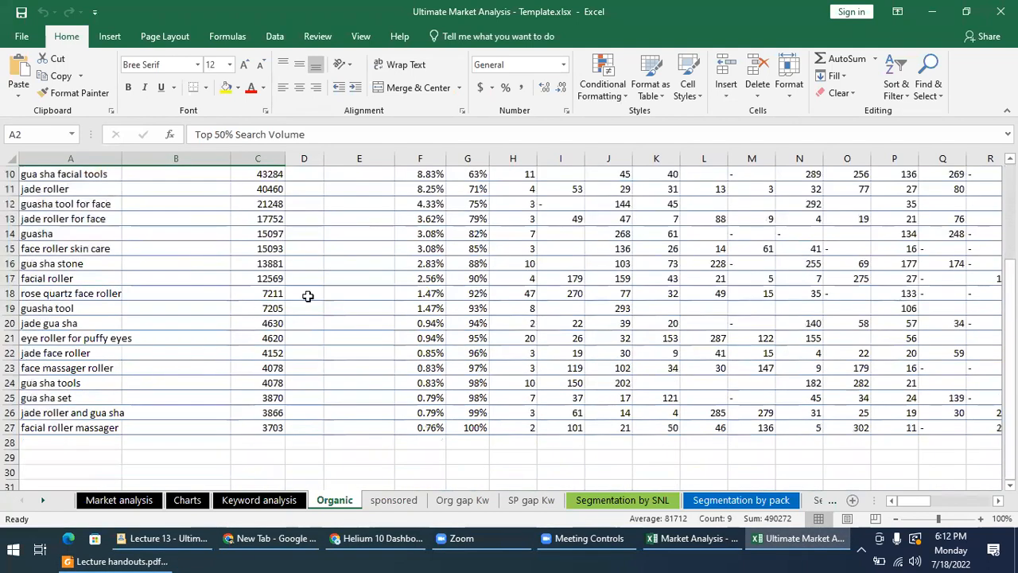
scroll(602, 307, up, 2)
click(561, 283)
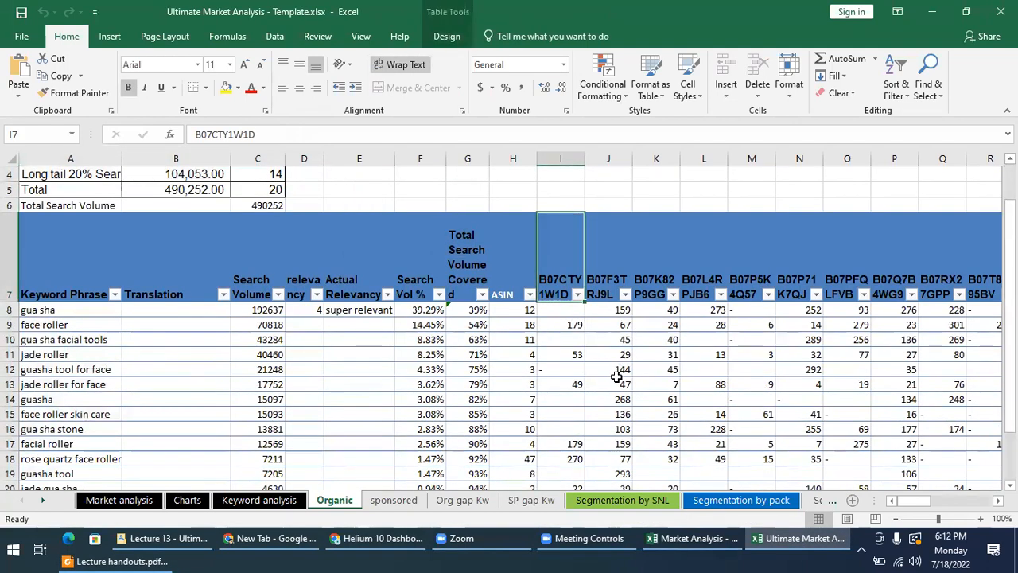
scroll(617, 374, down, 1)
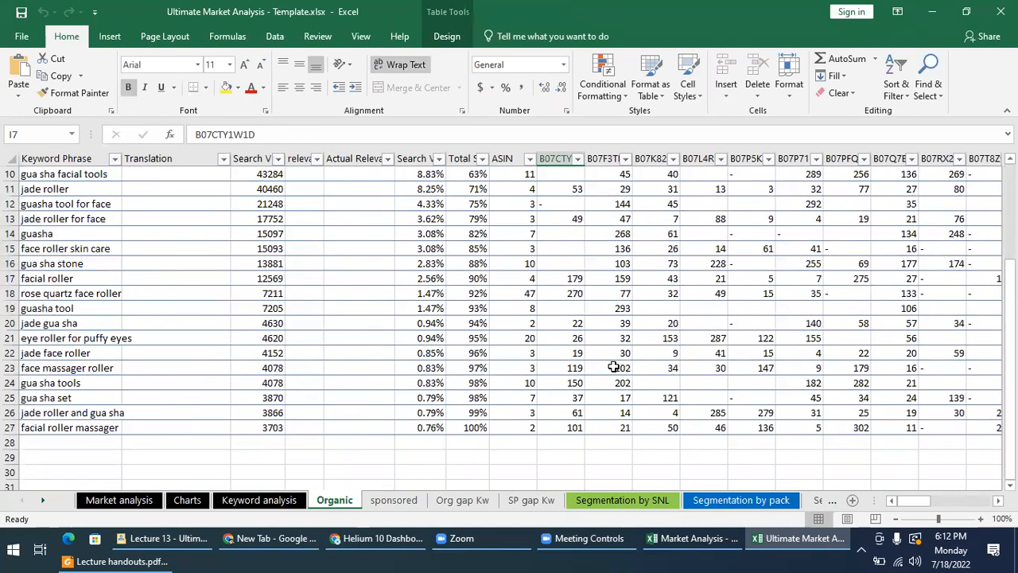
scroll(592, 338, up, 1)
drag(569, 263, 61, 264)
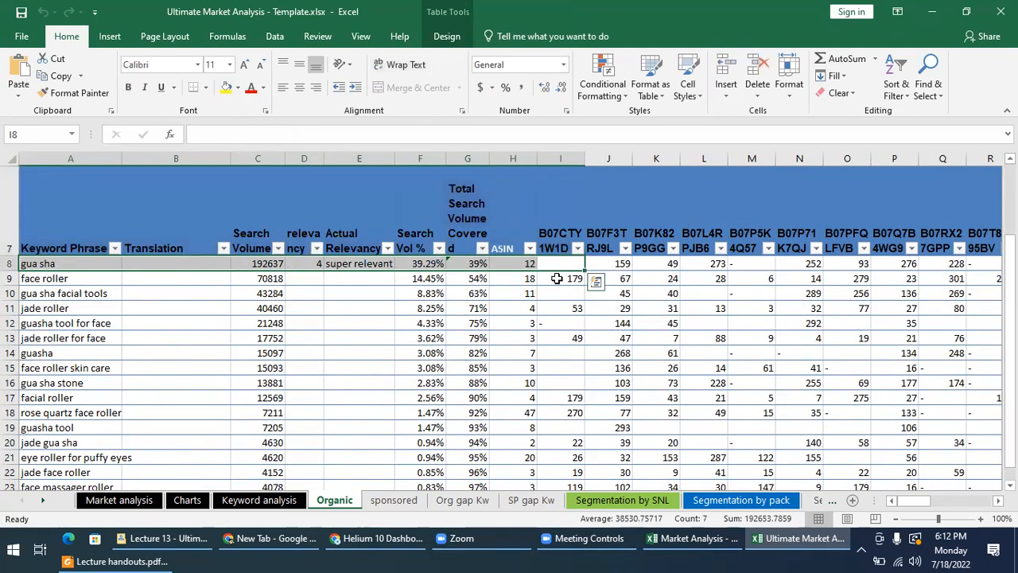
Check the B07CTY1W1D ranks for "face roller", "jade roller" and "jade roller for face", and look over the remaining keywords
click(569, 278)
click(568, 308)
click(569, 338)
scroll(569, 363, down, 3)
scroll(568, 363, up, 4)
Open the Market analysis sheet, find the Organic Keywords Data and examine cells in the Total Org SV ranked column, ending on the first seller
click(143, 501)
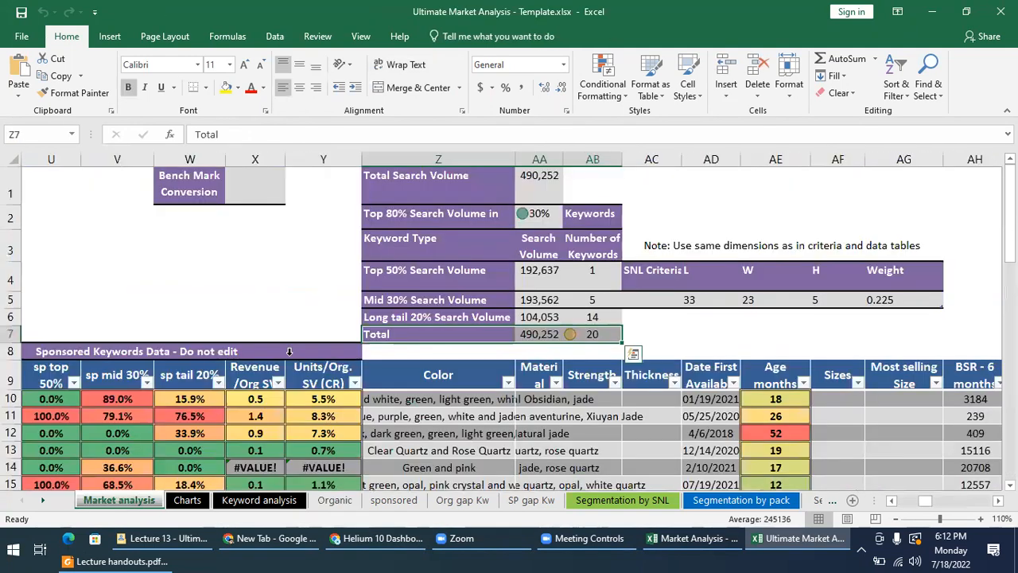
drag(915, 502, 872, 501)
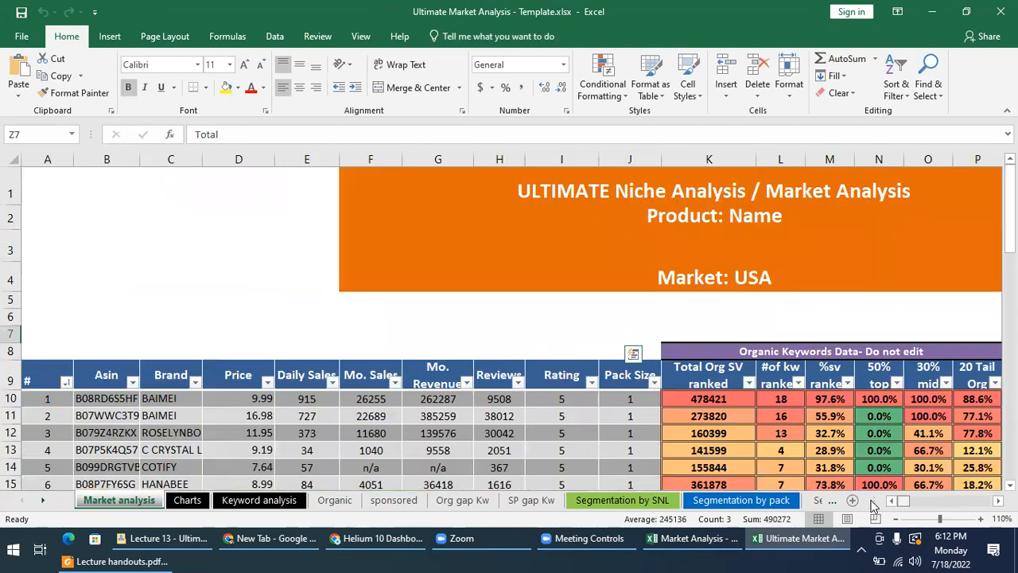
scroll(616, 419, down, 2)
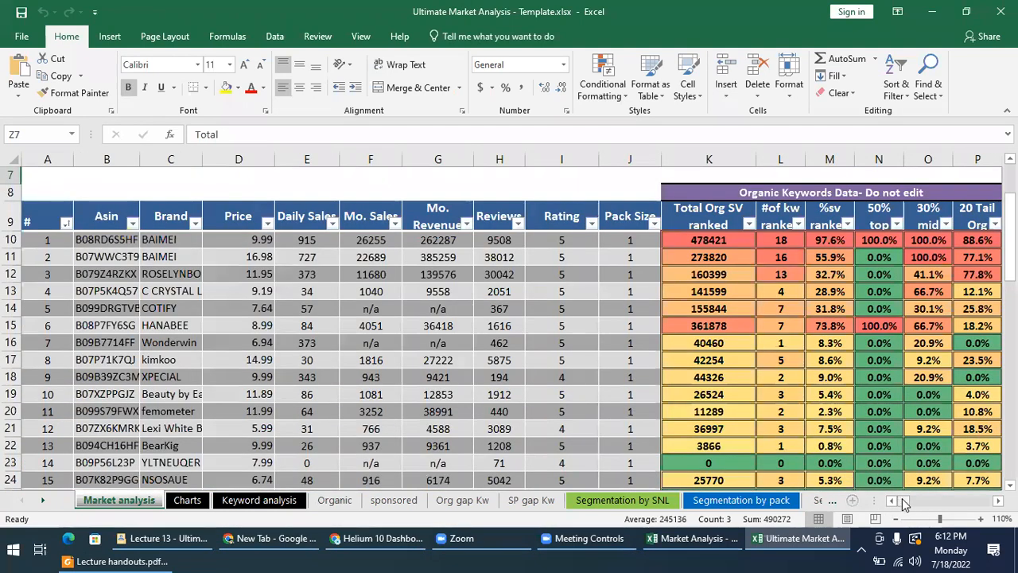
scroll(652, 289, right, 2)
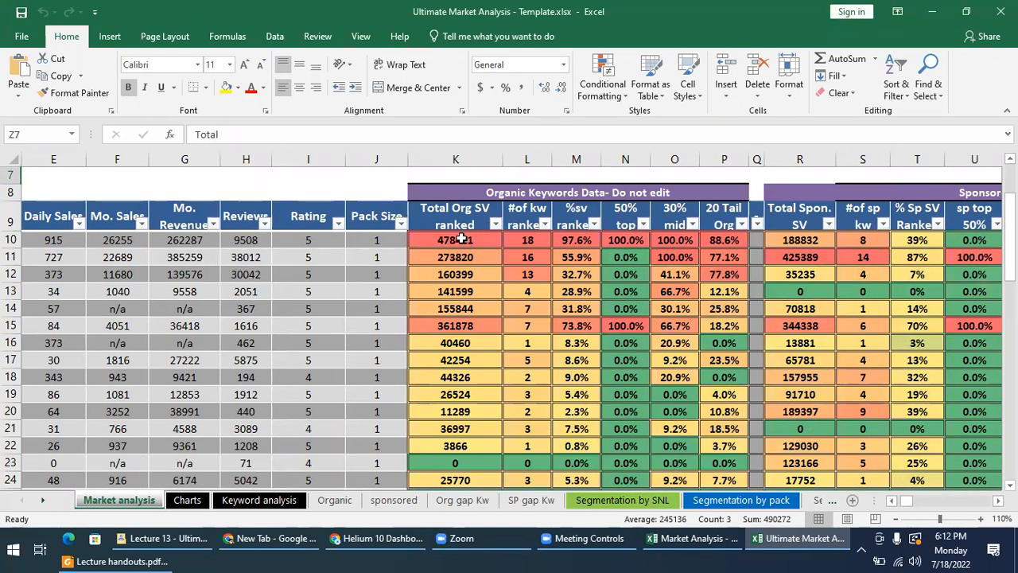
drag(461, 463, 457, 344)
click(462, 292)
click(443, 240)
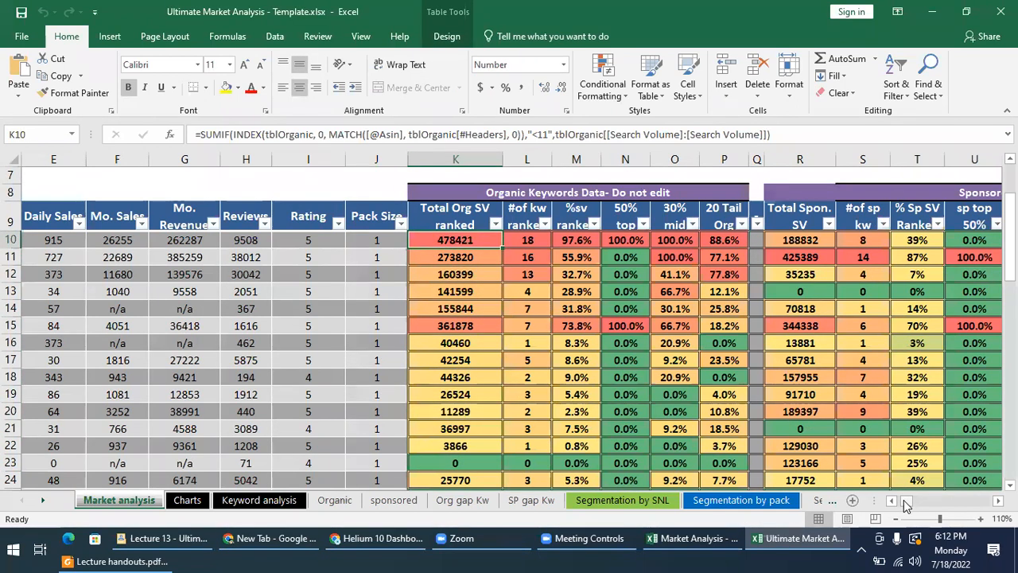
Select the first seller's ASIN and match it with that row's Total Org SV ranked cell
drag(907, 501, 905, 501)
click(101, 239)
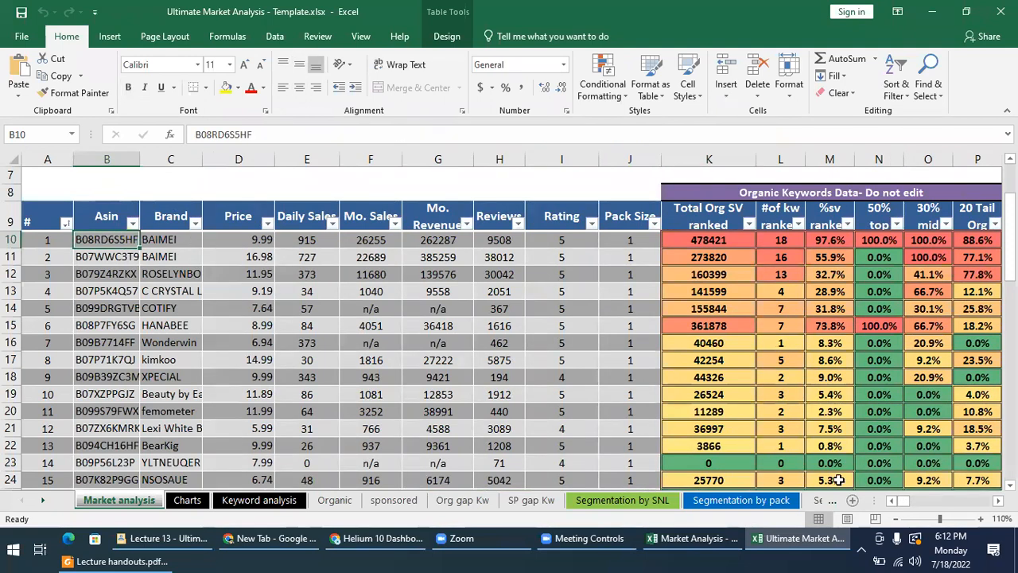
drag(903, 501, 907, 501)
click(371, 241)
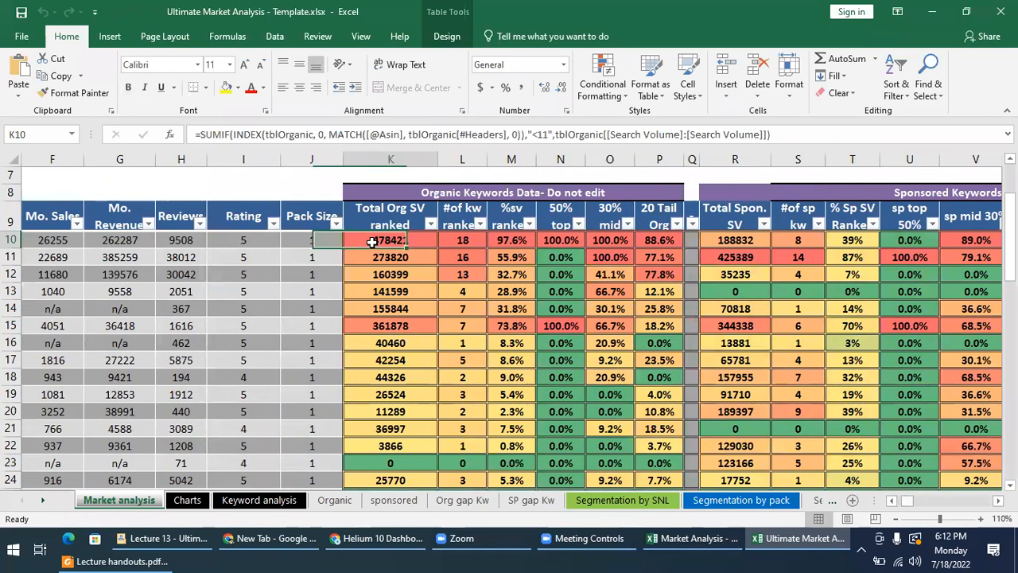
Examine the first seller's organic keyword count, % search volume ranked, 50% top, 30% mid and 20% tail cells in turn
click(457, 243)
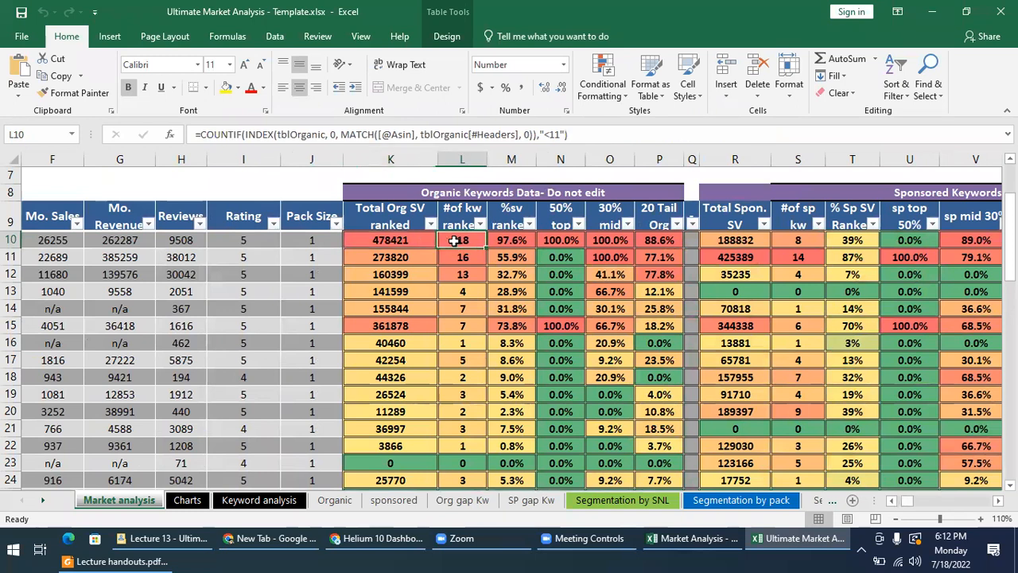
click(501, 242)
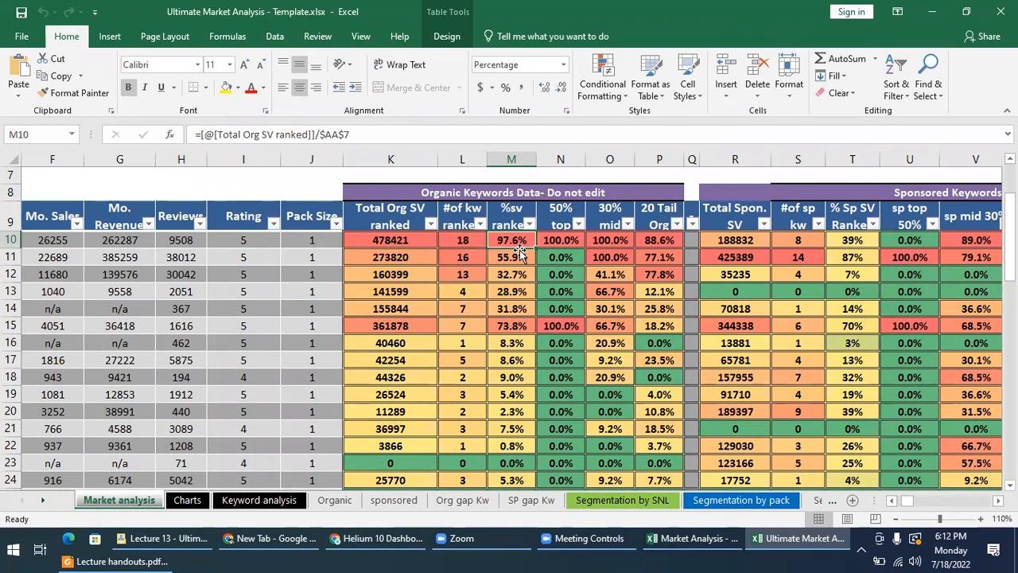
click(560, 241)
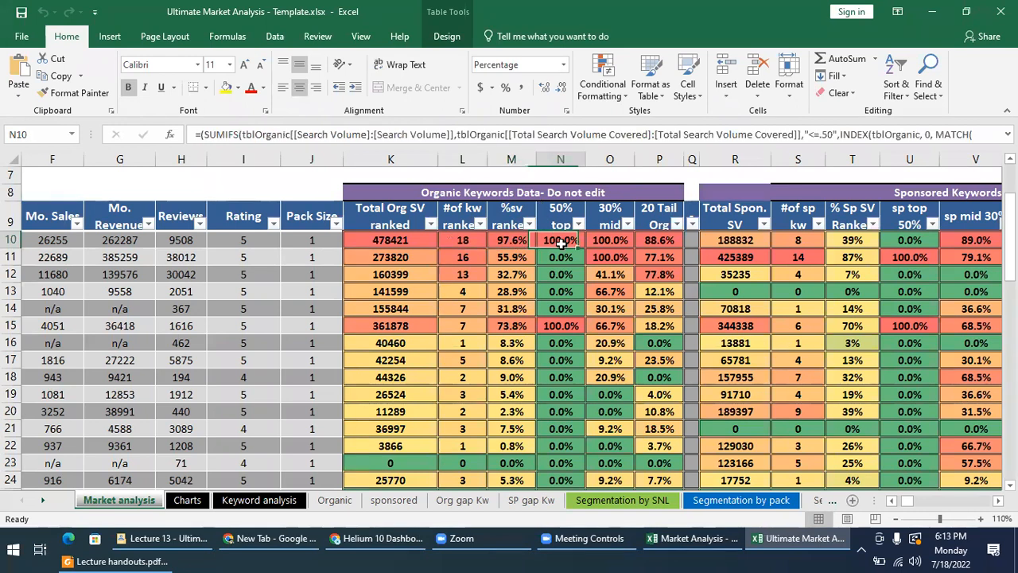
click(614, 245)
click(656, 239)
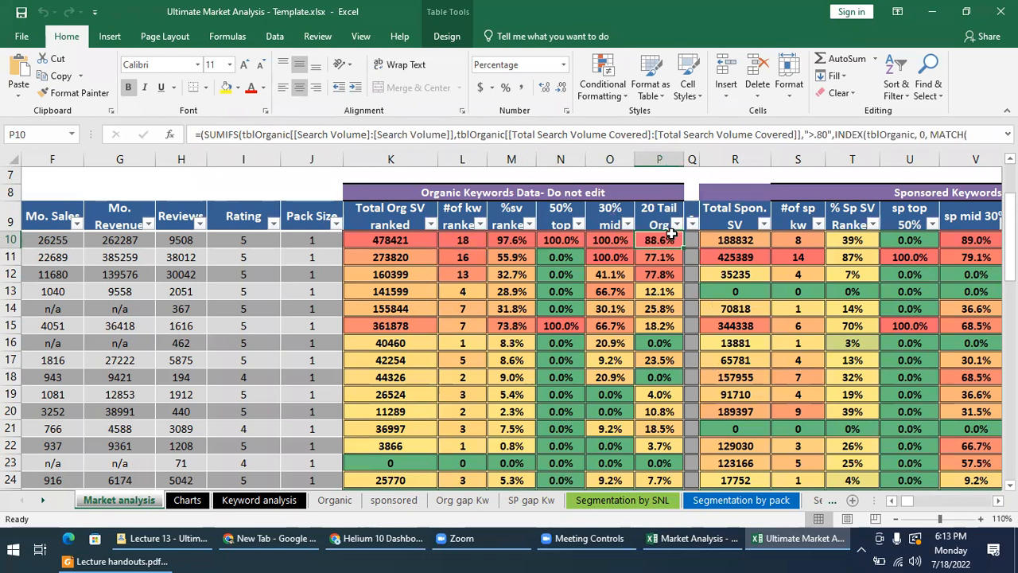
Select the Organic Keywords Data heading and the Sponsored Keywords Data heading to compare the two sections
drag(912, 501, 914, 501)
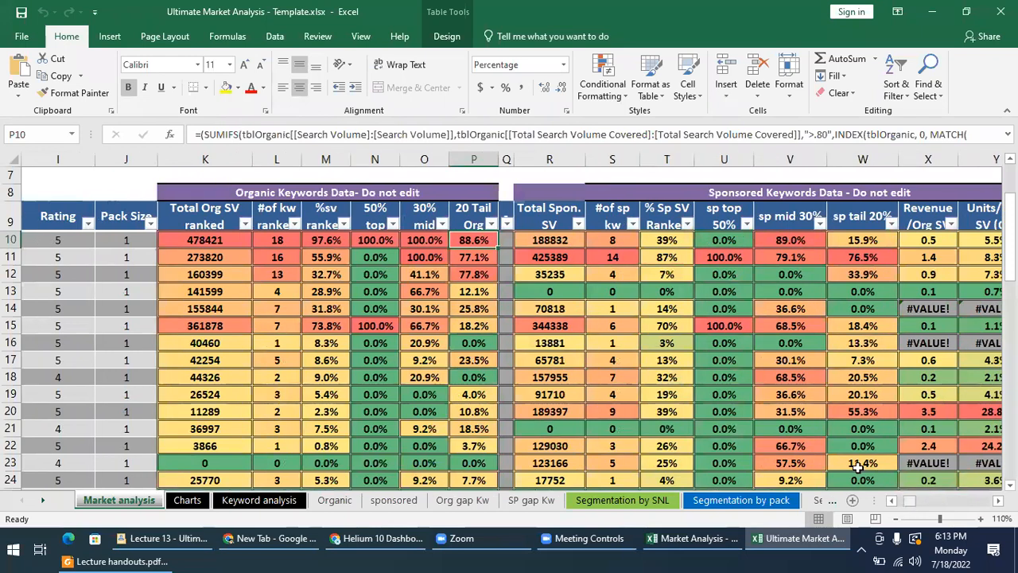
click(269, 192)
click(711, 194)
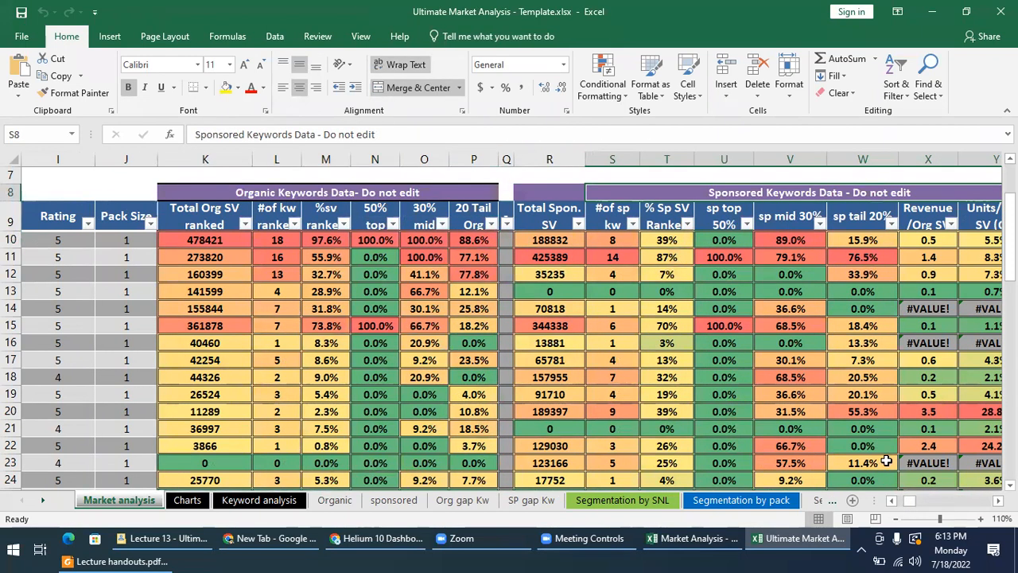
scroll(913, 509, right, 3)
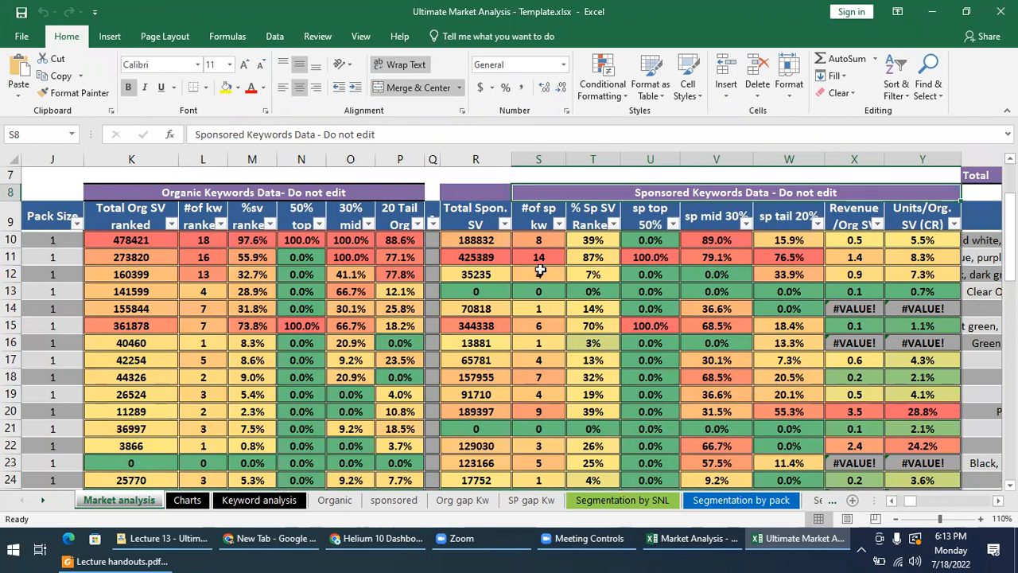
Examine the first seller's Total Spon. SV, sponsored keyword count and sp top 50% cells
click(458, 244)
click(549, 240)
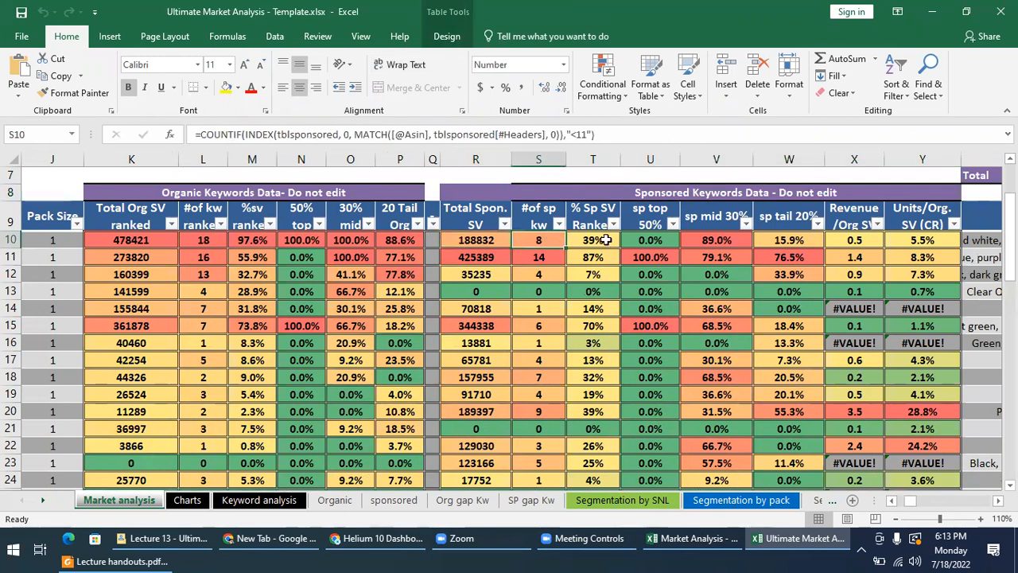
click(628, 240)
Select the first seller's sponsored row, the organic data in rows 10 to 20 and the sponsored data in rows 10 to 19
drag(932, 241, 480, 239)
drag(118, 240, 400, 412)
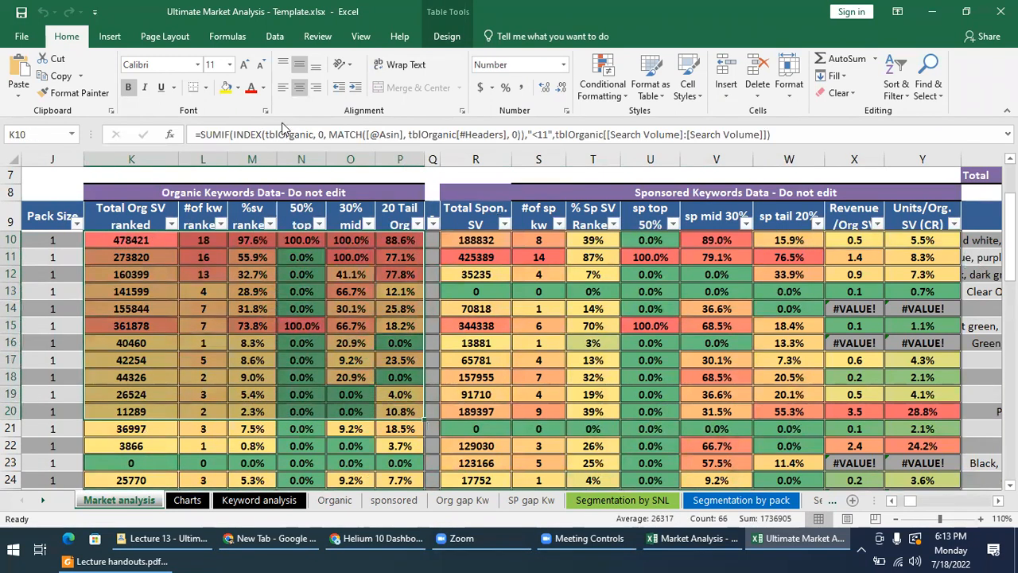
drag(933, 239, 462, 389)
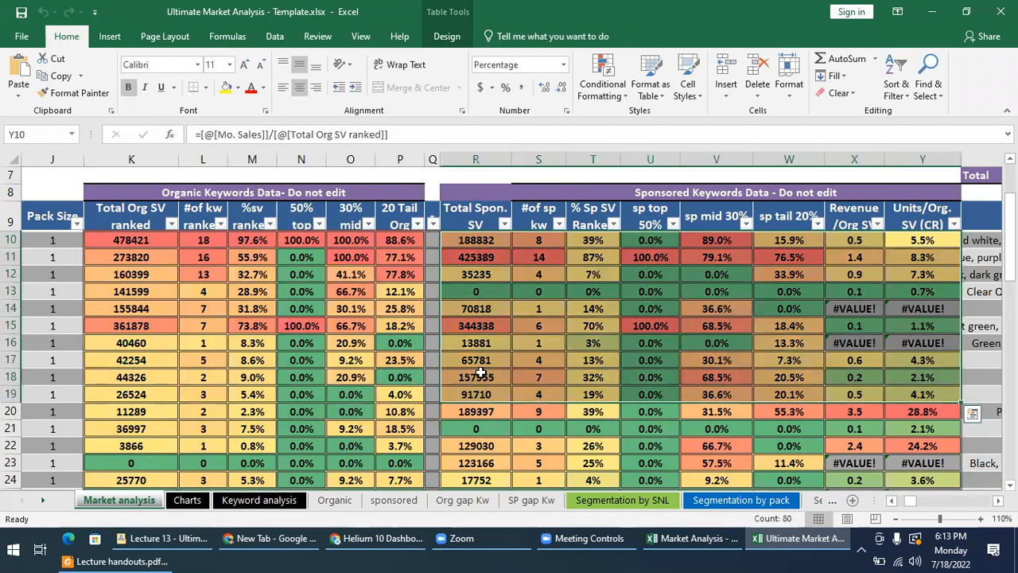
Switch to the lecture handouts and highlight the start of the item on each seller's organic and sponsored ranking score
click(160, 557)
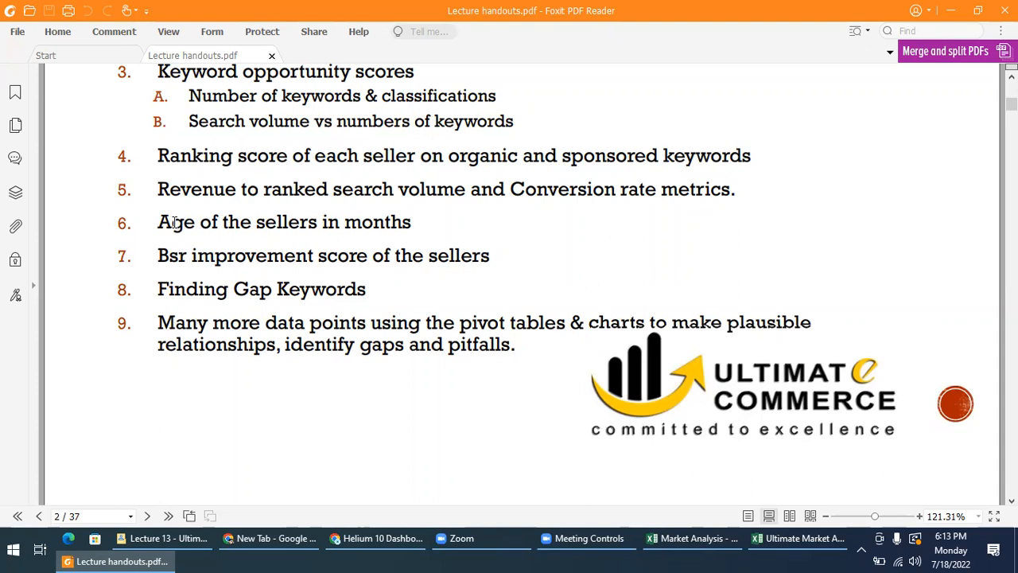
drag(169, 157, 312, 157)
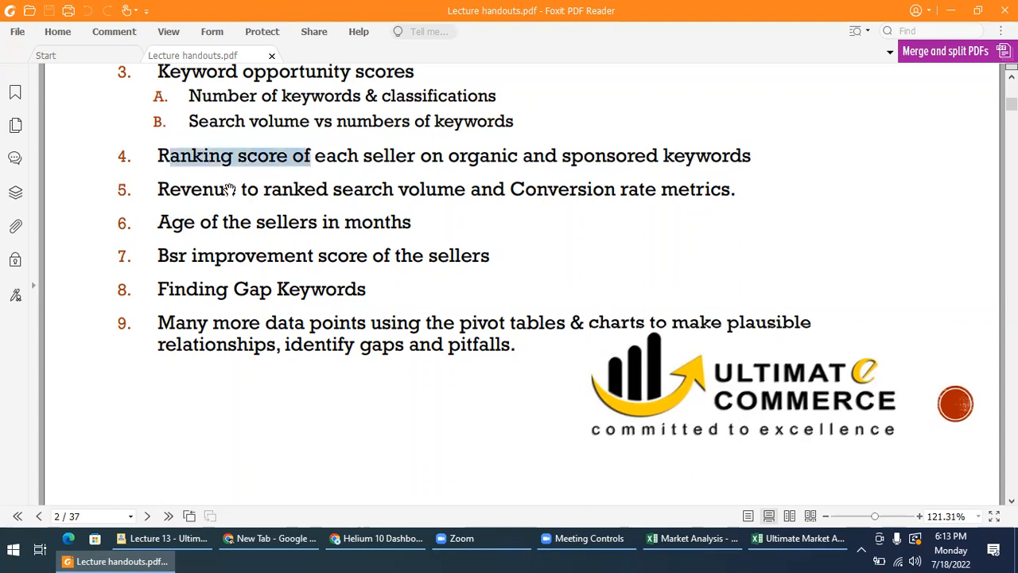
scroll(318, 190, up, 1)
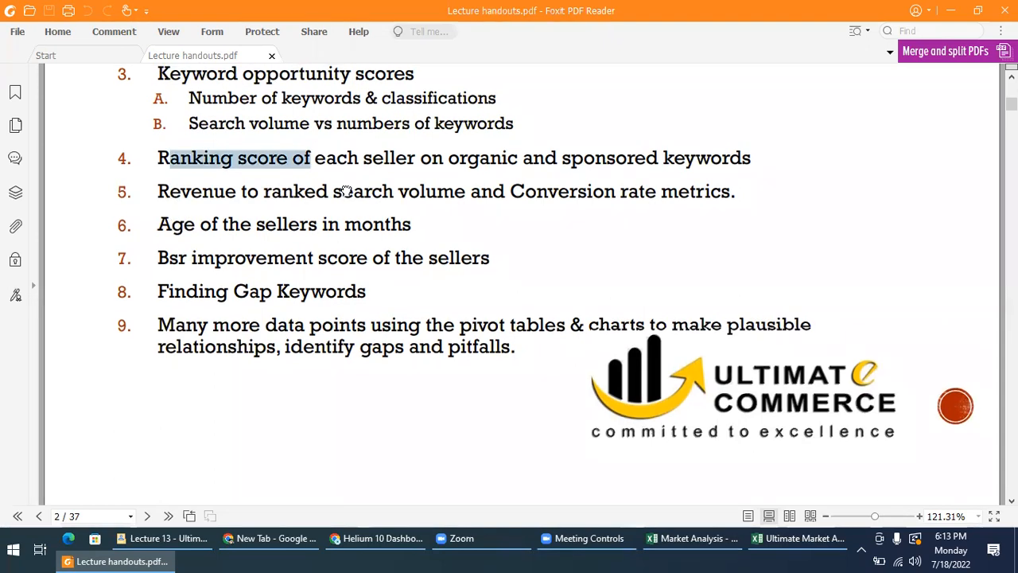
click(615, 196)
Return to the Ultimate Market Analysis workbook and select the first seller's Revenue/Org SV cell
click(950, 11)
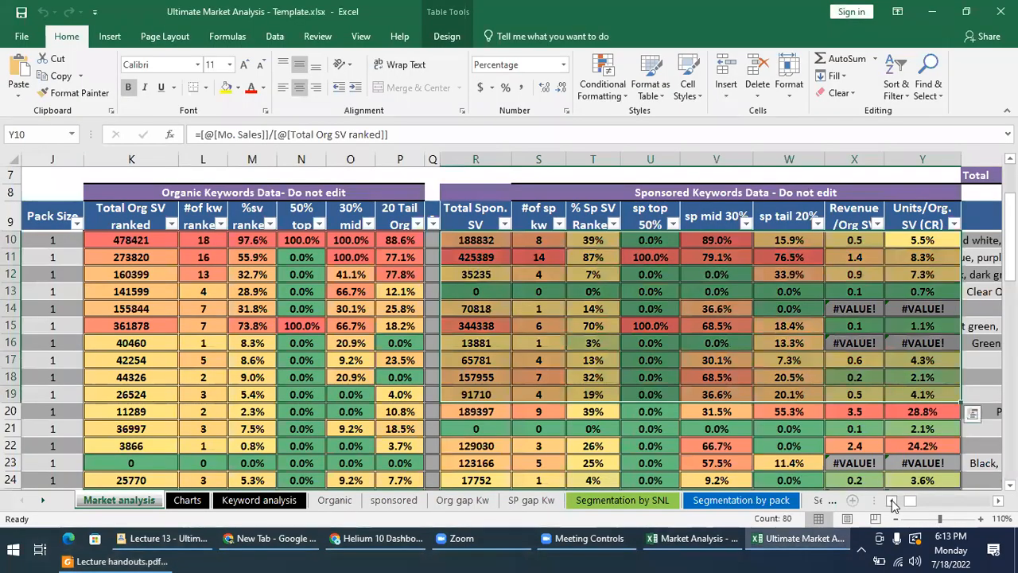
drag(911, 503, 916, 503)
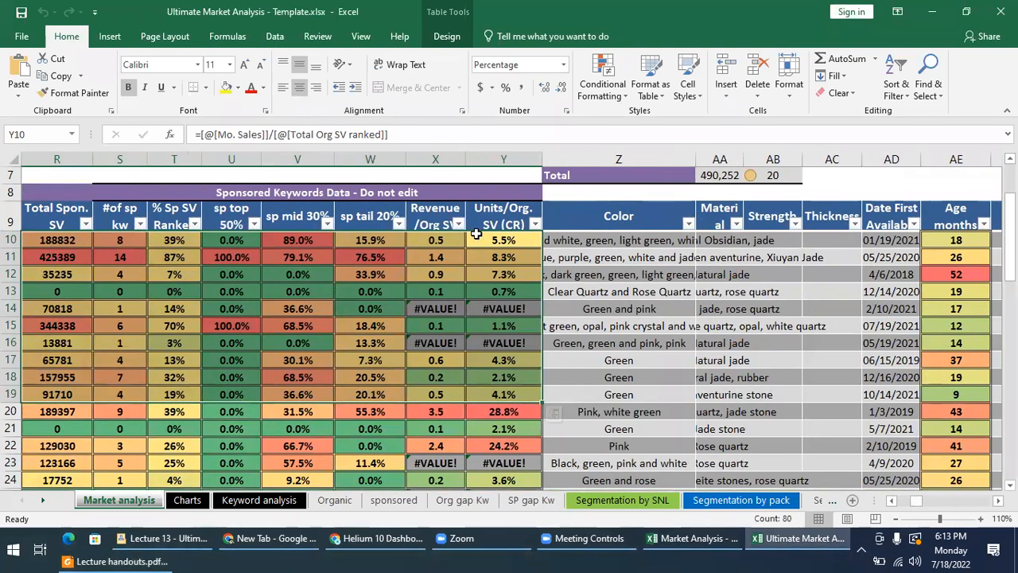
click(443, 240)
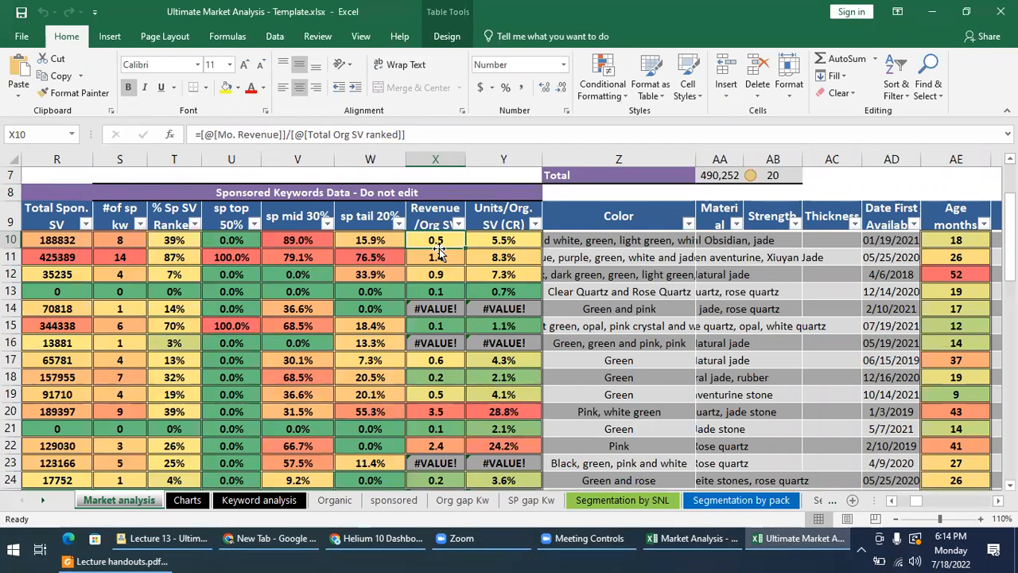
Highlight "Age of the sellers in months" in the lecture handouts and select the Age months values in rows 10 to 23 of the workbook
click(111, 561)
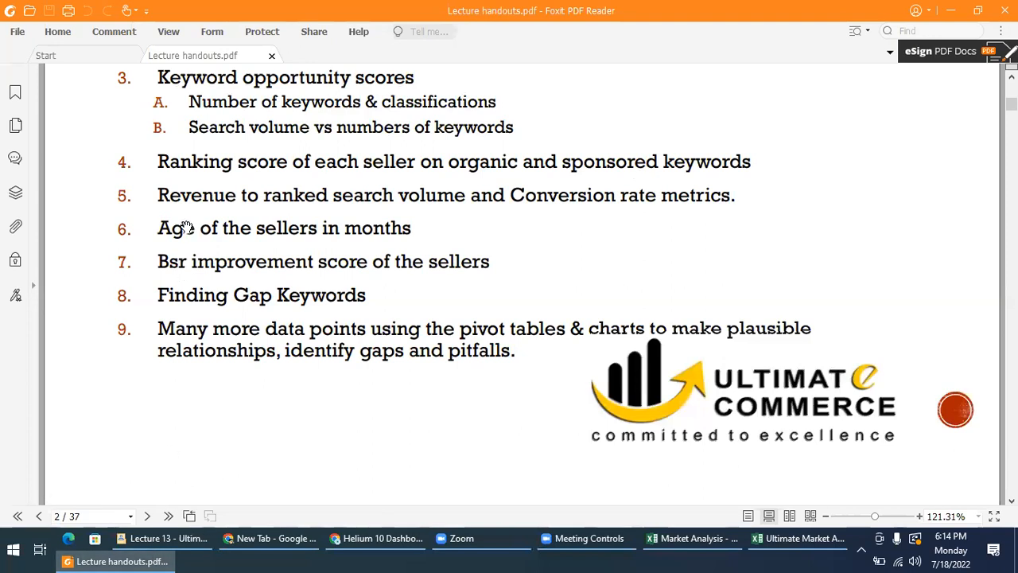
drag(167, 228, 412, 229)
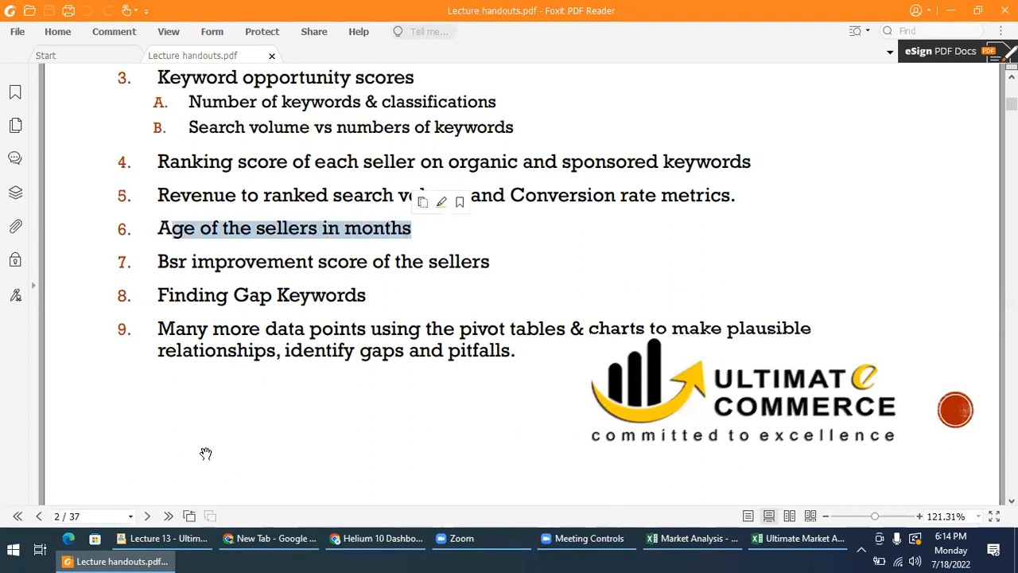
click(134, 560)
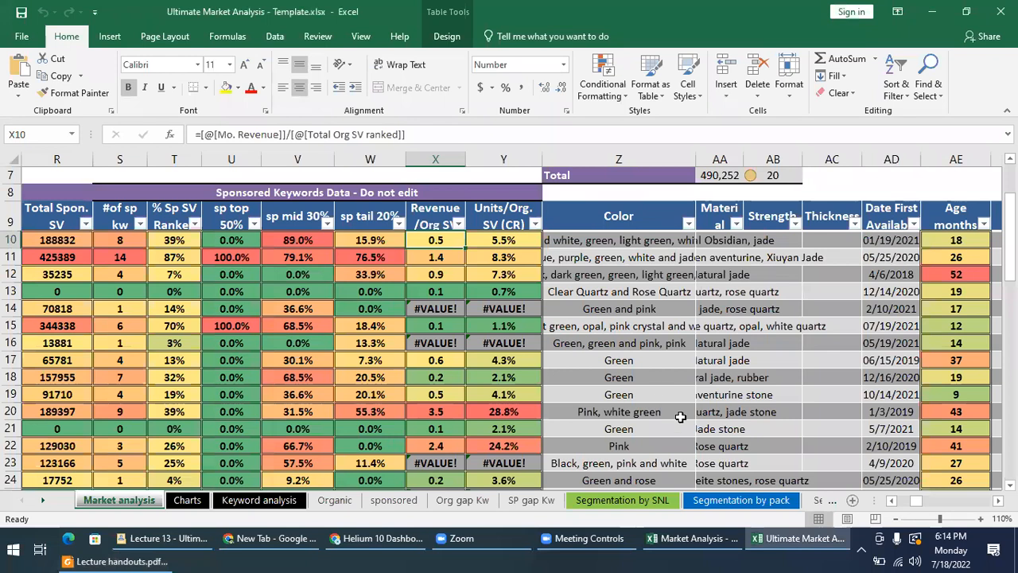
drag(916, 503, 915, 503)
drag(945, 240, 947, 466)
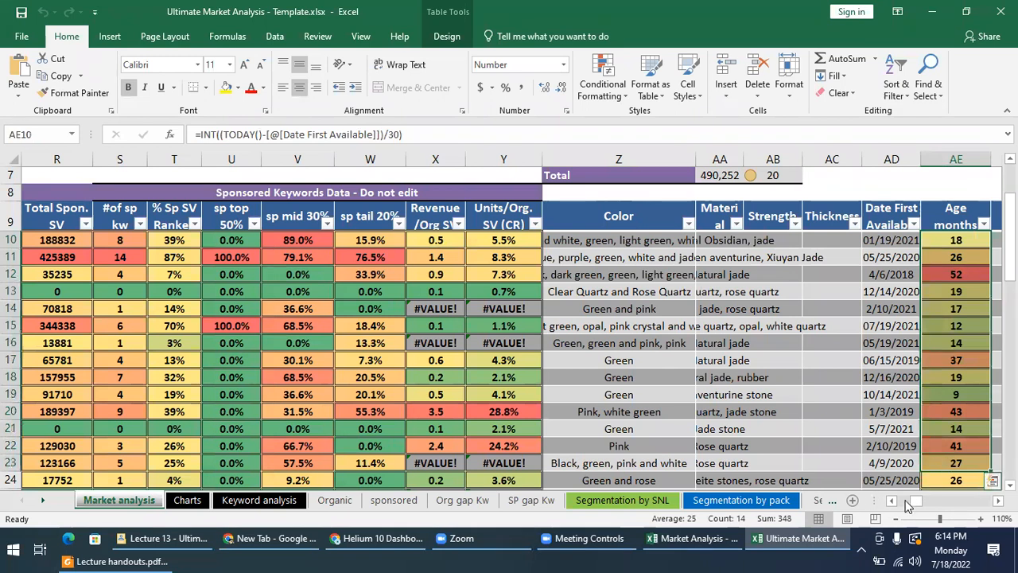
Select the Units/Org. SV (CR) column from its heading down to row 23
drag(916, 501, 917, 501)
drag(499, 213, 503, 469)
drag(912, 506, 923, 499)
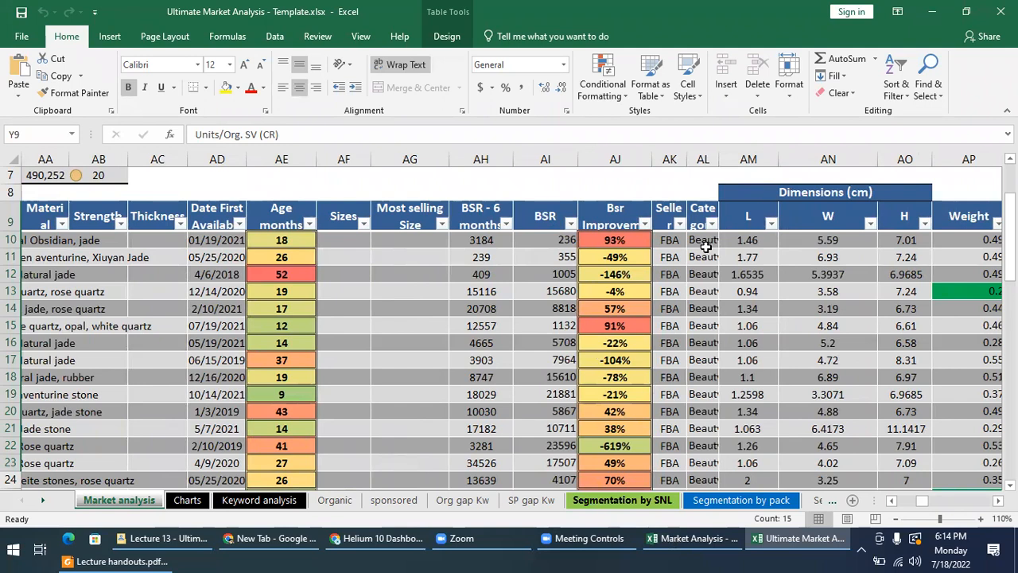
Switch to the Market Analysis template and select the Rank values in rows 7 to 26
click(692, 538)
mouse_move(687, 500)
mouse_down()
mouse_move(735, 496)
mouse_move(676, 498)
mouse_up()
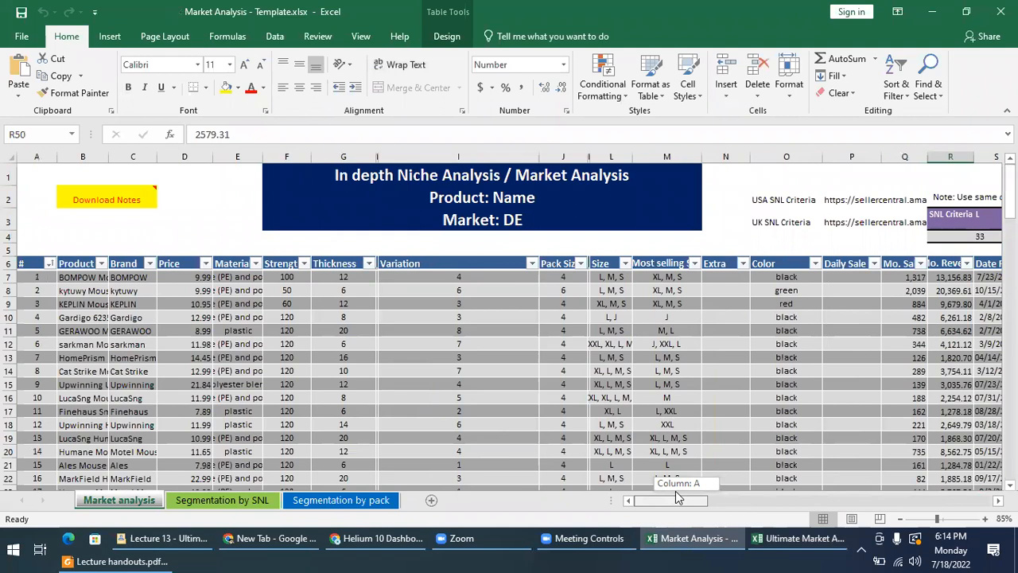
drag(676, 497, 712, 497)
drag(781, 278, 783, 438)
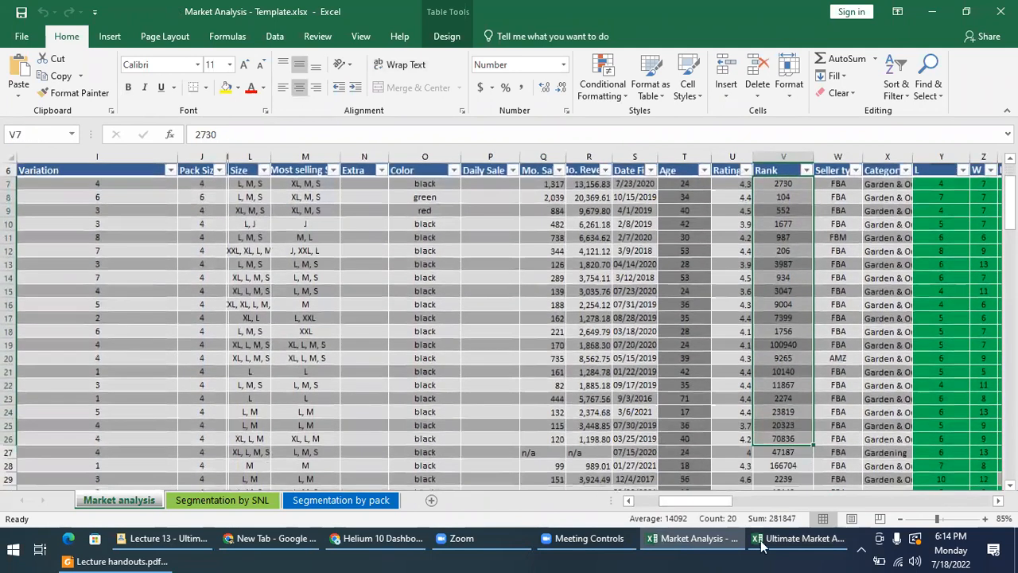
Switch back to the Ultimate Market Analysis workbook and select the sellers' BSR, BSR - 6 months and Bsr Improvement values from row 10 down
click(798, 538)
drag(554, 241, 535, 474)
drag(480, 243, 466, 463)
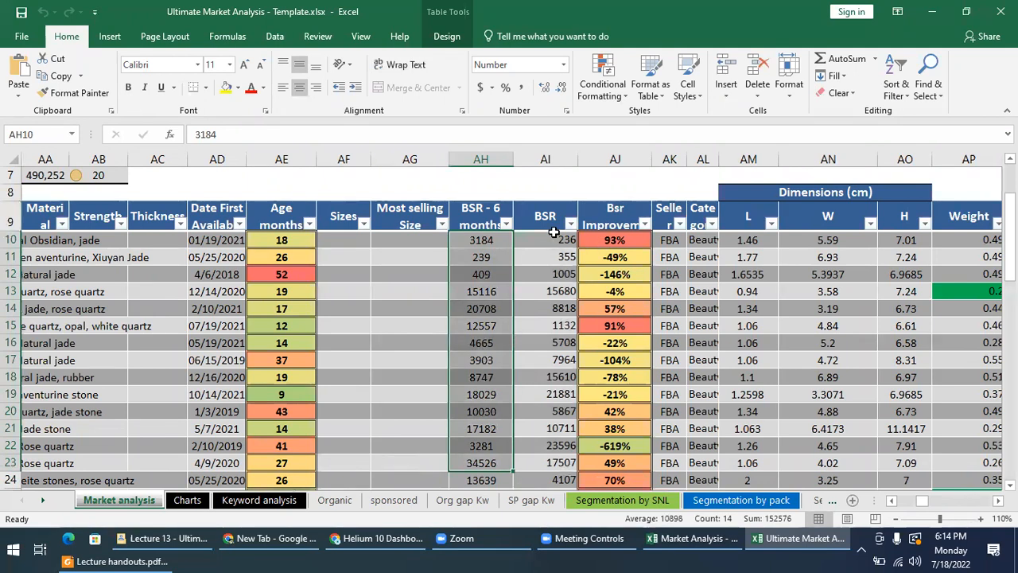
click(481, 242)
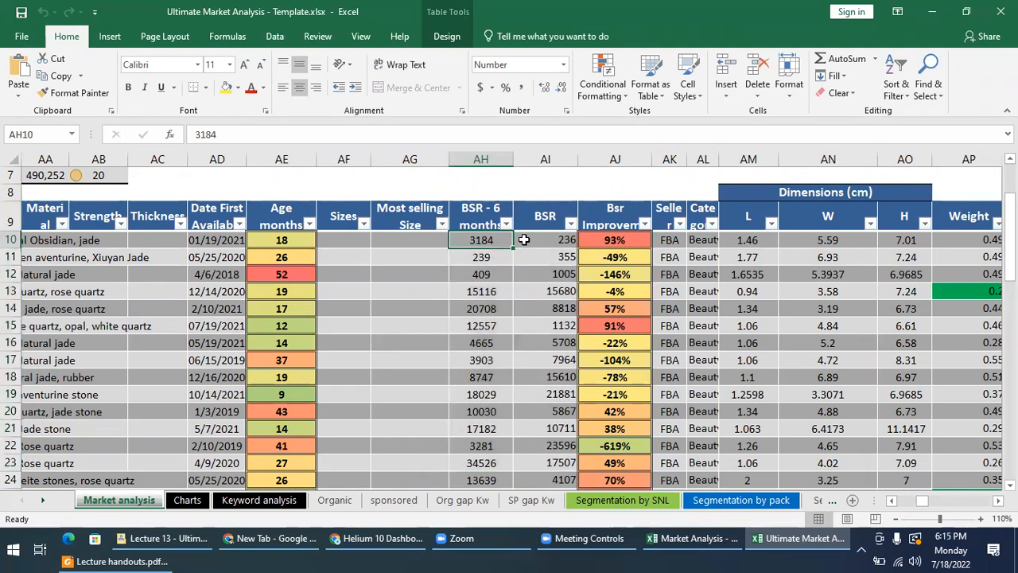
click(524, 239)
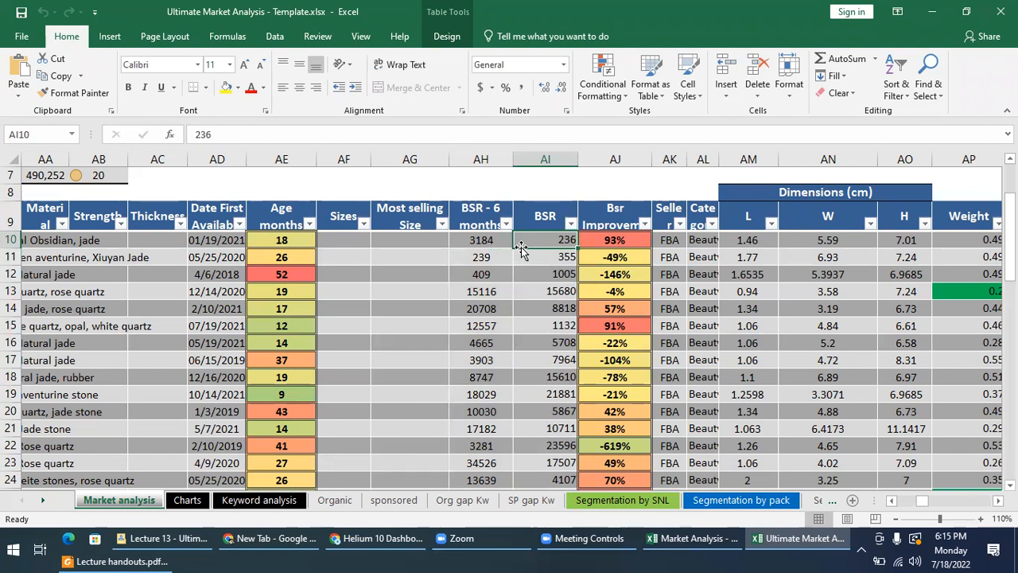
drag(606, 240, 579, 486)
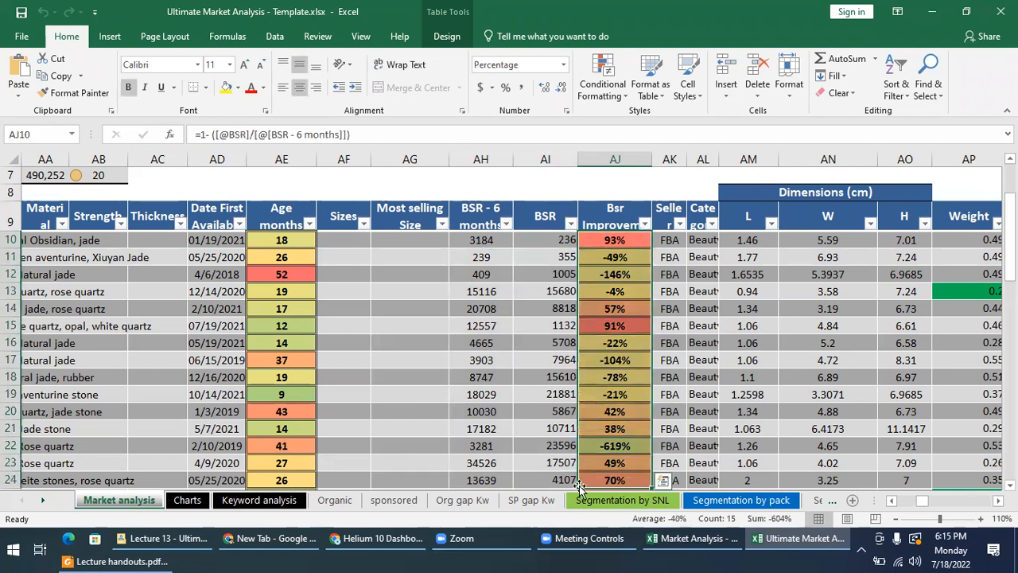
Switch to the lecture handouts and highlight the items "Bsr improvement score of the sellers" and "Finding Gap Keywords"
click(167, 561)
drag(171, 257, 504, 256)
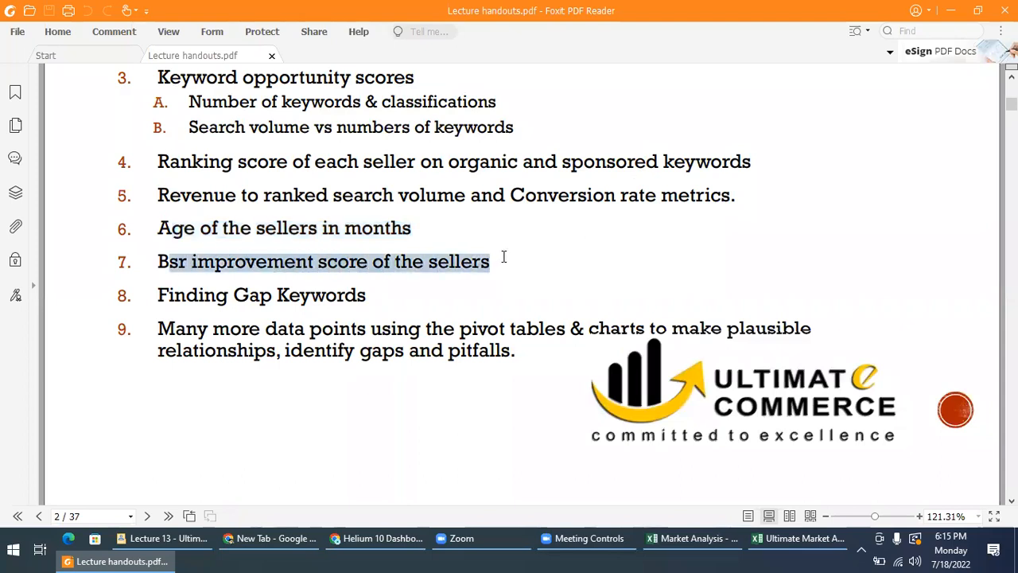
click(167, 295)
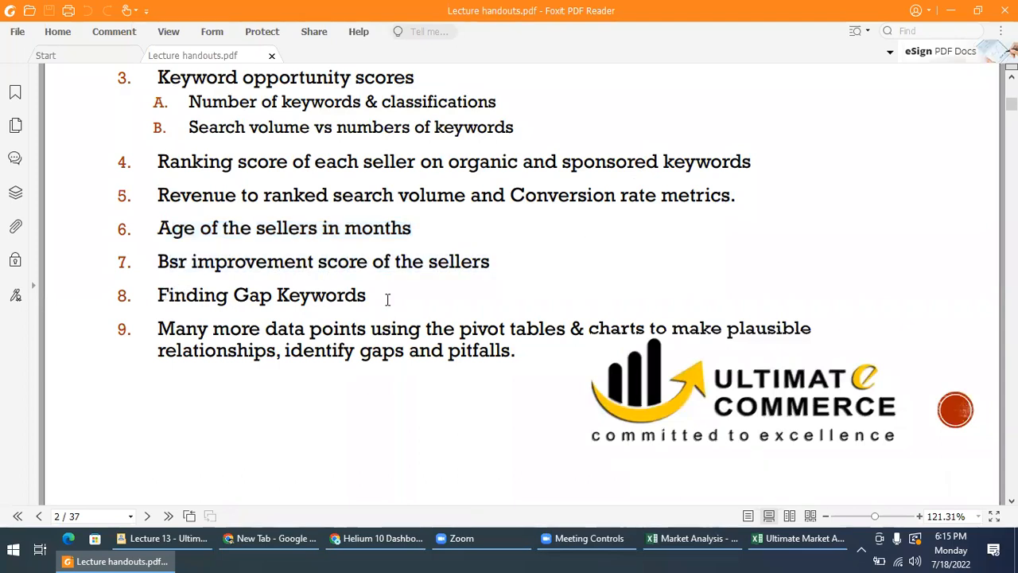
drag(388, 299, 393, 295)
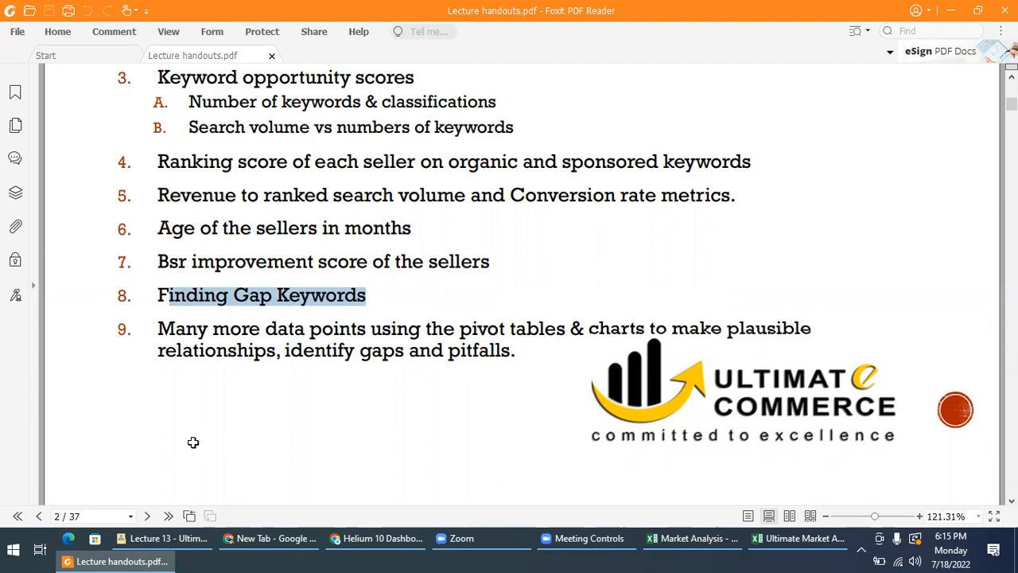
Show the Org gap Kw sheet of the Ultimate Market Analysis workbook and select the total reviews values in rows 8 to 20
key(alt+Tab)
scroll(302, 342, up, 2)
scroll(303, 343, down, 2)
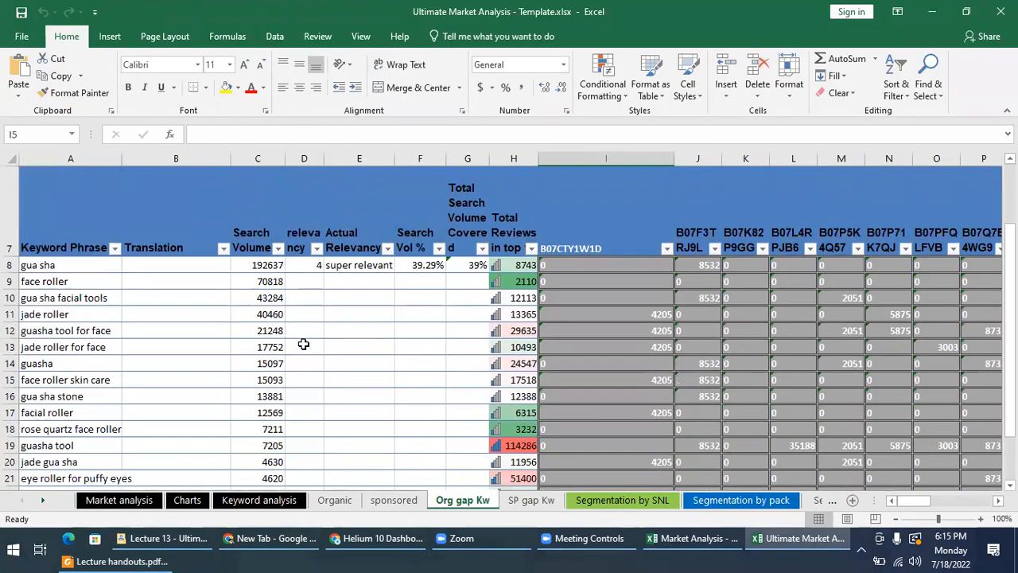
drag(532, 267, 522, 445)
click(525, 316)
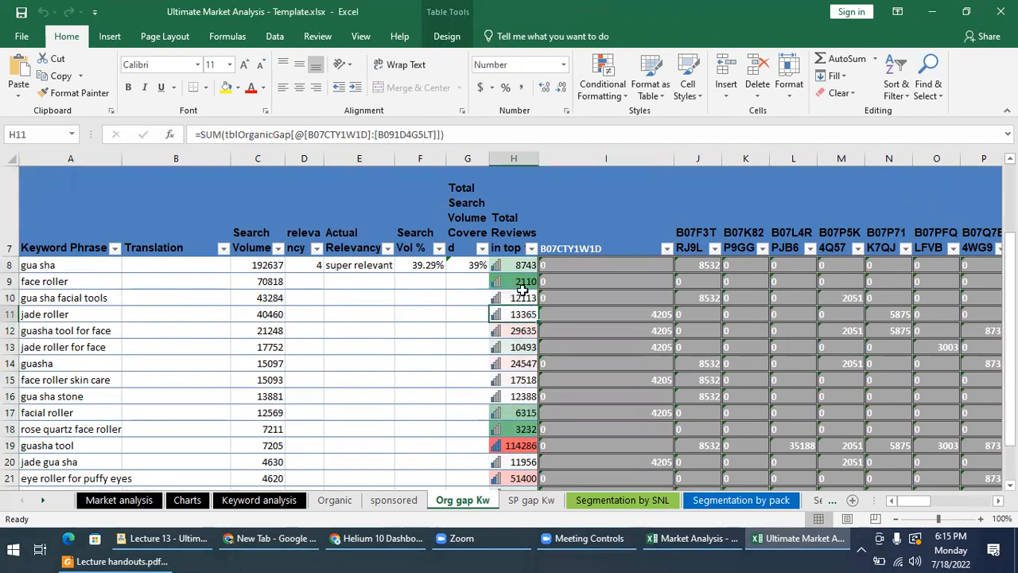
drag(521, 264, 509, 446)
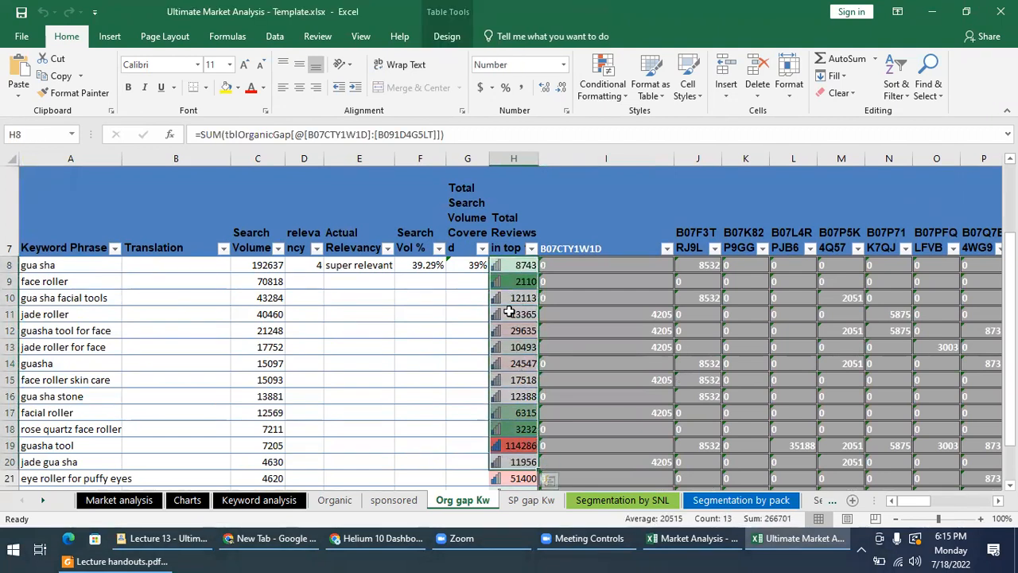
Examine the total reviews cells for the keywords jade roller, face roller and rose quartz face roller
click(509, 313)
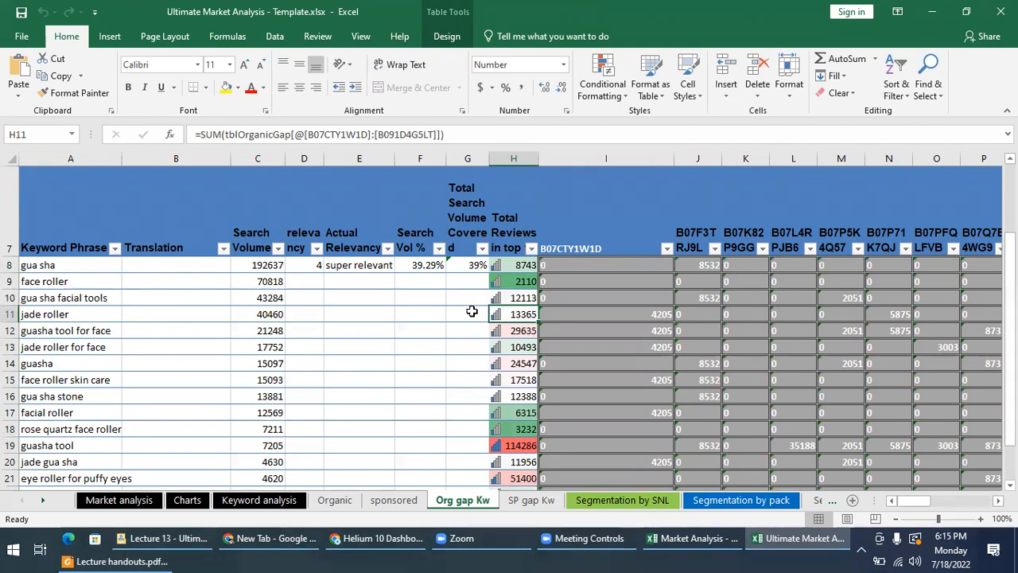
click(506, 285)
click(504, 426)
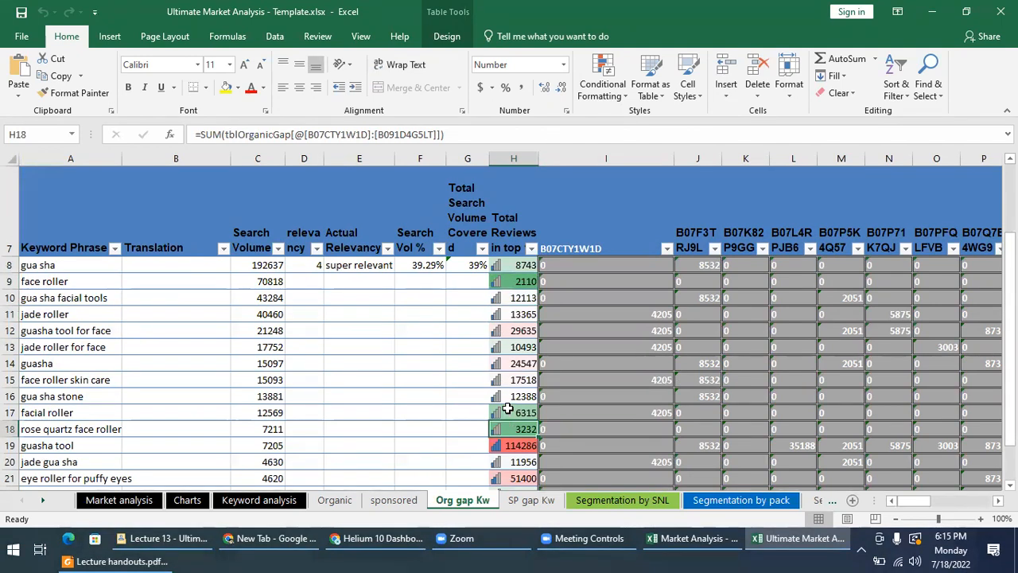
Open the SP gap Kw sheet and select the Total Reviews in top 10 cell for the keyword face roller
click(531, 500)
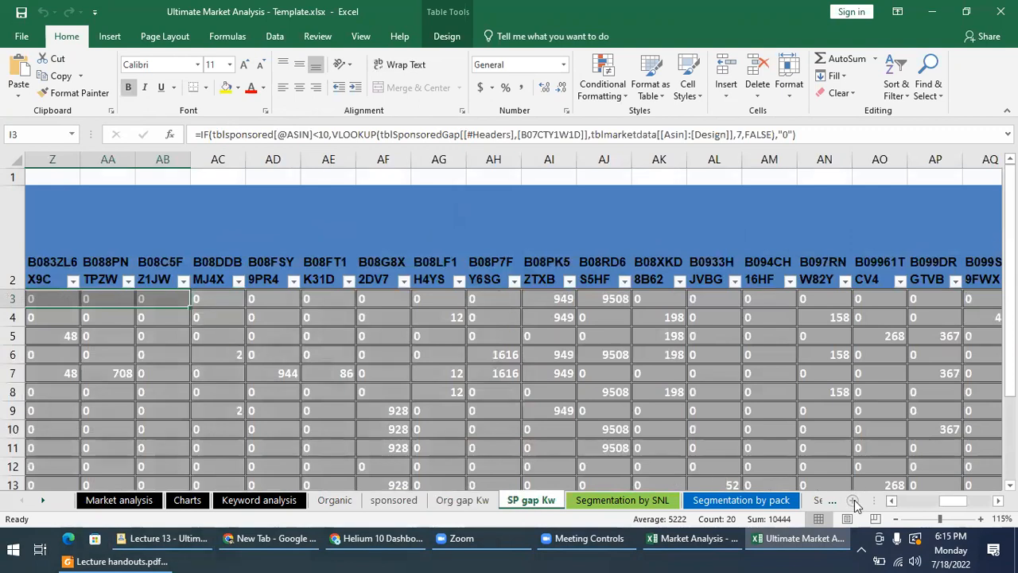
click(892, 501)
drag(855, 505, 844, 504)
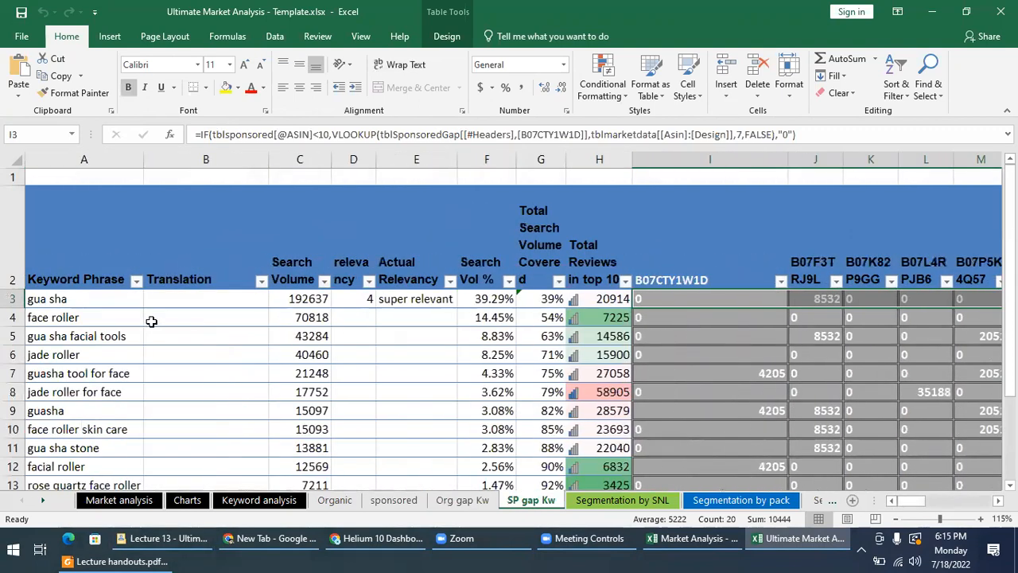
click(596, 315)
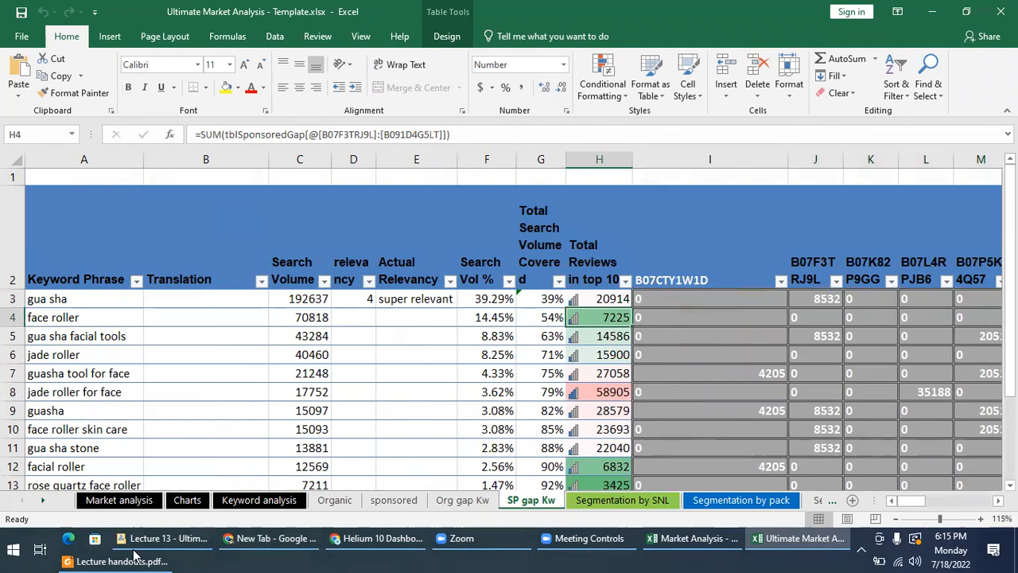
Read the handouts' item on pivot tables and charts, and return to the Ultimate Market Analysis workbook
key(alt+Tab)
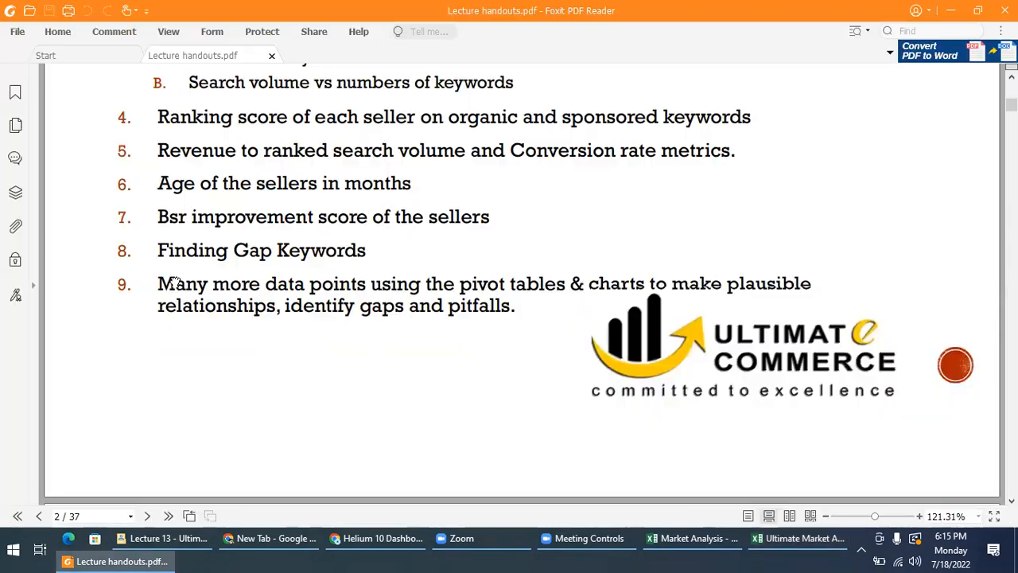
scroll(356, 286, down, 1)
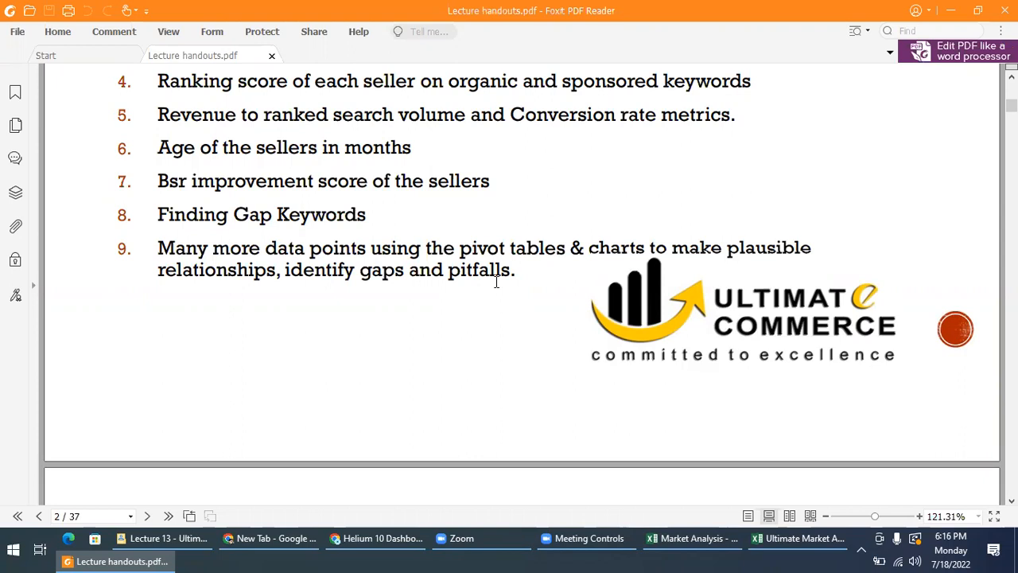
click(777, 538)
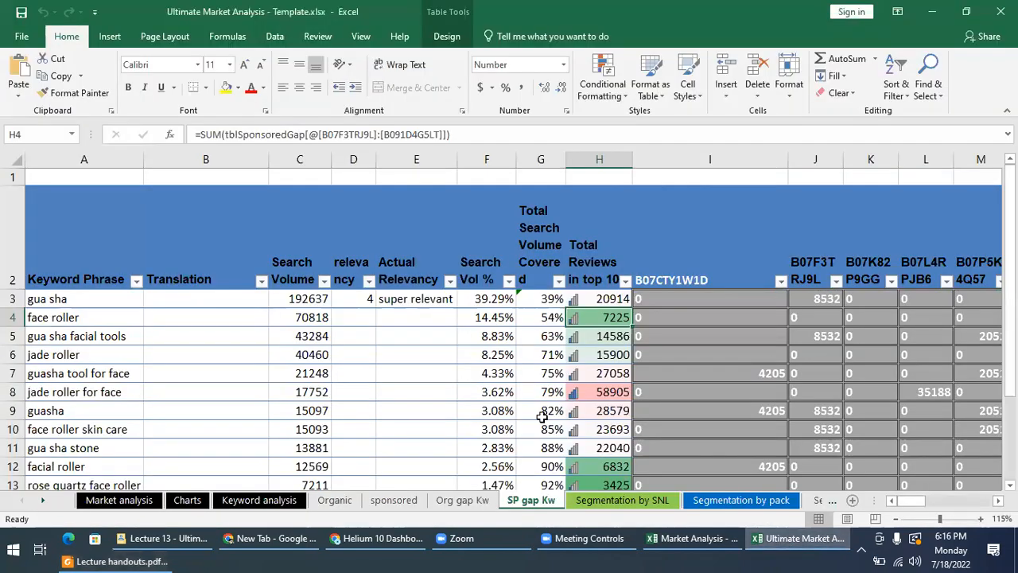
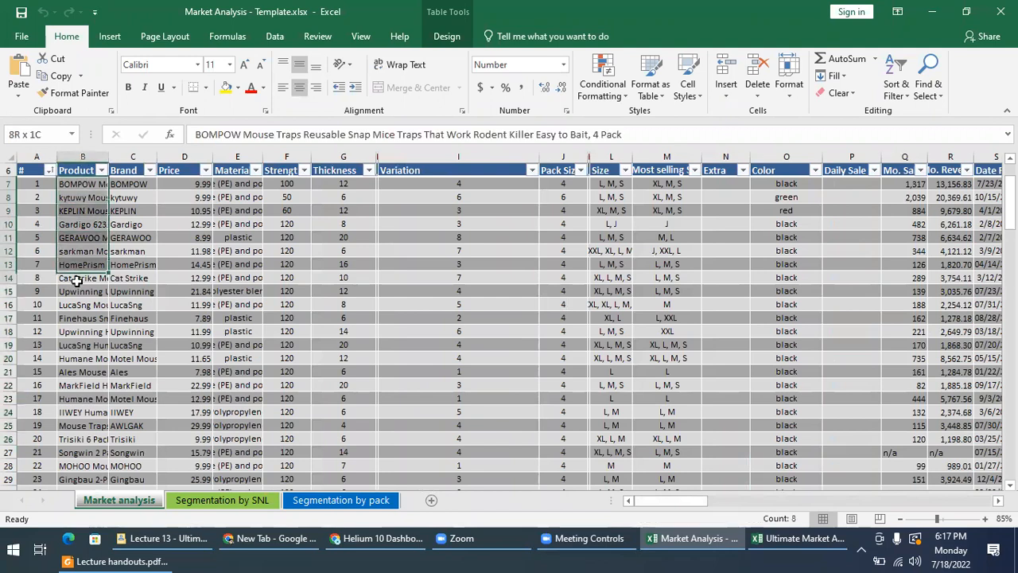
Examine the first two Brand cells and the third product's Material cell in the Market Analysis template
drag(124, 194, 126, 185)
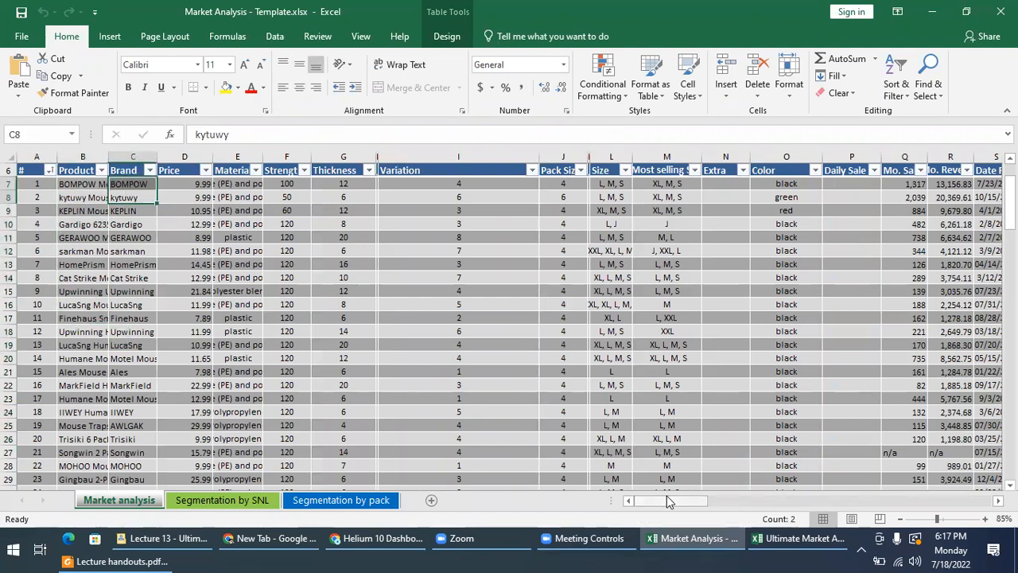
mouse_move(689, 501)
mouse_down()
mouse_move(778, 502)
mouse_move(682, 502)
mouse_up()
scroll(182, 263, up, 1)
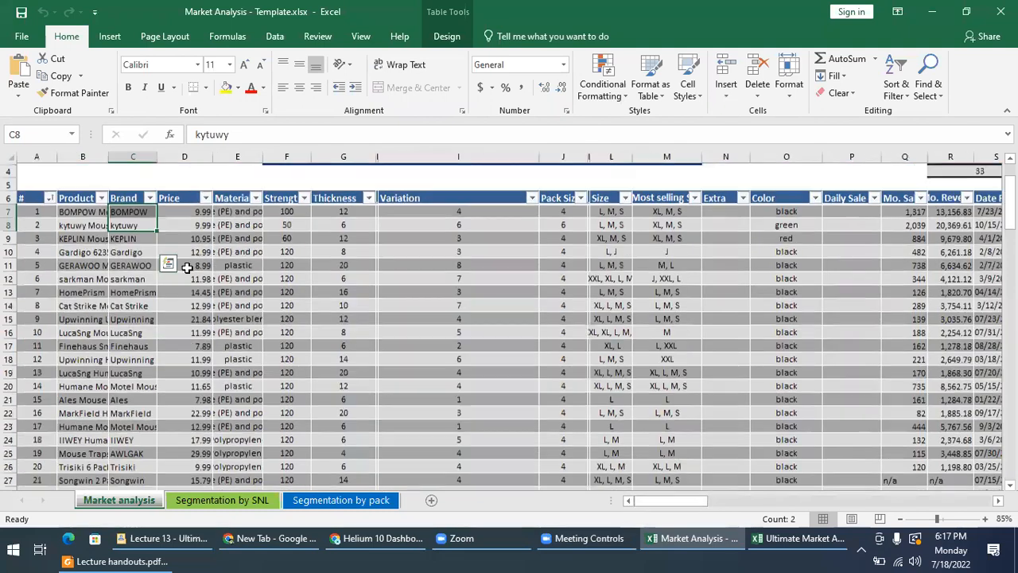
click(227, 259)
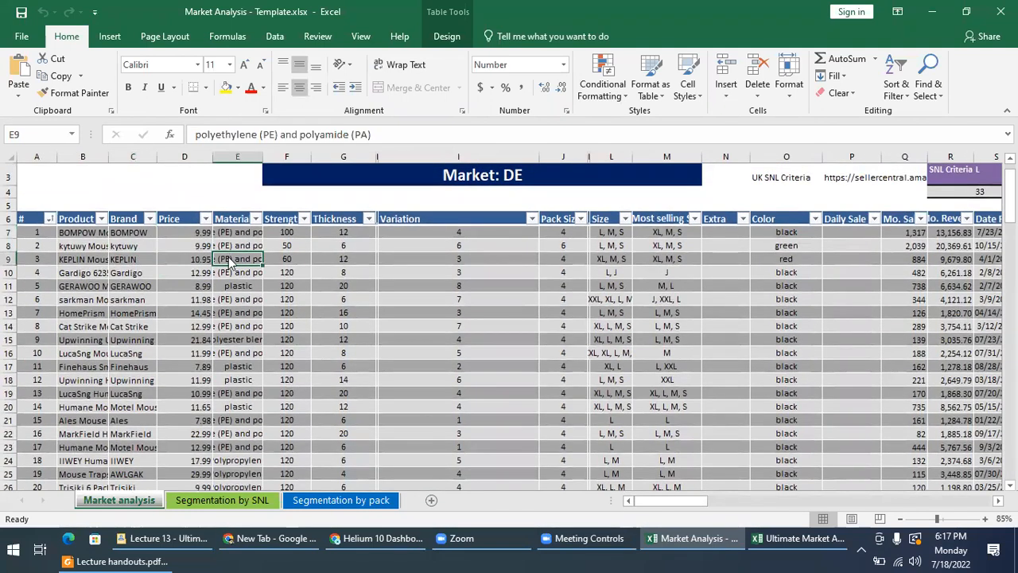
Search the Market analysis sheet for "asin" and return to the start of the product table
key(ctrl+f)
text(asin)
key(Return)
key(Escape)
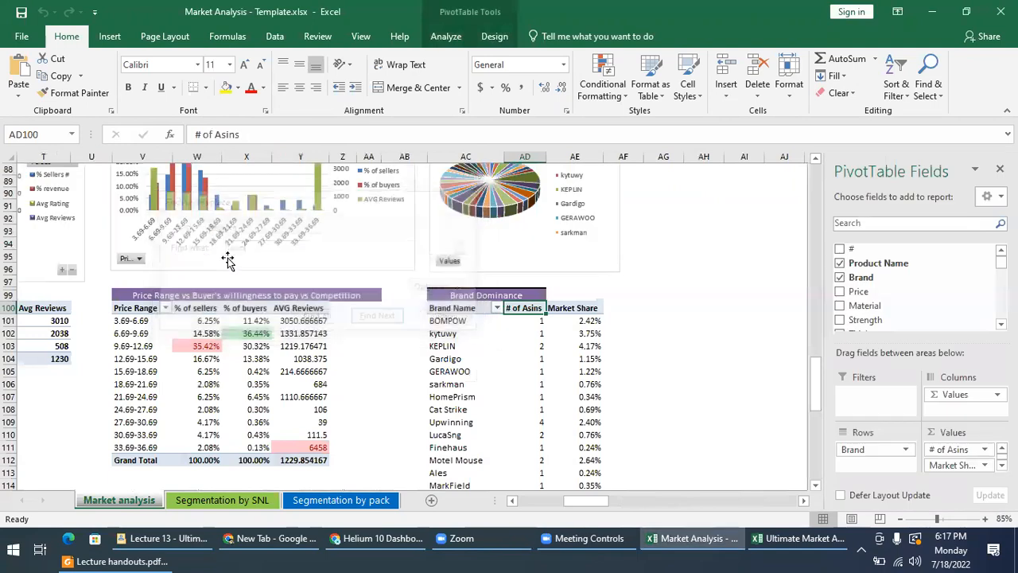
drag(816, 393, 816, 169)
drag(598, 499, 525, 495)
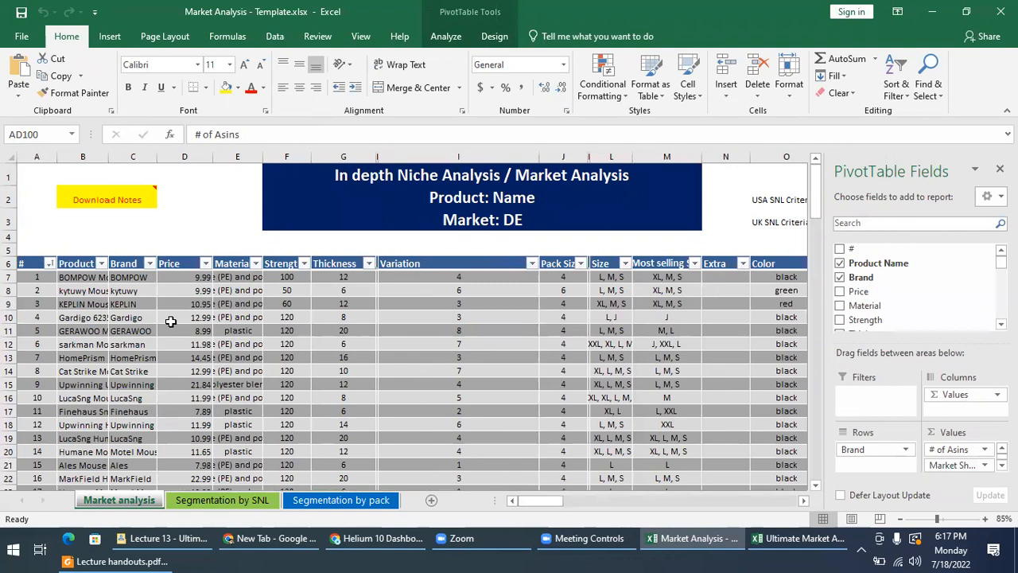
Examine the first product's row cell by cell from the product name across to the Packing column
click(76, 276)
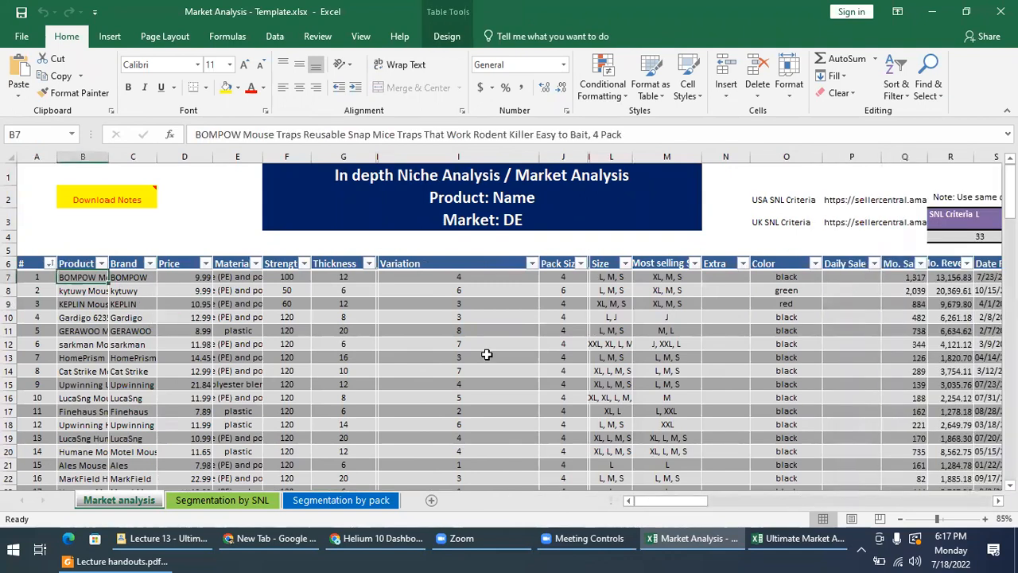
key(Right)
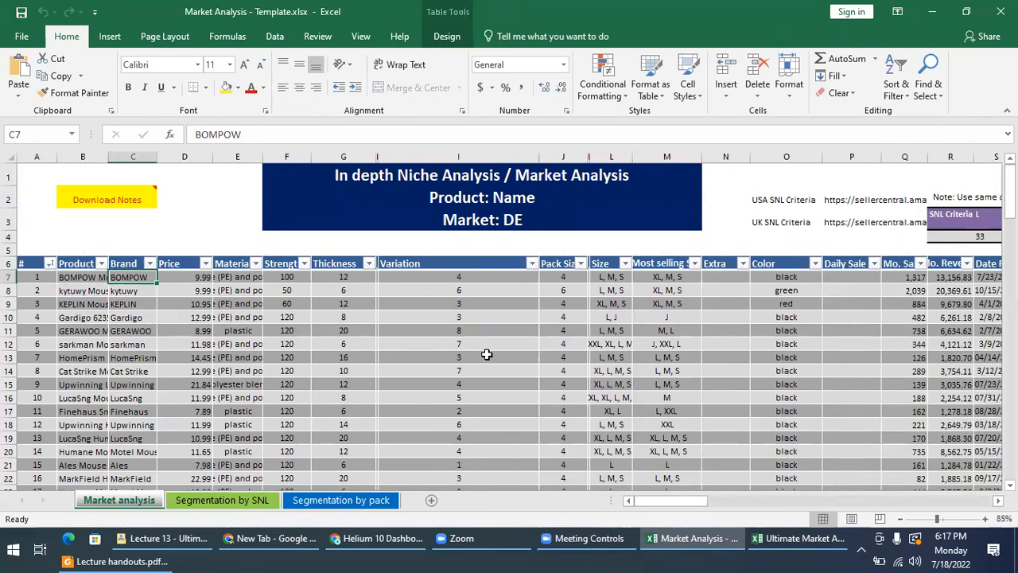
key(Right)
key(Right)
key(Right)
key(Right)
key(Right)
key(Right)
key(Right)
key(Right)
key(Right)
key(Right)
key(Right)
key(Right)
key(Right)
key(Right)
key(Right)
key(Right)
key(Right)
key(Right)
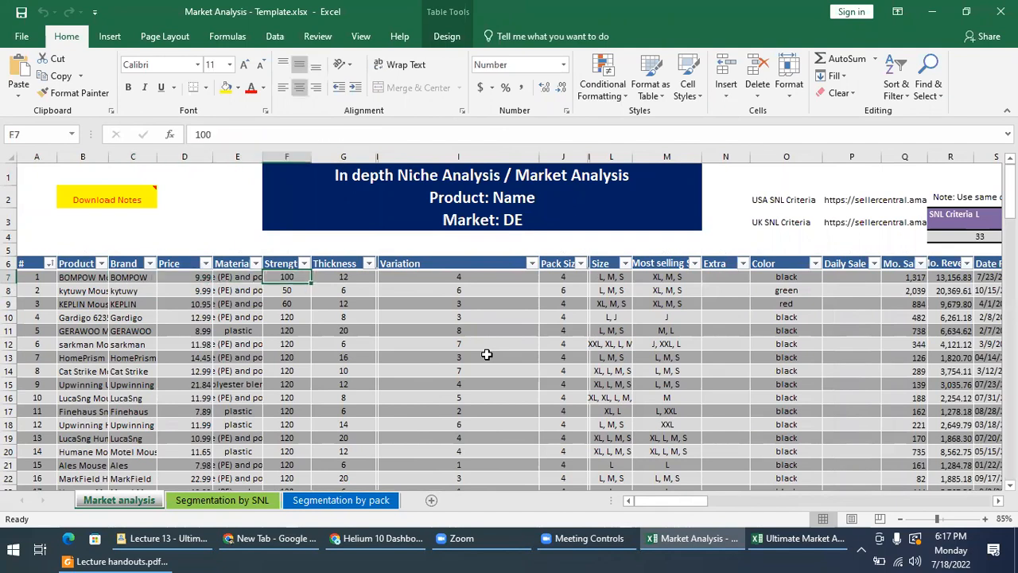
key(Right)
key(Right)
key(Right)
key(Right)
key(Right)
key(Right)
key(Right)
key(Right)
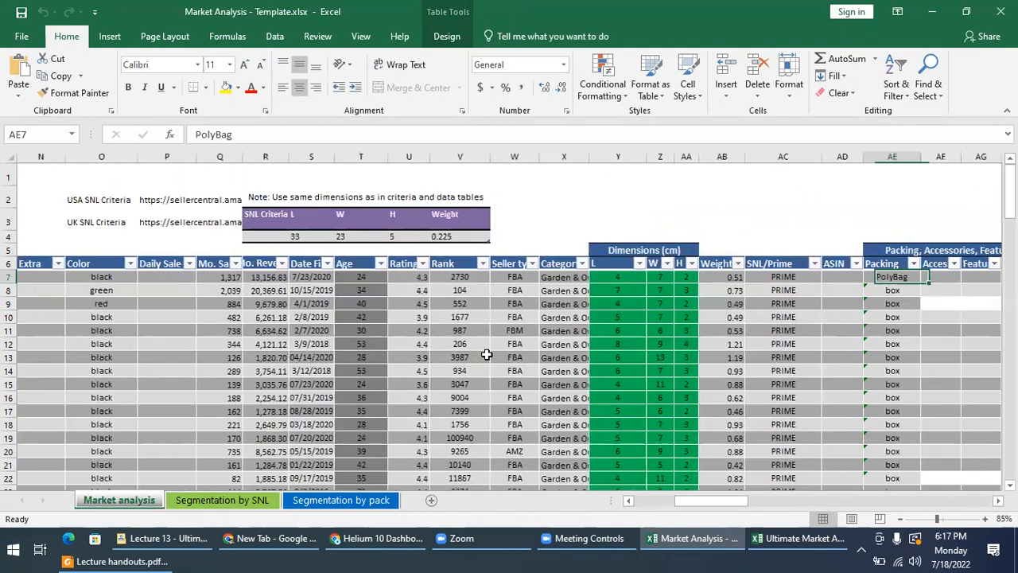
Examine the ASIN column from the first product's cell down to the fifth product's cell
key(Left)
key(Down)
key(Down)
key(Down)
key(Down)
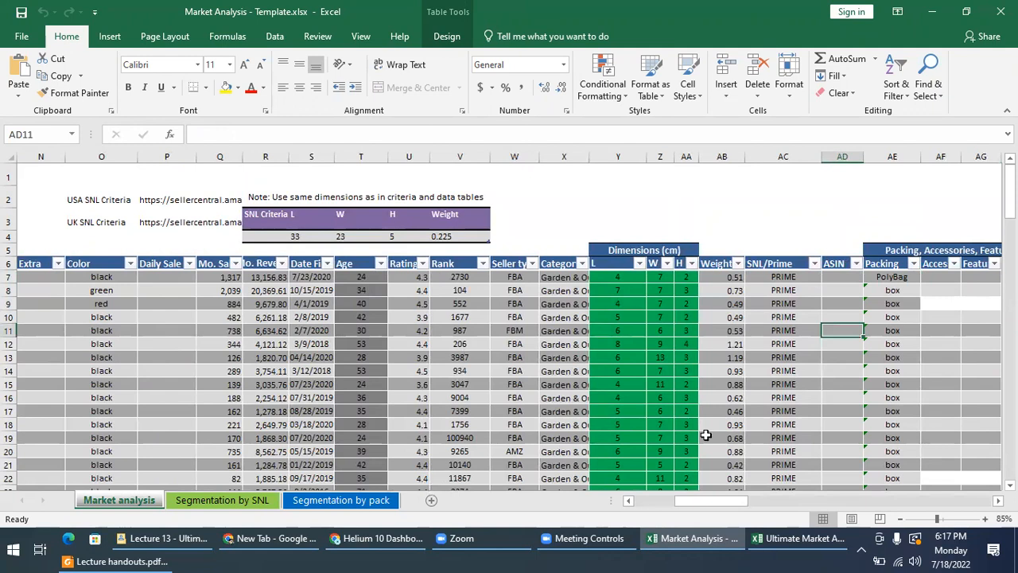
Switch to the Ultimate Market Analysis workbook and copy the first BAIMEI product's ASIN, B08RD6S5HF
click(798, 538)
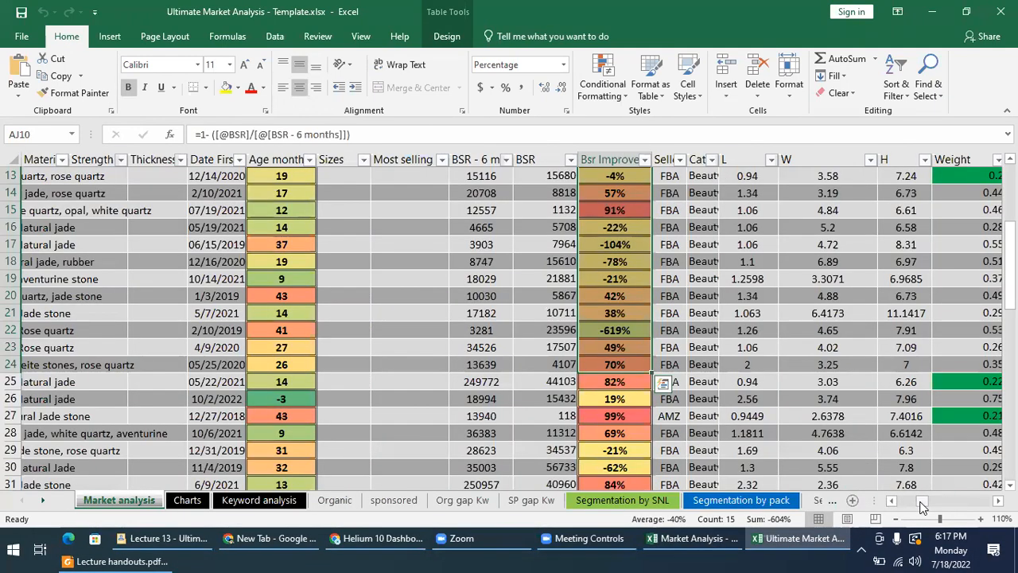
scroll(664, 384, right, 3)
scroll(692, 379, up, 2)
scroll(682, 365, down, 1)
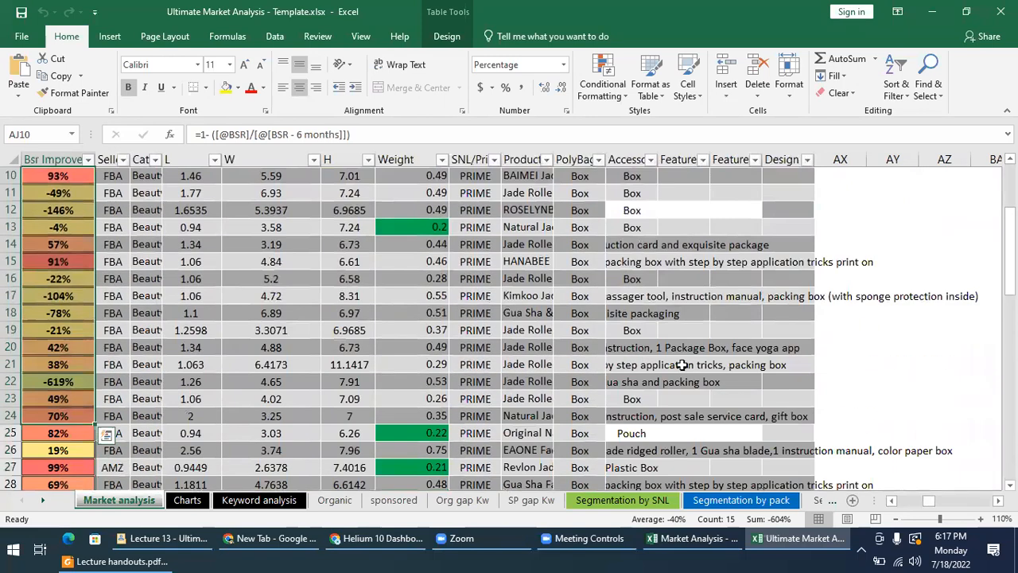
scroll(679, 362, up, 1)
drag(936, 500, 896, 500)
drag(108, 242, 131, 446)
click(109, 240)
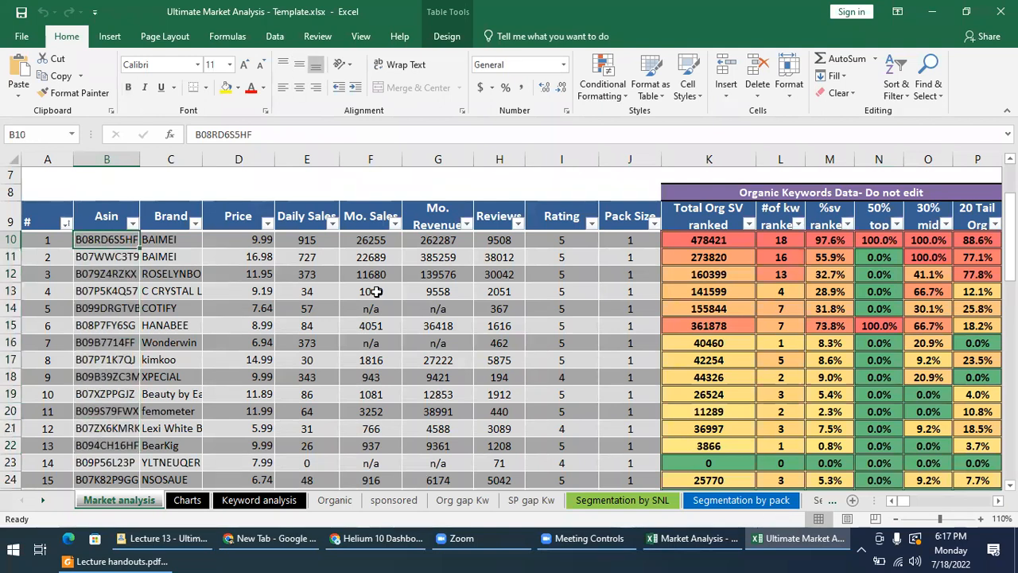
key(ctrl+c)
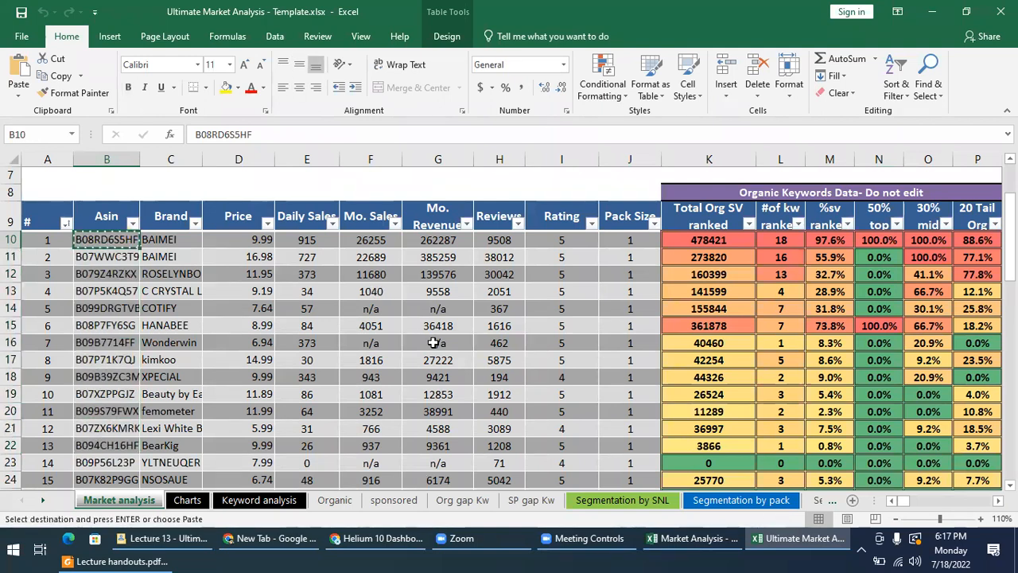
Switch to Helium 10, open Cerebro and get the keywords for ASIN B08RD6S5HF on the US marketplace
click(388, 541)
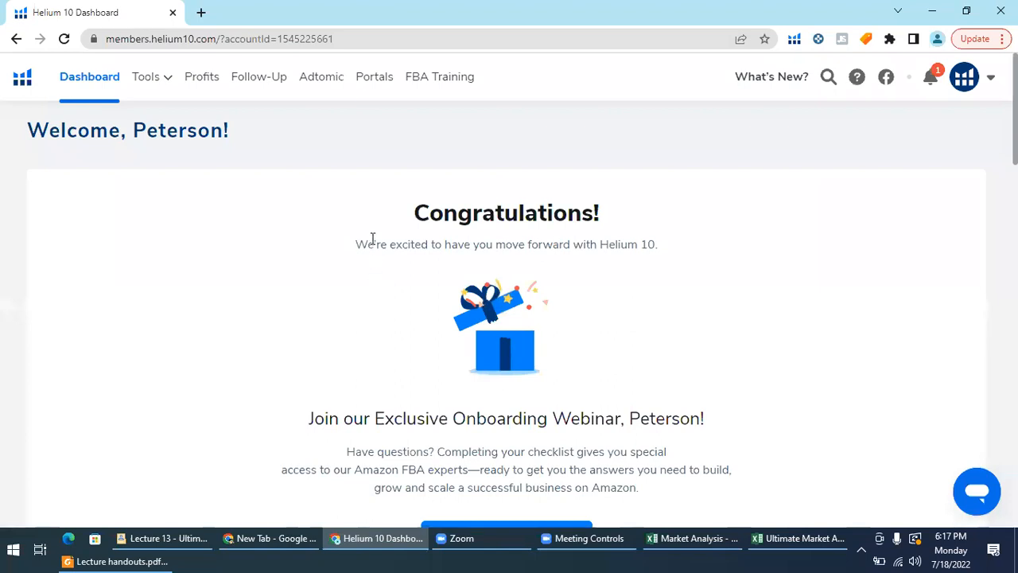
click(168, 83)
click(347, 324)
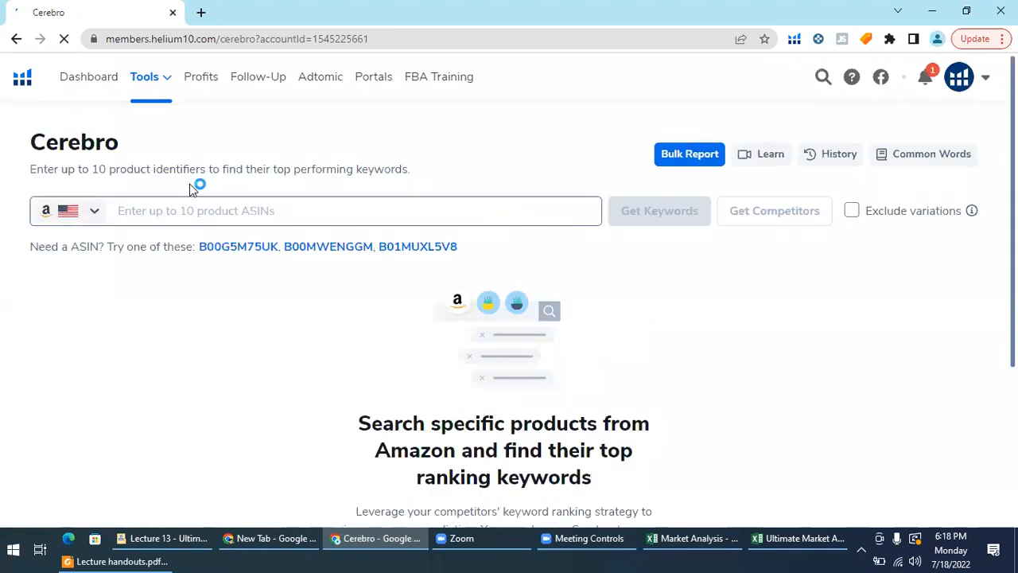
click(127, 213)
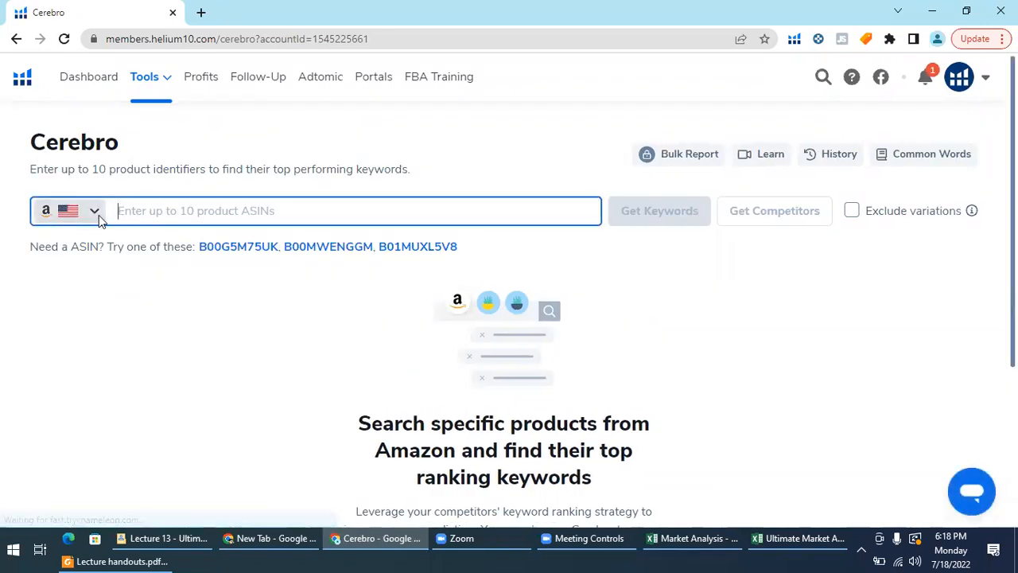
key(ctrl+v)
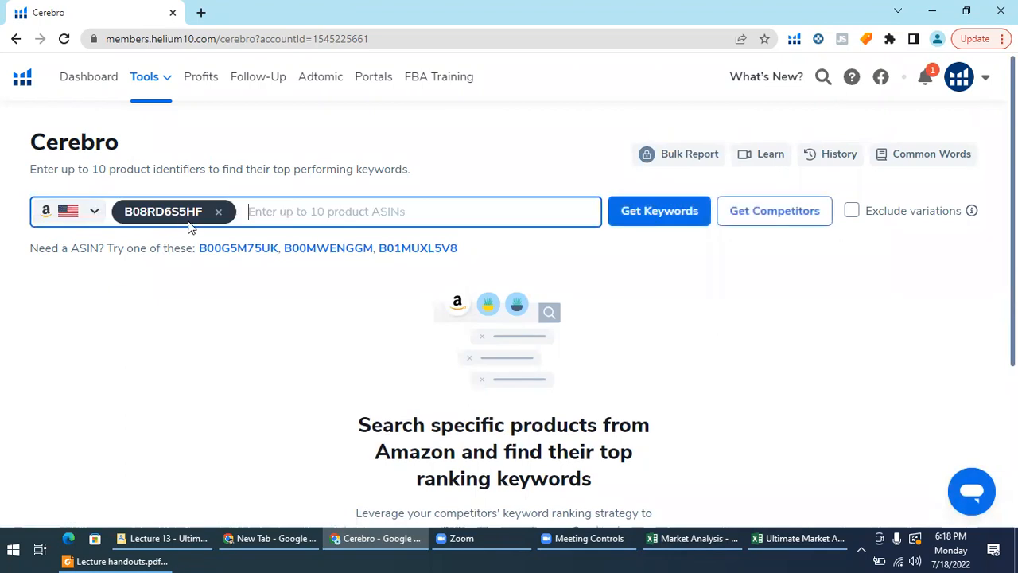
click(660, 211)
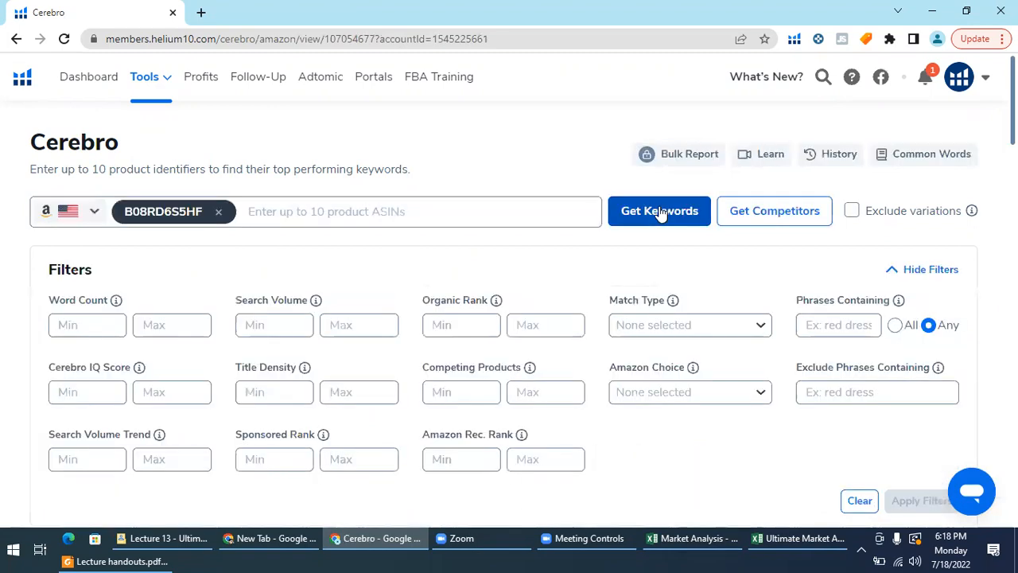
Export the filtered keyword data for the BAIMEI jade roller as a CSV file
scroll(660, 211, down, 5)
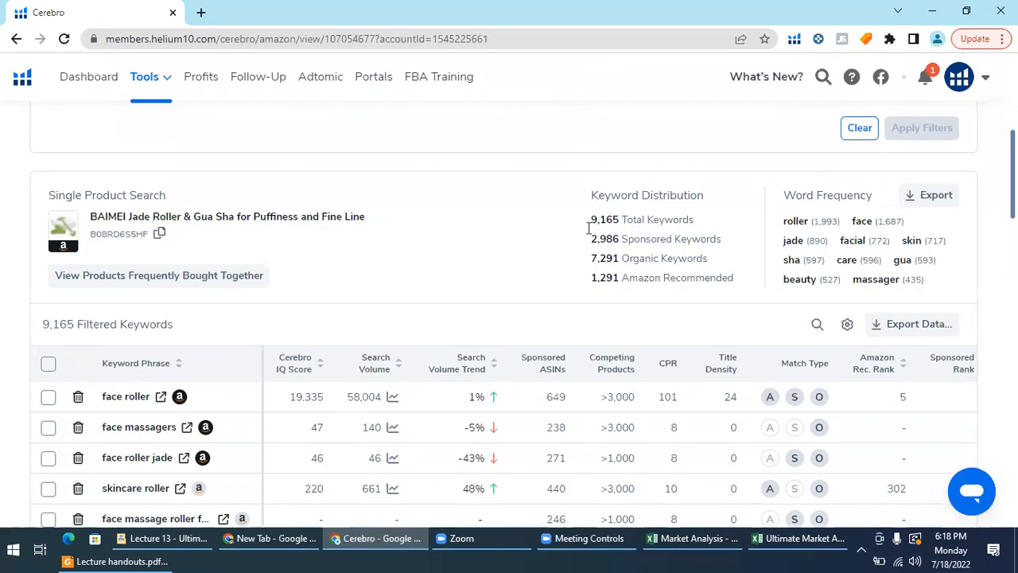
scroll(611, 256, up, 1)
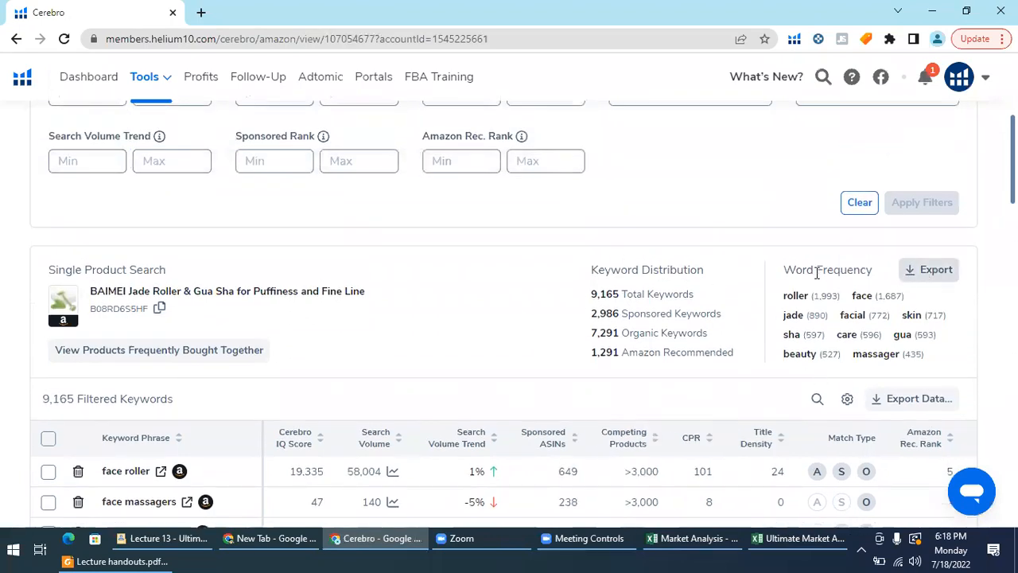
drag(793, 269, 887, 274)
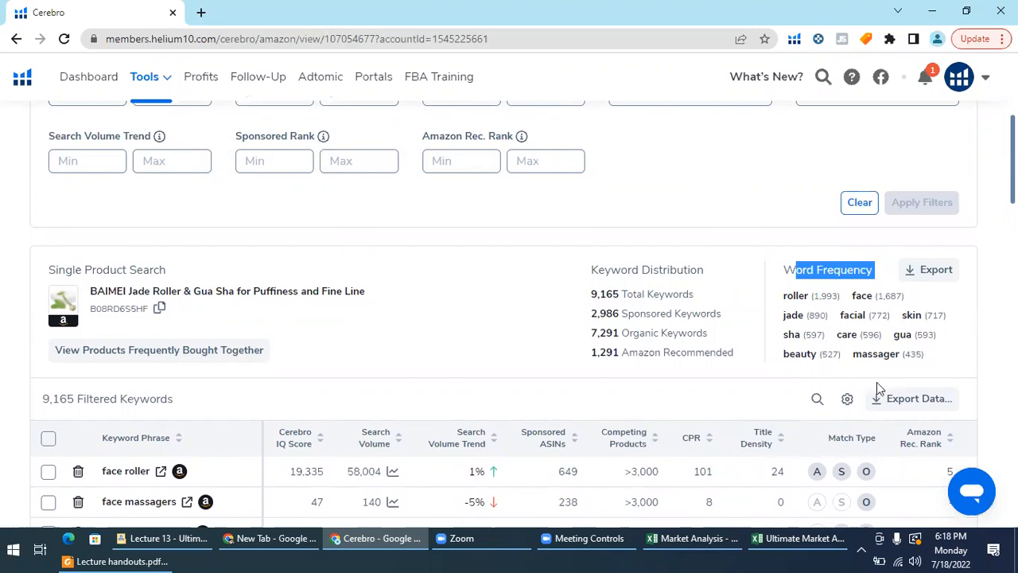
click(902, 404)
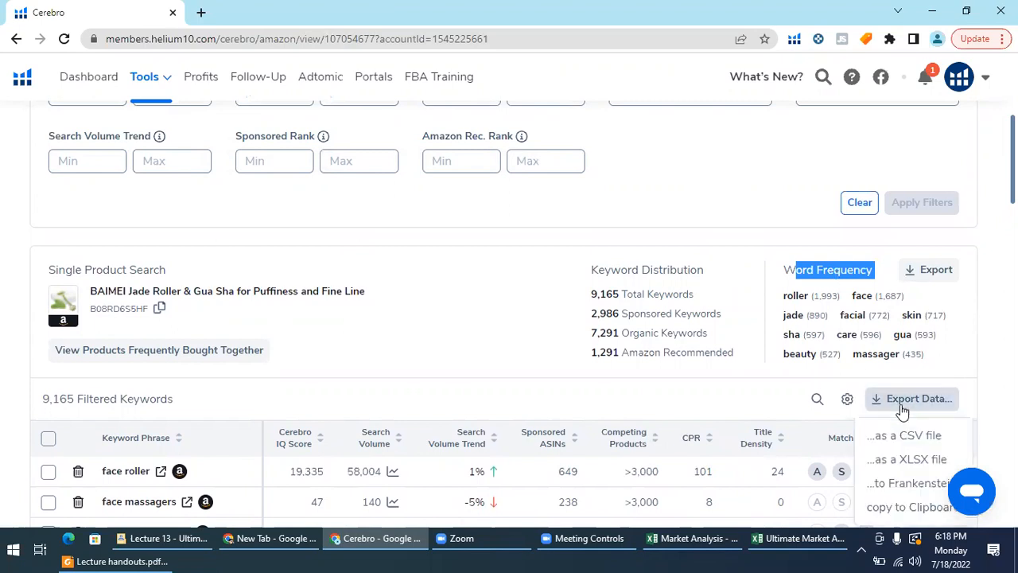
scroll(902, 410, down, 2)
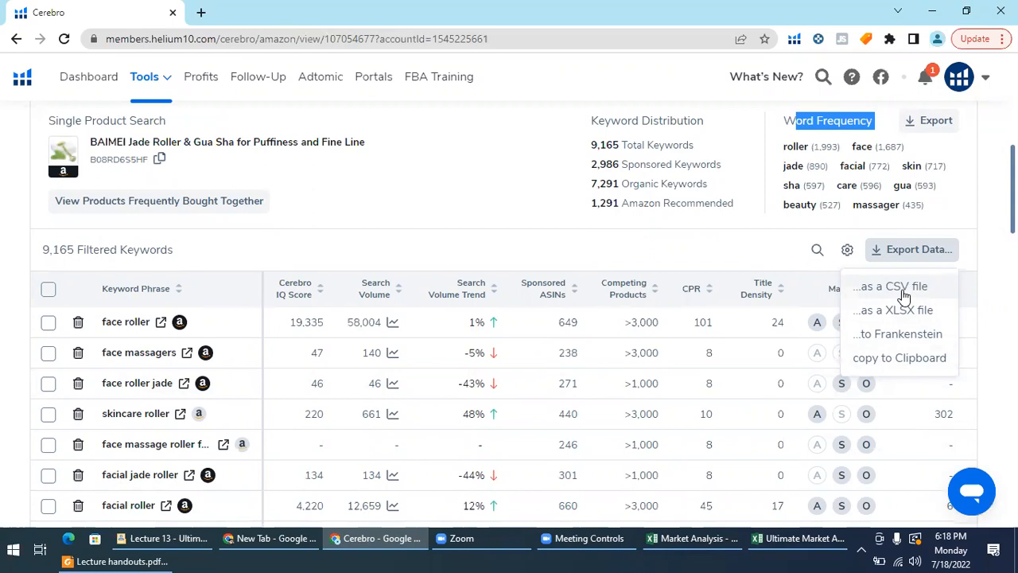
click(902, 287)
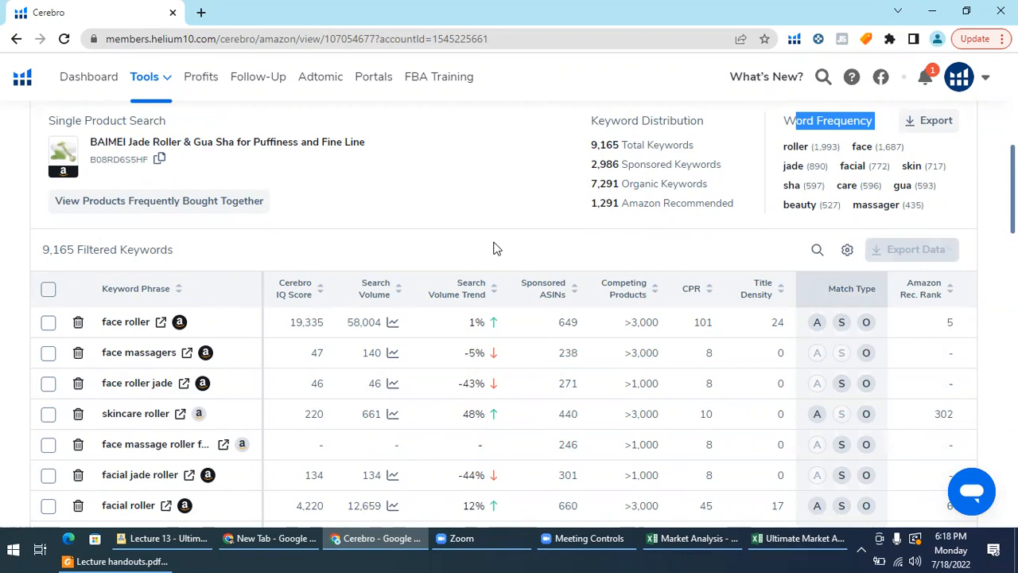
scroll(493, 249, up, 1)
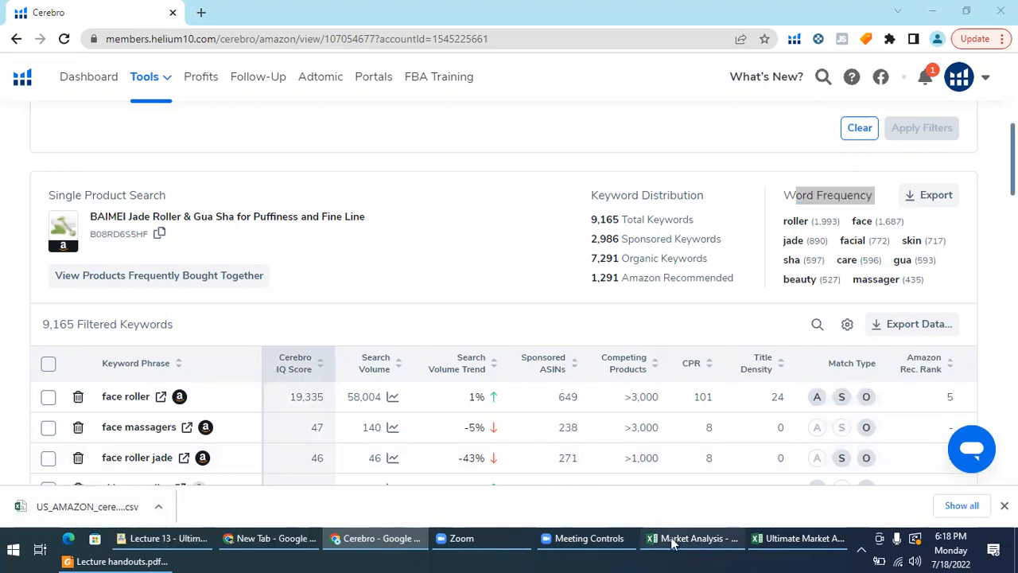
Copy the second product's ASIN, B07WWC3T9Q, from the Ultimate Market Analysis workbook and get its keywords in Cerebro in place of the first ASIN
click(699, 541)
click(811, 541)
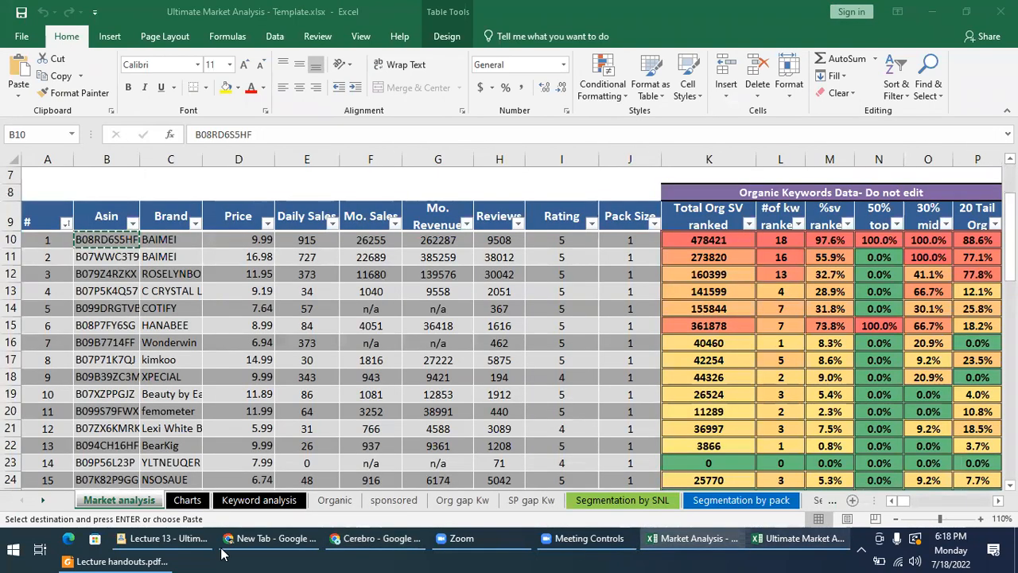
click(378, 538)
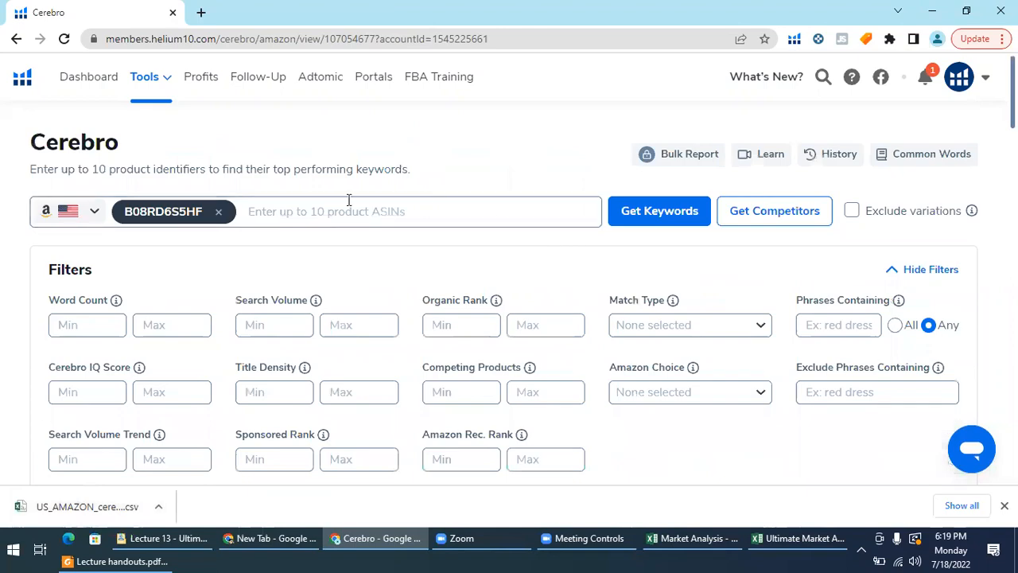
click(224, 211)
key(ctrl+v)
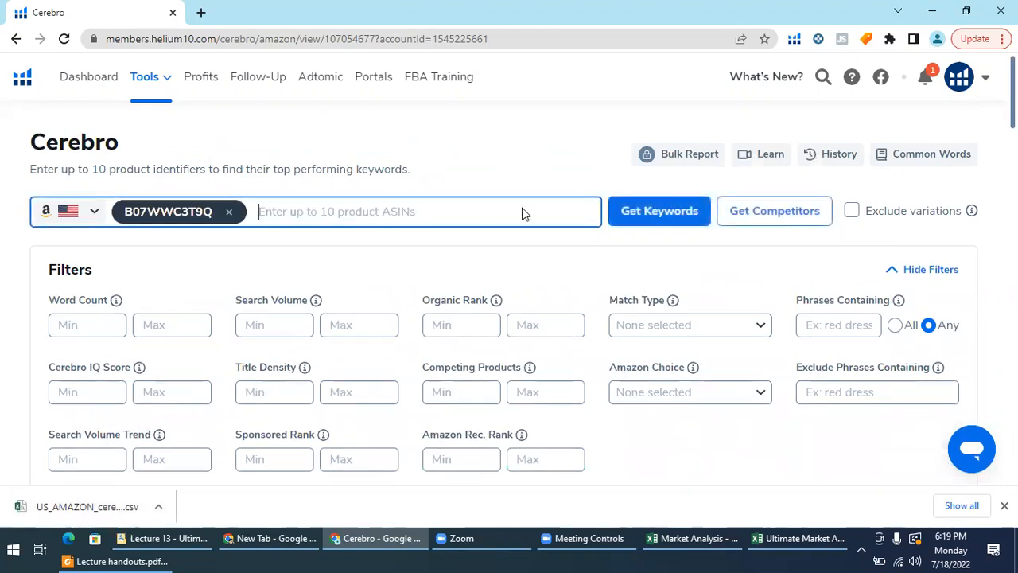
click(643, 214)
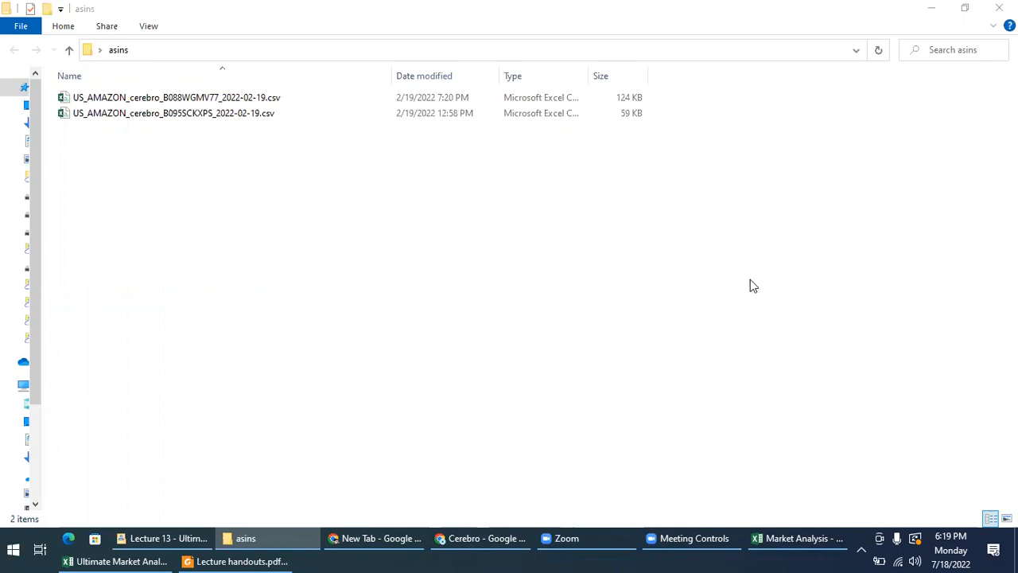
Examine the two Cerebro CSV files in the asins folder, selecting them together and one by one
drag(407, 247, 191, 90)
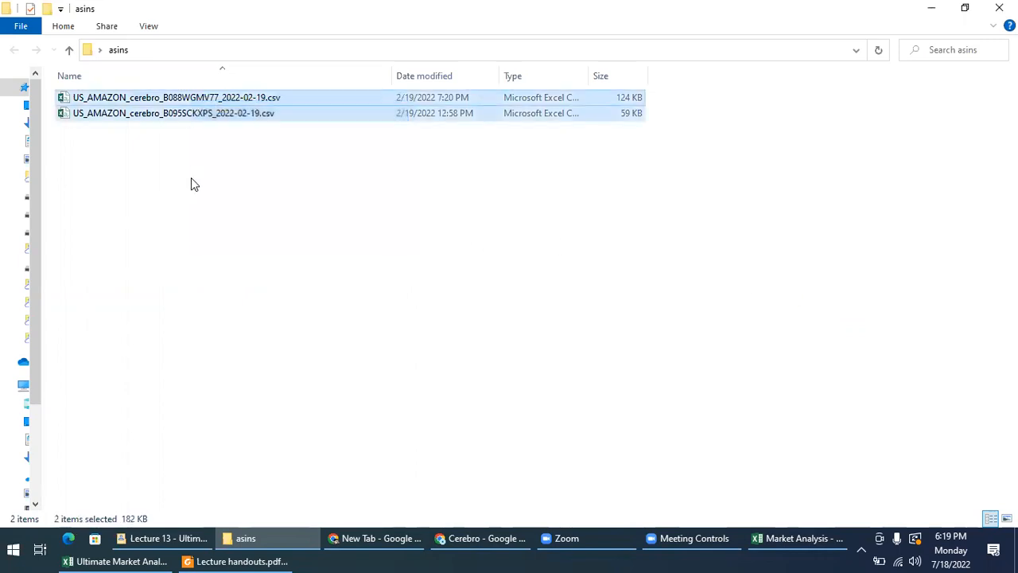
click(208, 174)
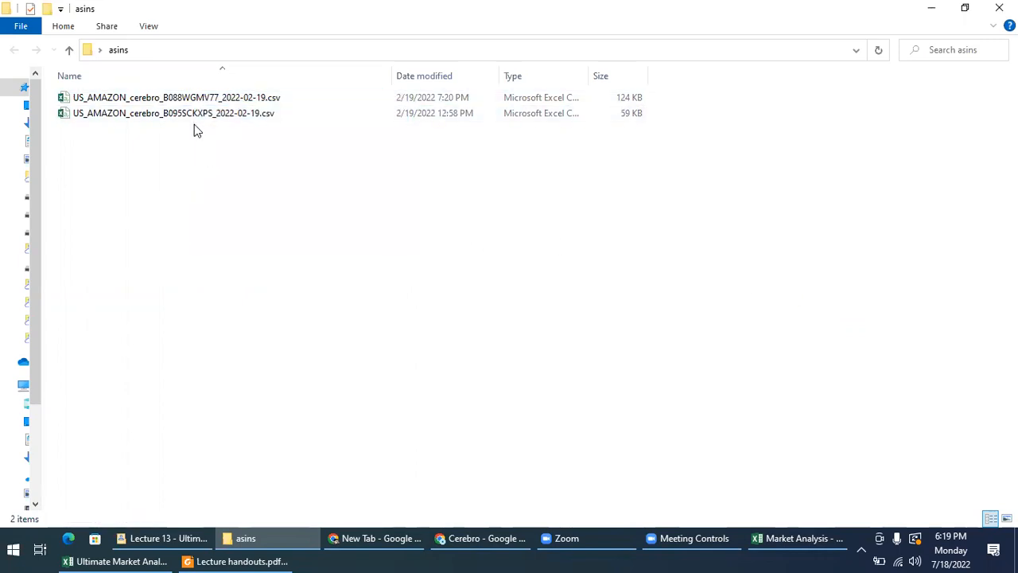
click(277, 115)
click(272, 97)
click(275, 117)
click(280, 101)
click(280, 115)
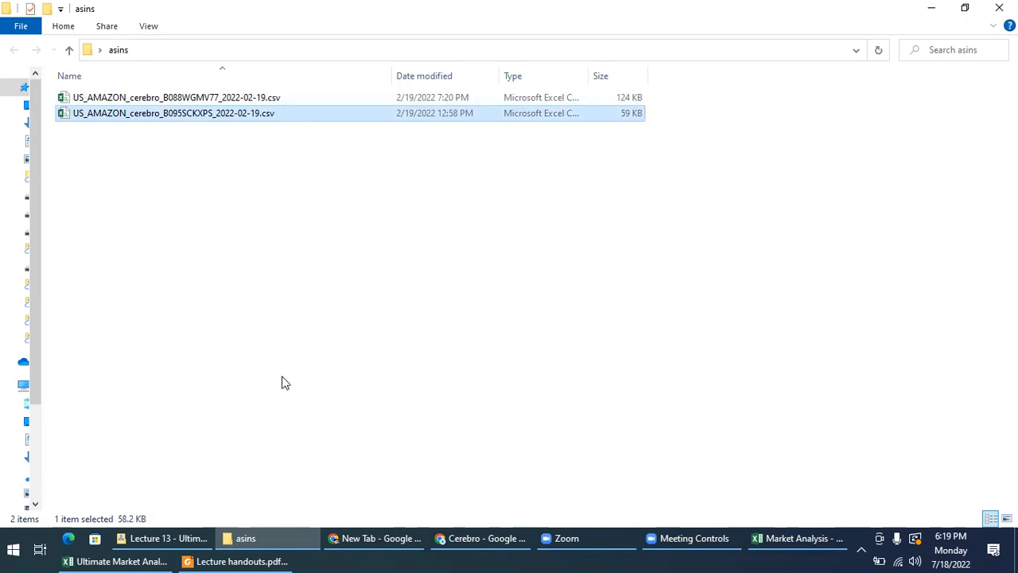
Read the handouts' Preparing the Data in the Sheet page, highlighting the item on combining organic and sponsored keyword data
click(199, 556)
click(184, 209)
scroll(347, 208, up, 1)
scroll(487, 217, down, 1)
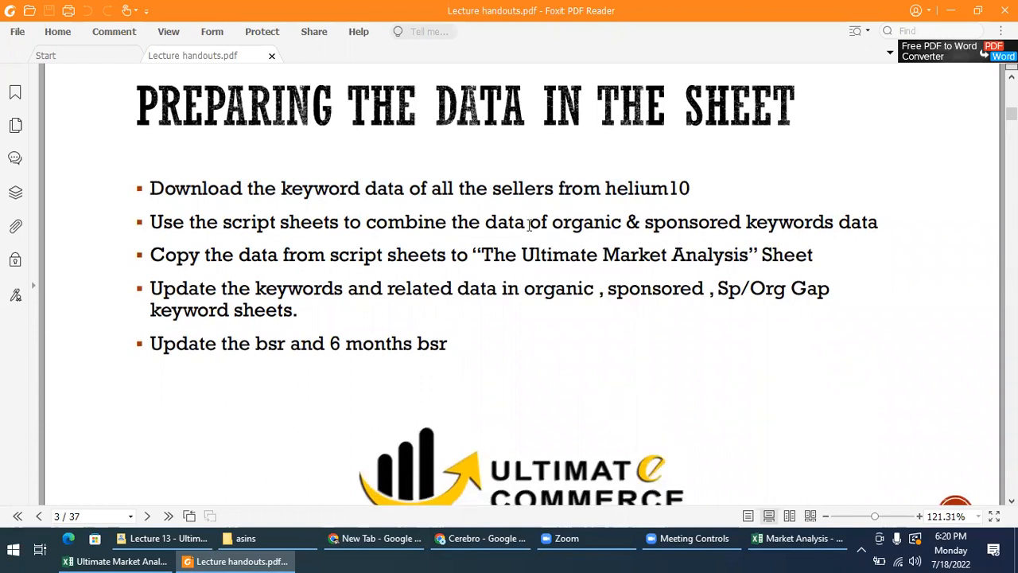
mouse_move(630, 223)
mouse_down()
mouse_move(470, 224)
mouse_move(622, 224)
mouse_up()
click(473, 225)
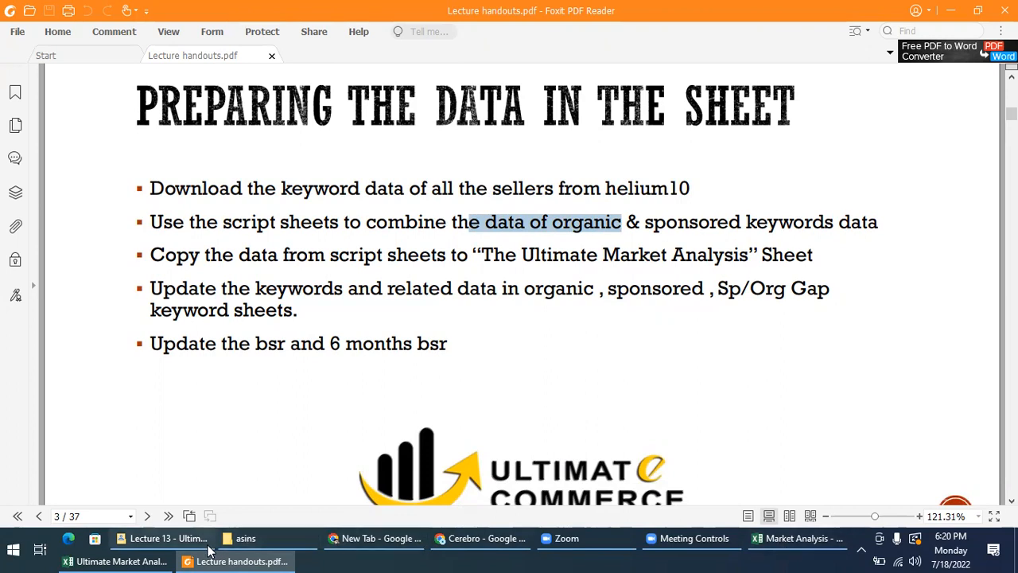
Close the Market Analysis template without saving its changes and return to the Ultimate Market Analysis workbook
click(751, 542)
click(997, 10)
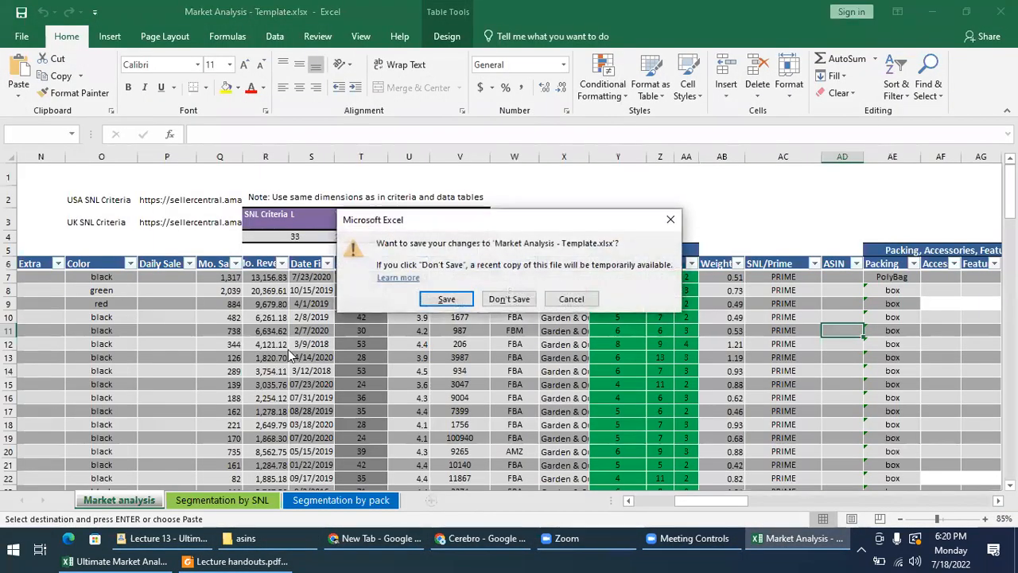
click(513, 301)
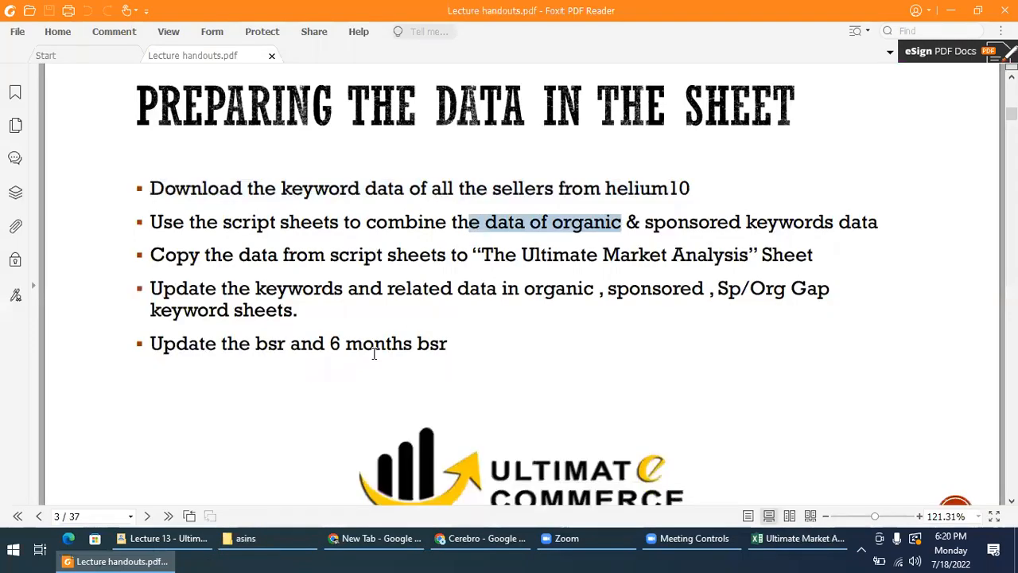
click(800, 539)
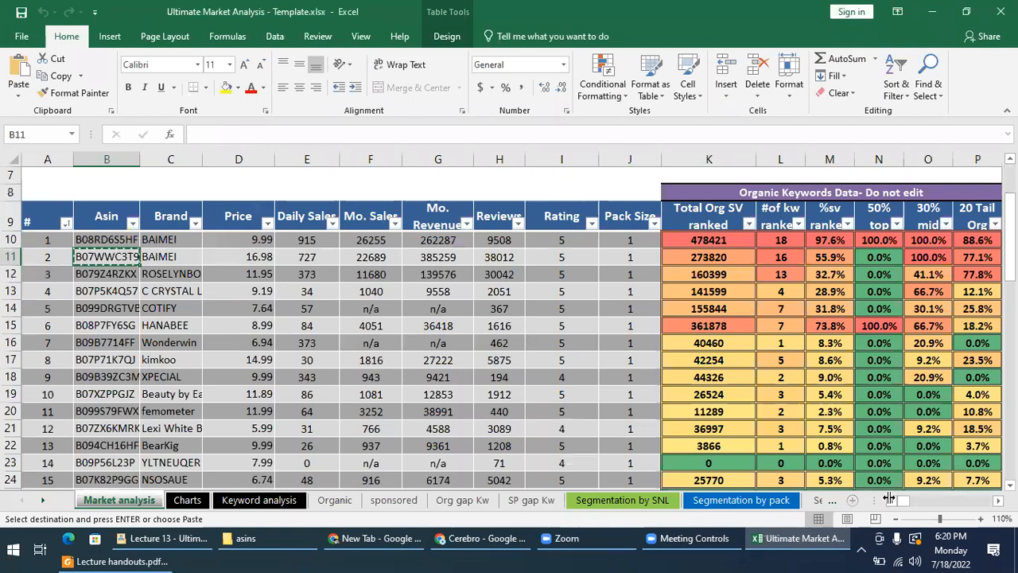
Open the Organic sheet of the Ultimate Market Analysis workbook and examine the whole Keyword Phrase list
drag(904, 499, 913, 512)
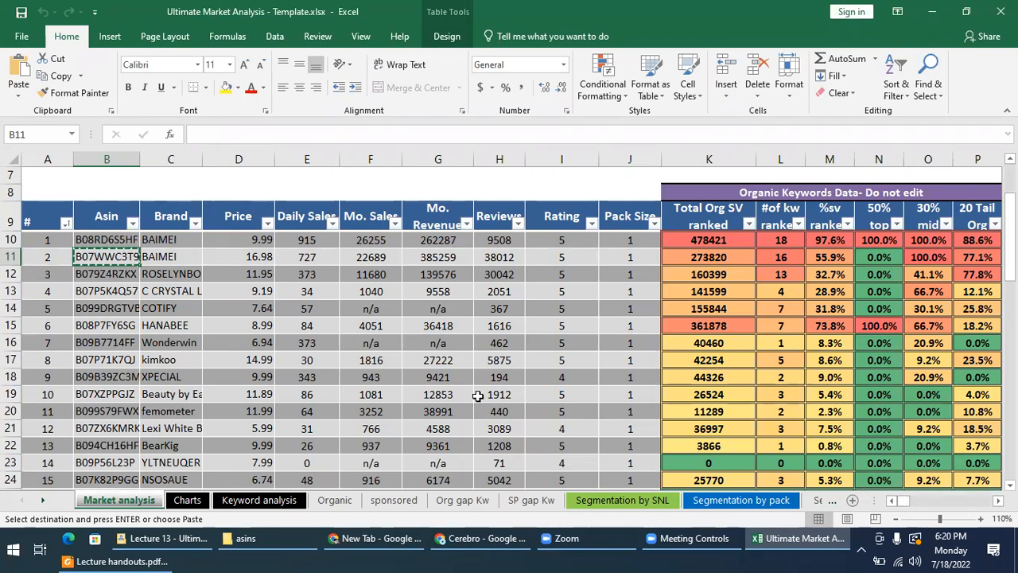
scroll(478, 396, down, 1)
scroll(477, 396, down, 2)
scroll(477, 396, up, 3)
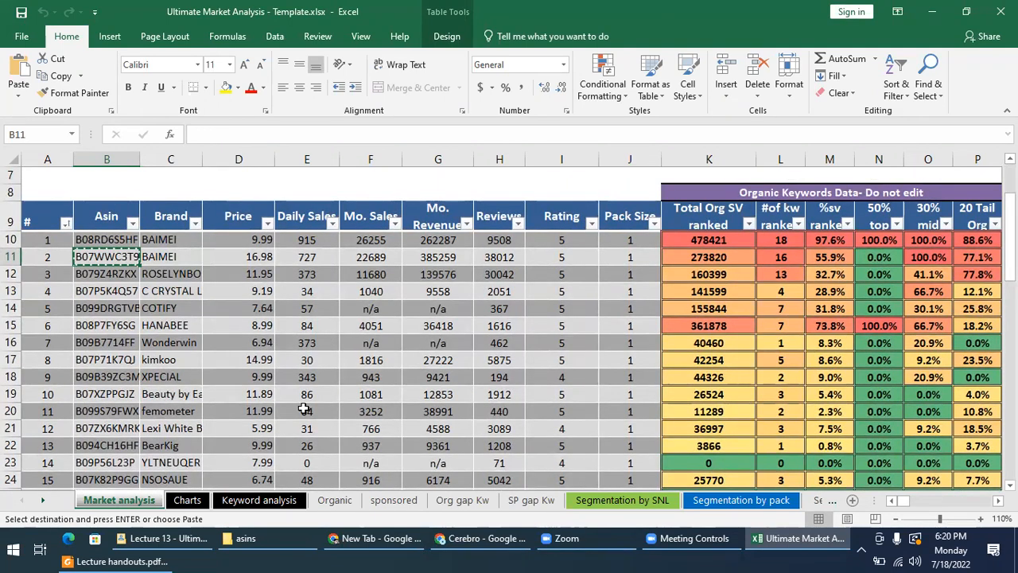
click(334, 500)
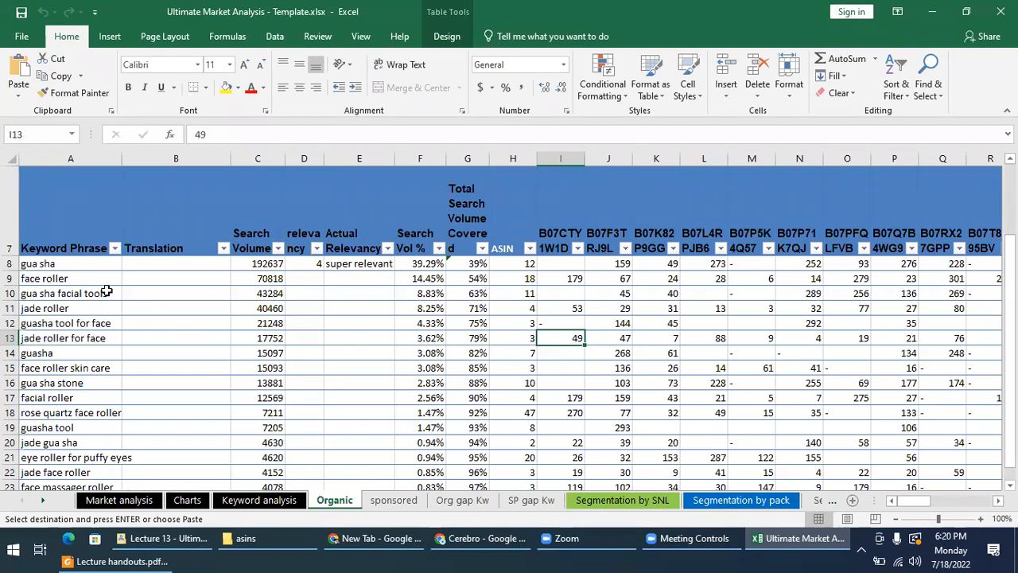
drag(40, 268, 41, 388)
drag(43, 472, 43, 472)
text(gua sha face roller gua sha facial tools jade roller guasha tool for face jade roller for face guasha face roller skin care gua sha stone facial roller rose quartz face roller guasha tool jade gua sha eye roller for puffy eyes jade face roller)
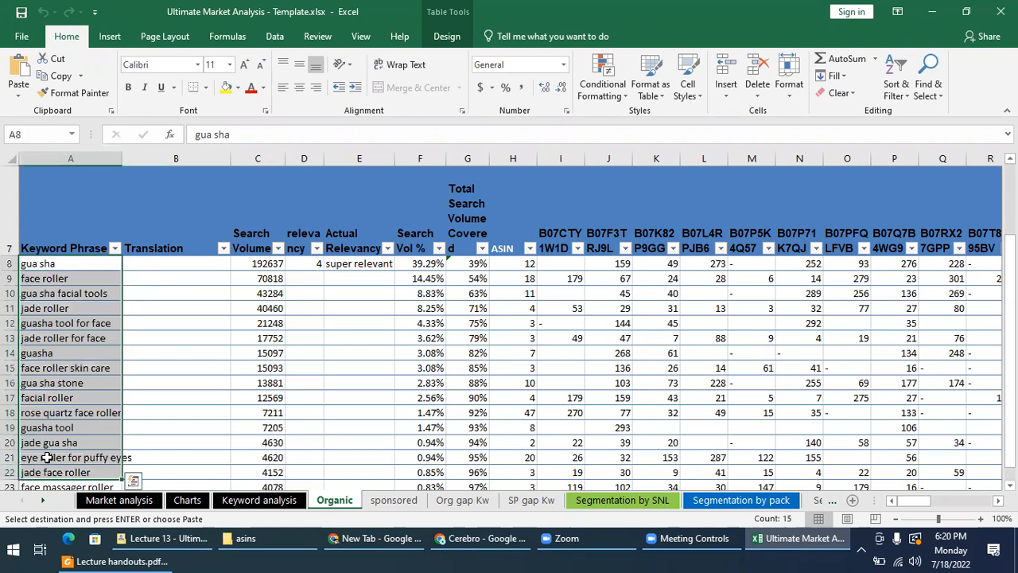
scroll(57, 440, down, 2)
scroll(57, 440, up, 2)
scroll(57, 440, down, 1)
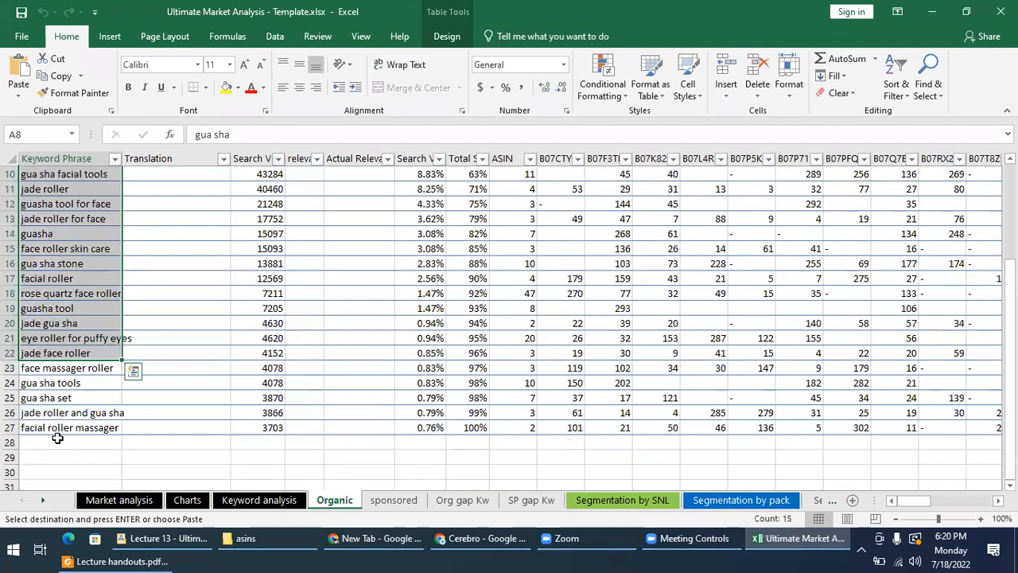
scroll(57, 434, up, 2)
Examine the Organic sheet's columns from Keyword Phrase through Actual Relevancy and the keyword summary above the table
click(148, 292)
drag(61, 264, 57, 428)
key(ctrl+c)
drag(172, 267, 171, 443)
drag(269, 270, 270, 473)
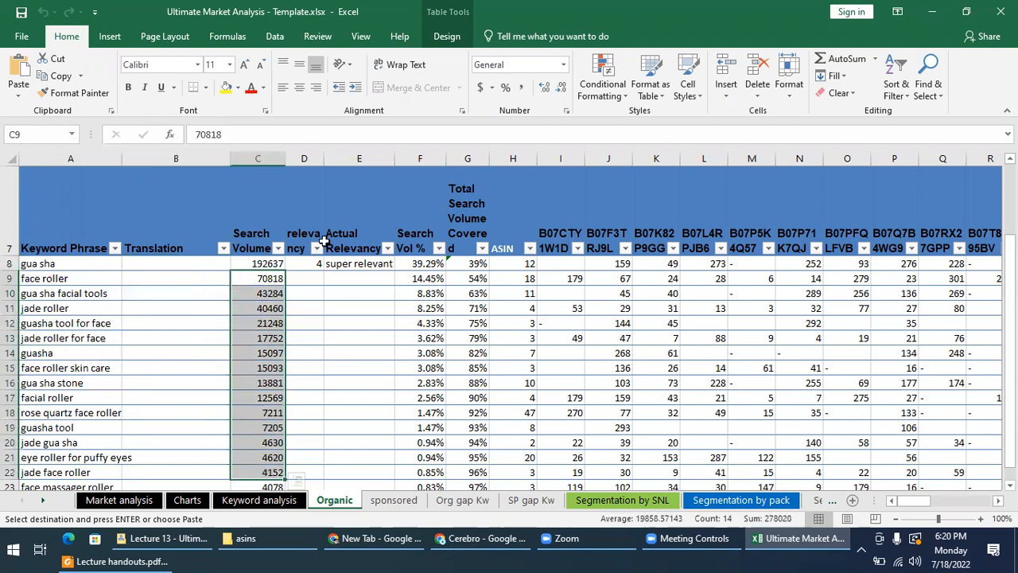
drag(314, 263, 43, 443)
drag(378, 262, 54, 459)
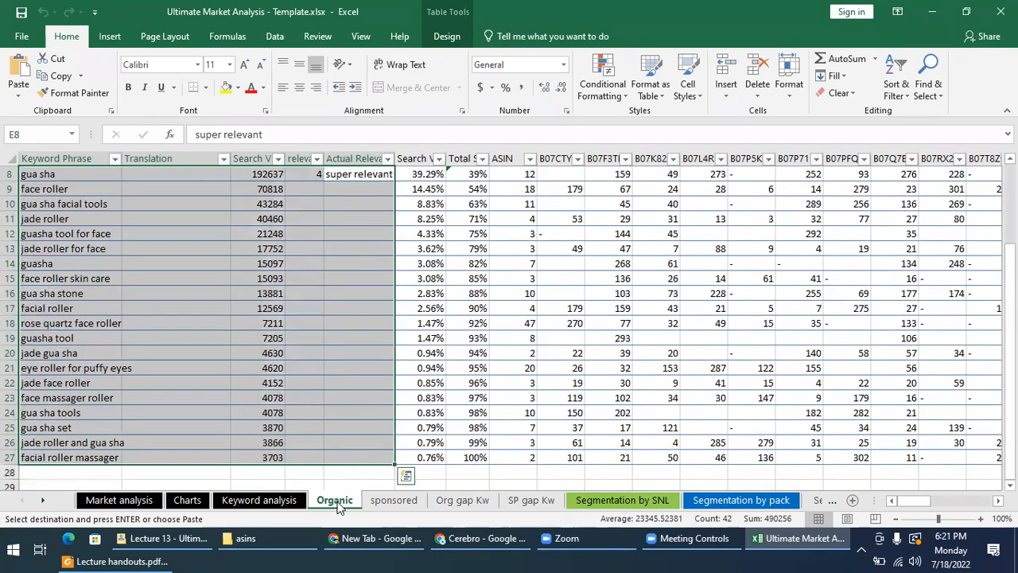
scroll(266, 399, up, 3)
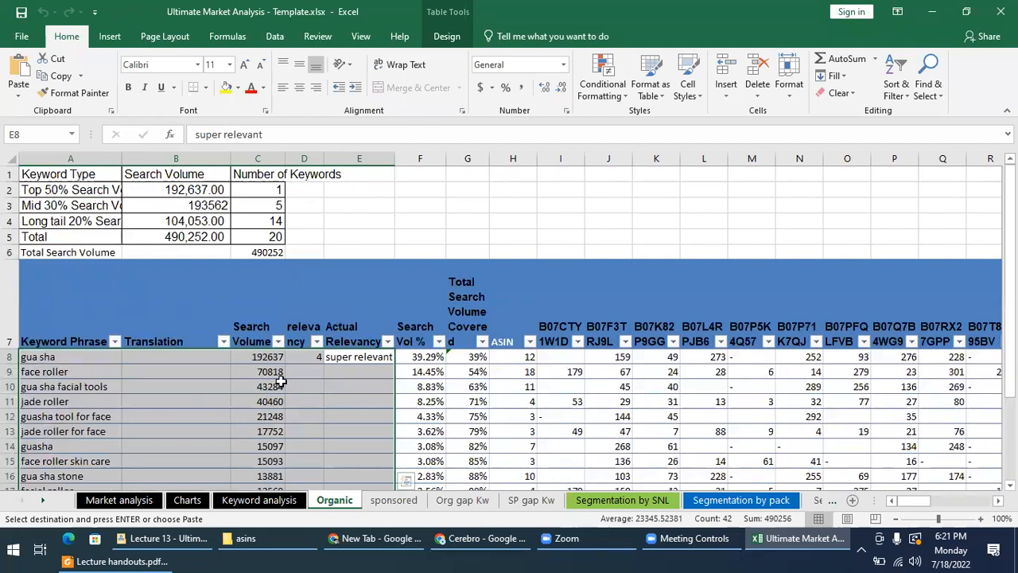
scroll(276, 387, down, 2)
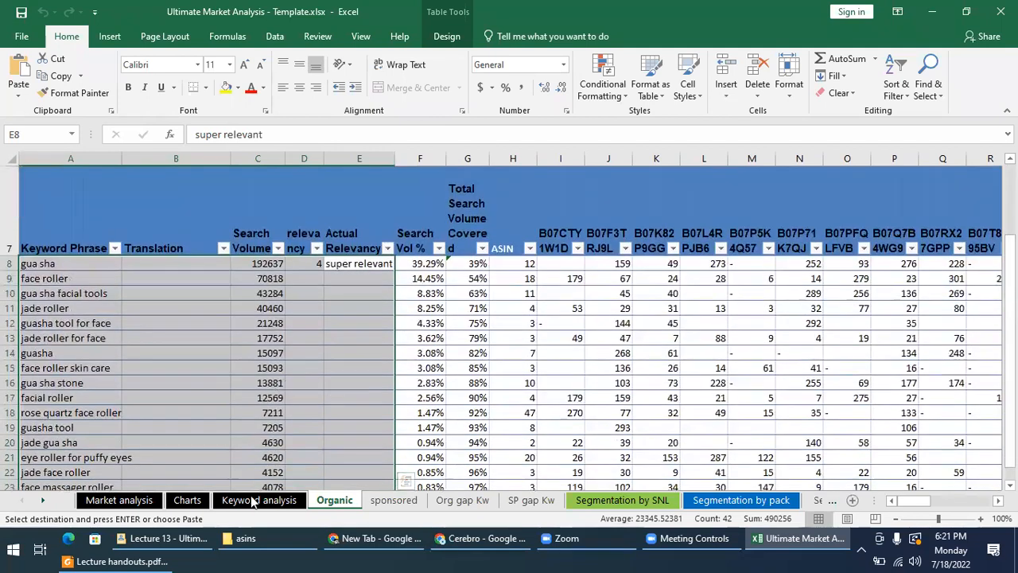
Open Organic Master.xlsm from the Lecture 13 folder, enable editing and widen the Keyword Phrase column
click(175, 543)
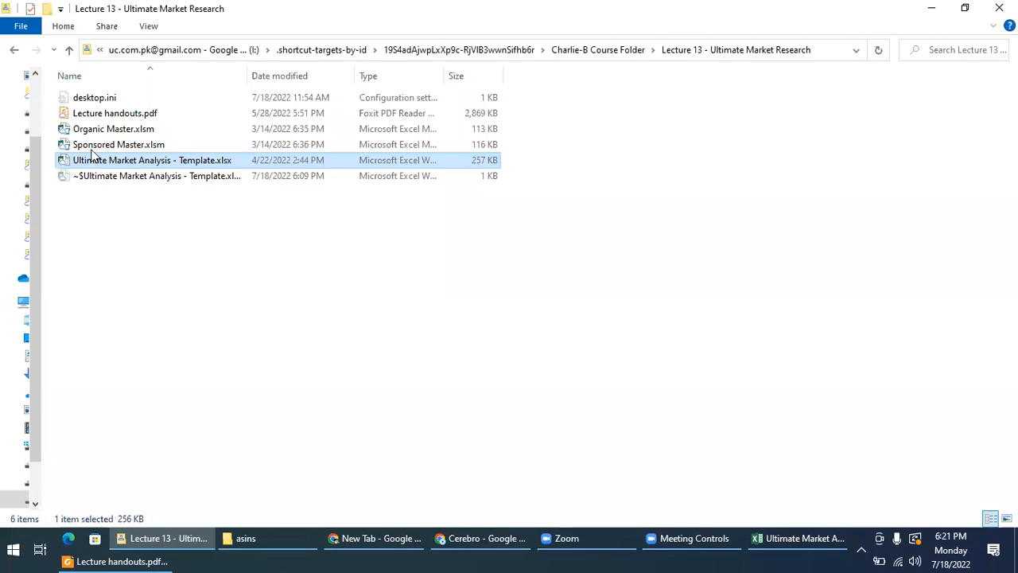
click(76, 132)
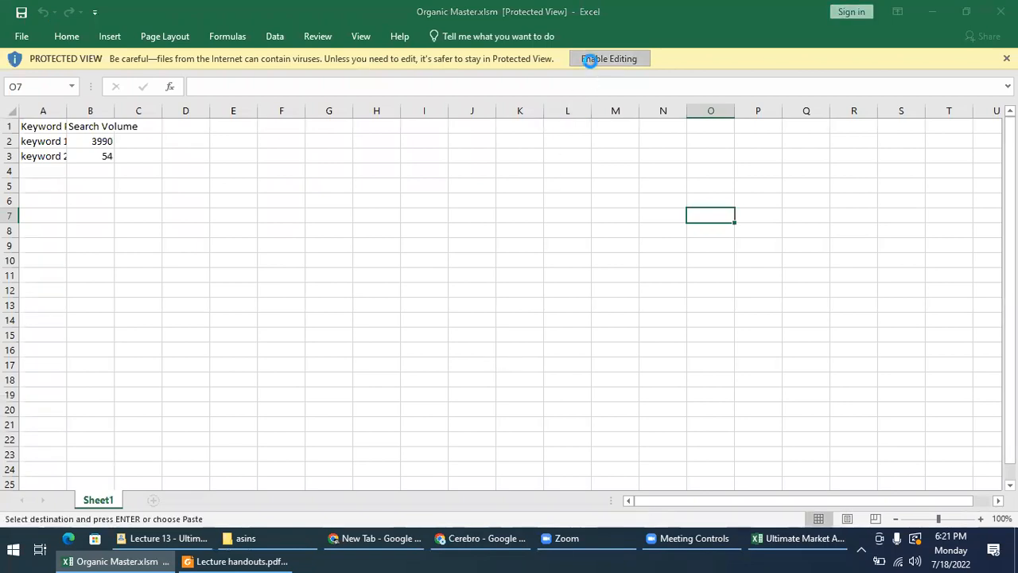
click(590, 66)
drag(67, 160, 165, 160)
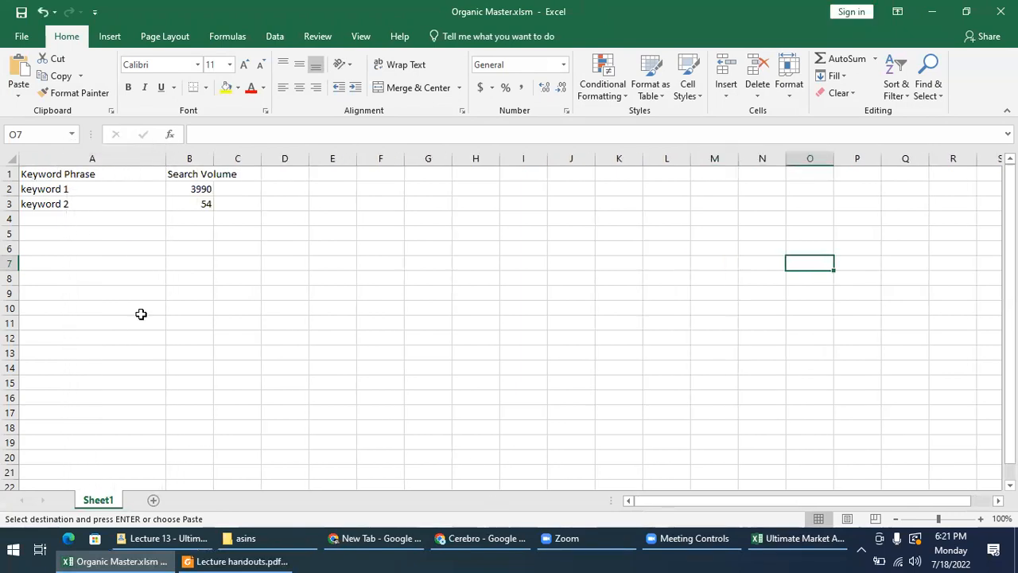
Copy the Organic sheet's keyword phrases, A8:A27, into Organic Master starting at cell A2, replacing the sample keywords
key(alt+Tab)
drag(47, 266, 125, 451)
key(ctrl+v)
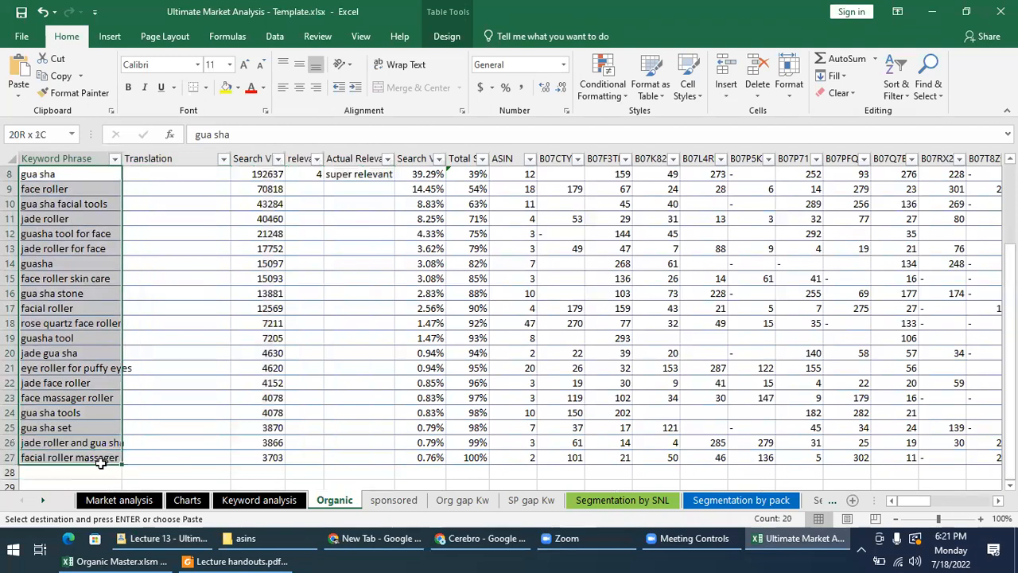
key(ctrl+c)
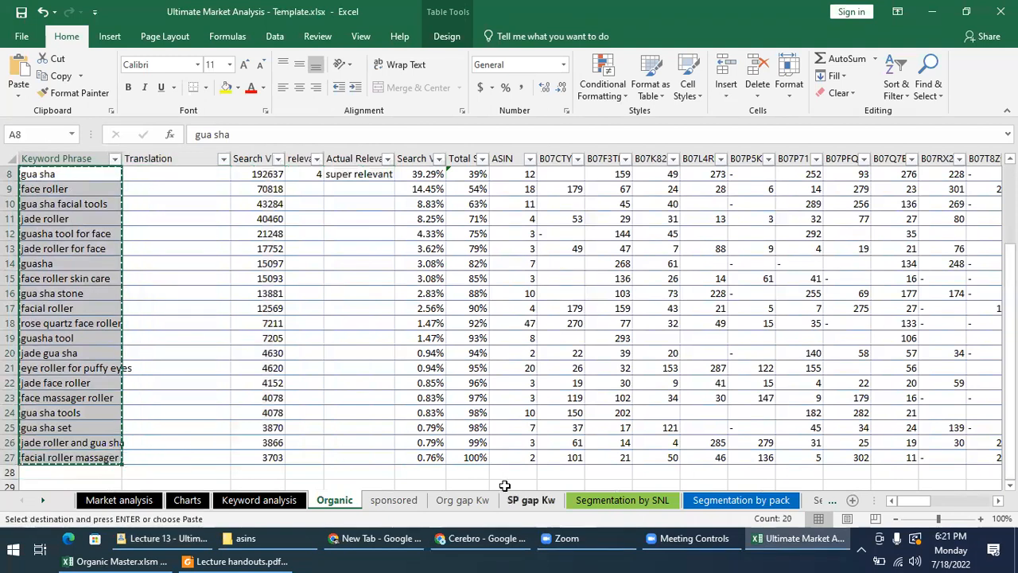
click(163, 554)
right_click(63, 189)
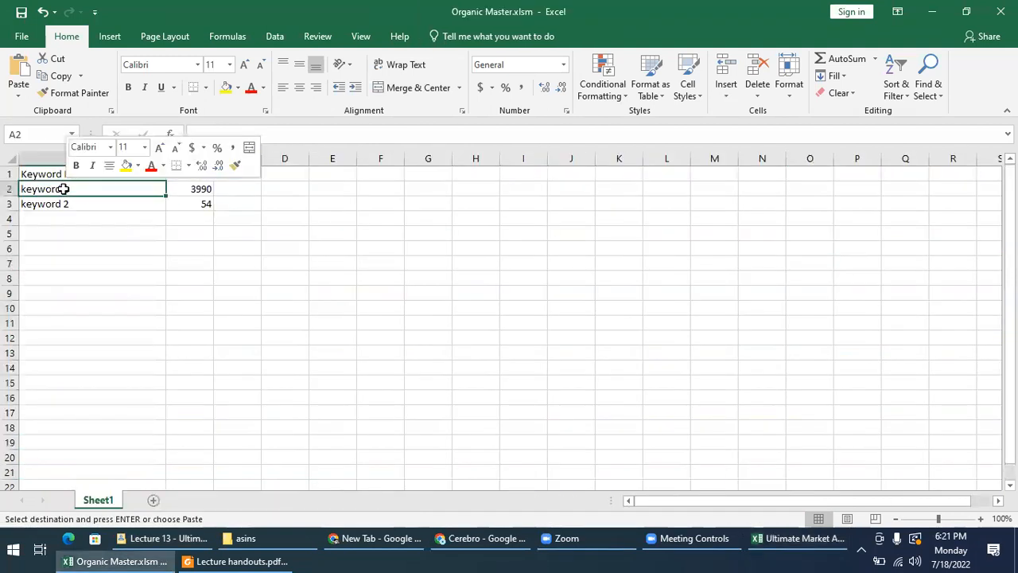
click(118, 254)
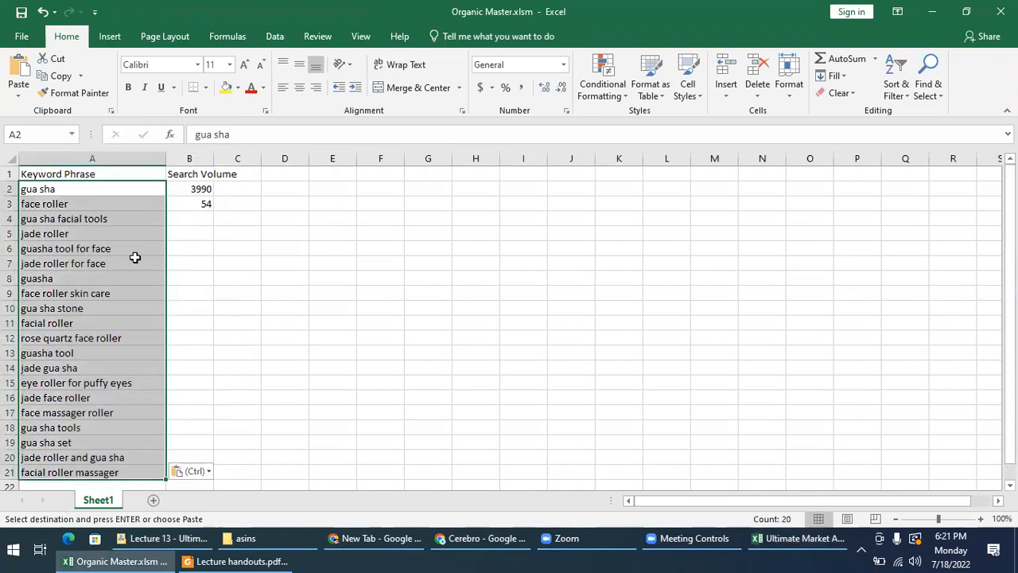
Copy the matching search volumes from the Organic sheet into Organic Master's Search Volume column starting at cell B2
key(alt+Tab)
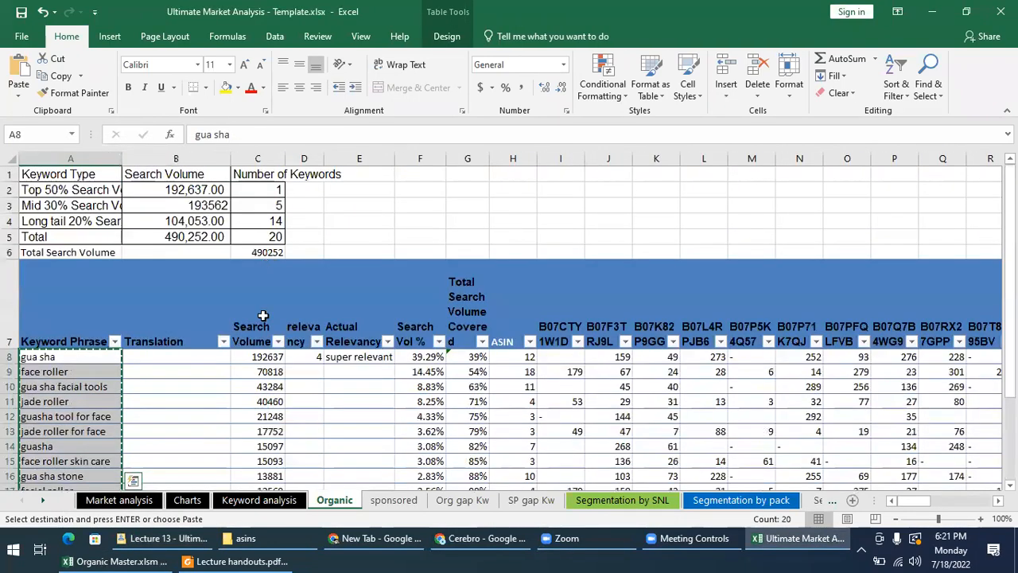
click(262, 315)
key(ctrl+c)
key(alt+Tab)
click(196, 186)
right_click(197, 188)
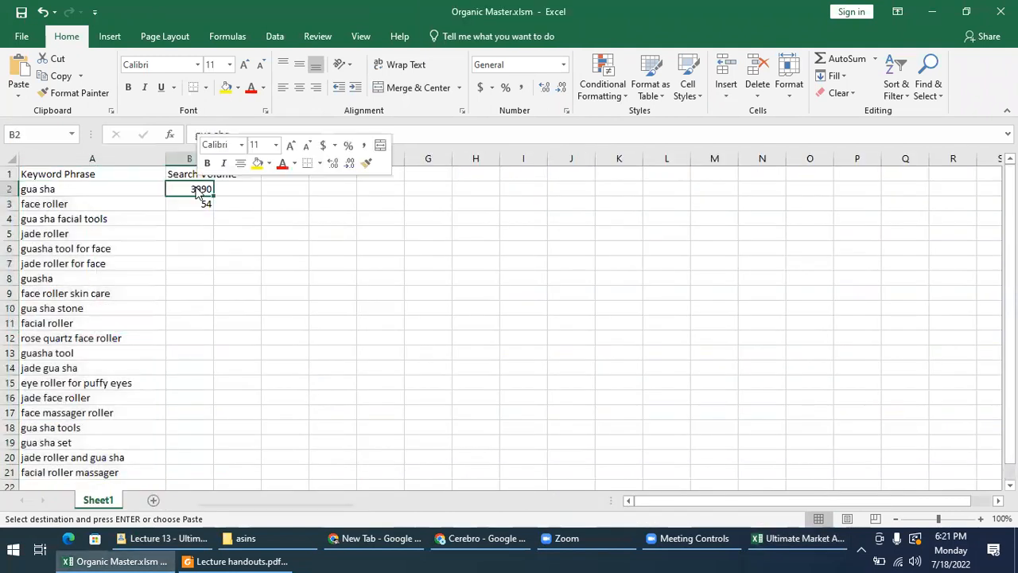
click(249, 253)
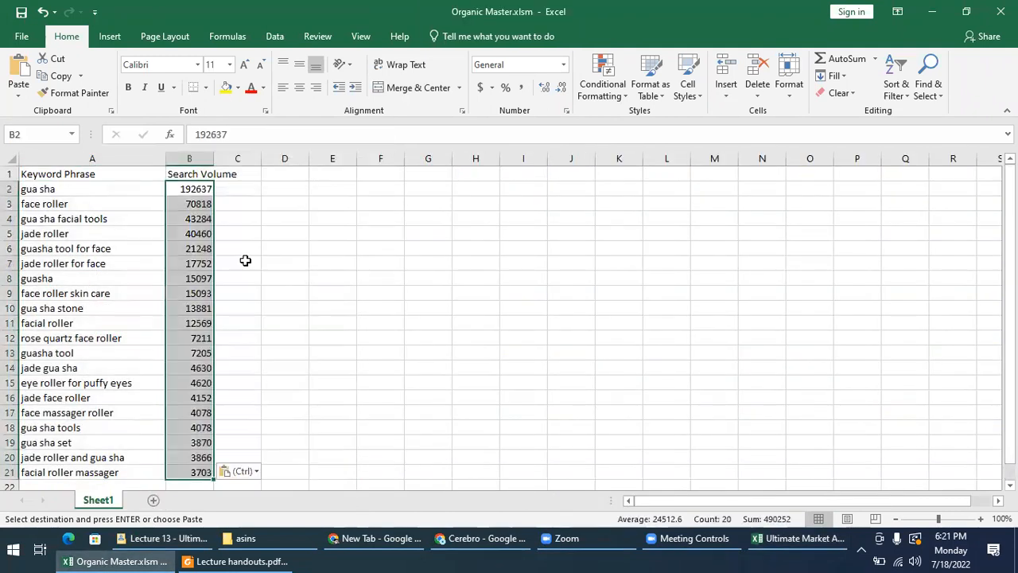
click(199, 283)
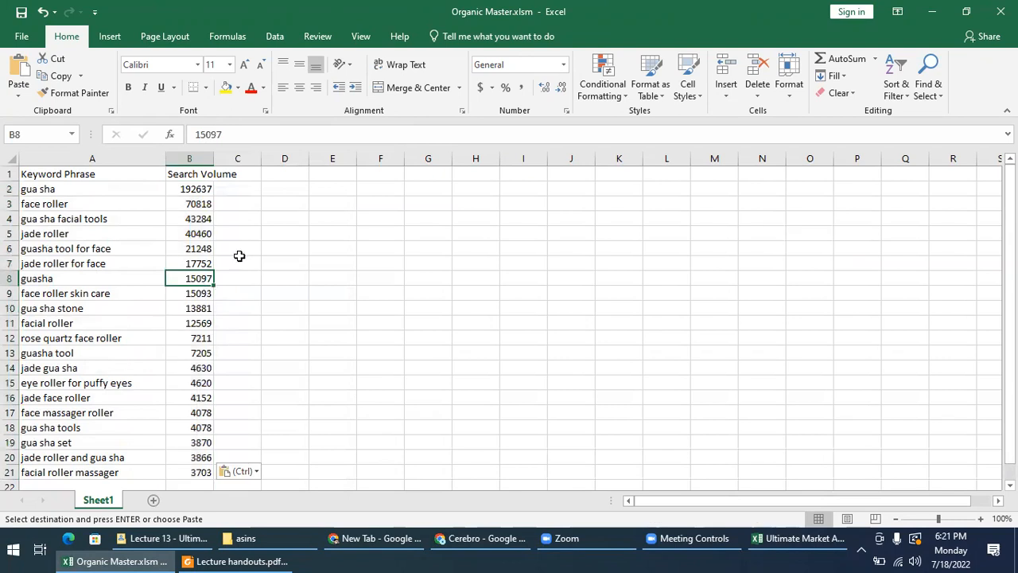
Run this workbook's Process_Organic_keywords macro on the asins folder on the Desktop
click(361, 37)
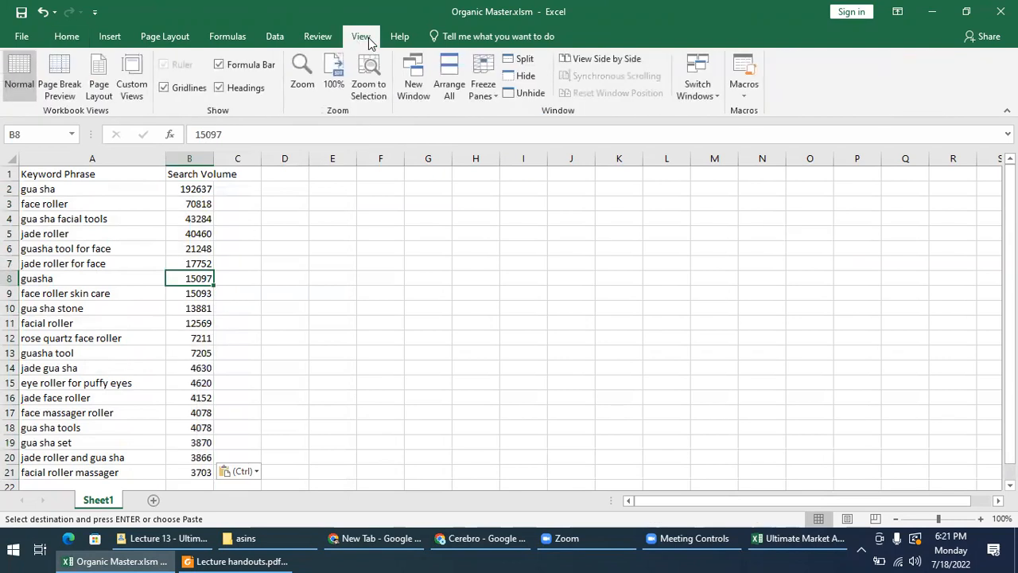
click(739, 97)
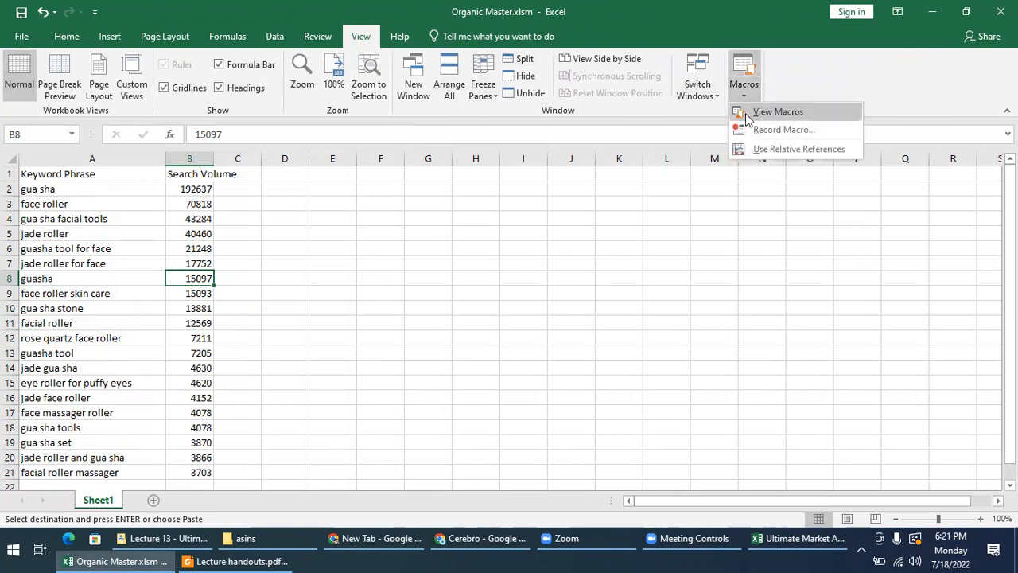
click(747, 116)
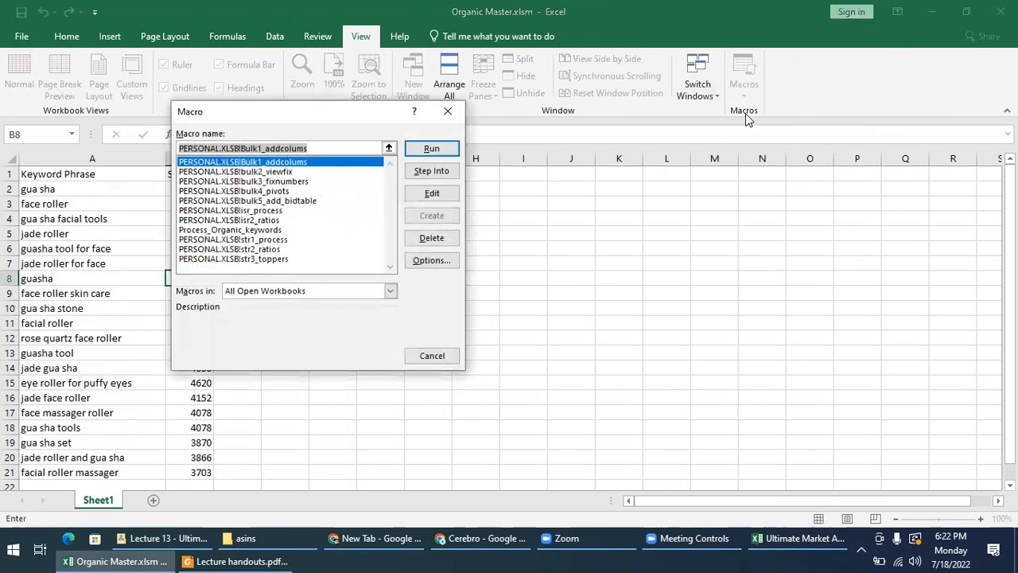
click(301, 291)
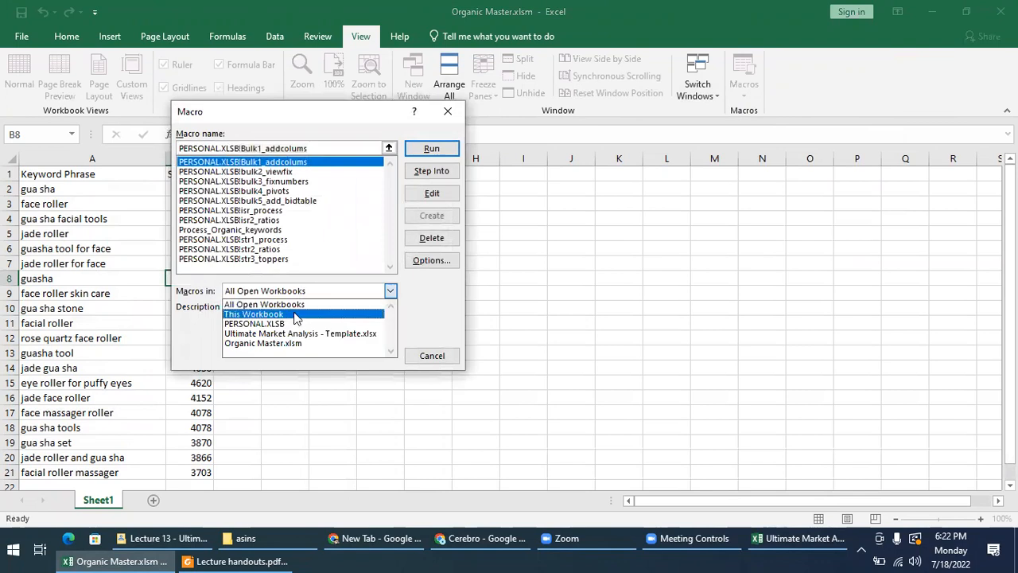
click(294, 314)
click(217, 184)
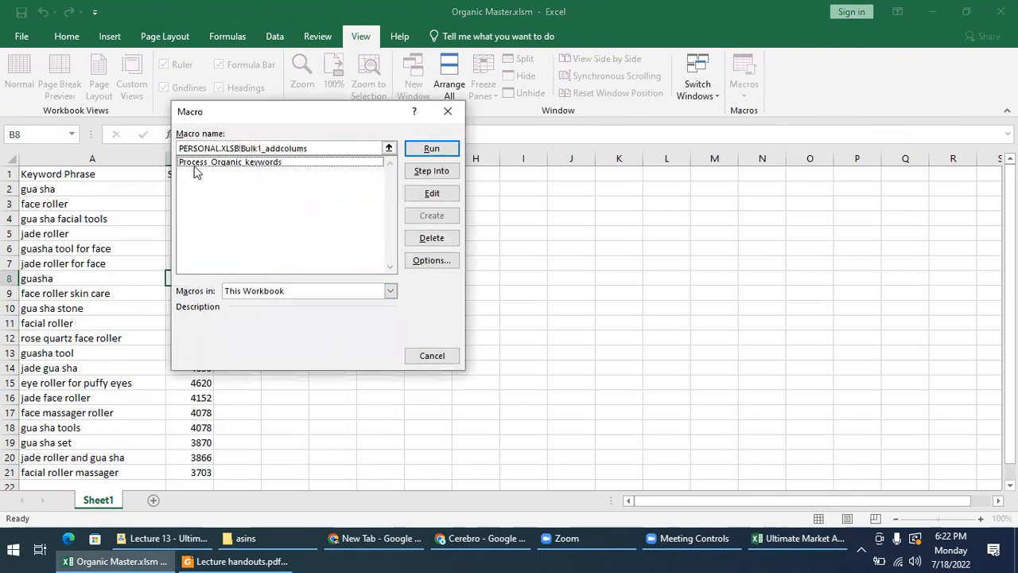
click(208, 163)
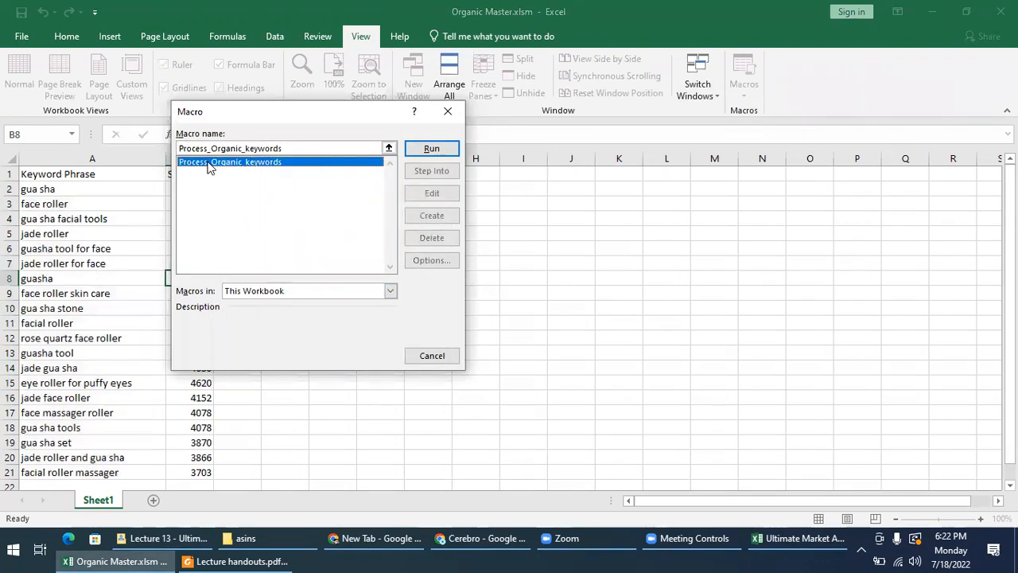
click(430, 148)
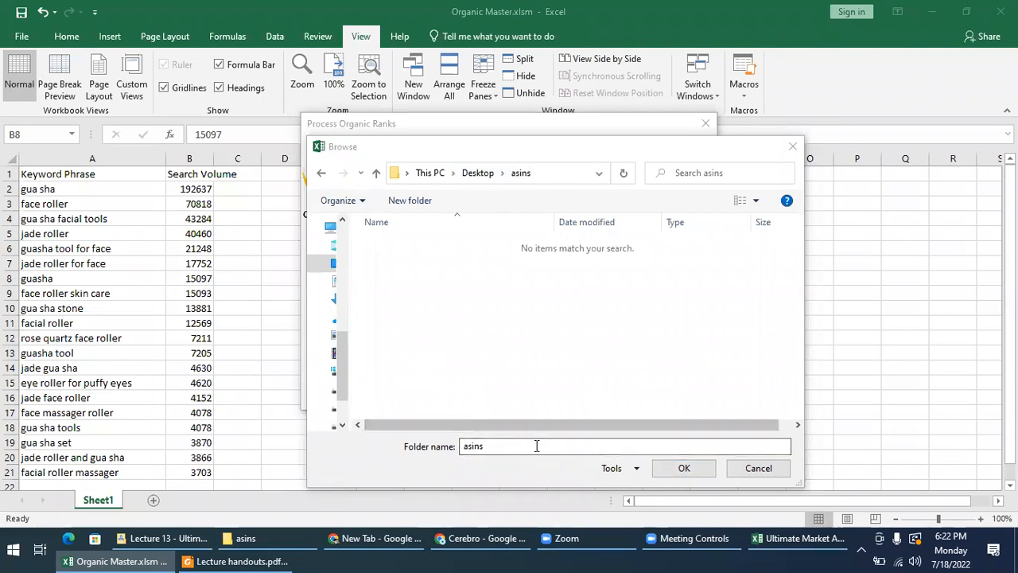
click(684, 468)
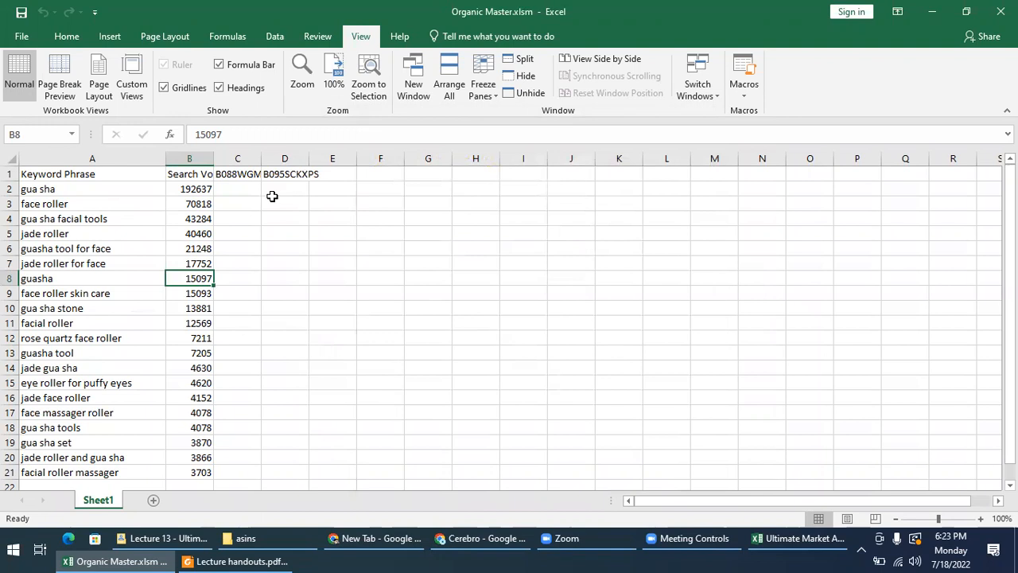
Fit columns C and D to their ASIN headers and select C1:D21
double_click(260, 158)
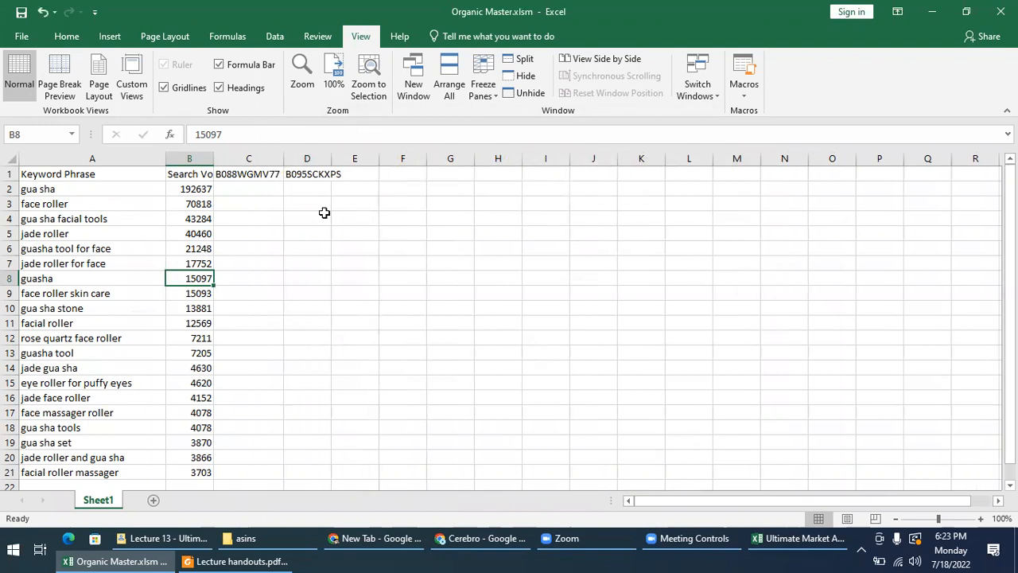
double_click(335, 158)
drag(239, 173, 335, 471)
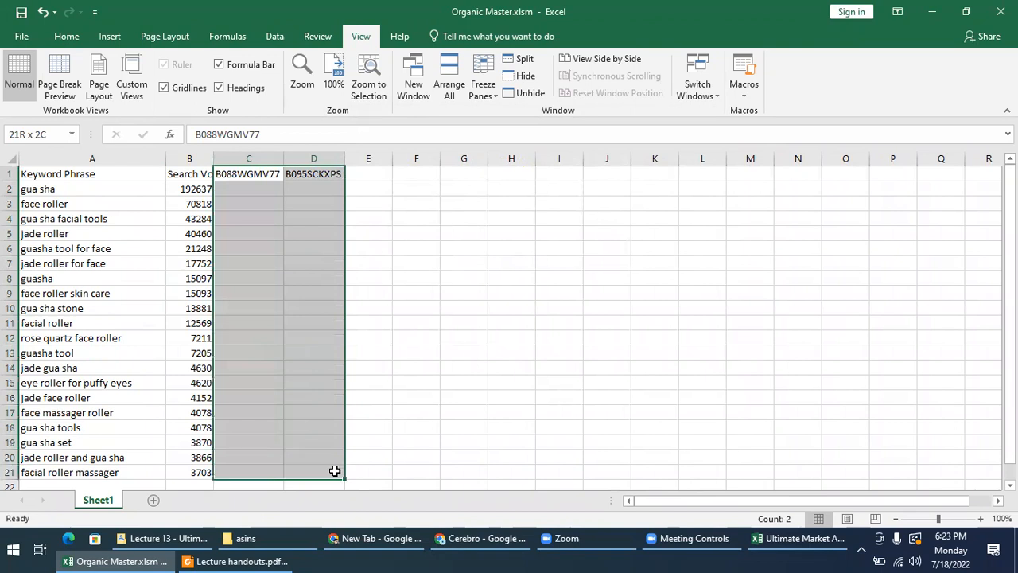
drag(336, 471, 336, 470)
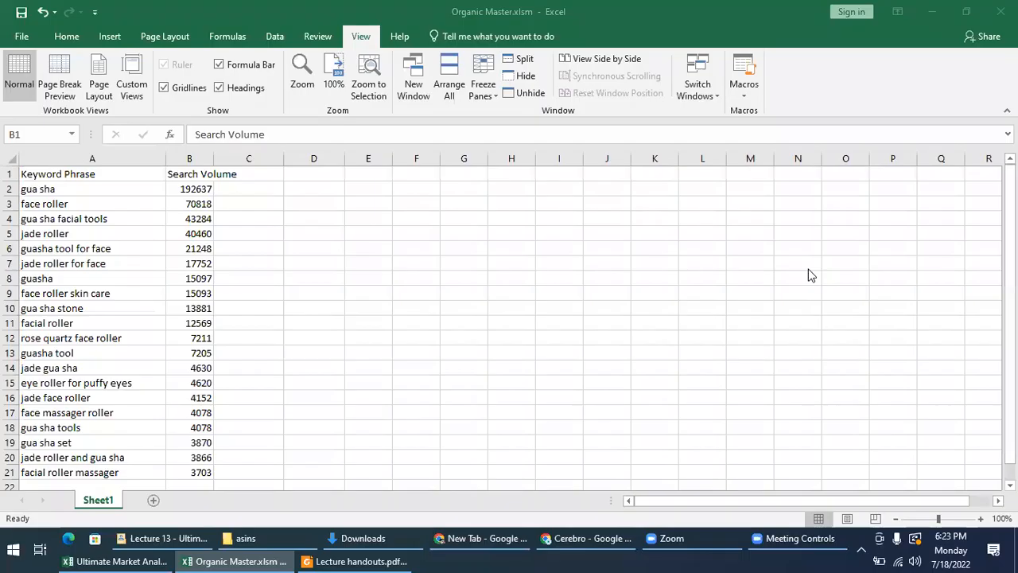
Rerun the Process_Organic_keywords macro on the folder of Cerebro ASIN files and select the organic ranks in C2:D21
click(745, 97)
click(765, 109)
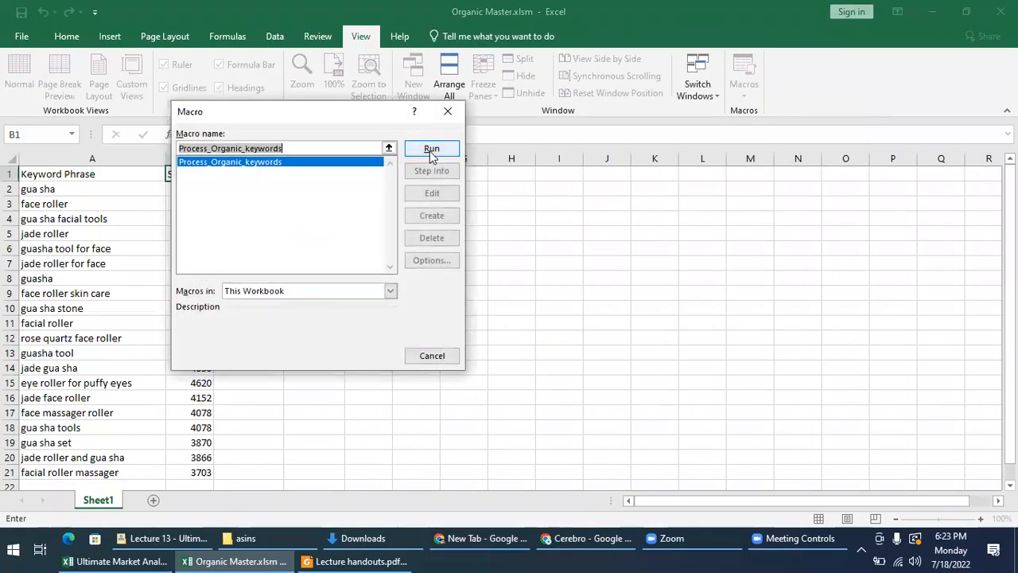
click(432, 150)
click(440, 274)
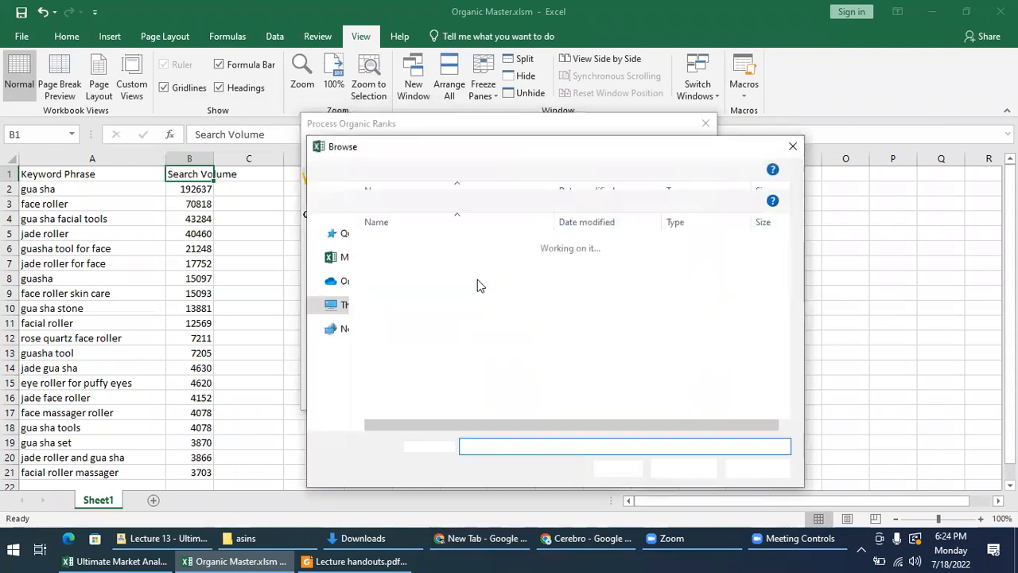
double_click(433, 274)
click(666, 466)
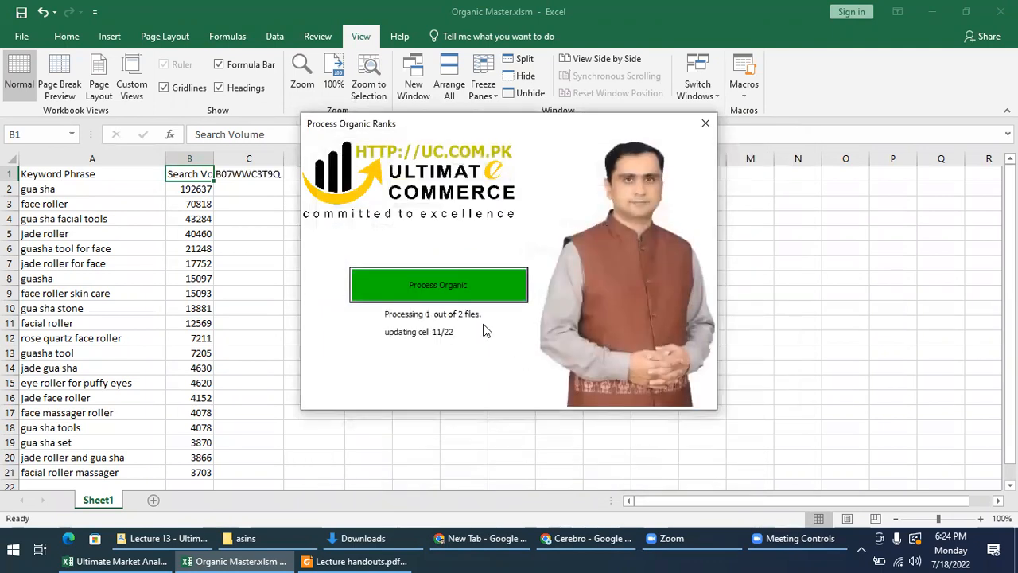
drag(256, 188, 337, 475)
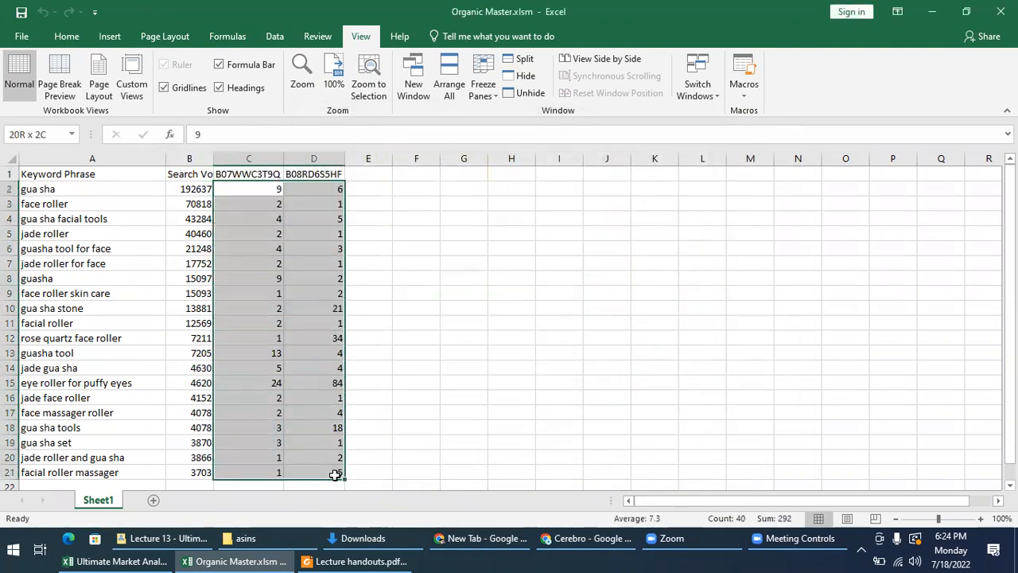
Copy the organic rank range C1:N21, including the ASIN headers, from the Organic Master sheet
drag(390, 218, 397, 218)
drag(266, 174, 13, 541)
click(422, 338)
scroll(421, 334, up, 1)
scroll(421, 334, up, 5)
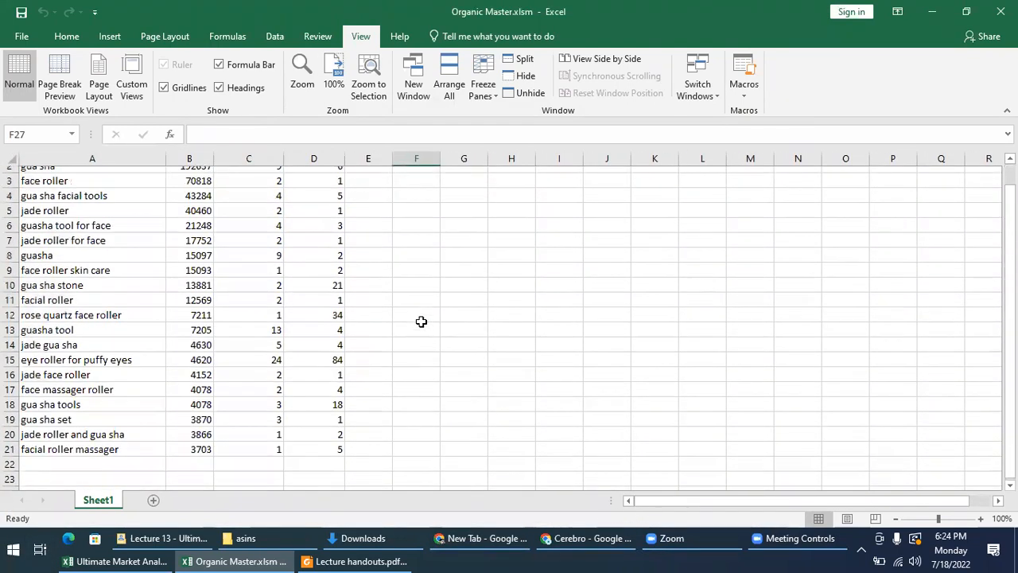
drag(242, 172, 782, 477)
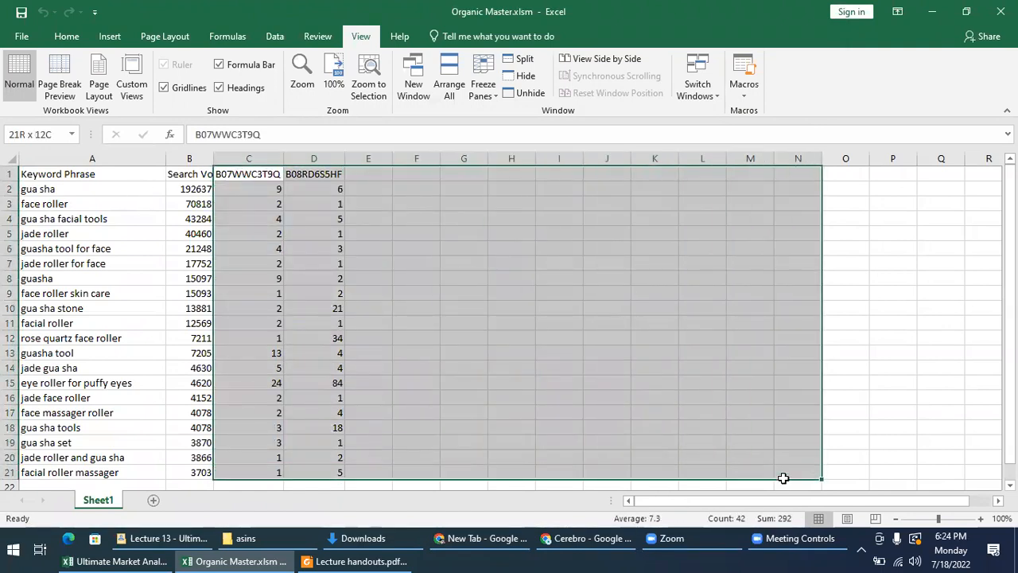
right_click(432, 323)
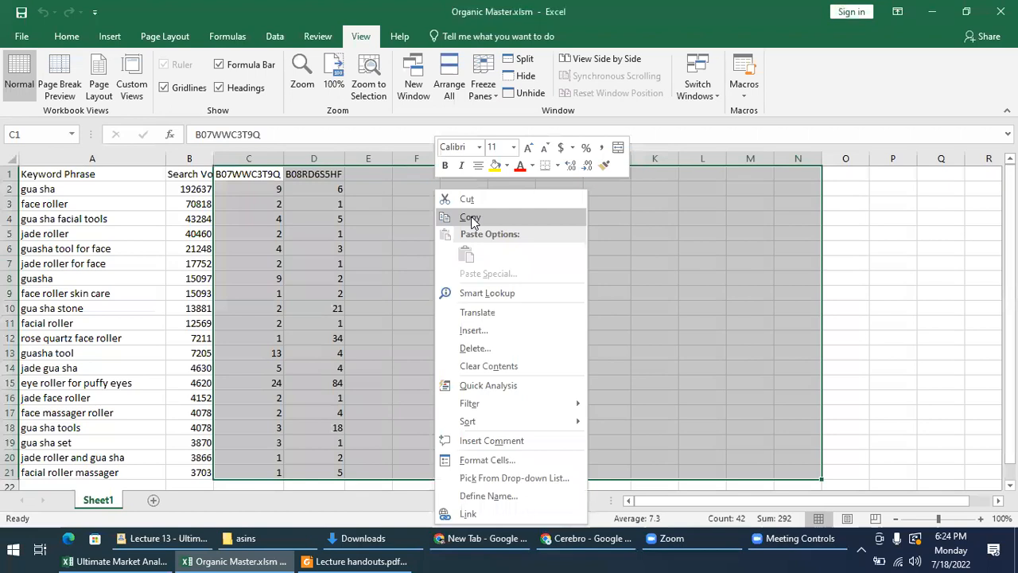
click(471, 218)
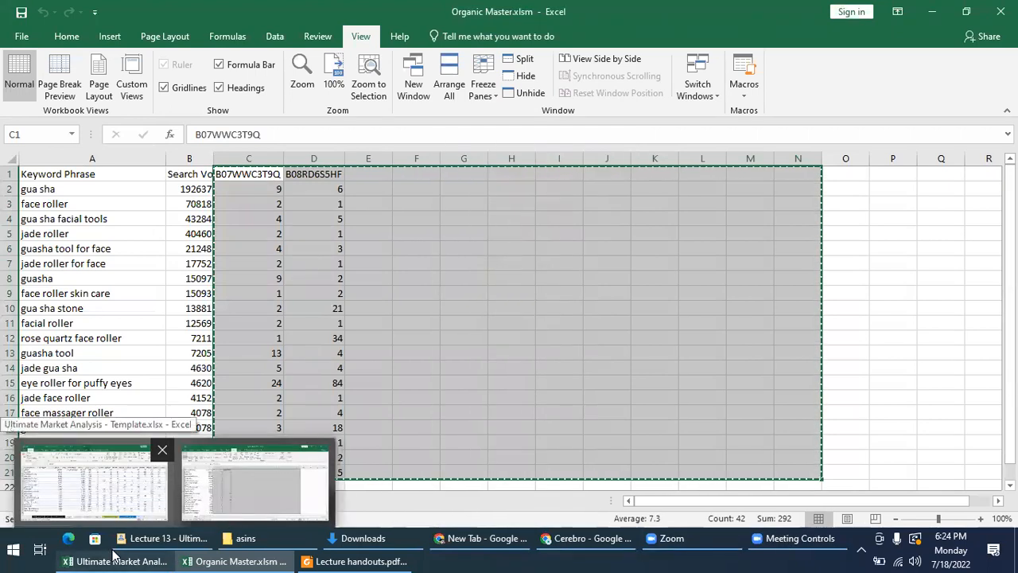
click(88, 478)
scroll(413, 298, up, 3)
scroll(432, 295, down, 1)
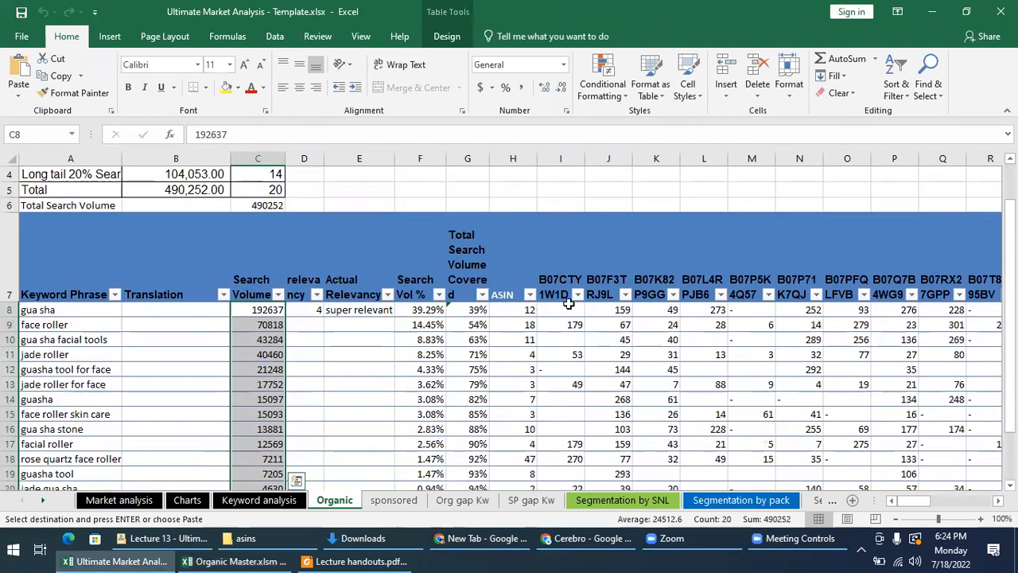
click(560, 277)
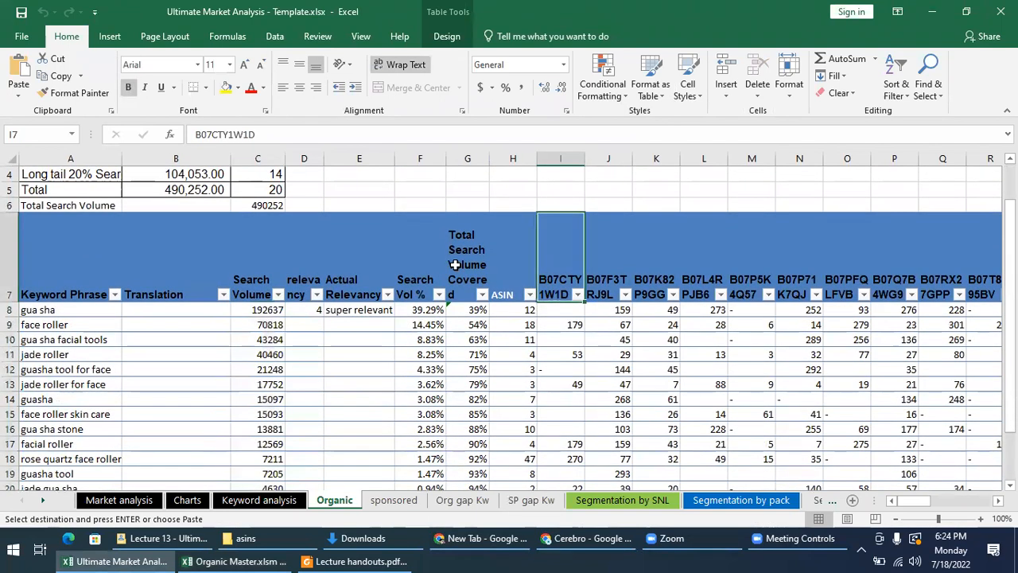
right_click(563, 274)
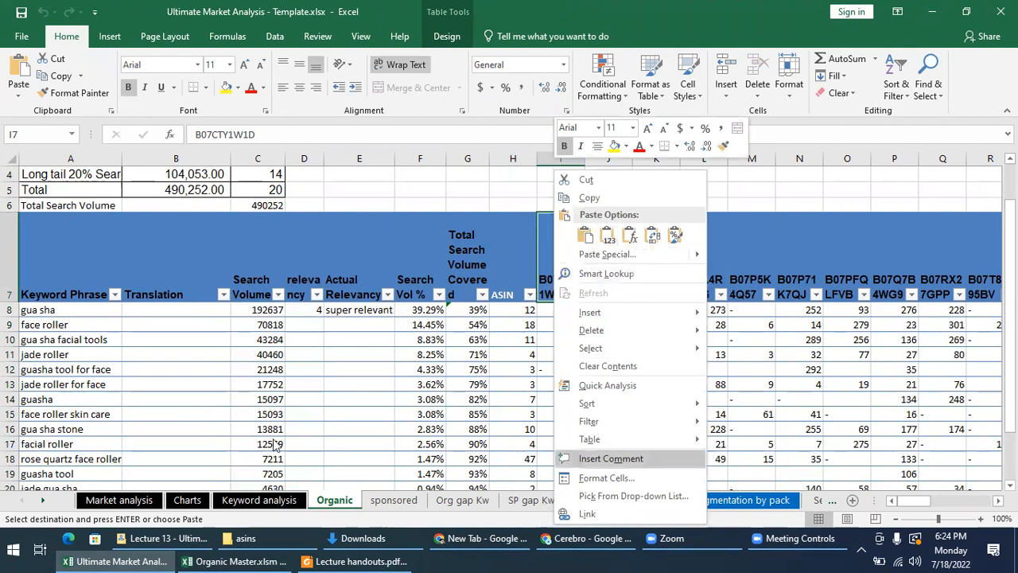
key(alt+Tab)
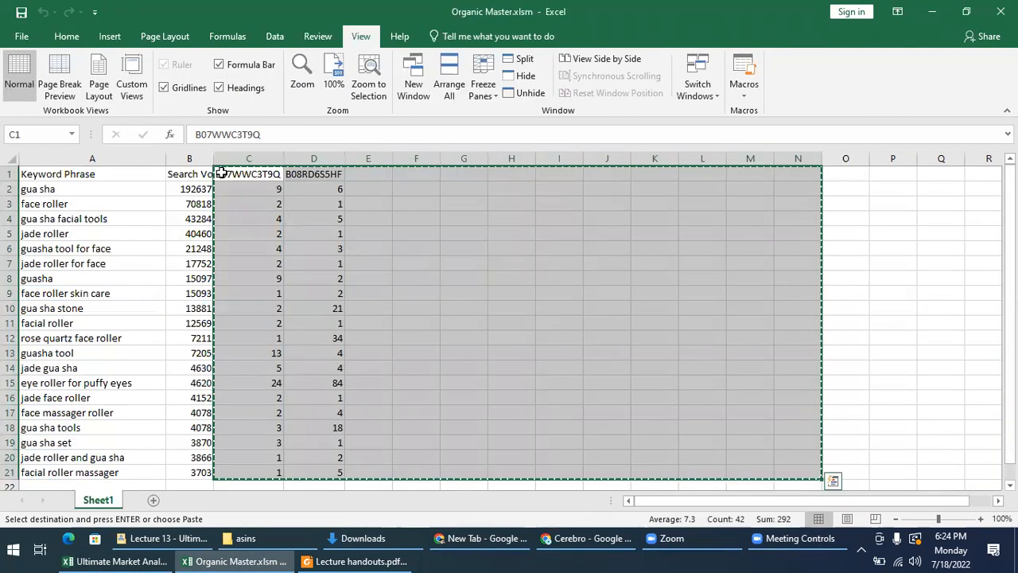
Paste the copied organic ranks as values into the Organic sheet of Ultimate Market Analysis - Template.xlsx, starting at the ASIN header in H7
click(141, 554)
scroll(628, 266, down, 2)
scroll(637, 262, up, 1)
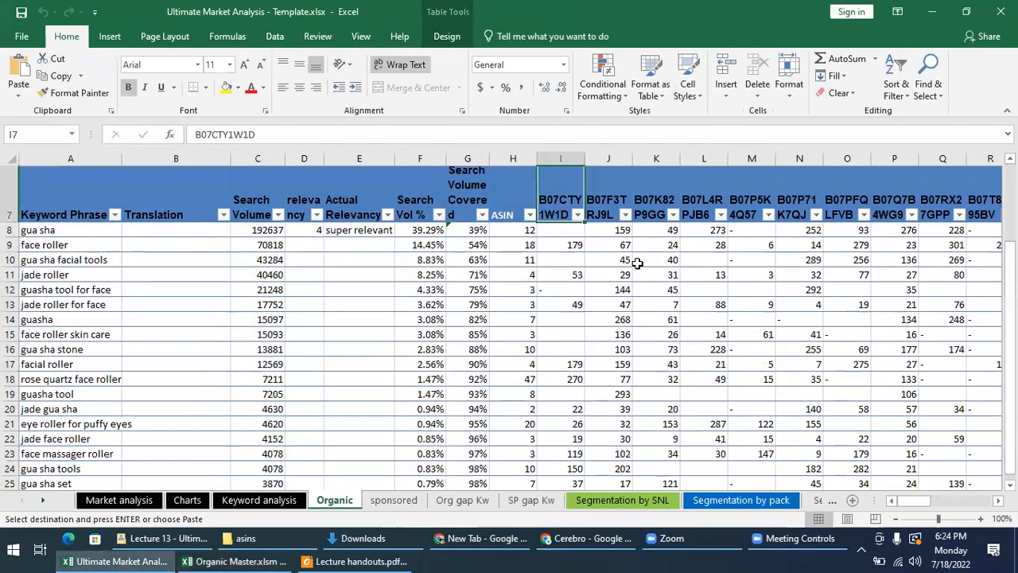
scroll(637, 262, up, 1)
drag(559, 235, 356, 418)
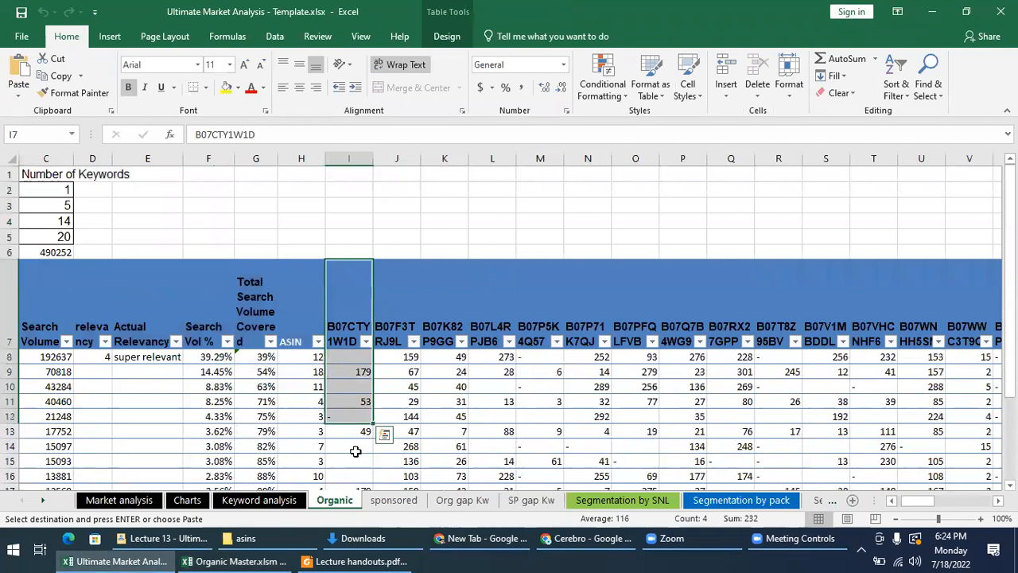
click(355, 451)
click(246, 302)
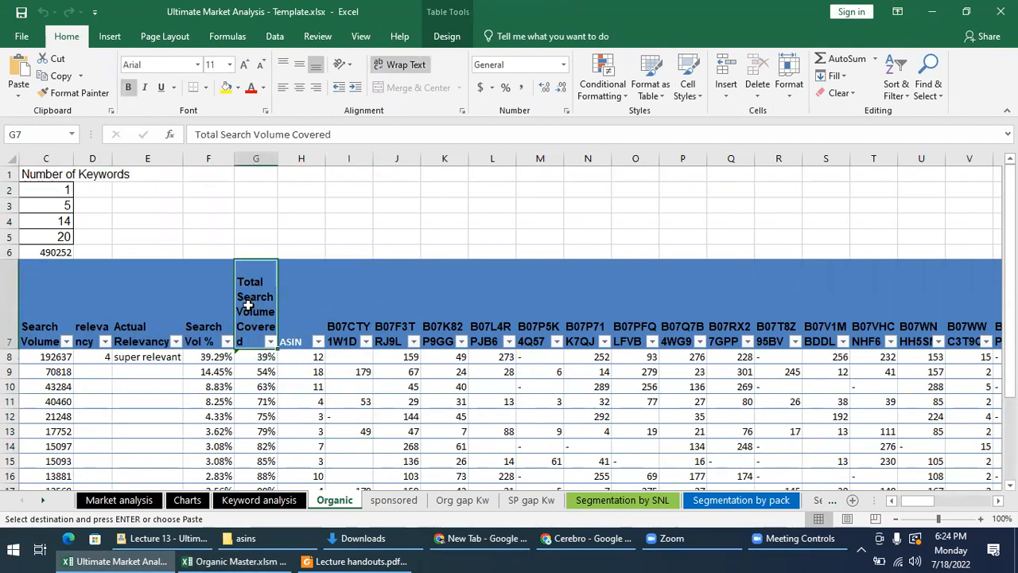
click(295, 342)
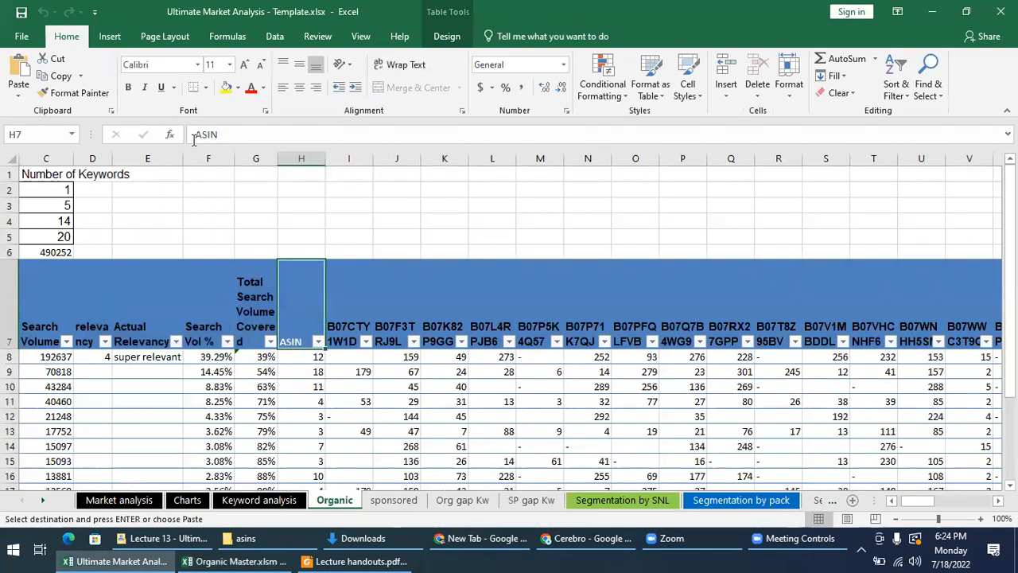
right_click(295, 326)
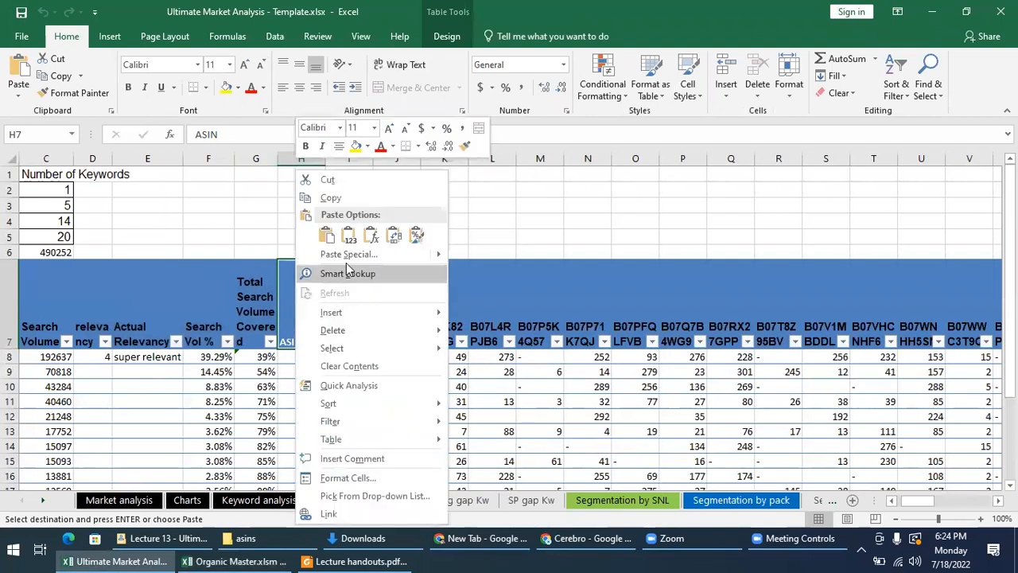
click(348, 236)
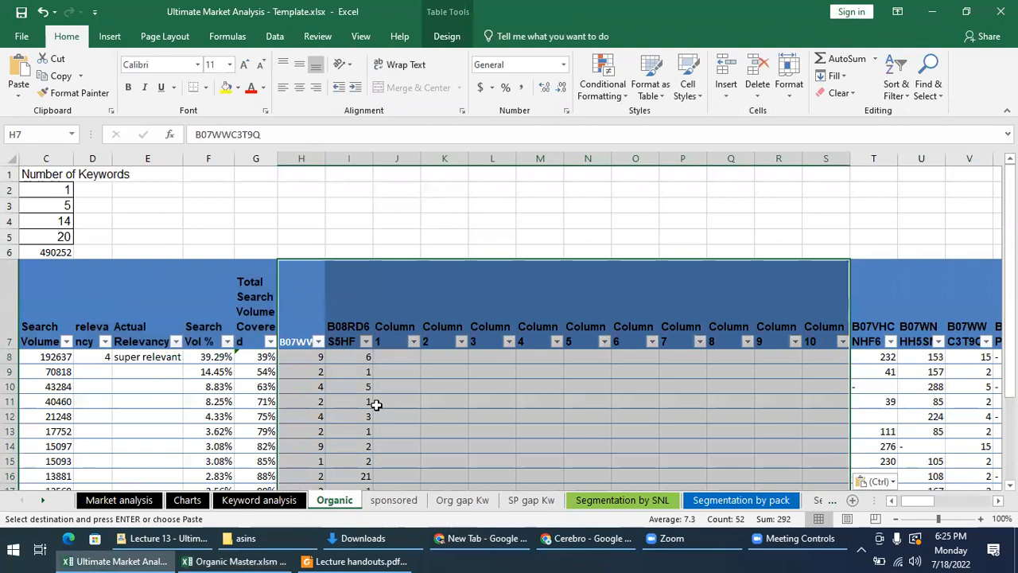
scroll(381, 405, down, 3)
scroll(383, 407, up, 3)
scroll(366, 350, down, 1)
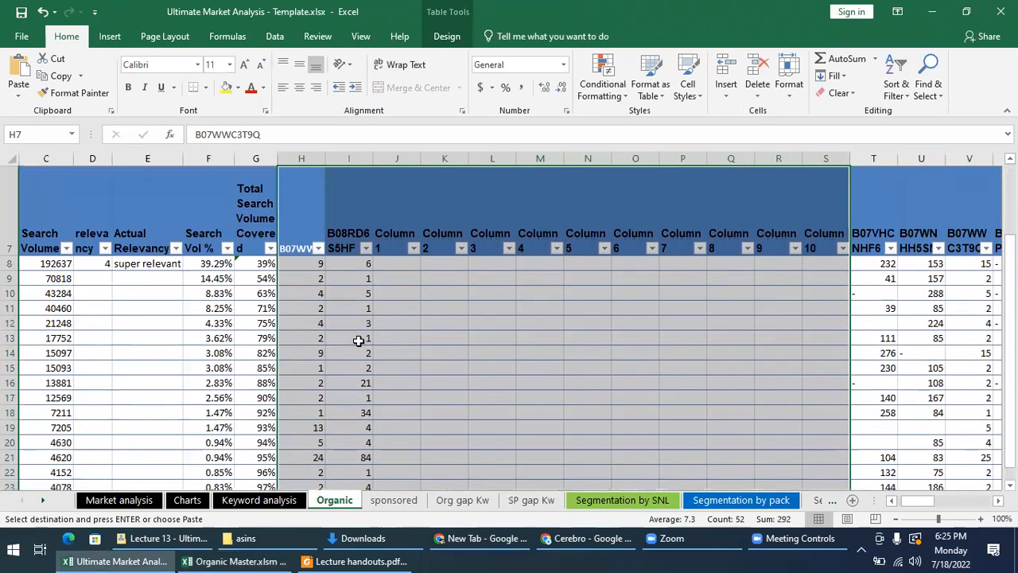
click(752, 339)
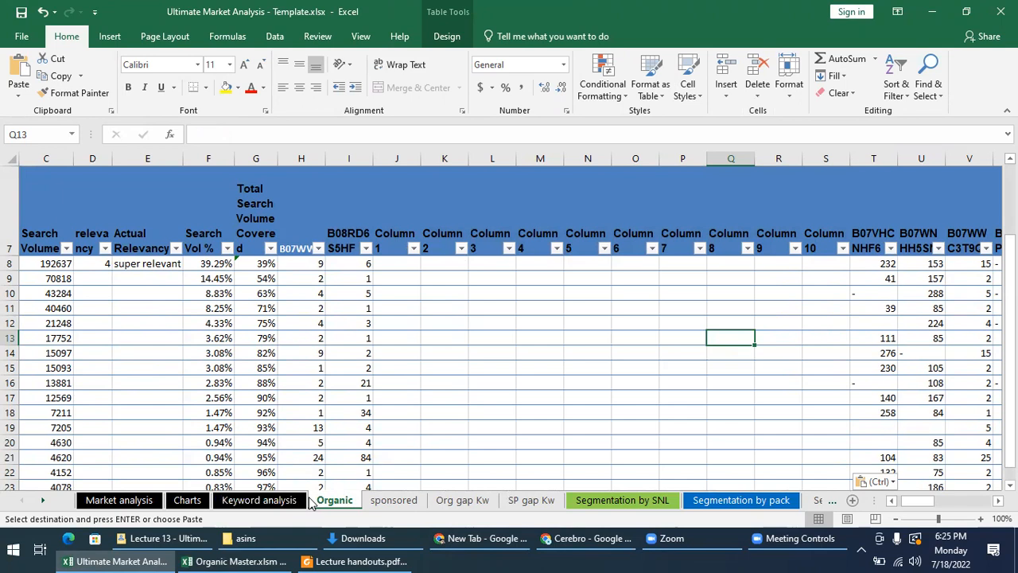
Open Sponsored Master.xlsm from the Lecture 13 folder and enable editing
click(180, 540)
double_click(165, 150)
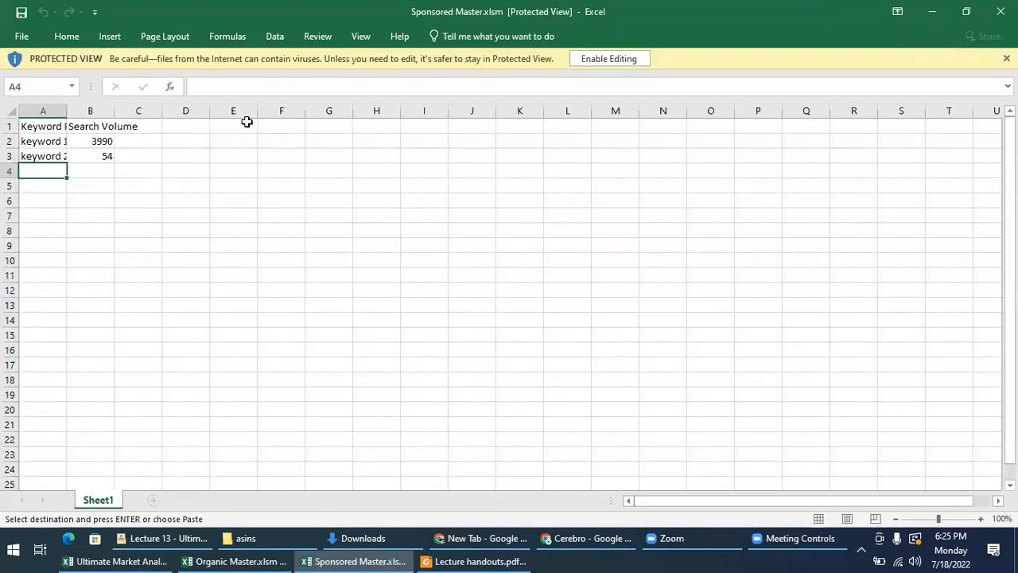
click(605, 58)
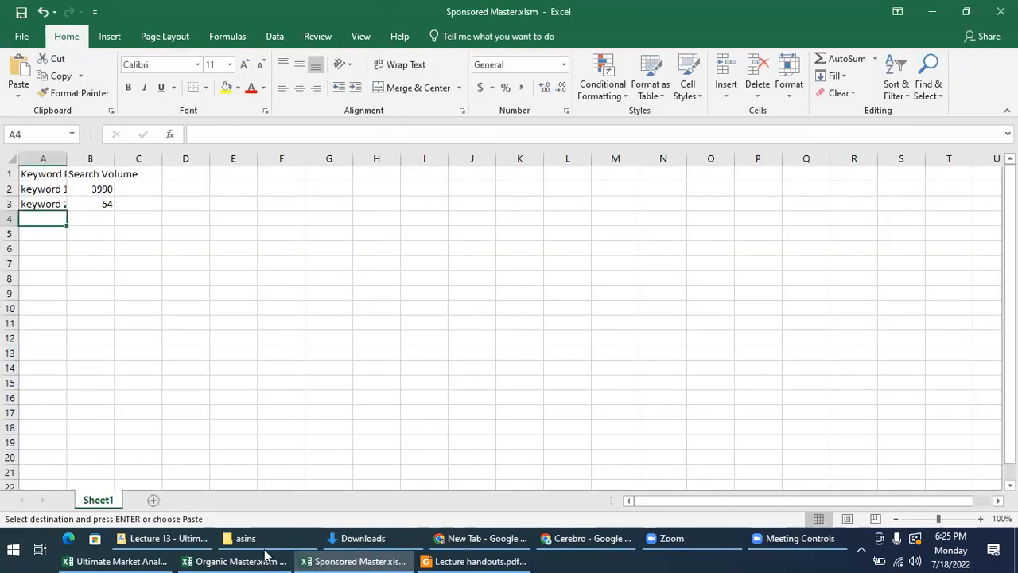
Copy the keywords and search volumes in Organic Master's A2:B21 and paste them as values into Sponsored Master at A2
key(alt+Tab)
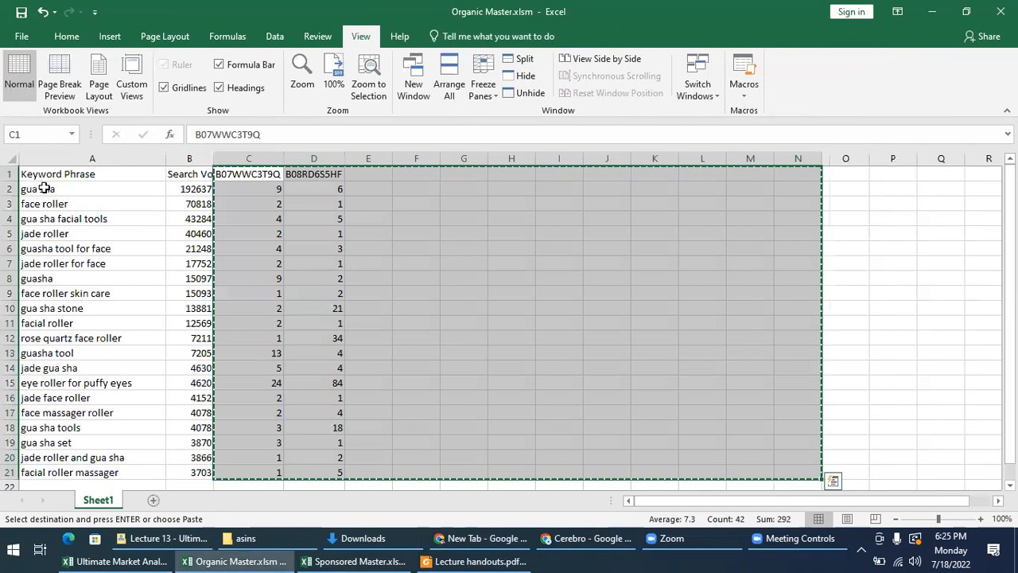
drag(44, 189, 195, 474)
key(ctrl+c)
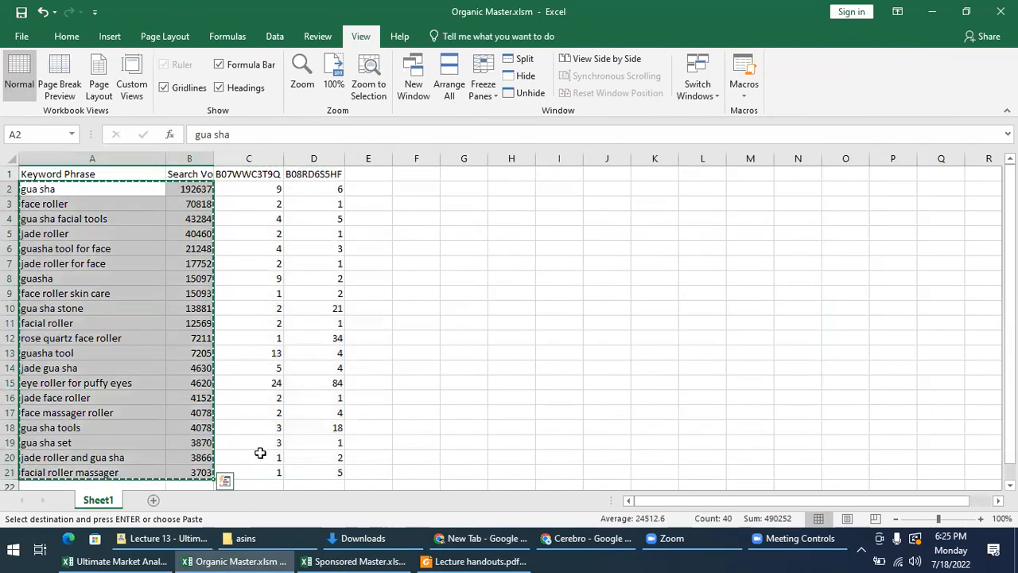
key(alt+Tab)
click(50, 188)
right_click(50, 188)
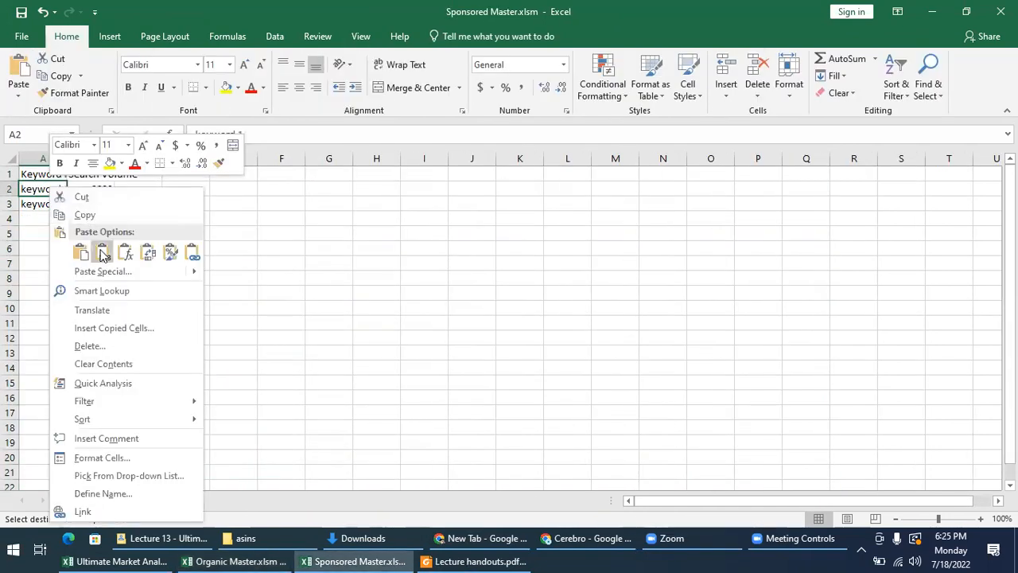
click(102, 251)
click(314, 253)
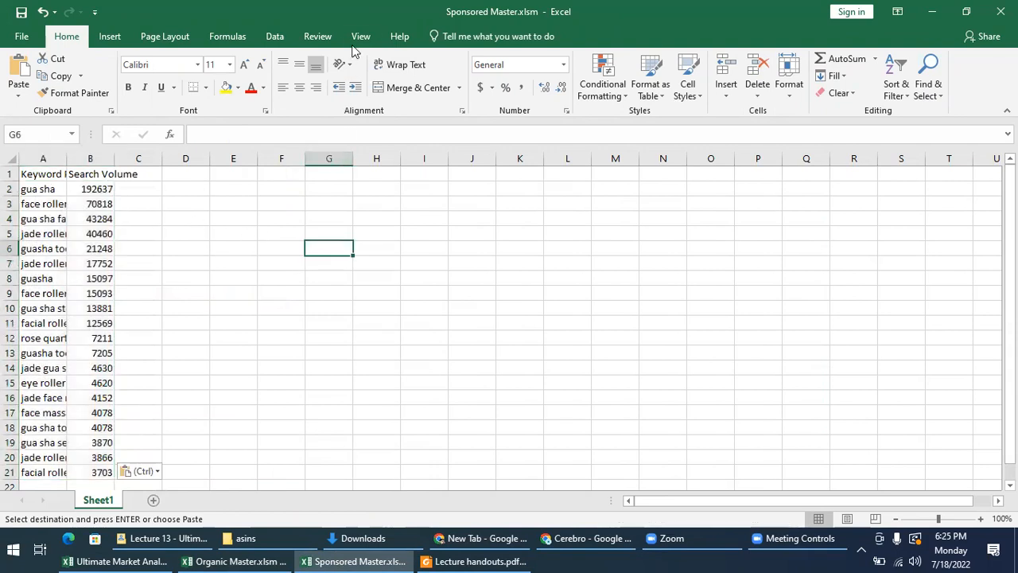
Run Sponsored Master's Process_Organic_keywords macro on the asins folder on the Desktop
click(360, 36)
click(746, 94)
click(752, 107)
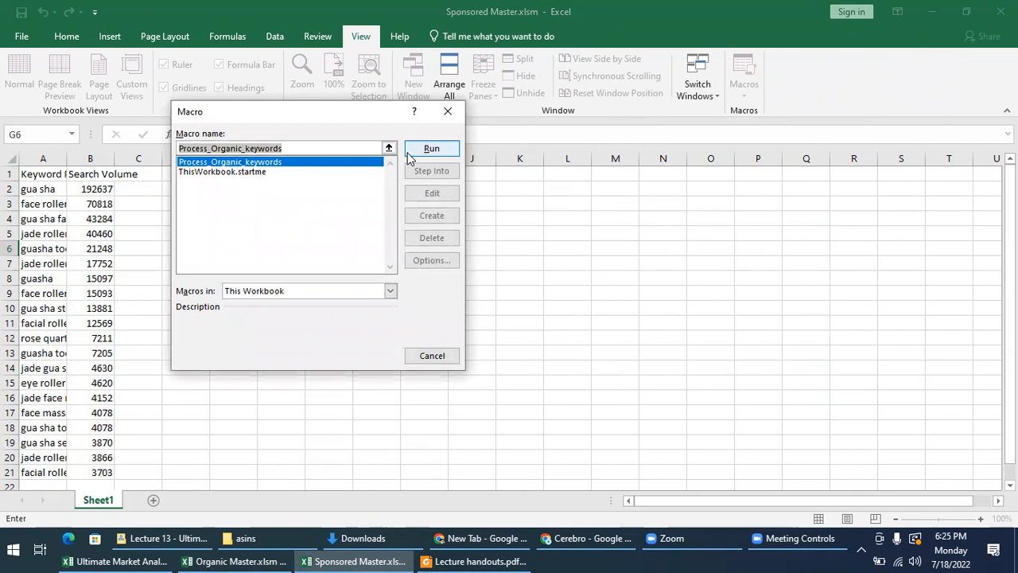
click(431, 148)
click(415, 270)
double_click(422, 290)
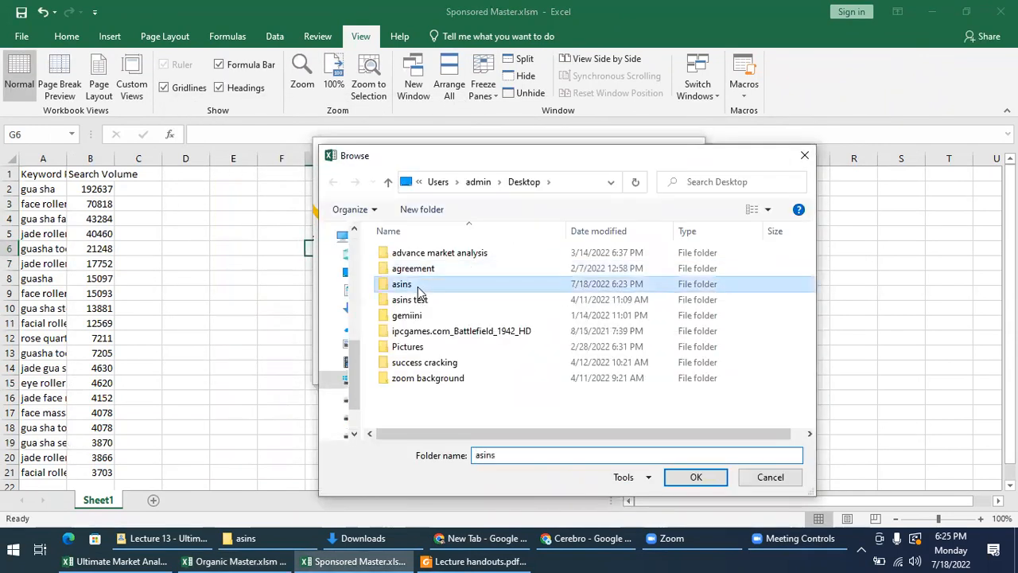
key(Return)
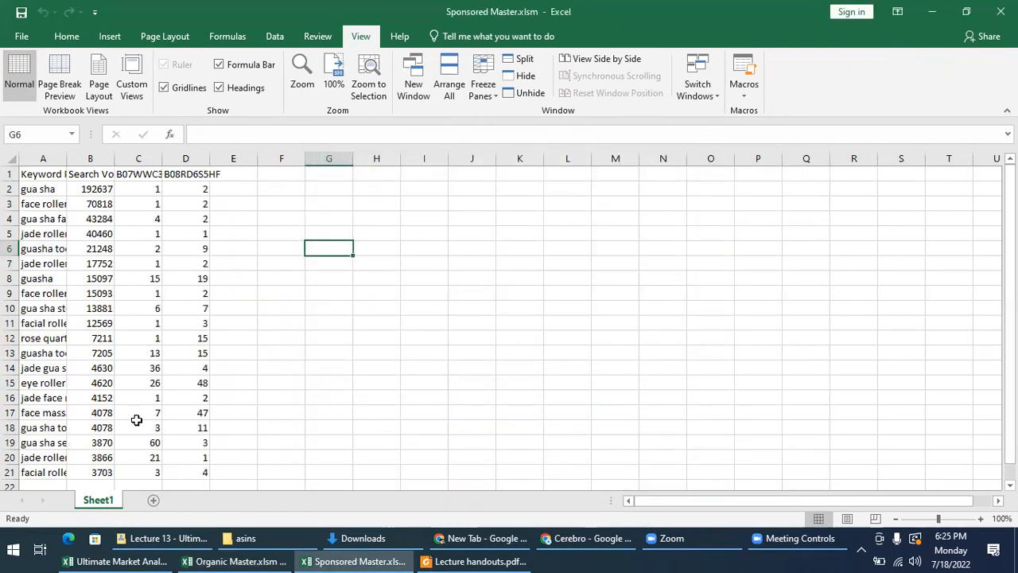
Try to paste the sponsored ranks from Sponsored Master's C1:E21 into the template's sponsored sheet at the ASIN header in H2
drag(135, 173, 231, 475)
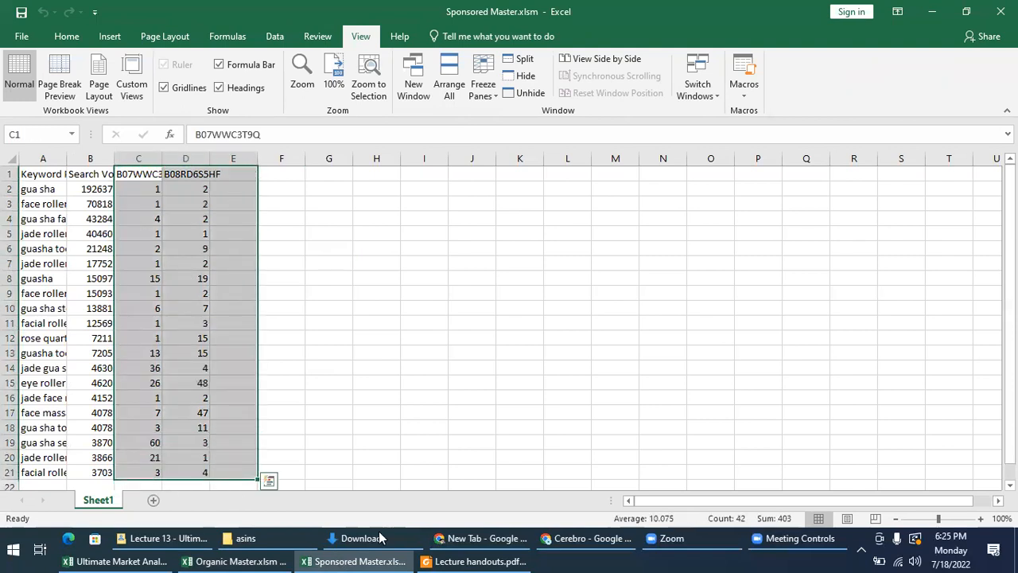
click(139, 556)
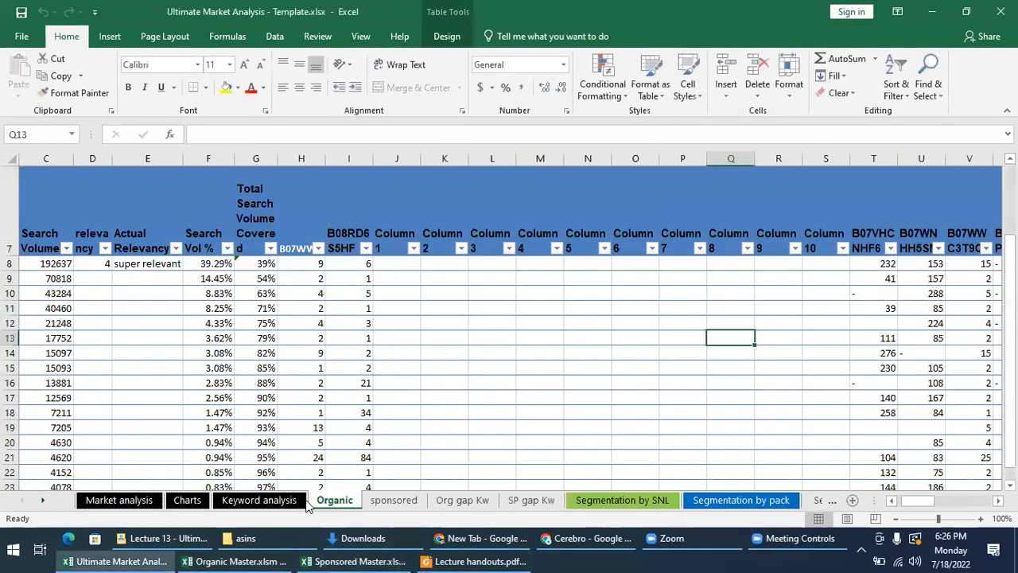
click(393, 500)
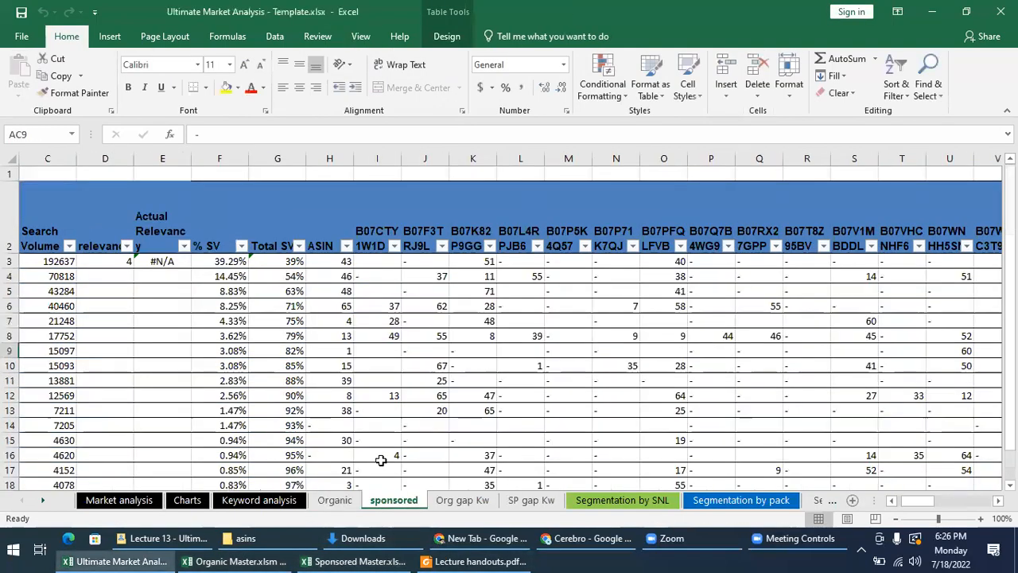
click(323, 247)
right_click(323, 247)
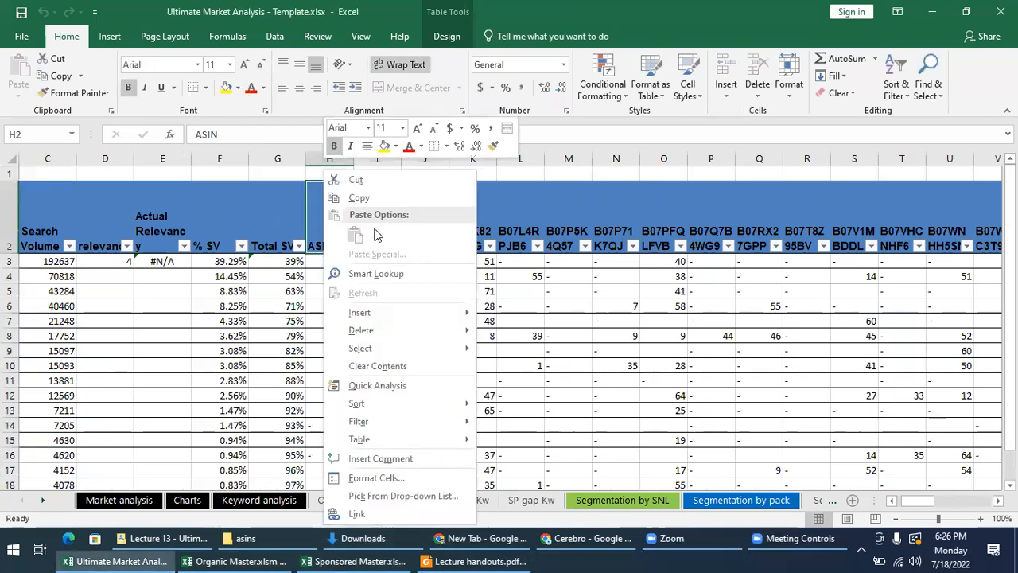
click(604, 332)
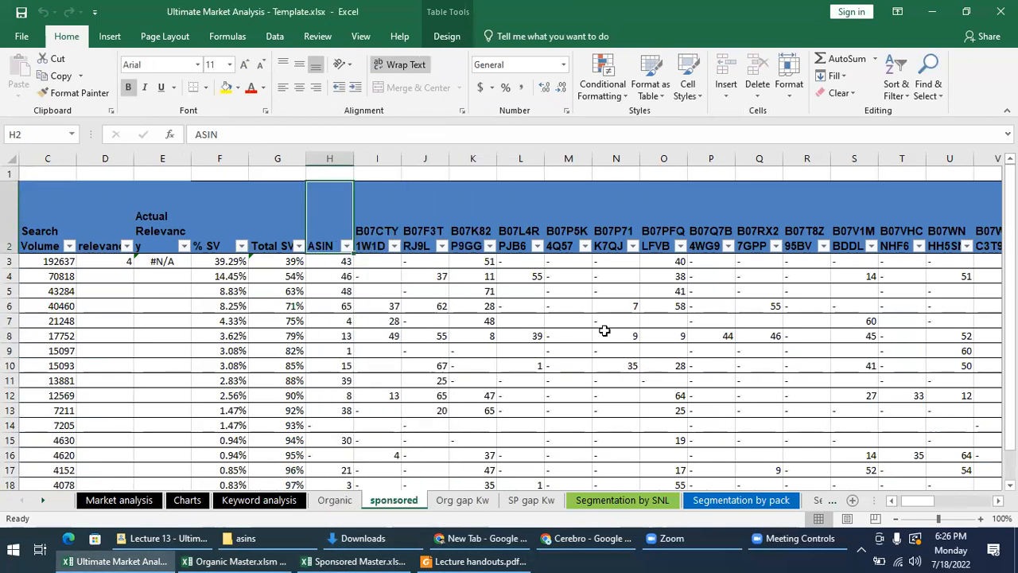
Switch to Lecture handouts.pdf and review the data-preparation steps against the template's sponsored sheet, highlighting the "Sp/Org Gap keyword sheets" text
click(475, 561)
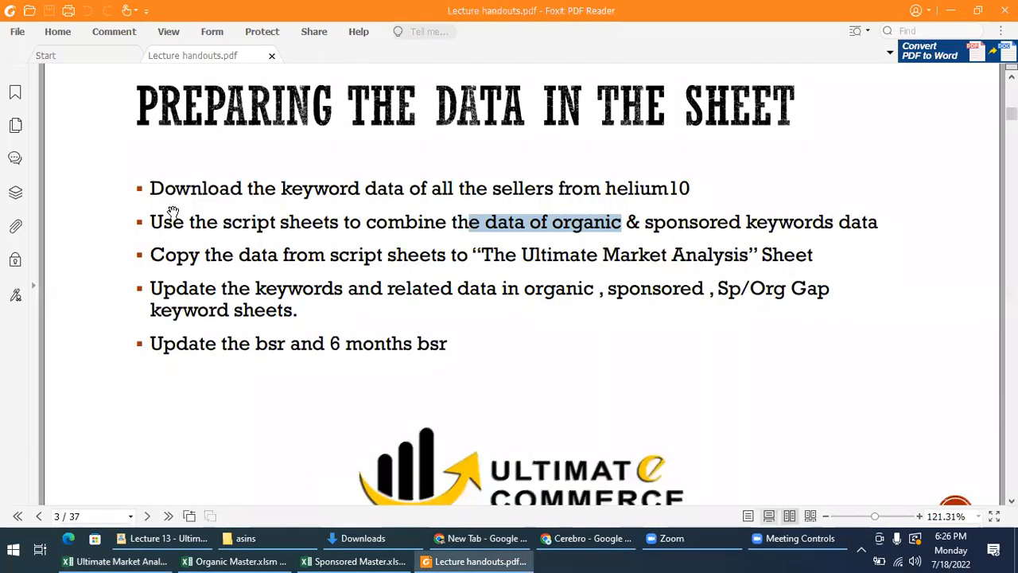
click(189, 248)
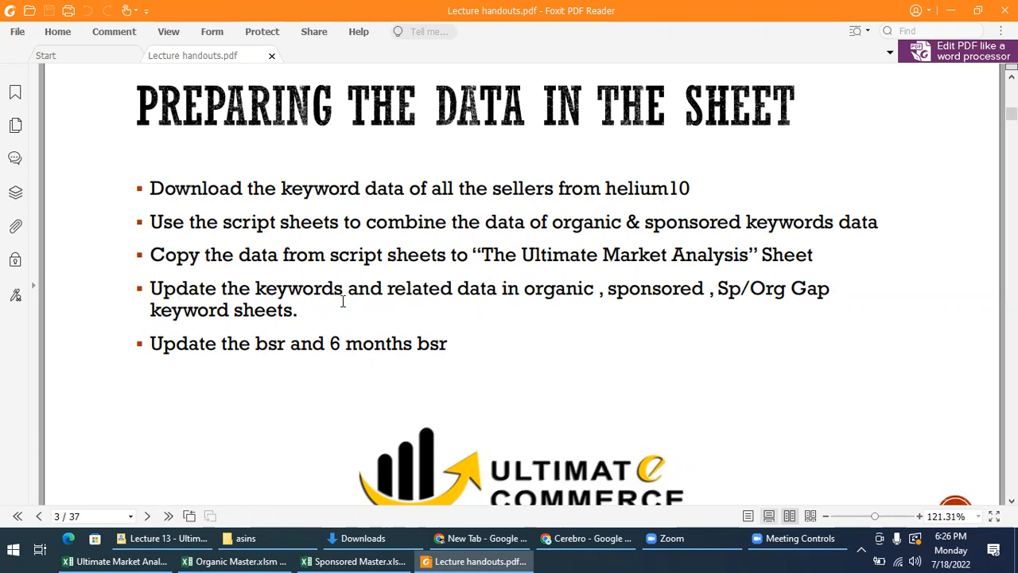
click(119, 560)
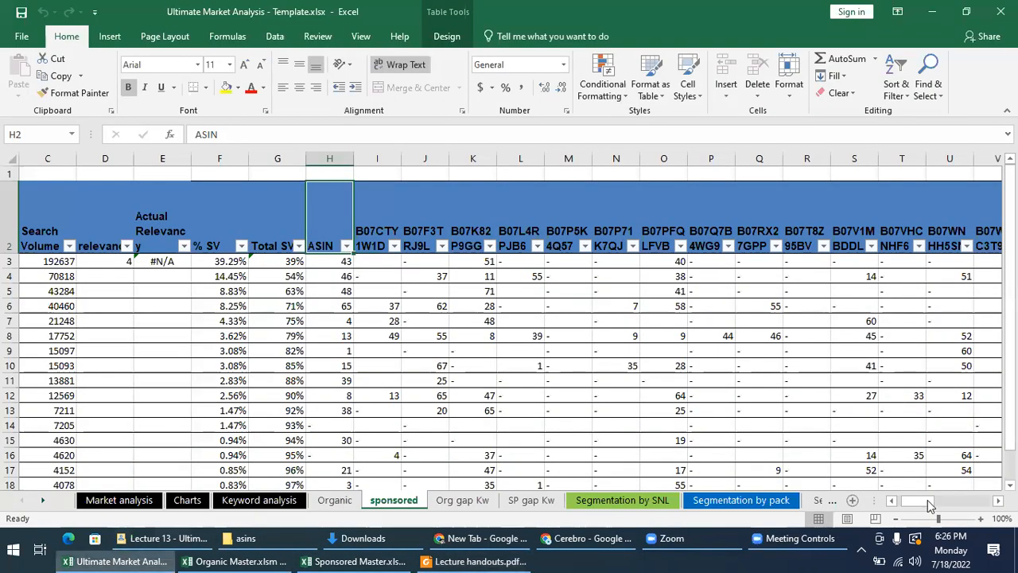
scroll(544, 247, left, 2)
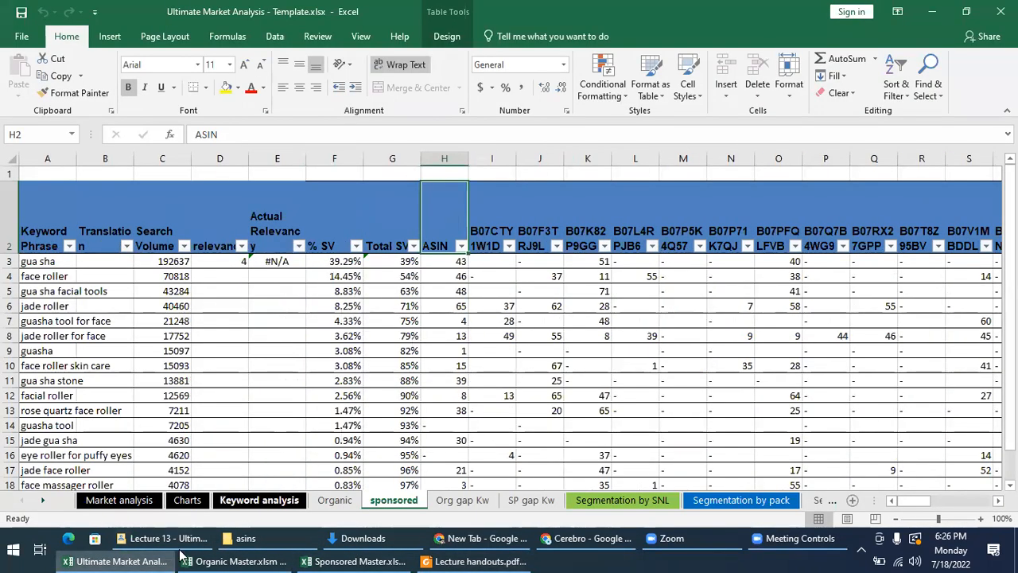
click(476, 560)
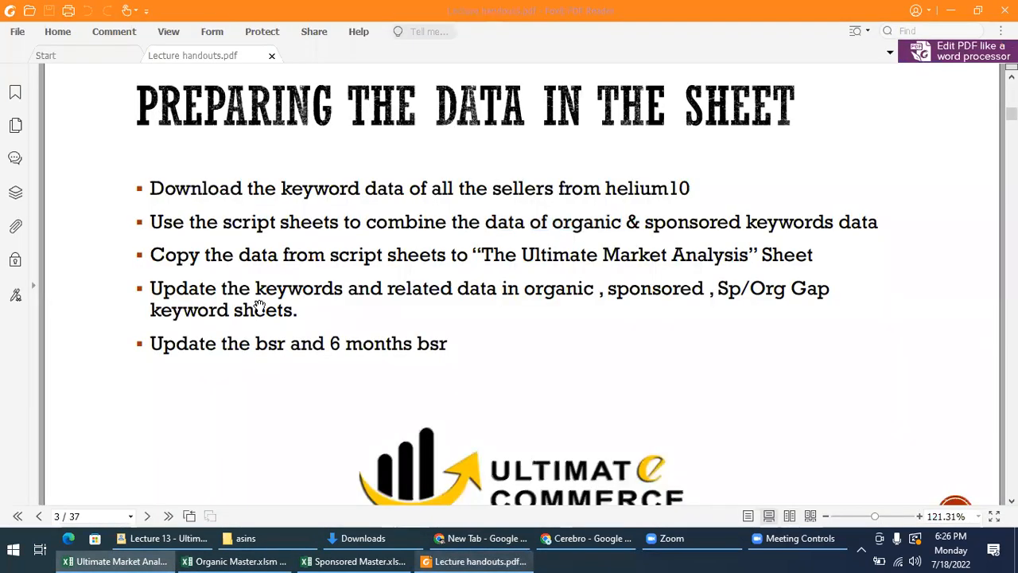
double_click(551, 289)
triple_click(659, 292)
click(744, 299)
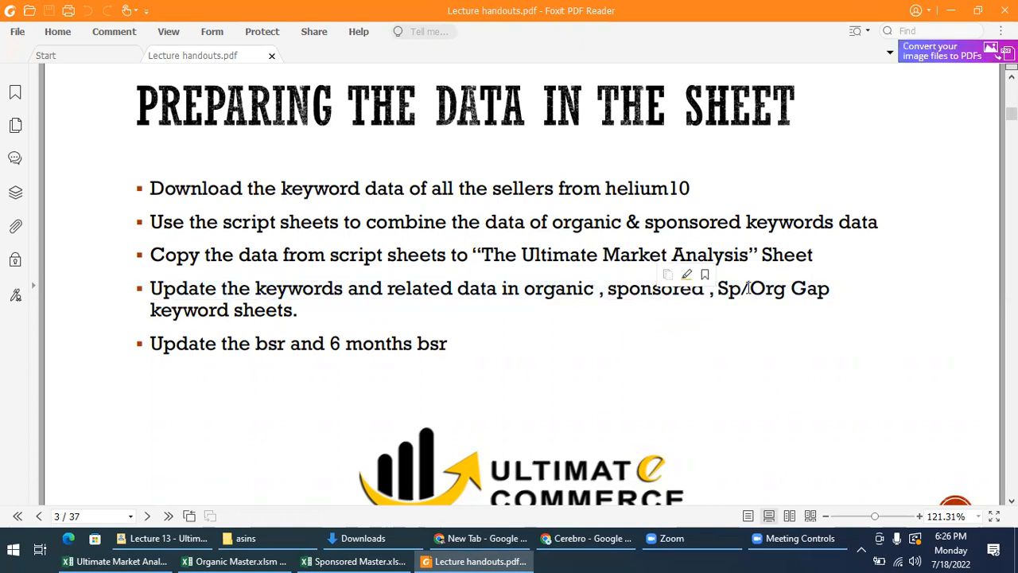
double_click(770, 290)
drag(769, 290, 835, 314)
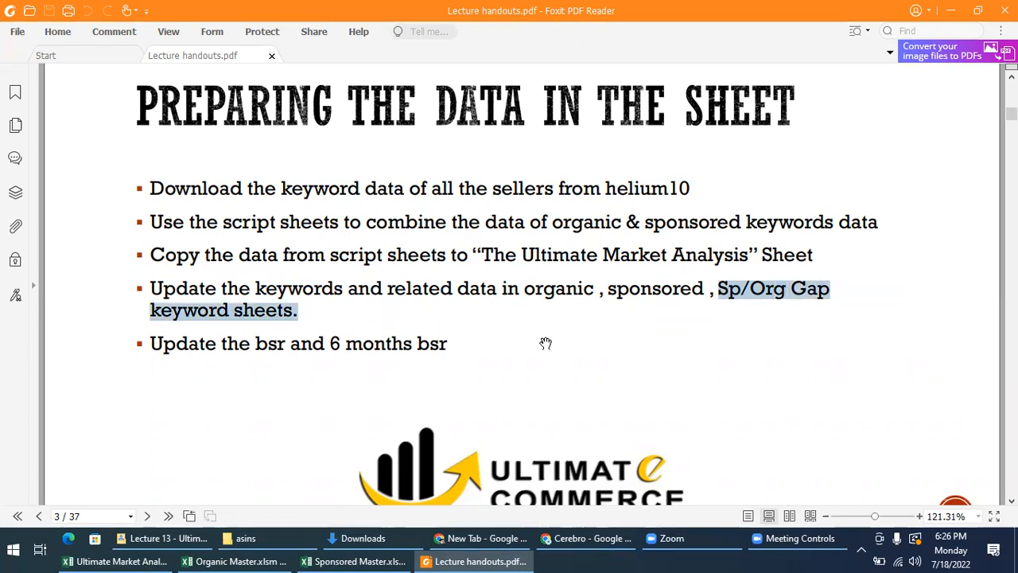
Open US_AMAZON_cerebro_B07WWC3T9Q_2022-07-18.csv from the asins folder
scroll(545, 343, down, 1)
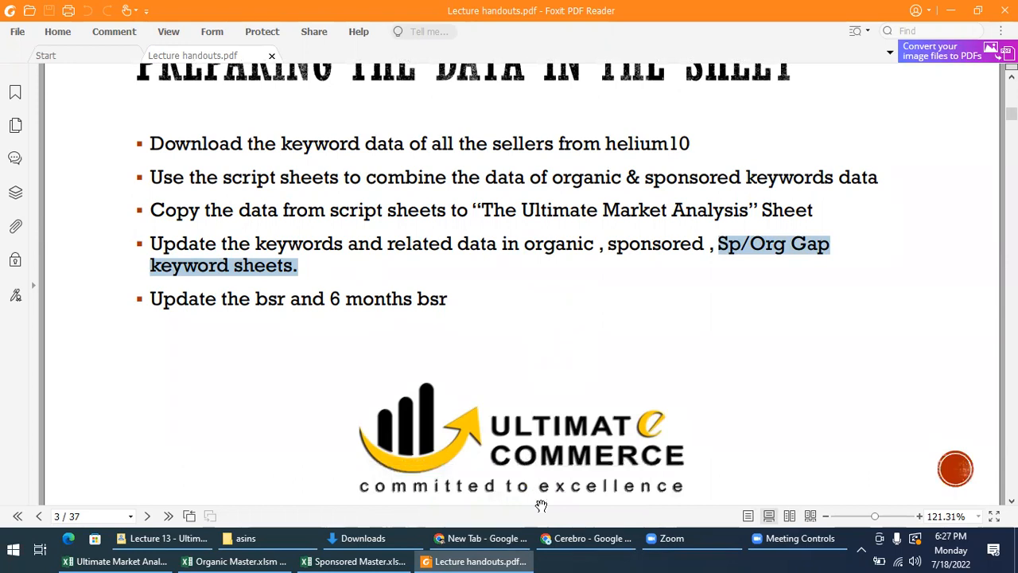
key(alt+Tab)
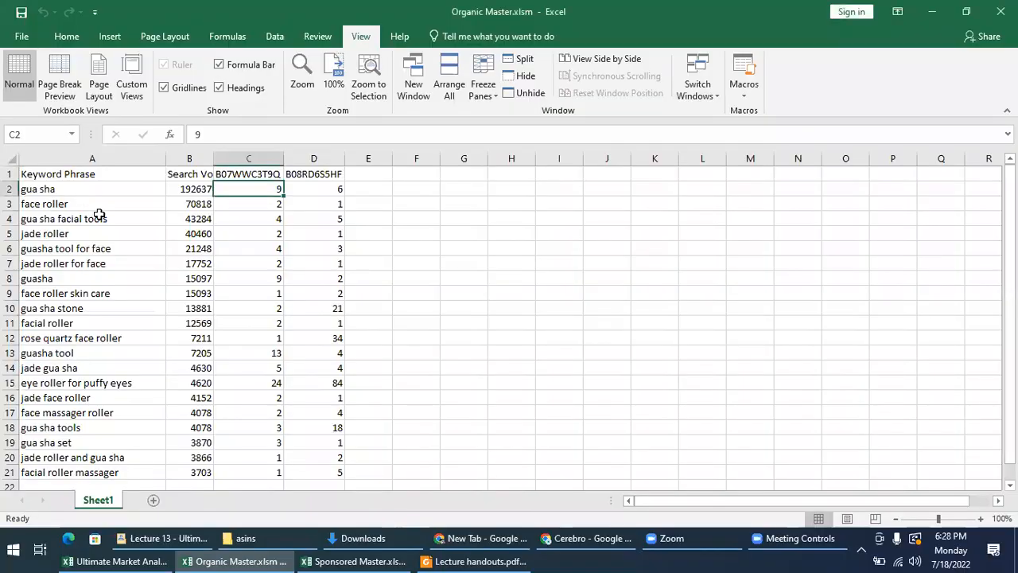
click(270, 539)
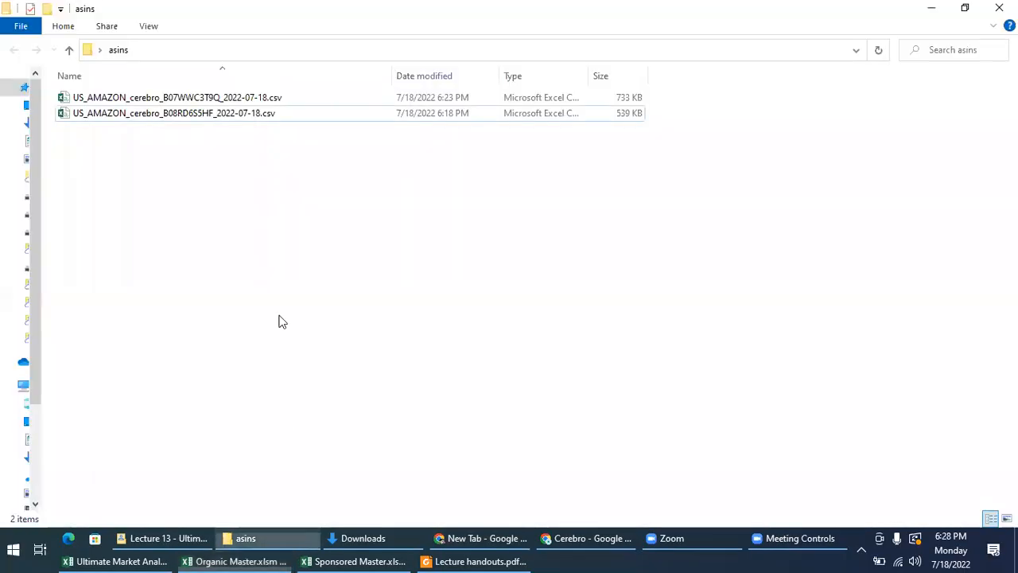
click(263, 98)
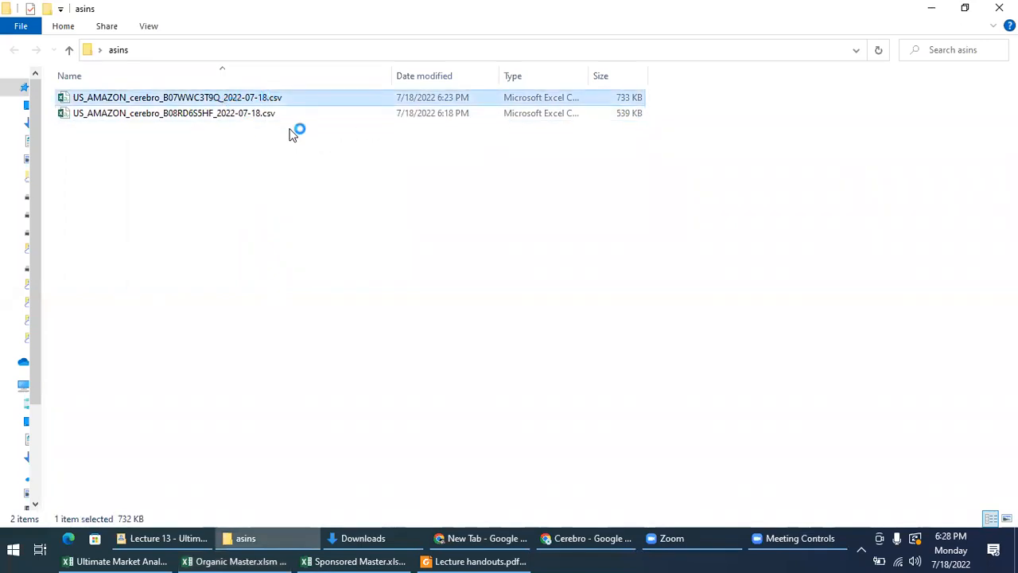
key(alt+Tab)
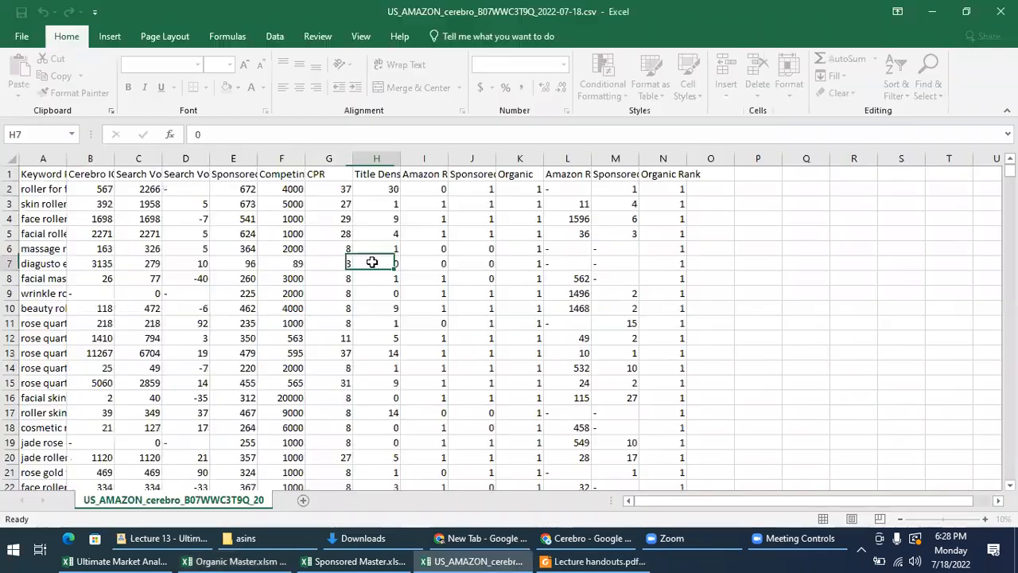
Widen the Keyword Phrase column in the CSV so that typical keyword phrases are readable without taking up the whole sheet
double_click(67, 158)
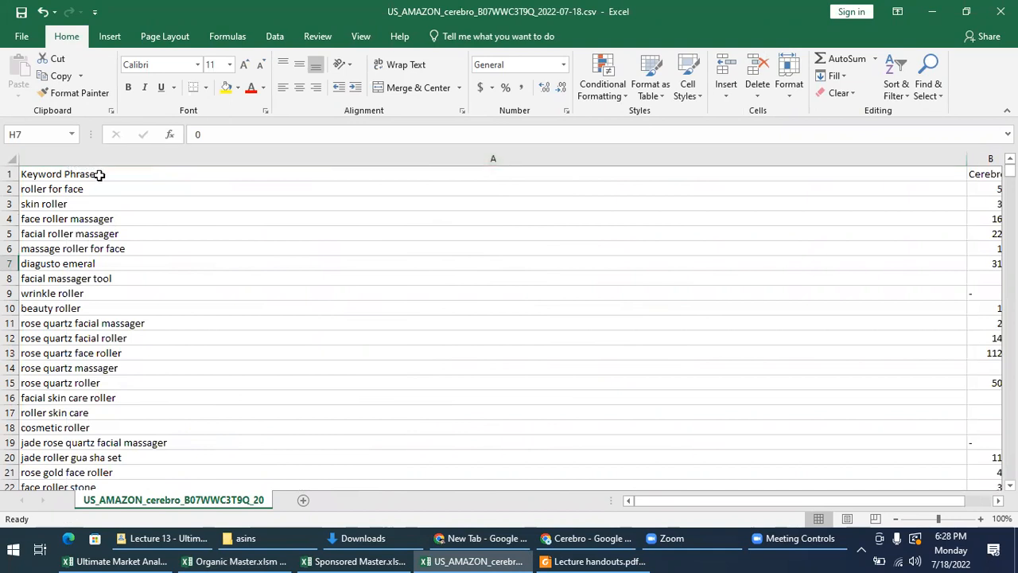
drag(966, 158, 366, 176)
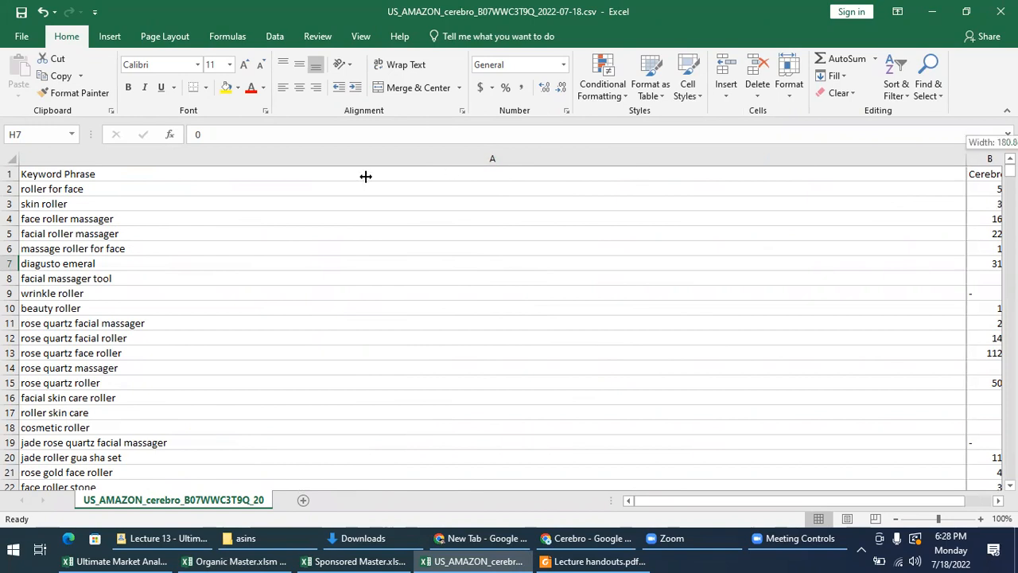
drag(188, 185, 185, 186)
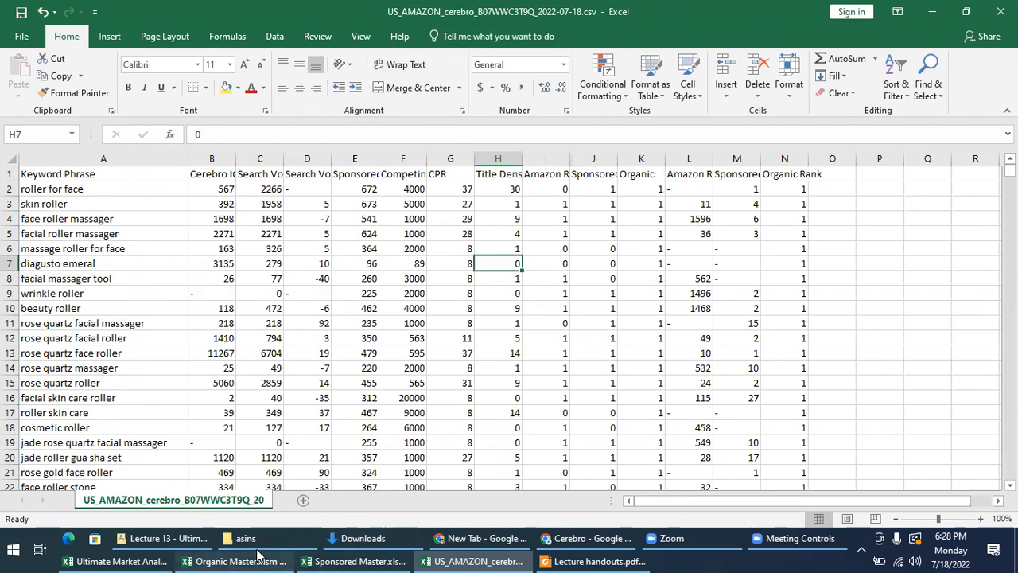
Switch to Sponsored Master.xlsm and autofit the widths of the B07WWC3T9Q and Keyword Phrase columns
click(402, 489)
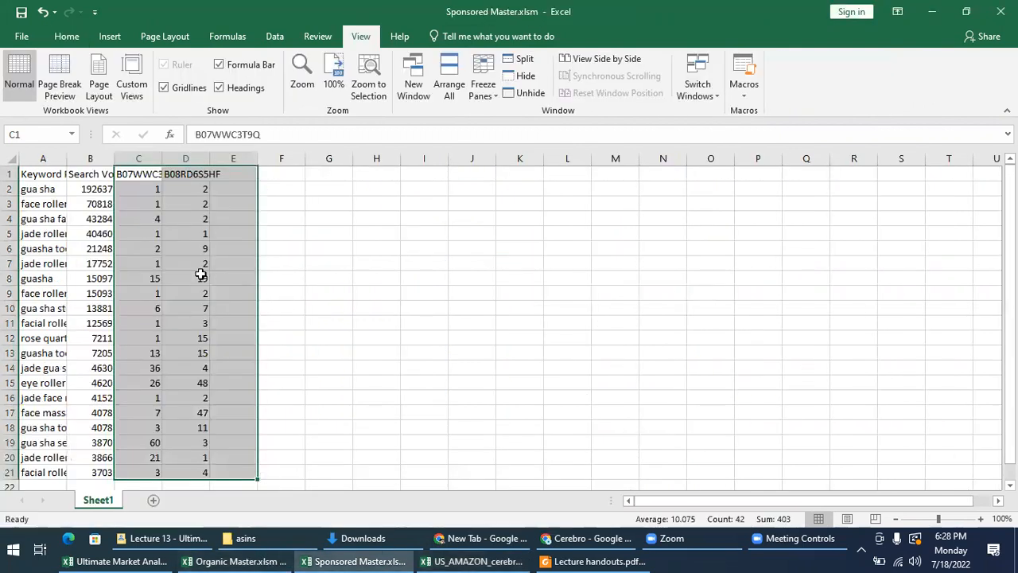
double_click(162, 158)
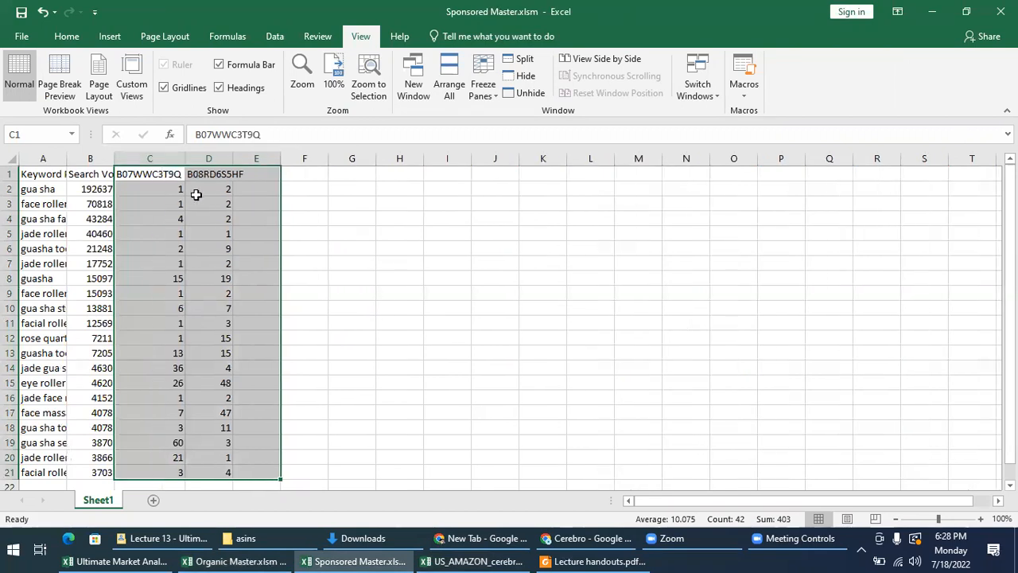
click(165, 172)
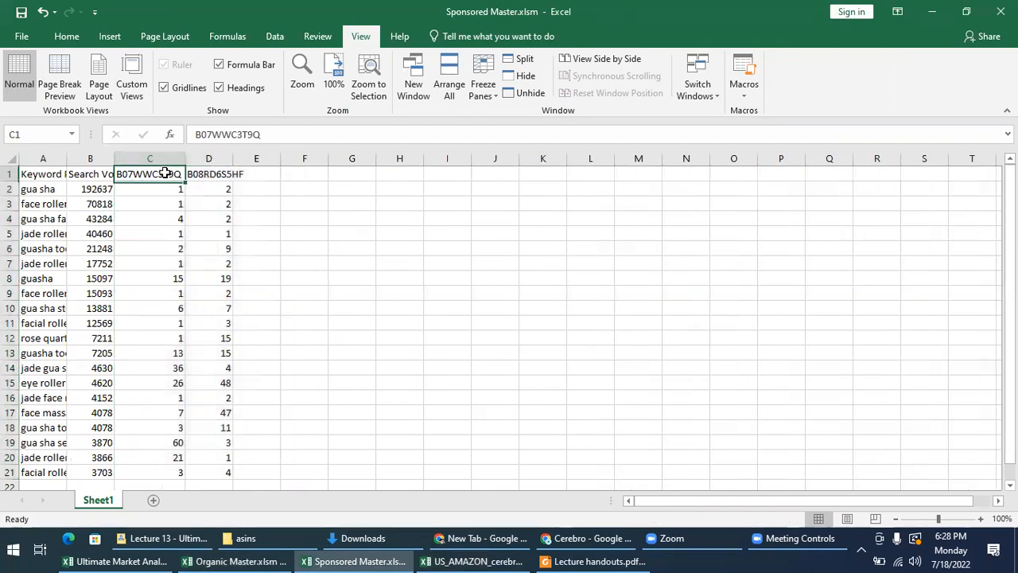
click(38, 192)
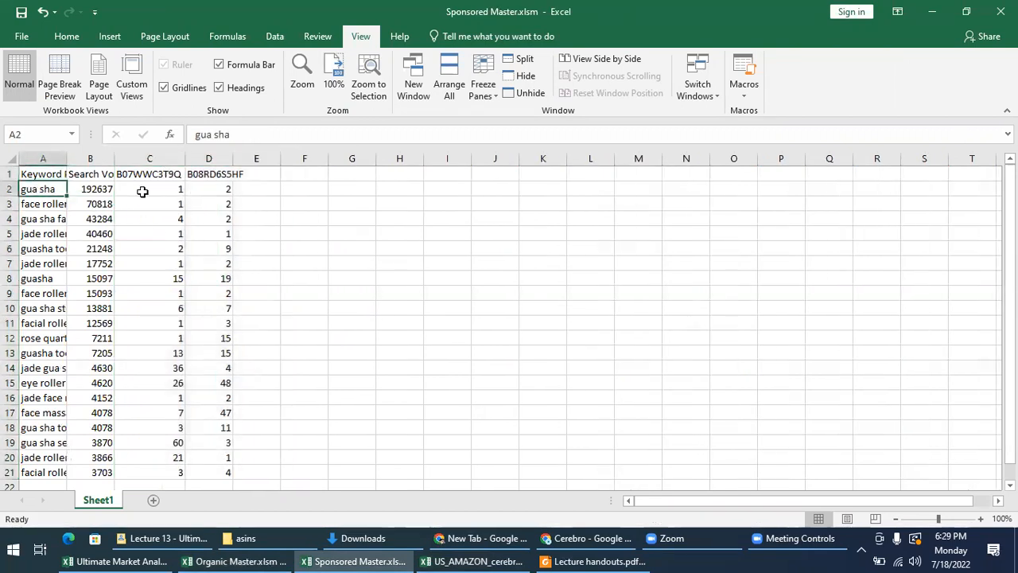
click(36, 253)
double_click(67, 158)
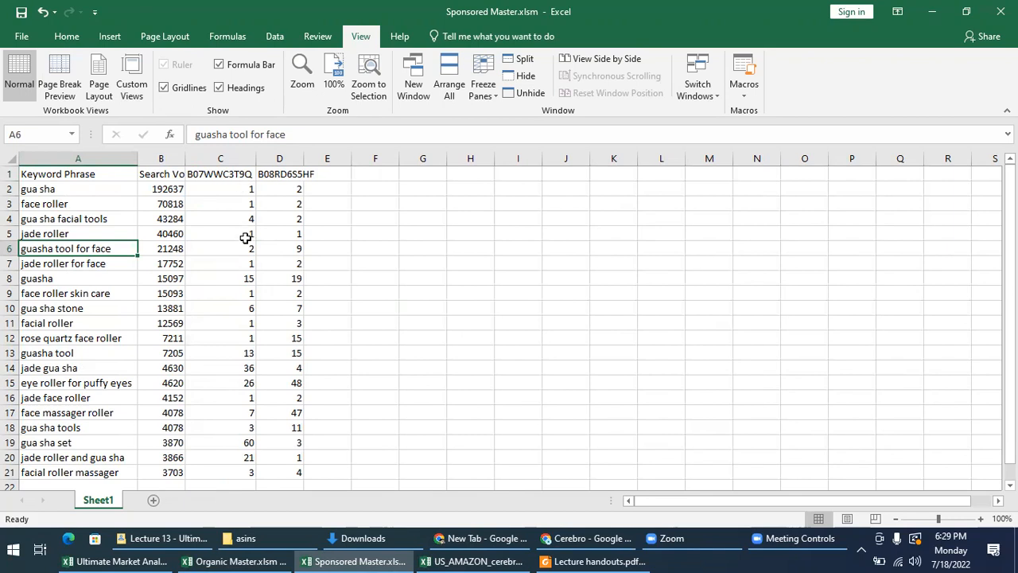
Copy the keyword "guasha tool for face" from Sponsored Master.xlsm and find it in the B07WWC3T9Q CSV
key(ctrl+c)
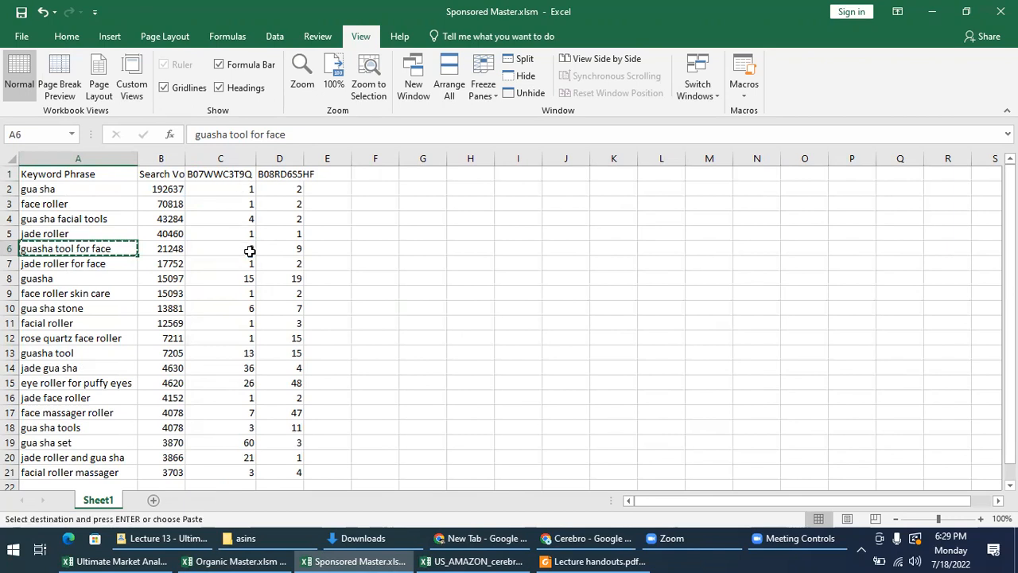
click(457, 561)
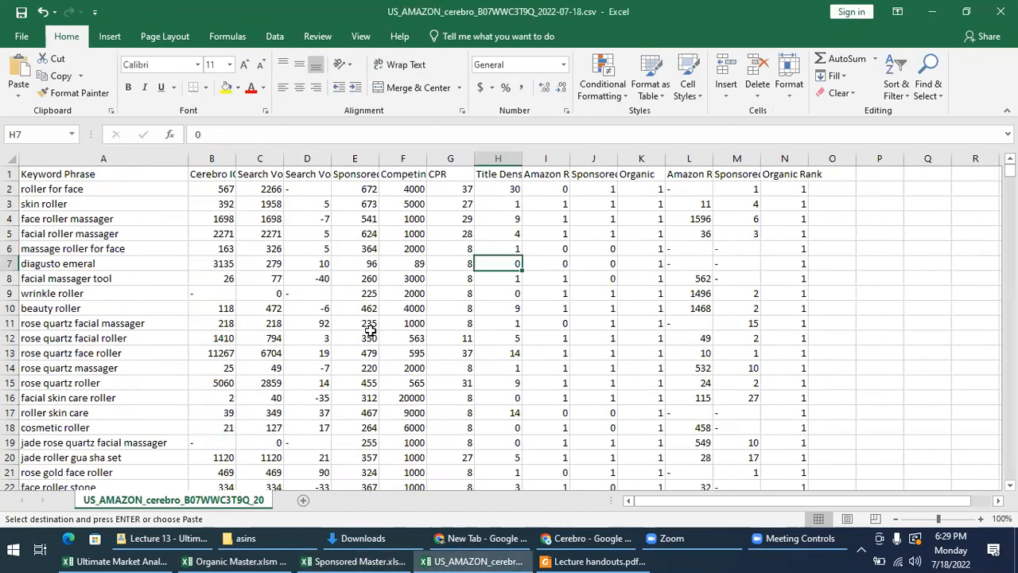
key(ctrl+f)
key(ctrl+v)
click(329, 337)
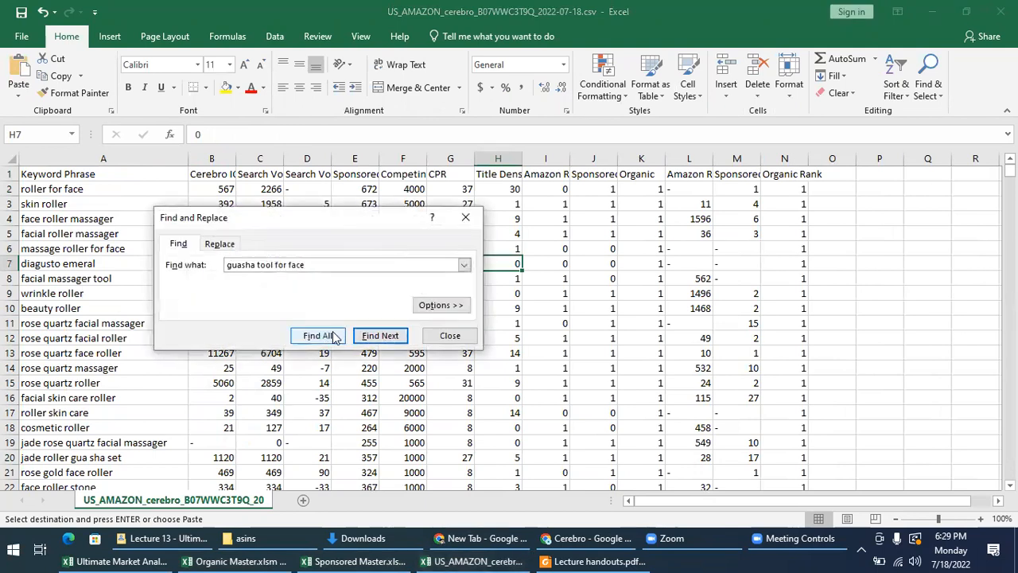
key(Escape)
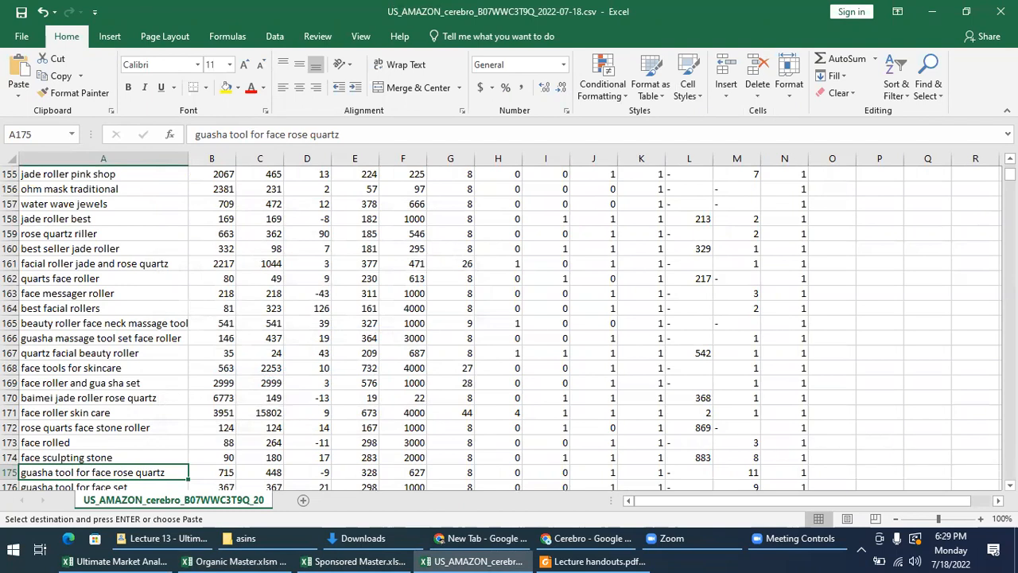
Fill the whole Sponsored Rank column M of the CSV with yellow
drag(1010, 175, 1010, 168)
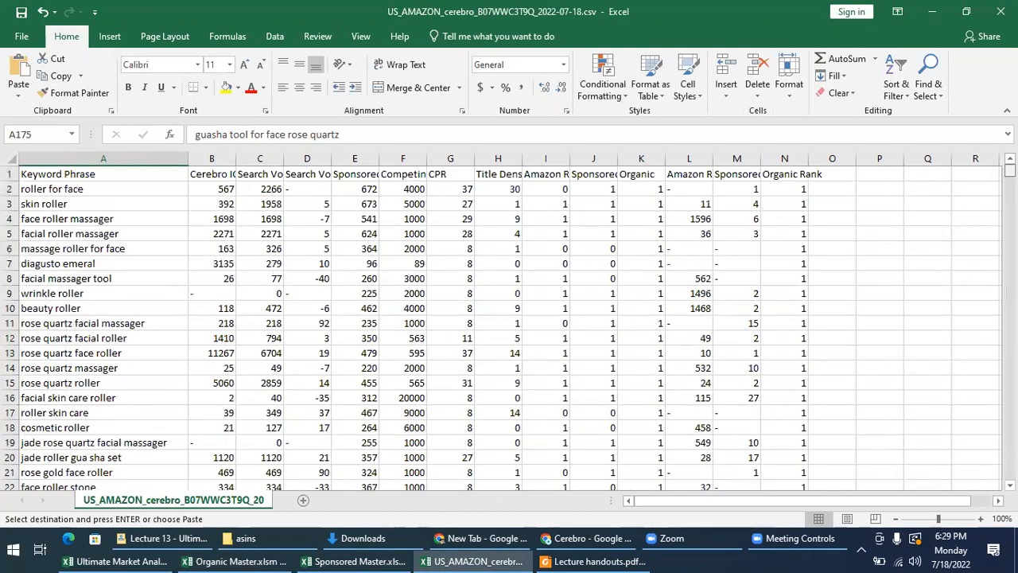
click(742, 174)
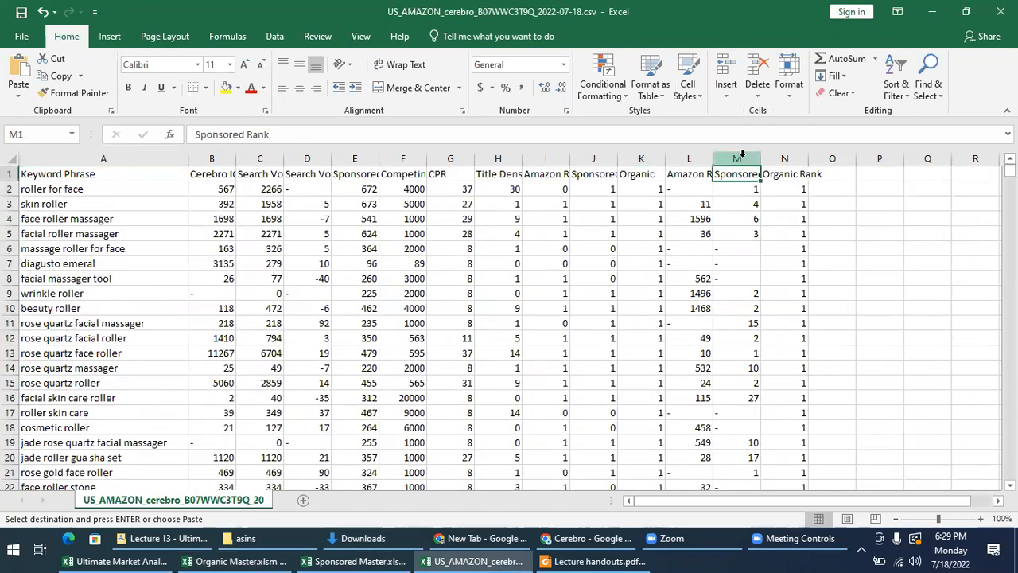
click(737, 159)
click(226, 87)
Search the entire CSV sheet for "guasha tool for face", without limiting the search to the Sponsored Rank column
scroll(732, 366, down, 4)
scroll(732, 388, up, 1)
key(ctrl+f)
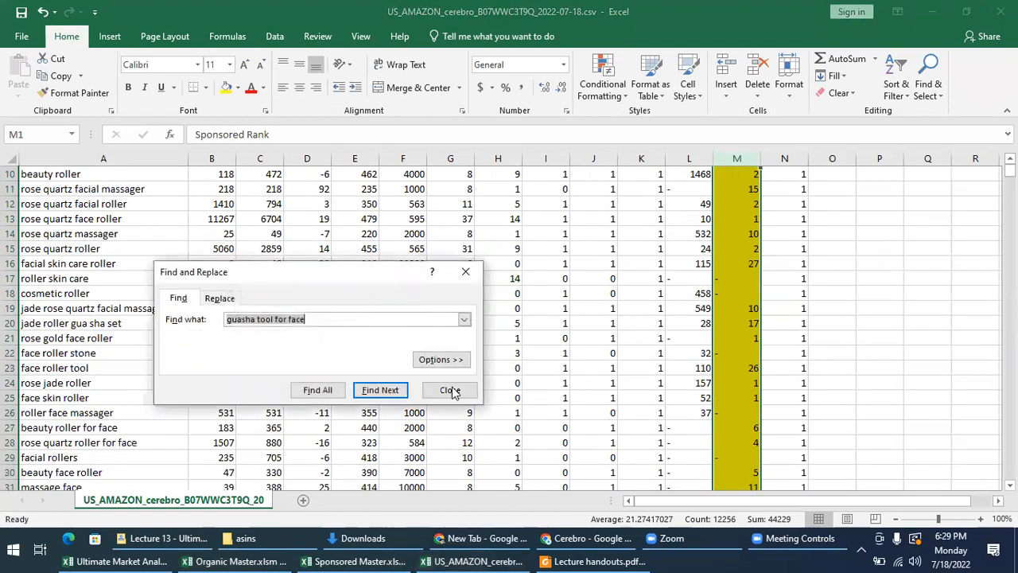
click(318, 389)
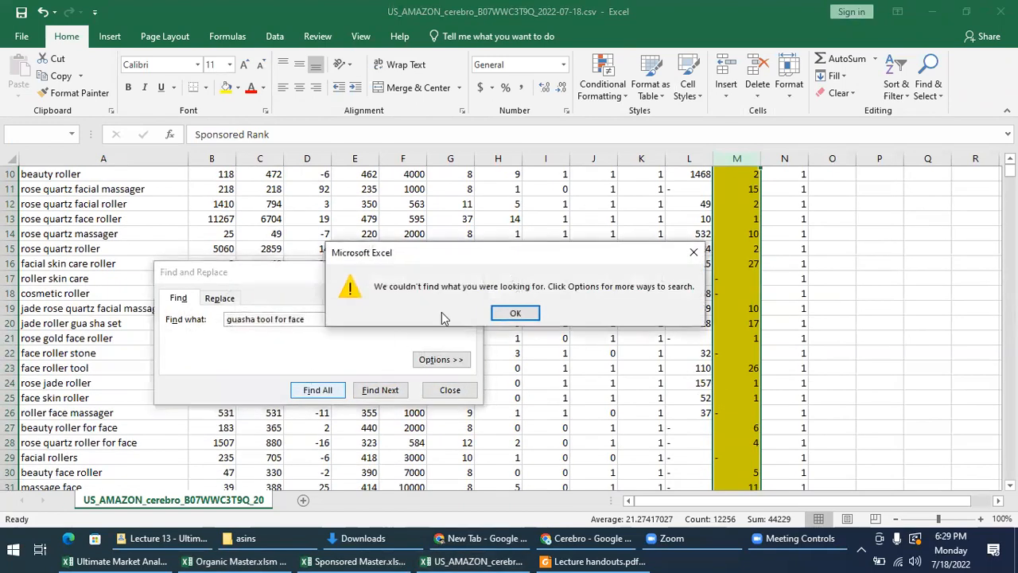
click(514, 313)
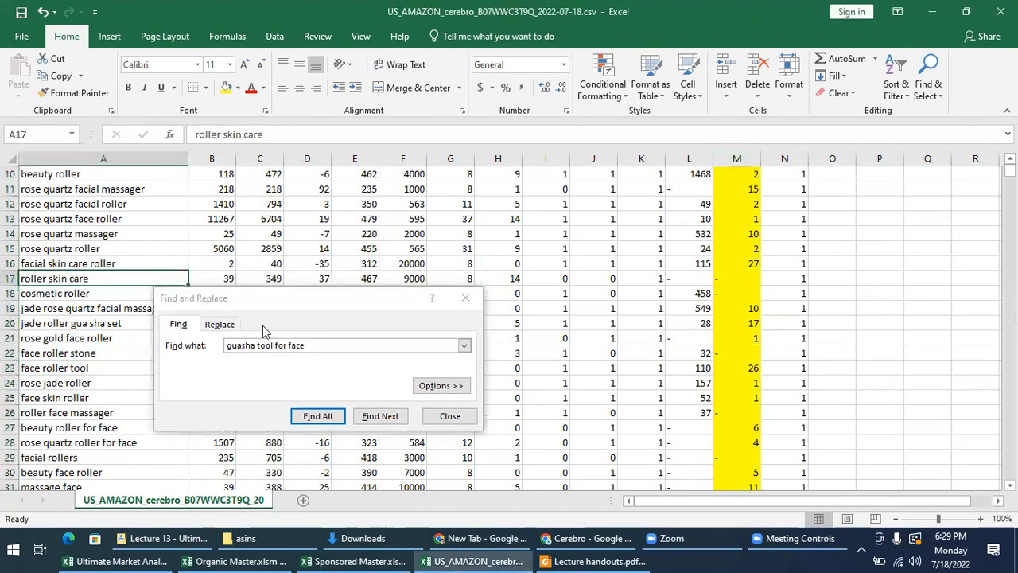
click(315, 416)
click(514, 301)
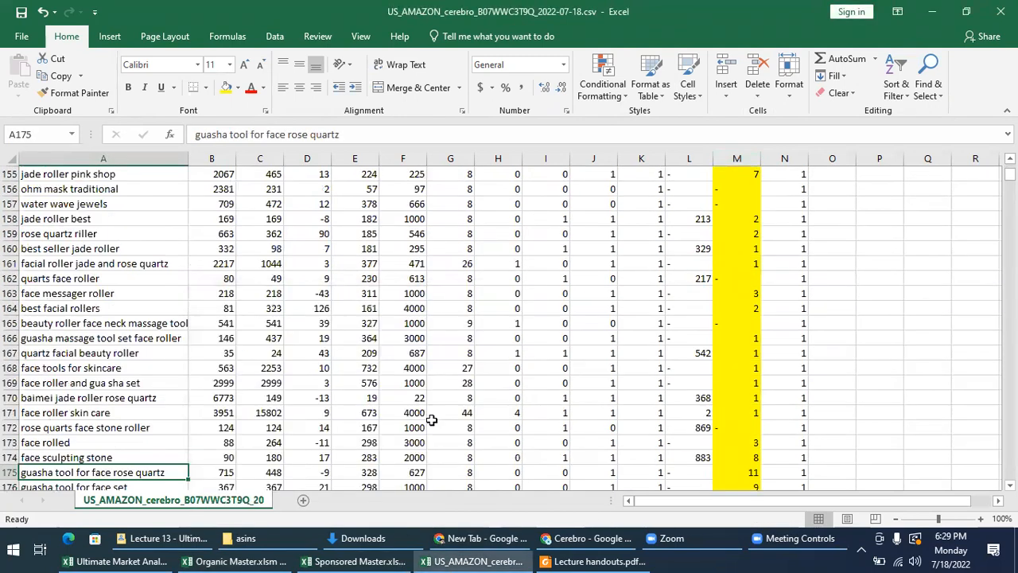
Fill row 175, "guasha tool for face rose quartz", with yellow
scroll(432, 420, down, 1)
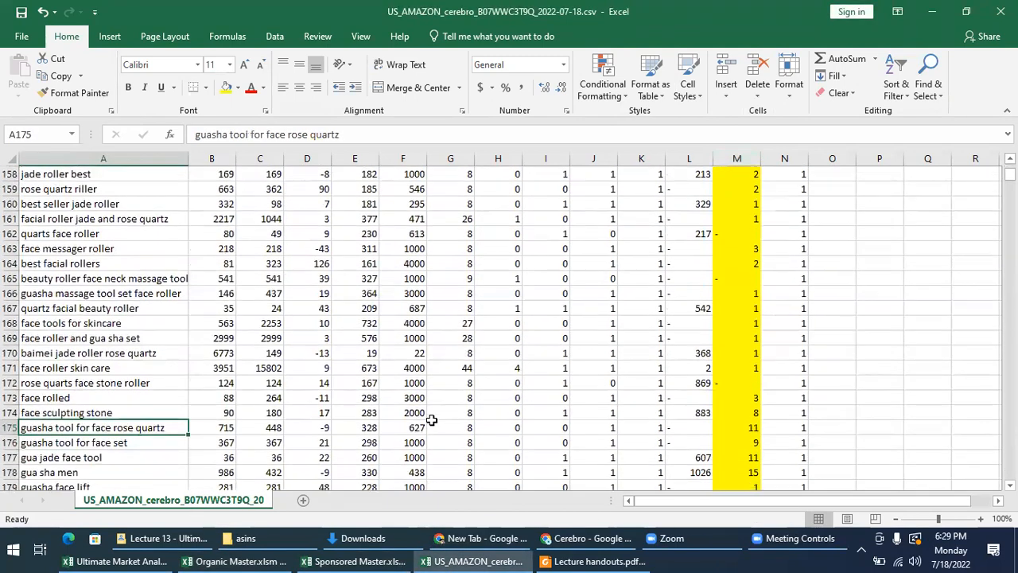
click(10, 427)
click(226, 87)
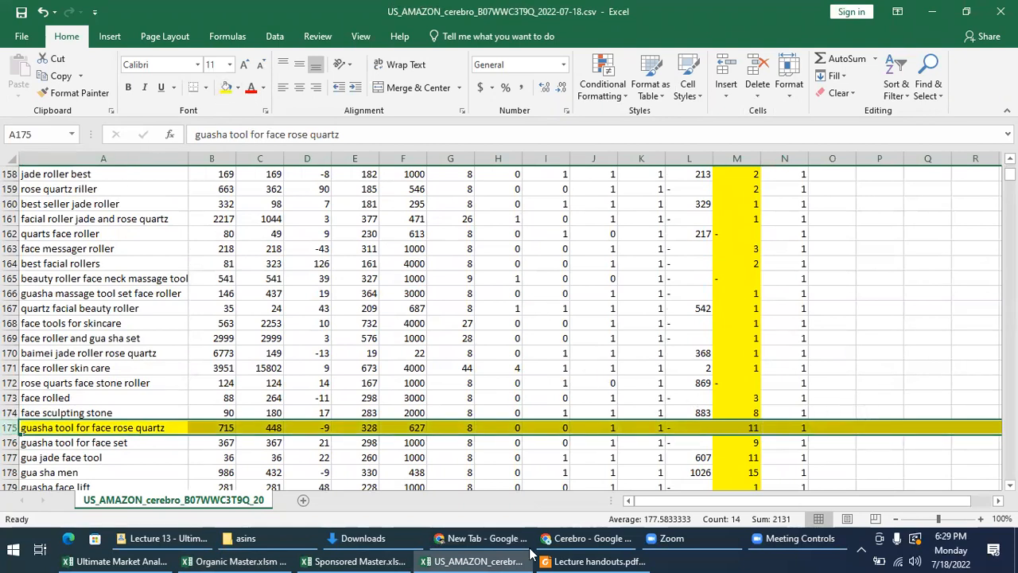
Compare the "guasha tool for face" entry in Sponsored Master.xlsm with the "guasha tool for face set" row in the CSV
click(321, 561)
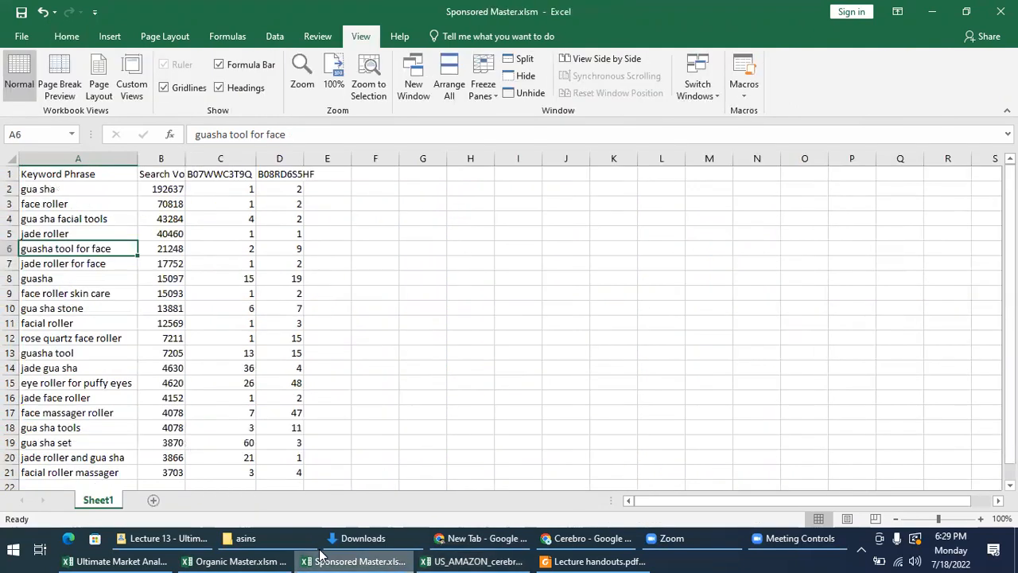
click(477, 561)
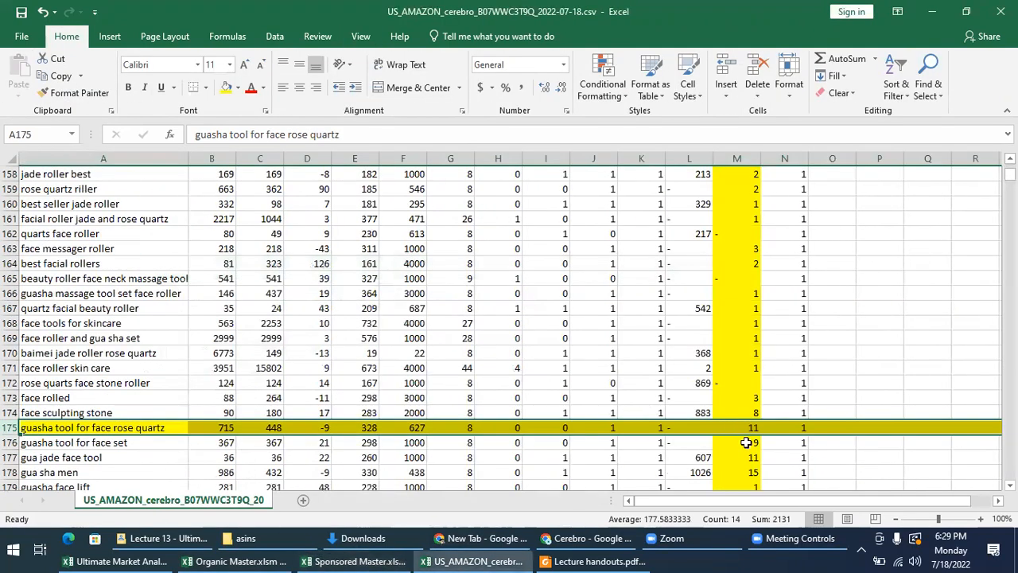
drag(746, 443, 195, 442)
drag(128, 443, 128, 442)
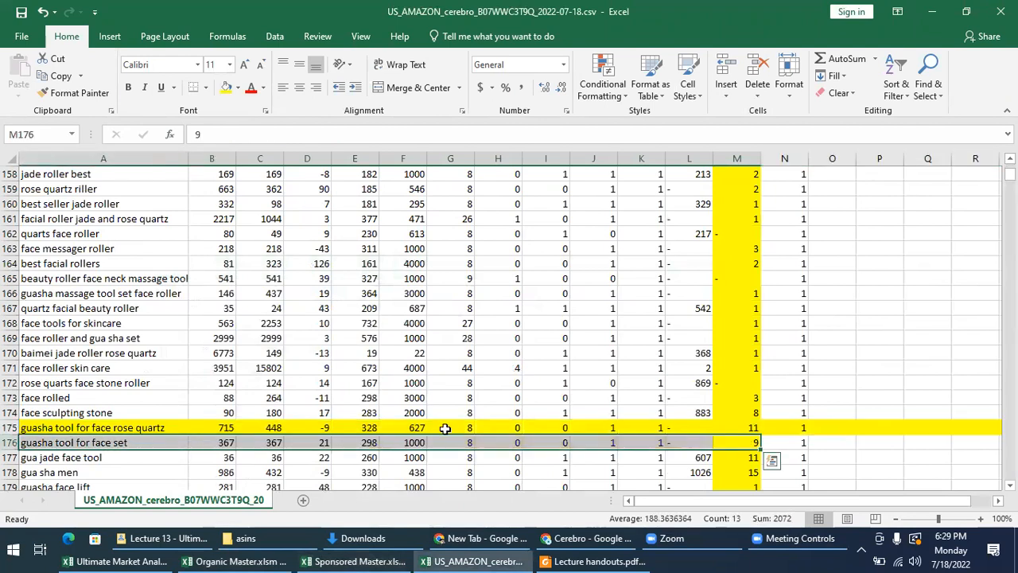
Find all matches for "guasha tool for face" within the selected cells of row 176 and close the search
key(ctrl+f)
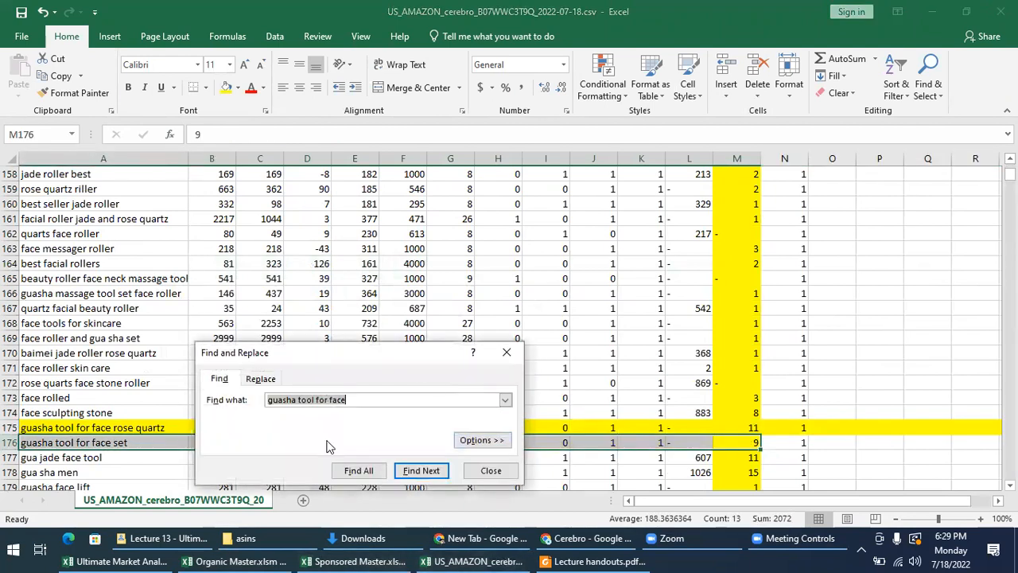
click(359, 470)
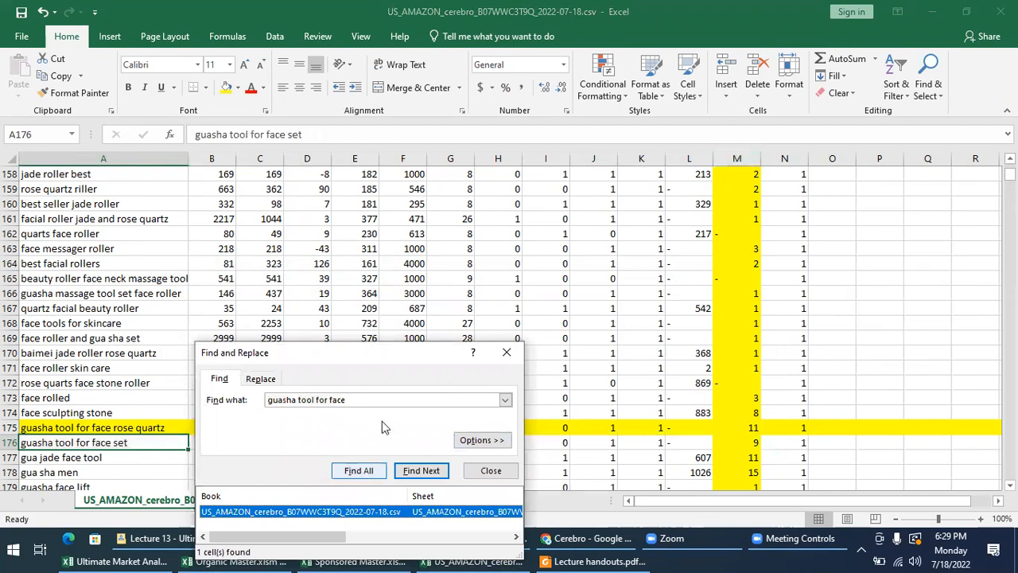
drag(380, 350, 380, 167)
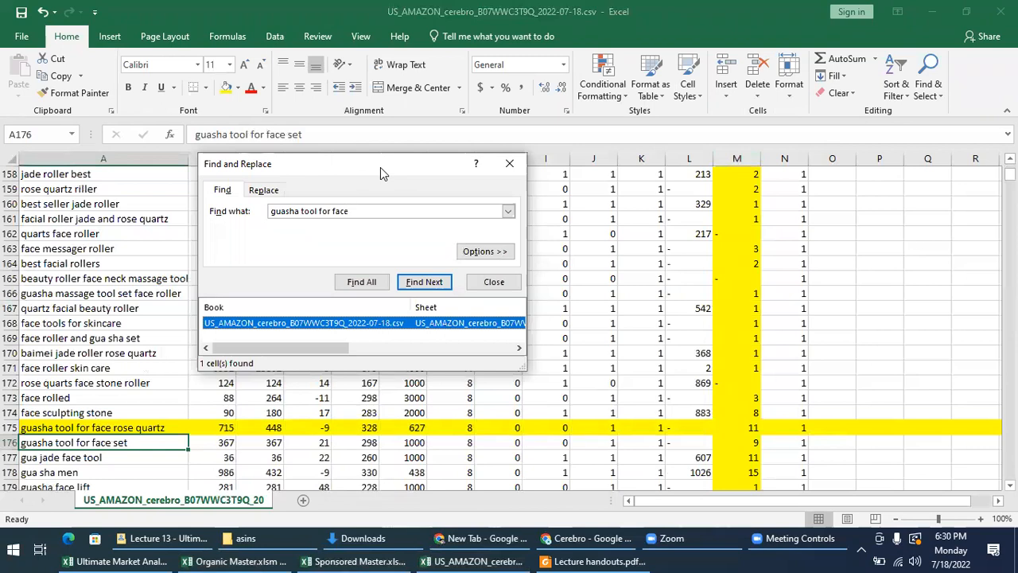
click(509, 163)
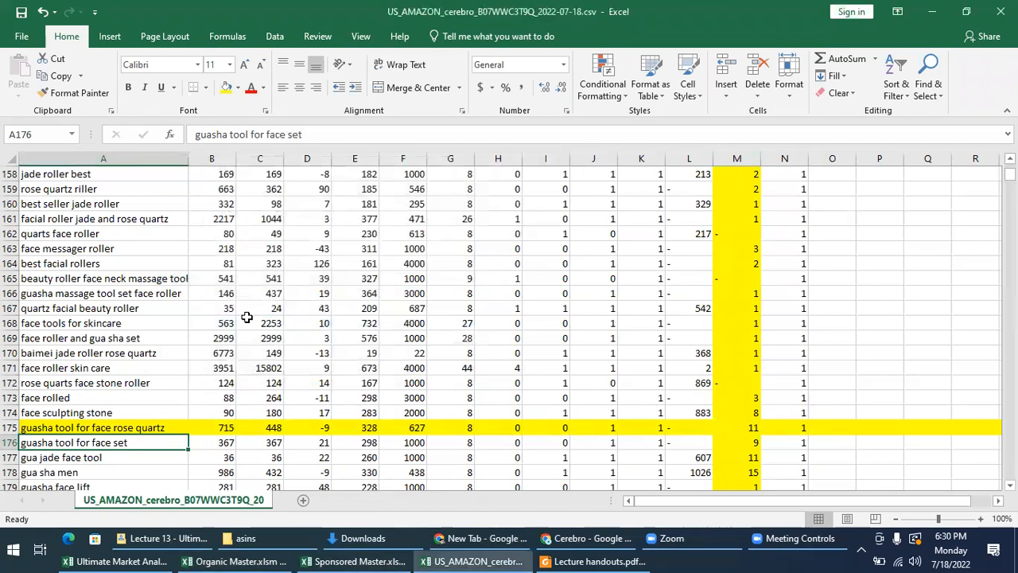
Copy the keyword "jade roller for face" from Sponsored Master.xlsm and find all its matches in the B07WWC3T9Q CSV
key(alt+Tab)
click(56, 269)
key(ctrl+c)
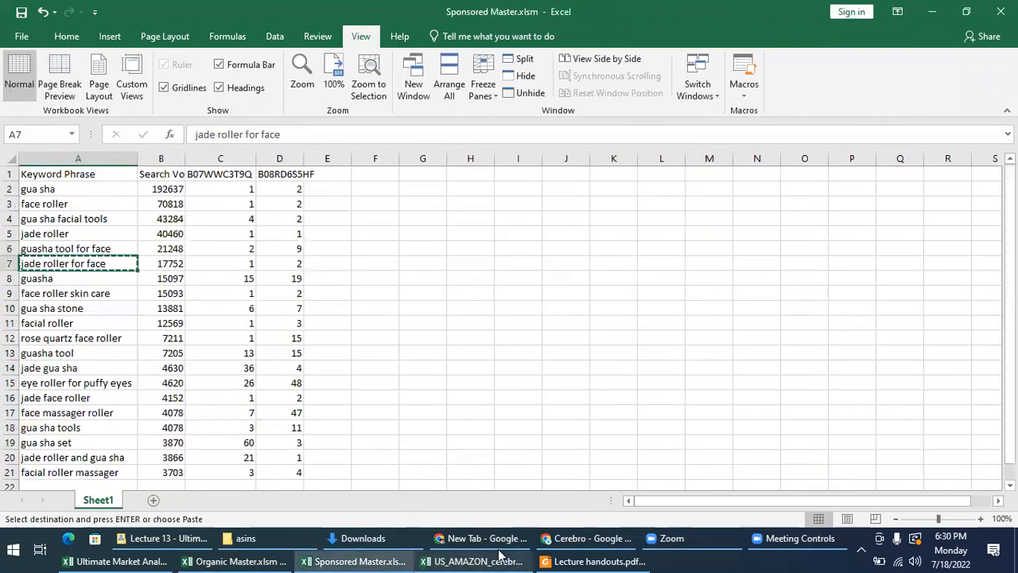
click(500, 556)
key(ctrl+f)
key(ctrl+v)
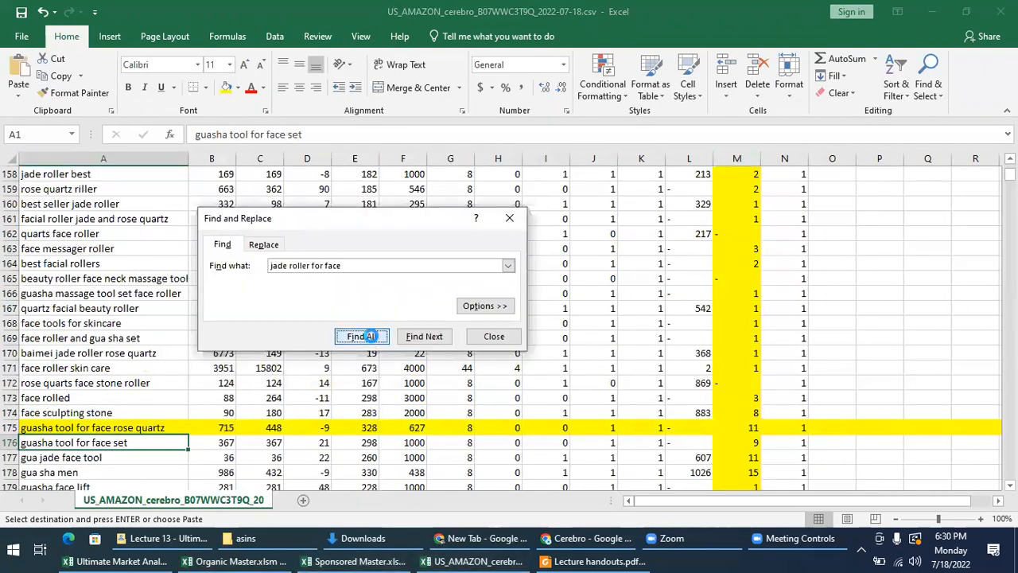
click(361, 335)
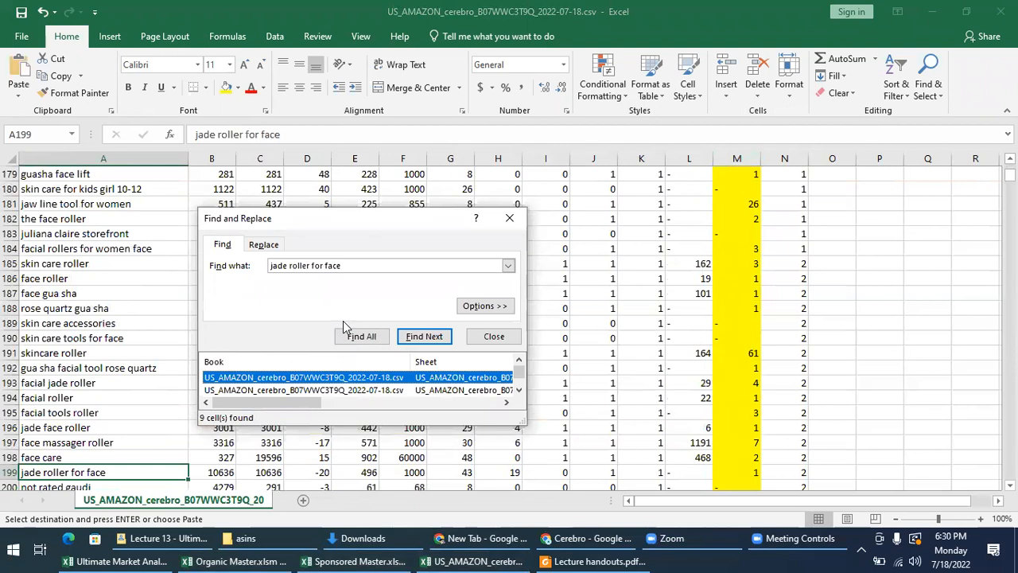
Find all cells in the B07WWC3T9Q CSV whose entire contents match "jade roller for face" and close the search
click(484, 305)
click(368, 372)
click(365, 318)
click(367, 372)
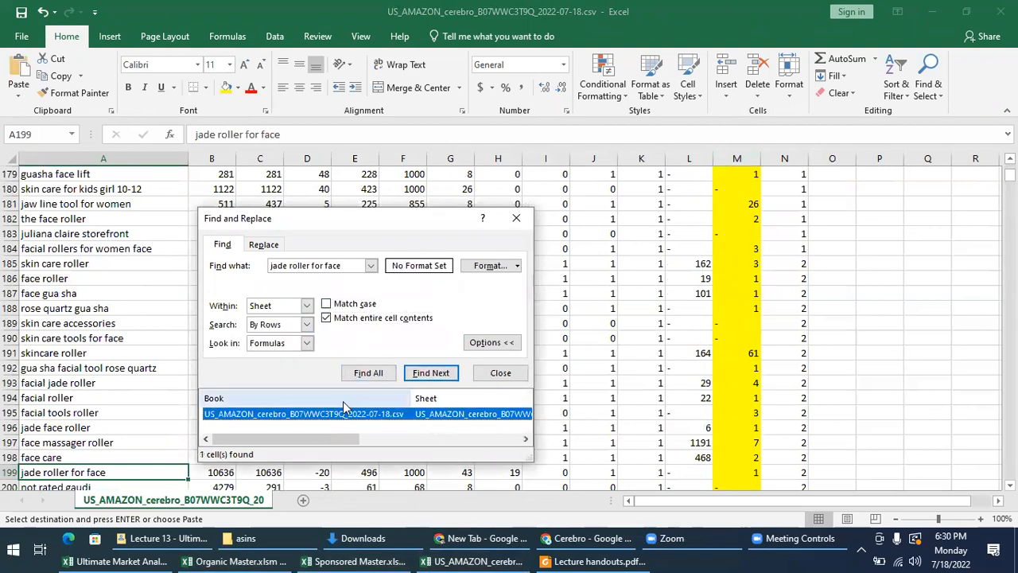
key(Escape)
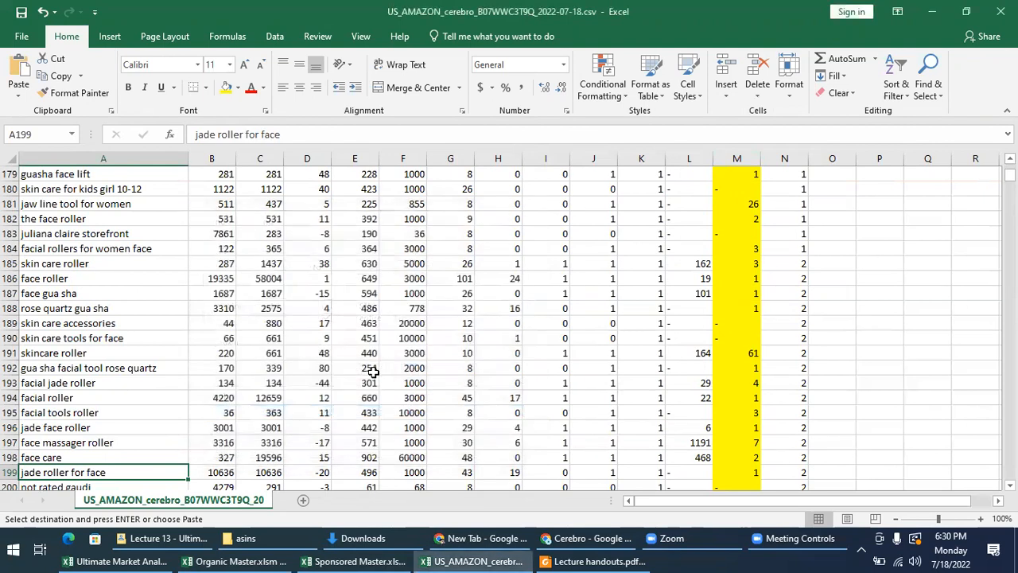
Compare the "jade roller for face" sponsored rank in the CSV with its B07WWC3T9Q value in Sponsored Master.xlsm
scroll(364, 374, down, 1)
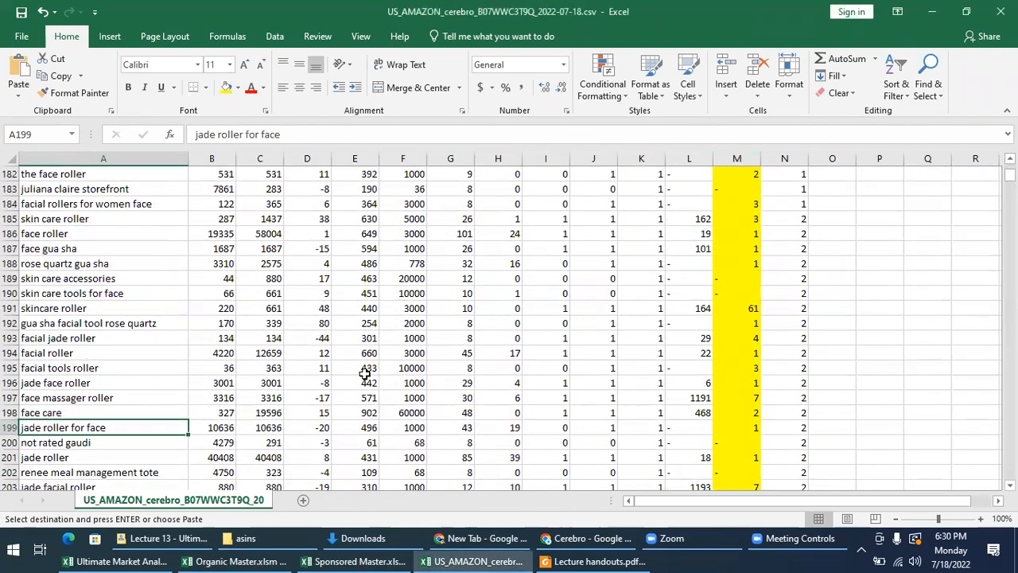
click(6, 427)
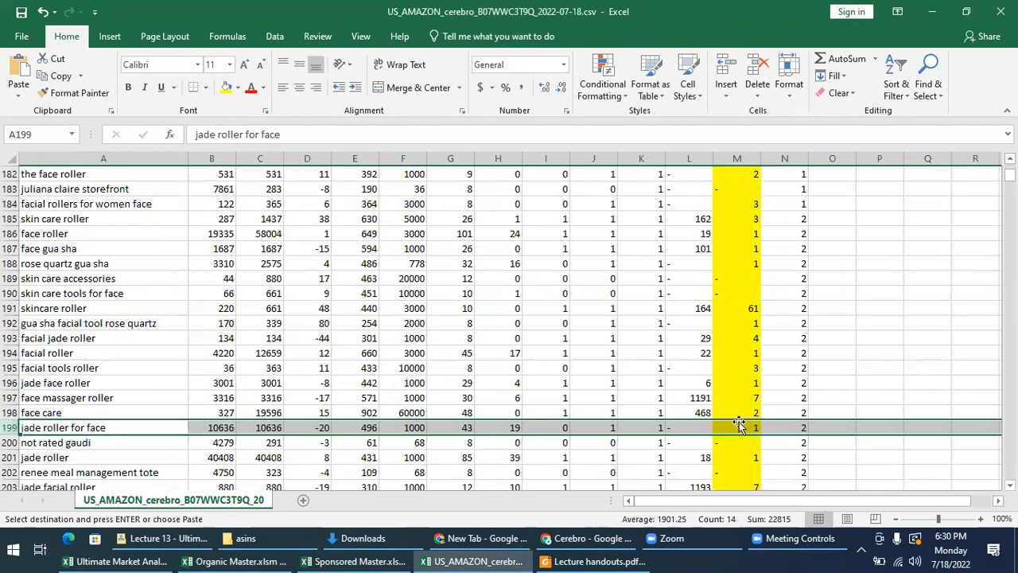
click(362, 559)
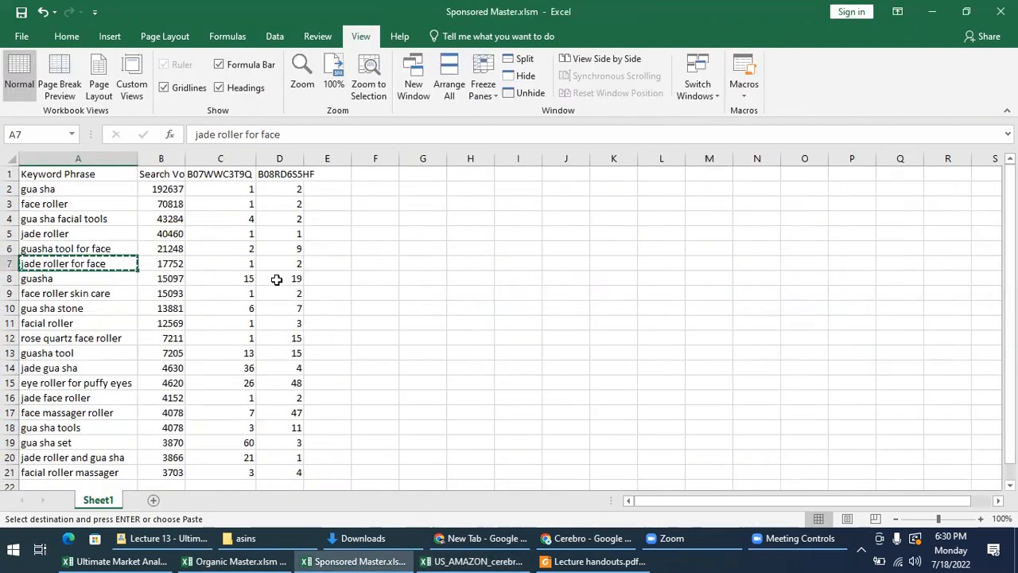
click(247, 264)
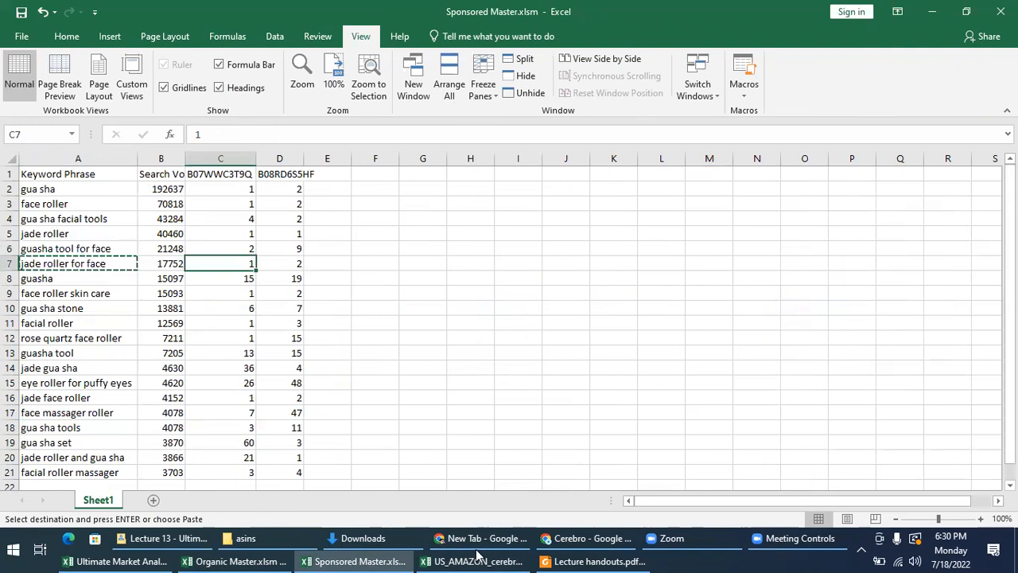
Switch to Lecture handouts.pdf and highlight the bullet about updating the bsr and 6 months bsr
click(578, 559)
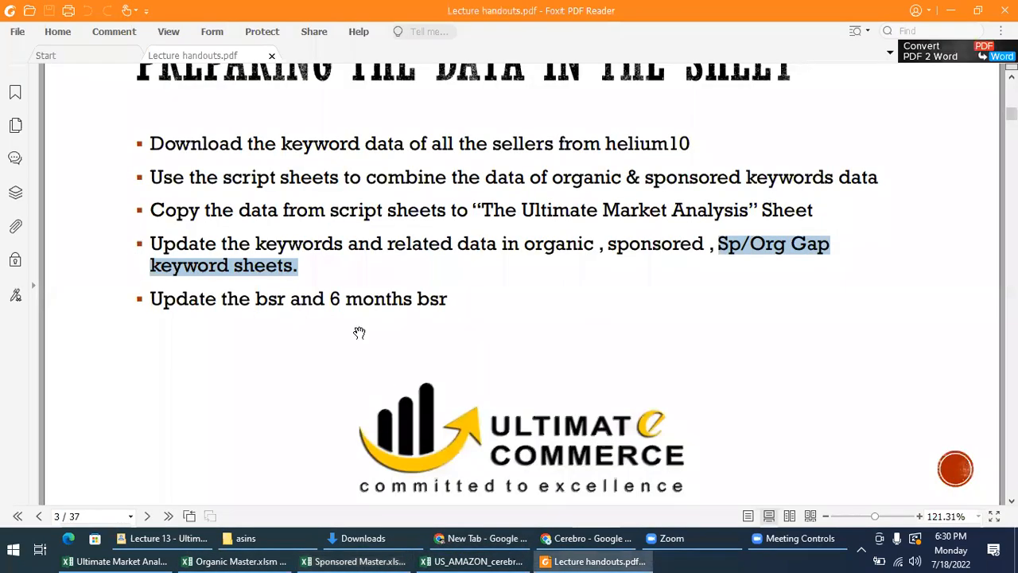
scroll(359, 333, down, 1)
drag(188, 253, 454, 258)
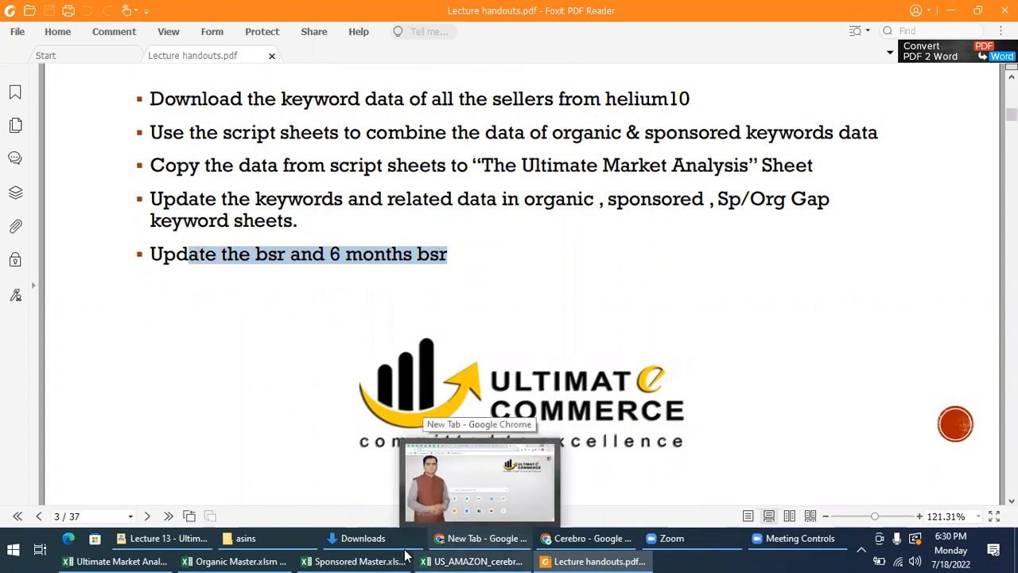
Switch to Ultimate Market Analysis - Template.xlsx and locate the BSR - 6 months and BSR columns on the Market analysis sheet
click(125, 557)
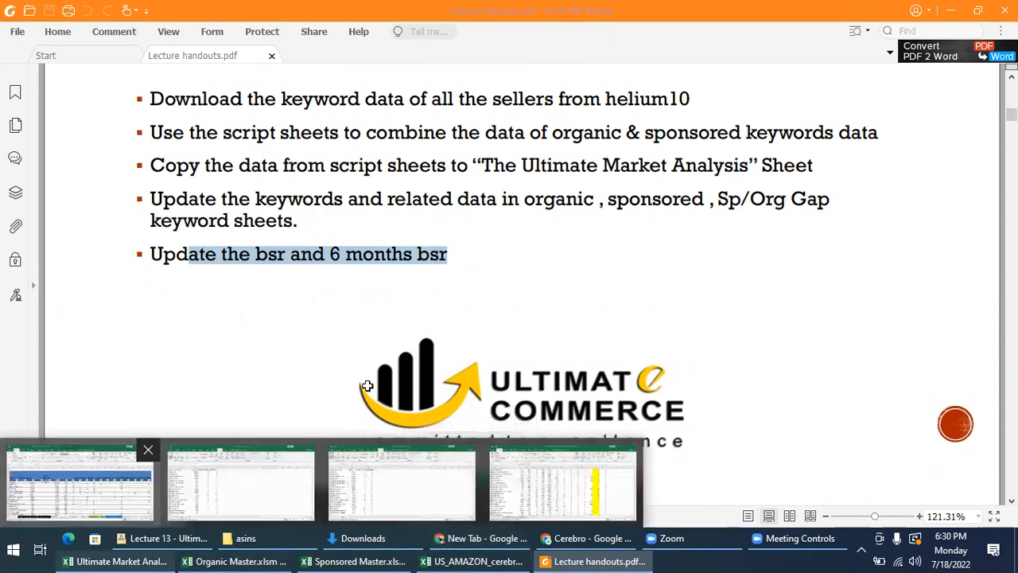
click(117, 499)
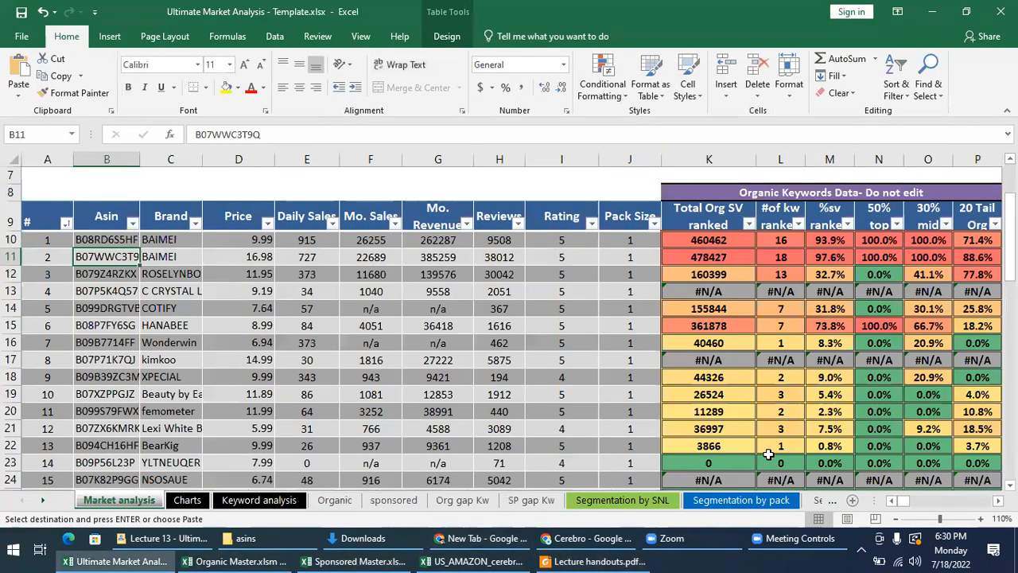
mouse_move(907, 500)
mouse_down()
mouse_move(930, 505)
mouse_move(920, 502)
mouse_up()
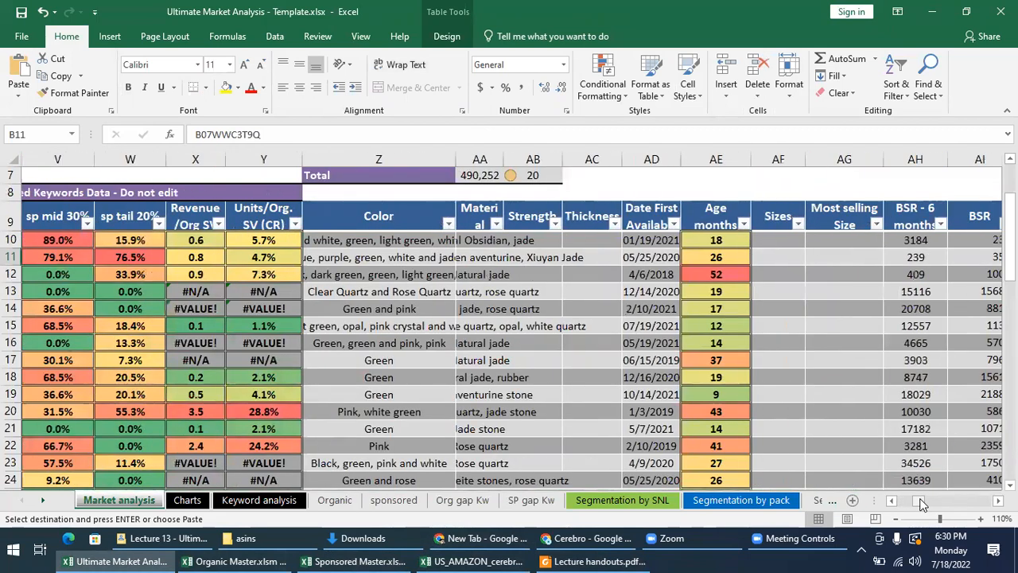
click(908, 243)
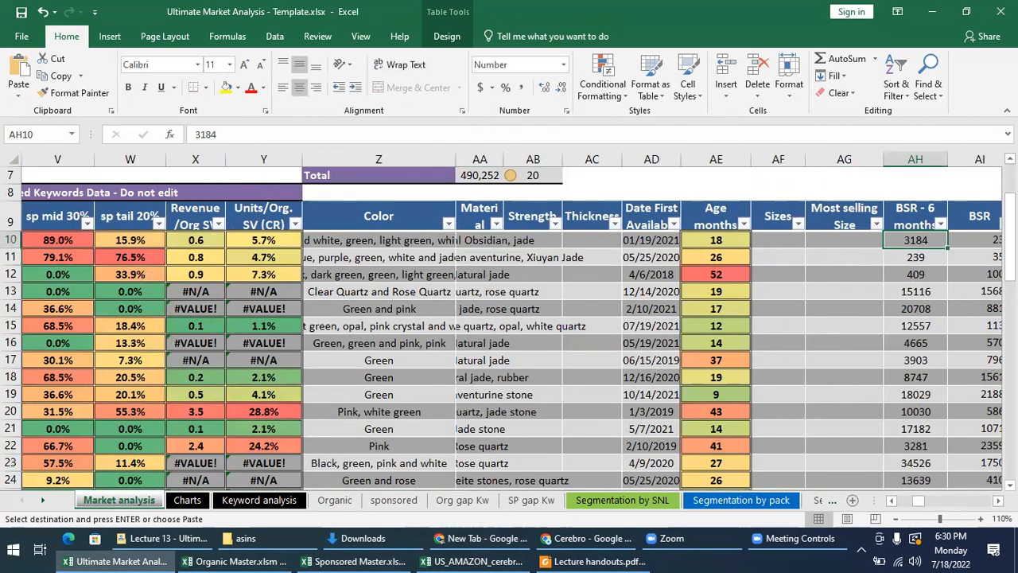
key(Right)
key(Down)
key(Down)
key(Left)
key(Up)
key(Up)
key(Up)
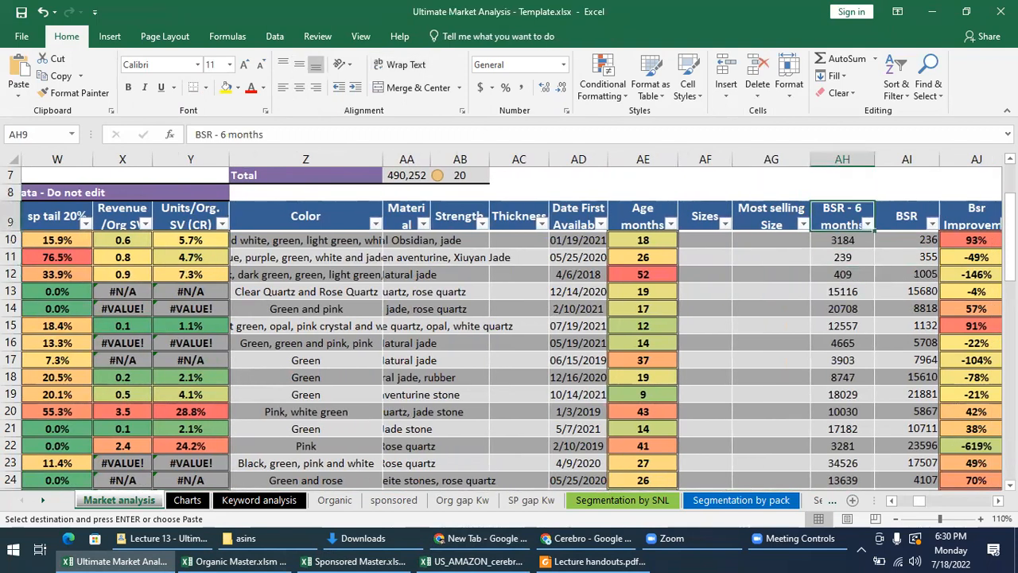
Look through the first products' values in the BSR - 6 months column and return to the first product
key(Down)
key(Down)
key(Down)
key(Down)
key(Down)
key(Down)
key(Down)
key(Up)
key(Up)
key(Up)
key(Up)
key(Up)
key(Up)
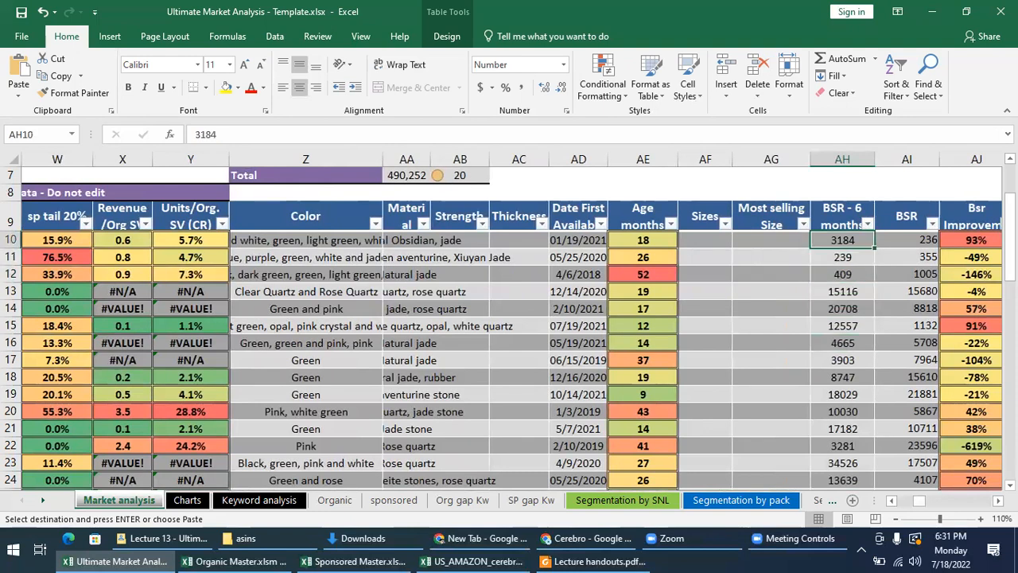
Check the Cerebro page in Chrome, then copy the ASIN B07WWC3T9Q from the header row of Organic Master.xlsm
click(580, 540)
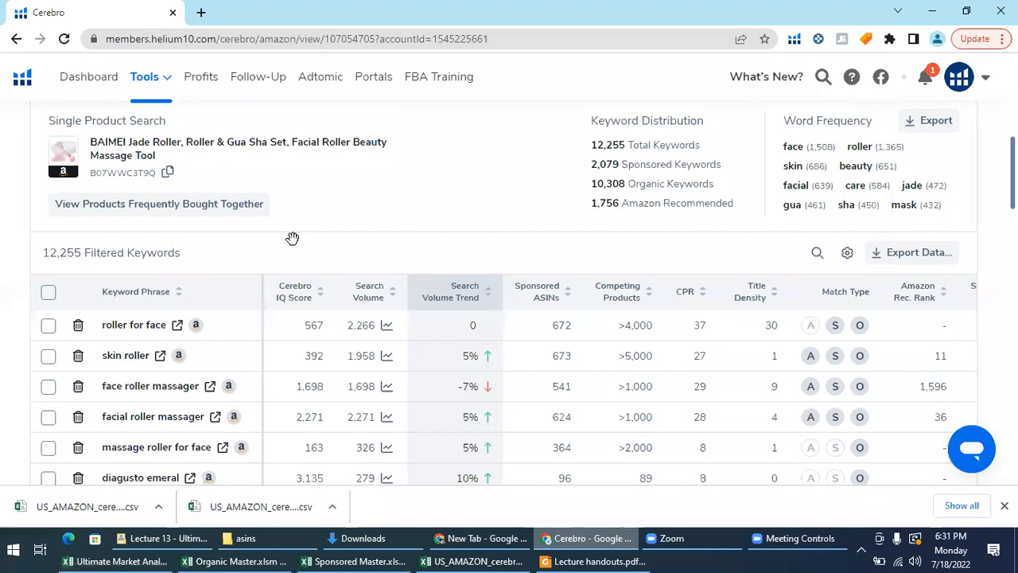
scroll(291, 239, up, 5)
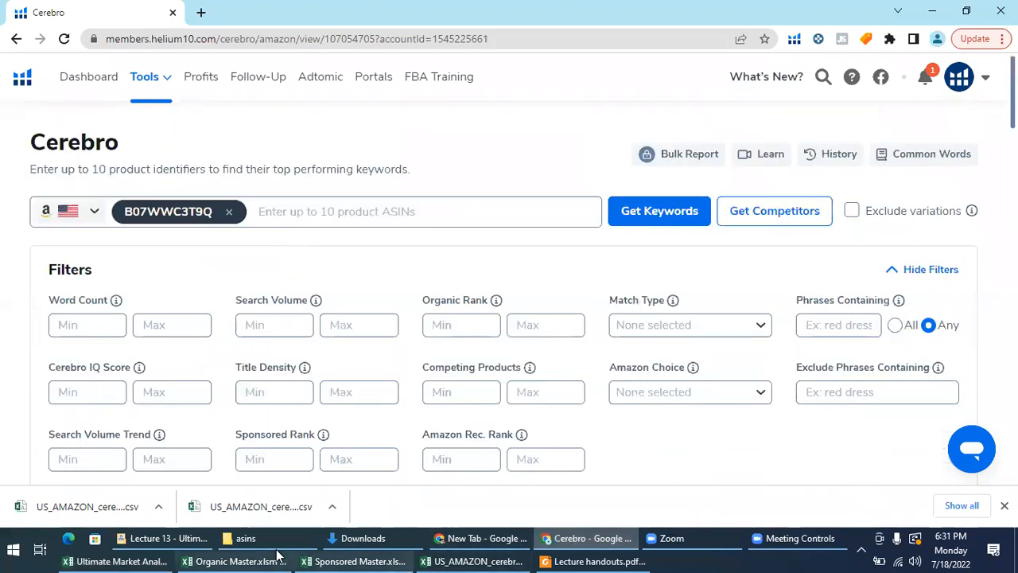
click(236, 561)
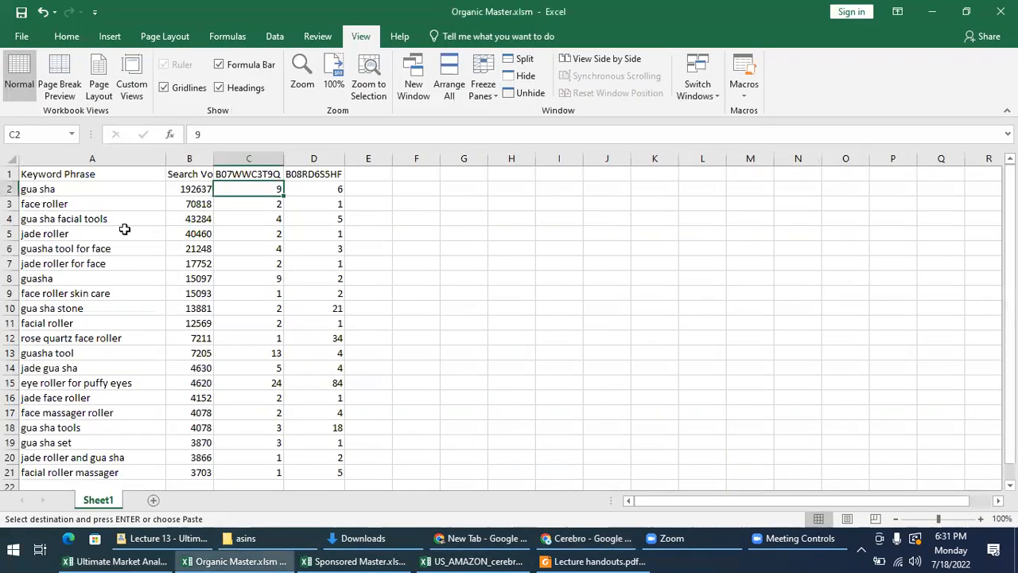
click(259, 173)
key(ctrl+c)
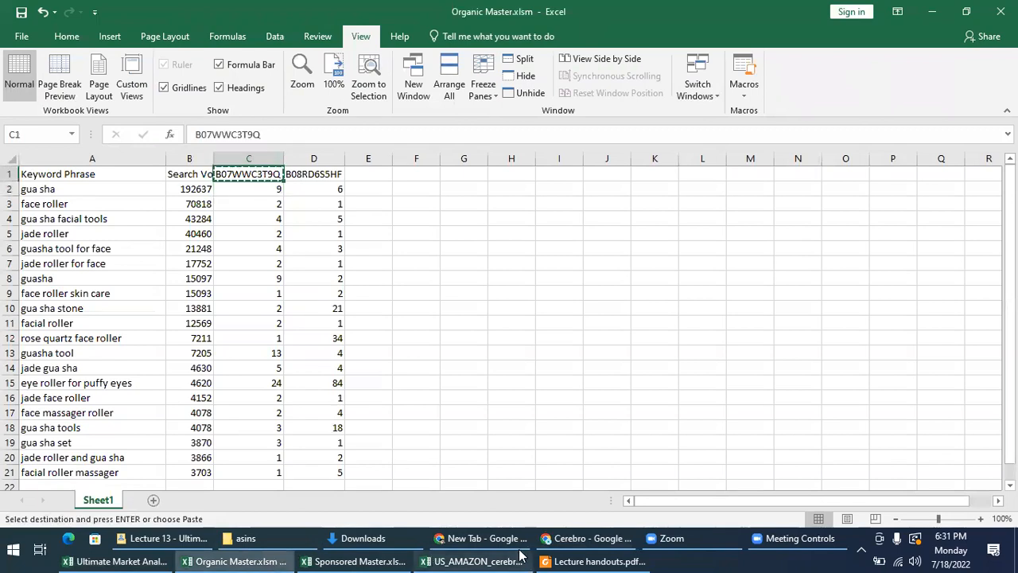
Open the Amazon product page amazon.com/dp/B07WWC3T9Q in a new Chrome tab
click(593, 539)
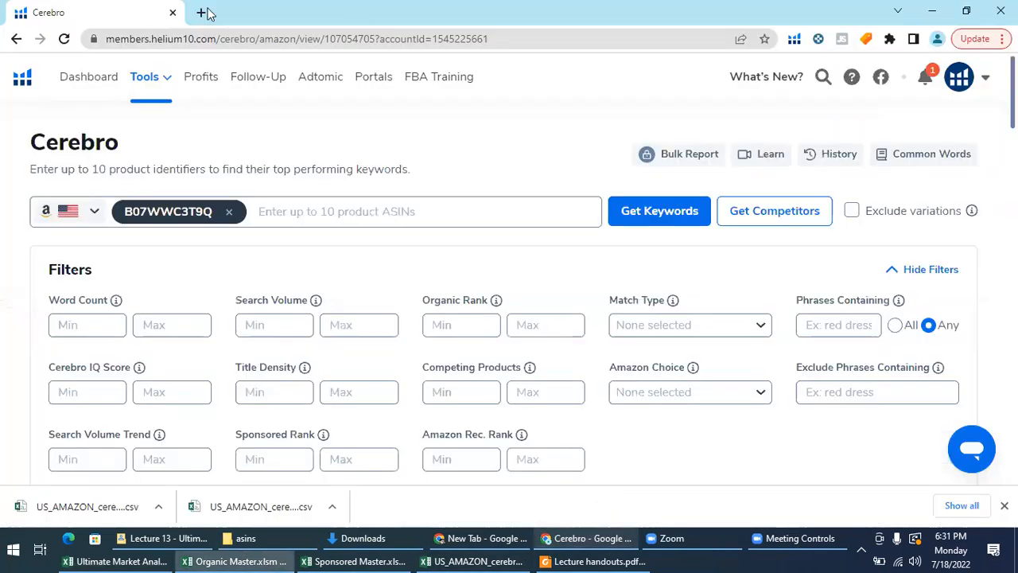
key(ctrl+t)
text(amazon.com.)
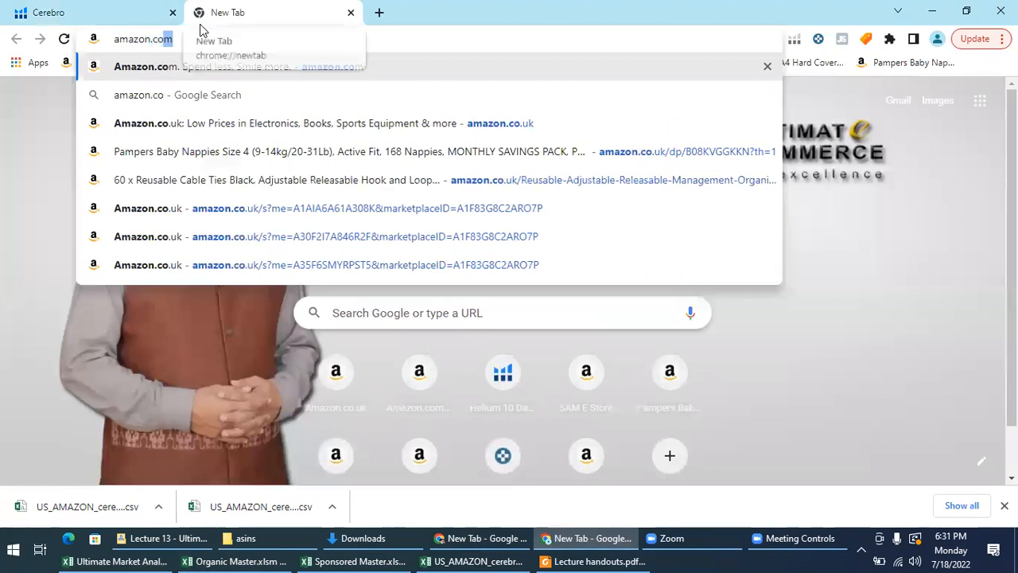
key(BackSpace)
text(/dp/)
key(ctrl+v)
key(Return)
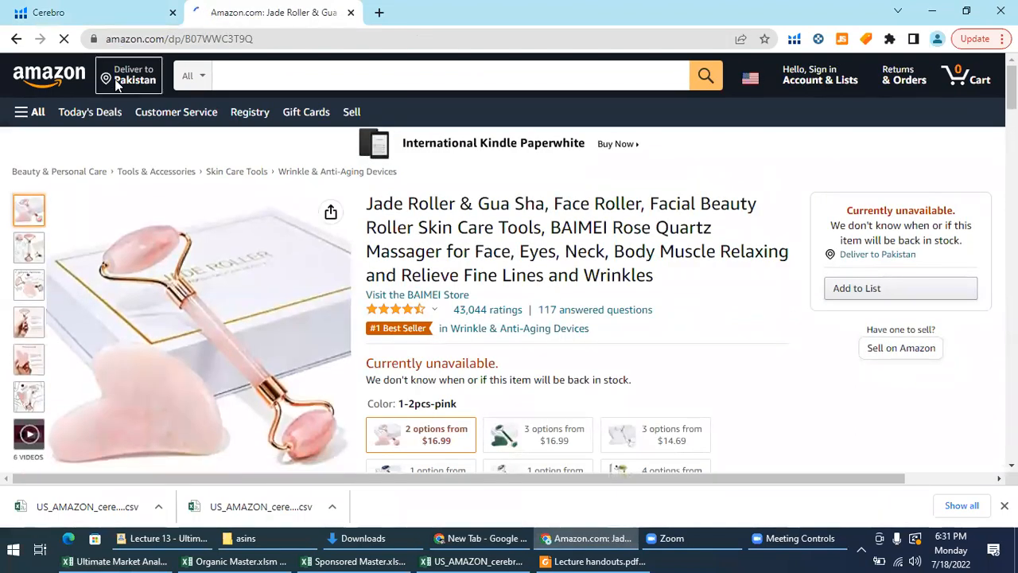
Change the Amazon delivery location to US zip code 10005 and close the browser's downloads bar
click(116, 83)
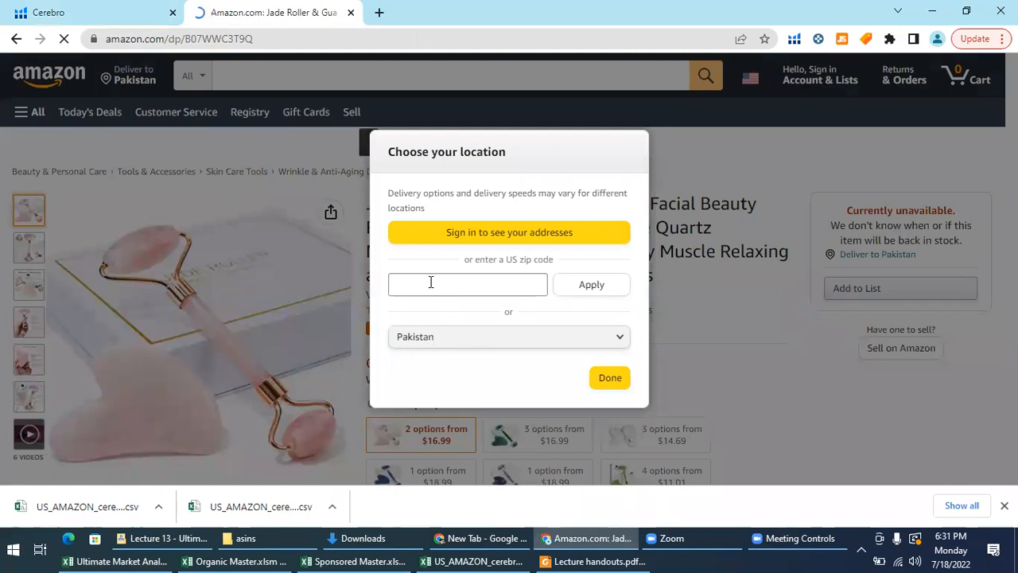
click(430, 282)
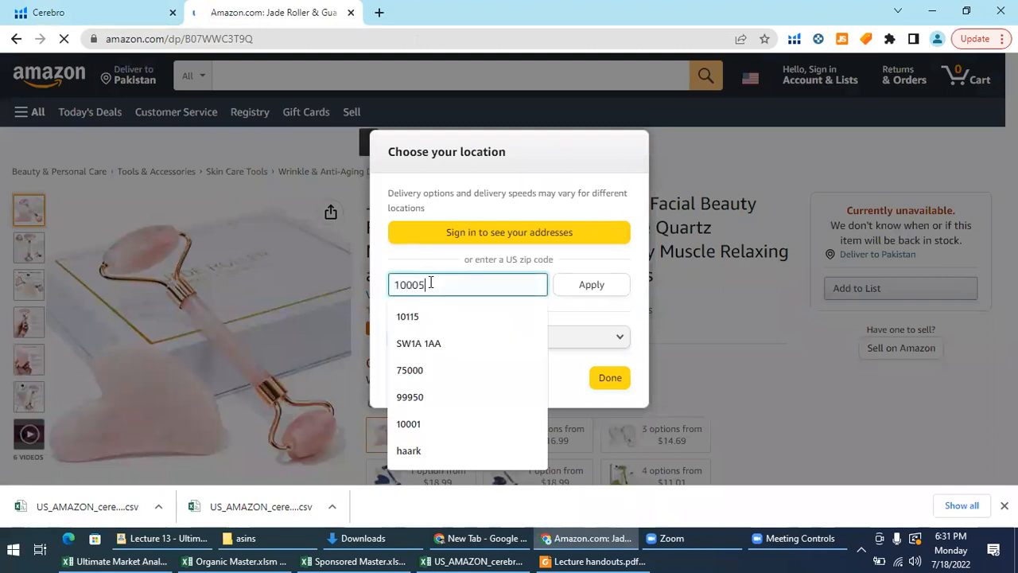
click(590, 296)
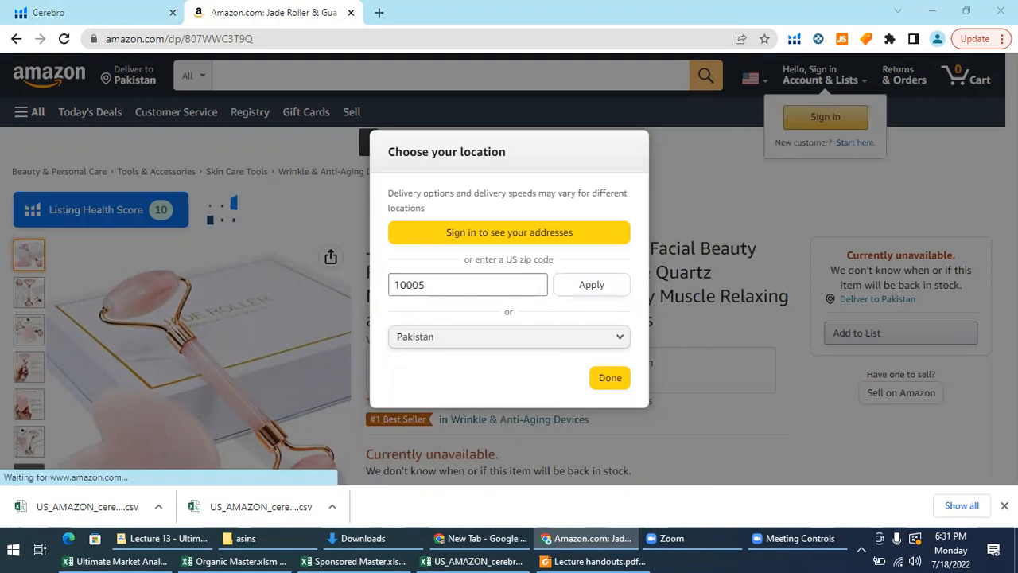
click(1004, 505)
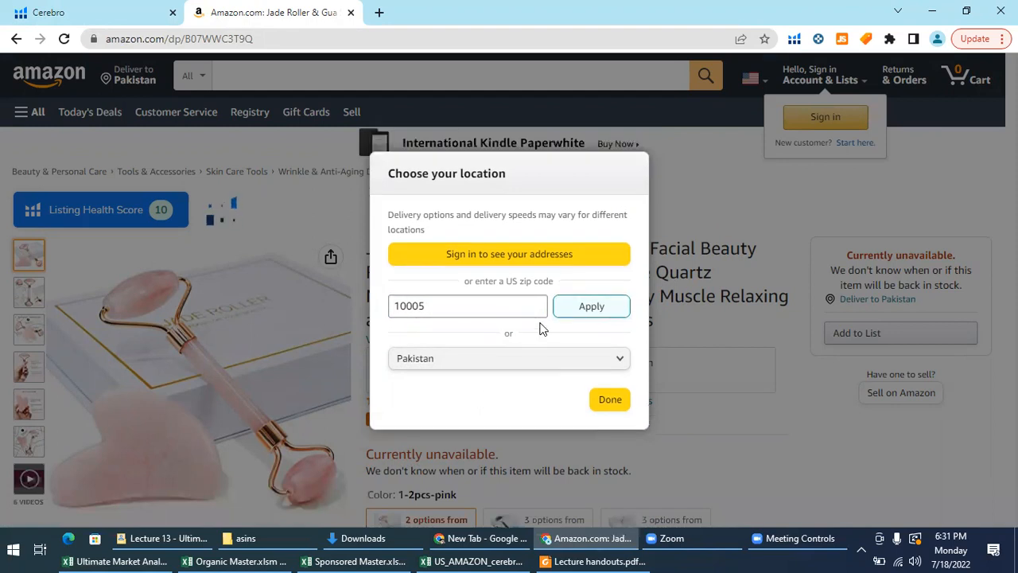
click(593, 319)
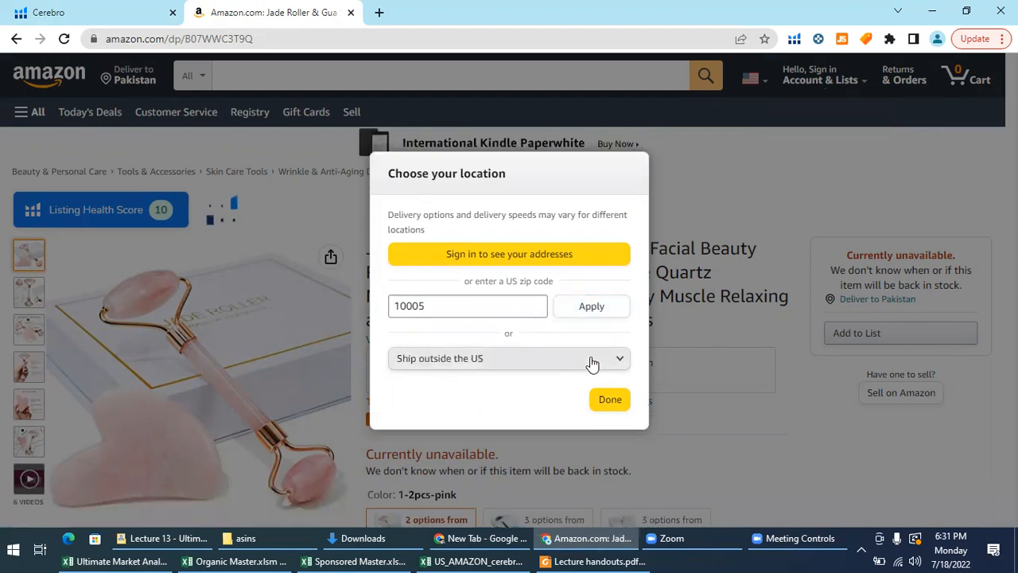
click(588, 358)
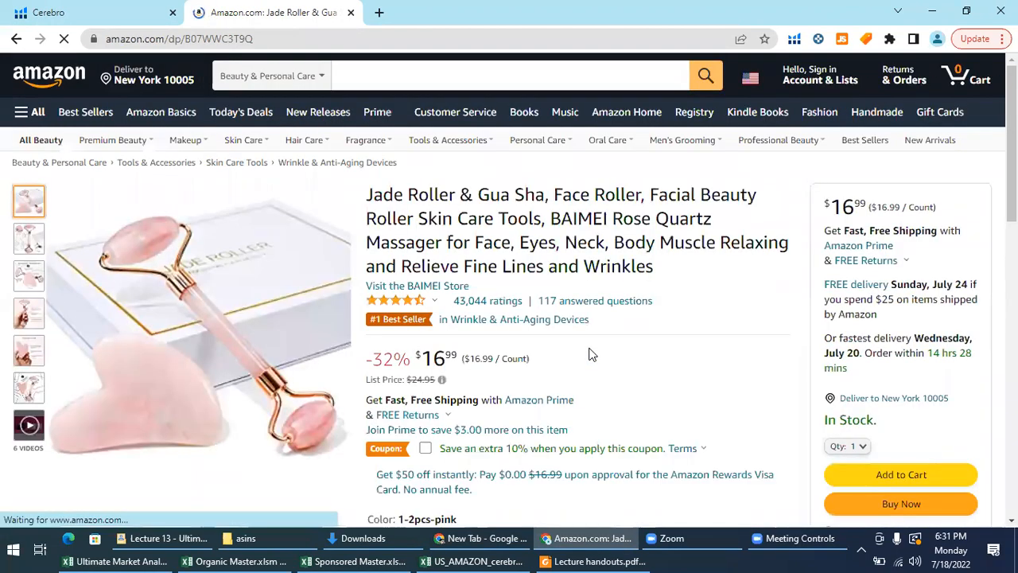
Look through the B07WWC3T9Q product page and locate the Keepa price history chart
scroll(590, 355, down, 15)
scroll(592, 354, down, 12)
scroll(594, 348, up, 15)
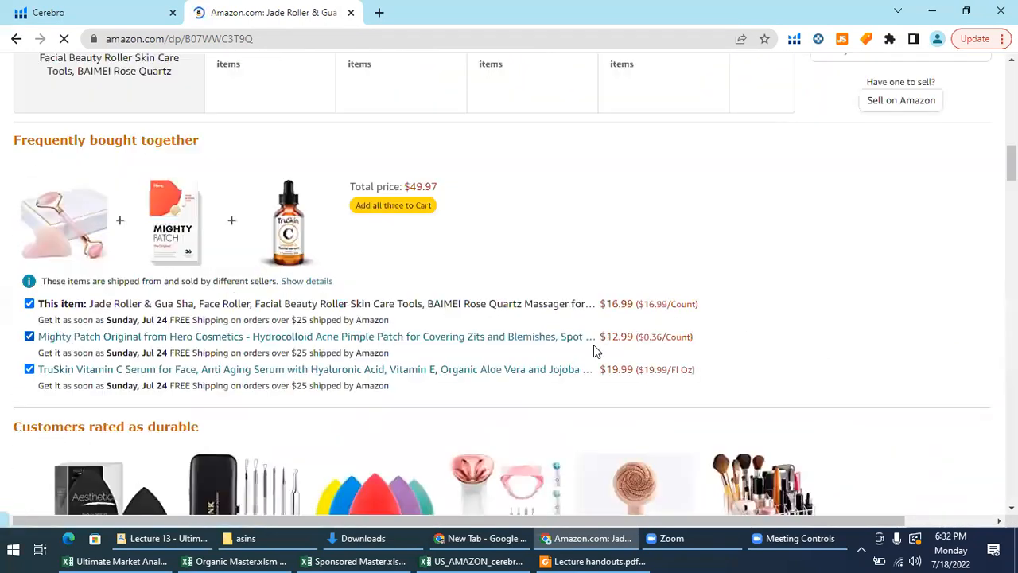
scroll(594, 350, up, 10)
scroll(594, 349, down, 5)
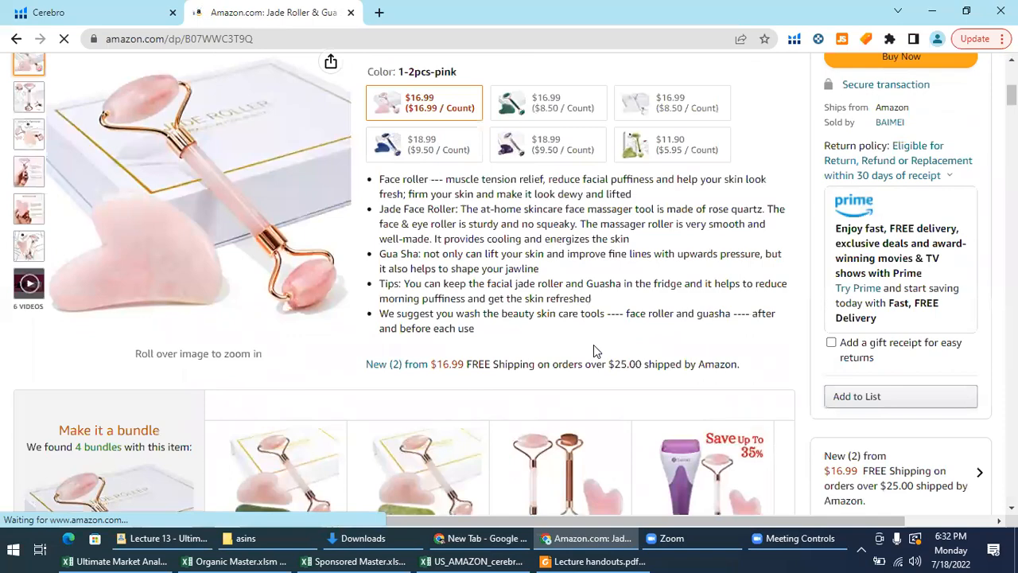
scroll(593, 351, down, 8)
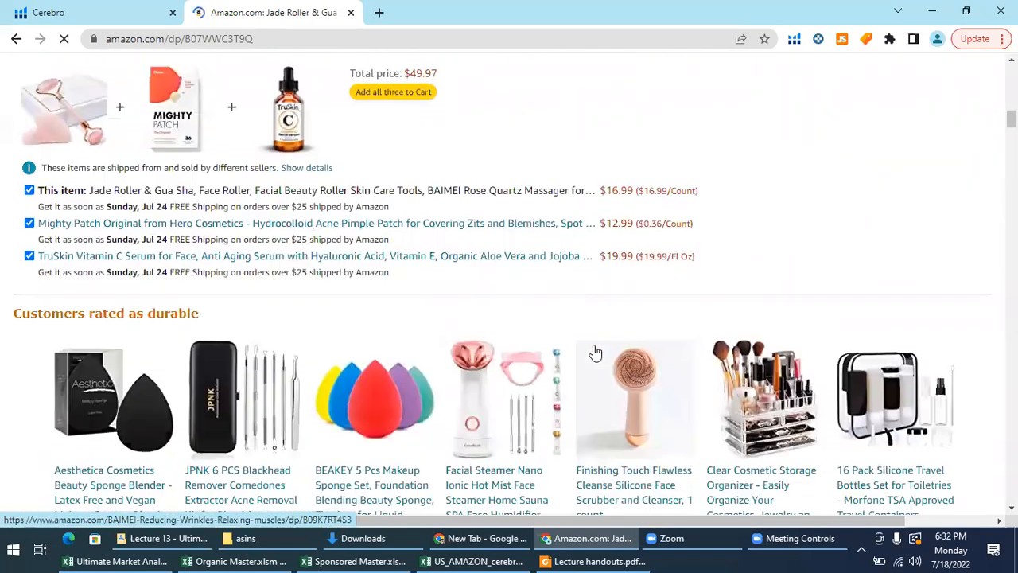
scroll(594, 353, down, 15)
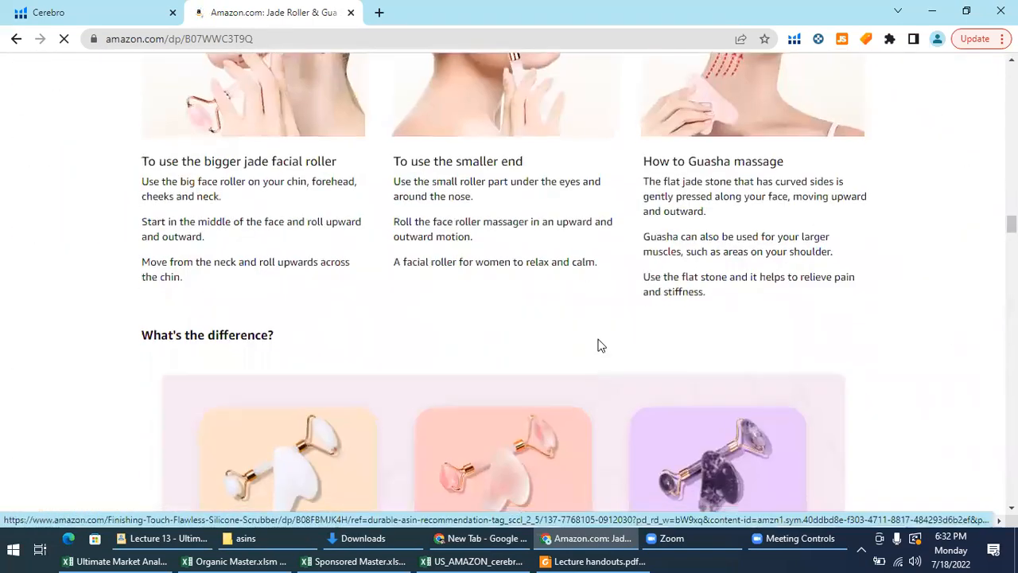
scroll(601, 345, down, 20)
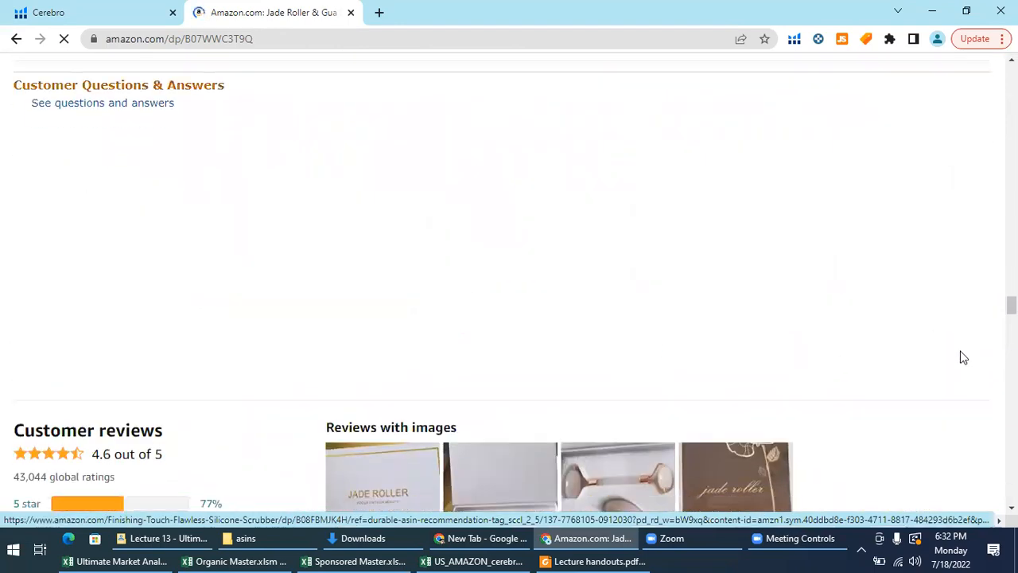
scroll(963, 357, down, 8)
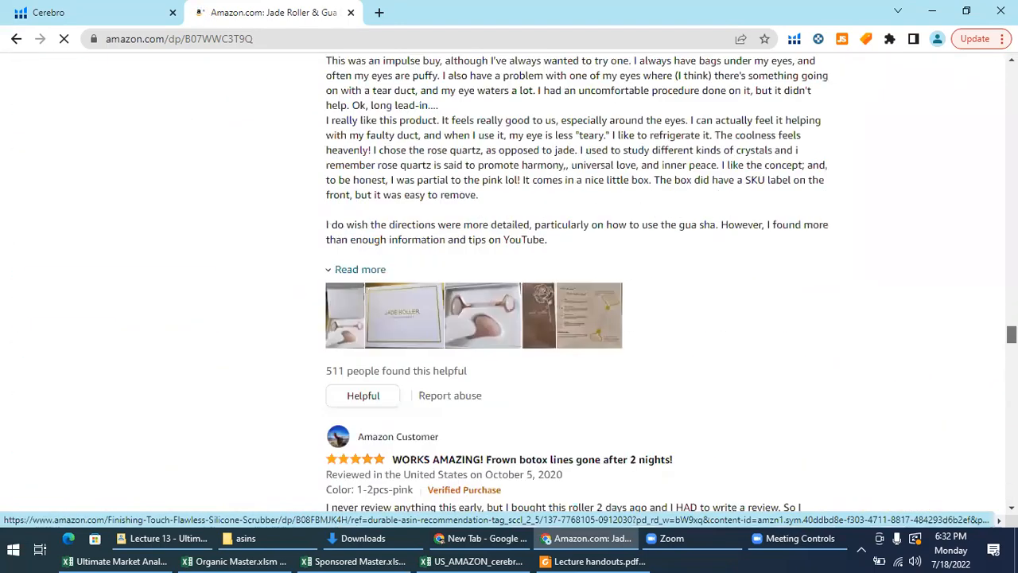
scroll(509, 286, down, 20)
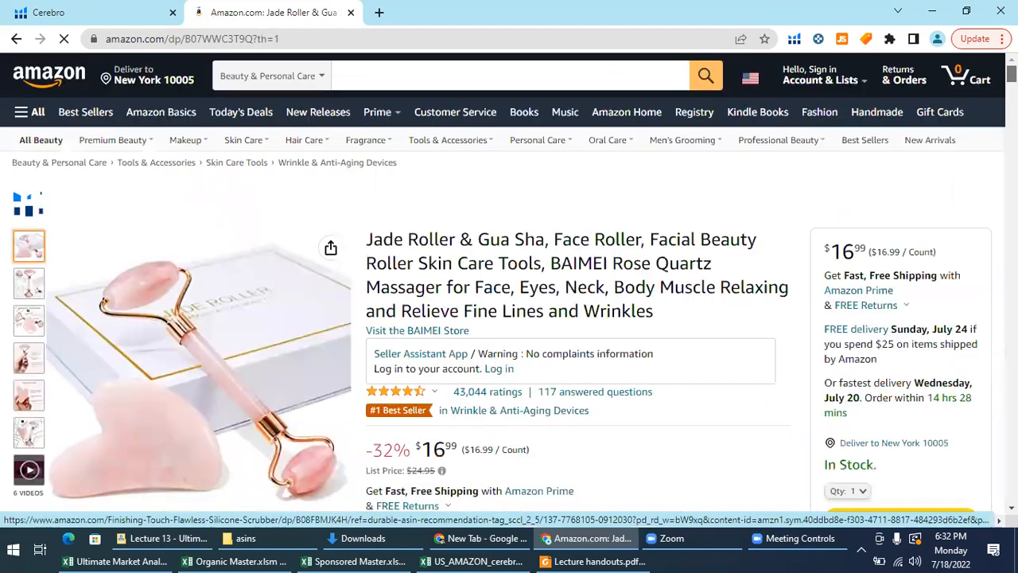
scroll(769, 241, down, 7)
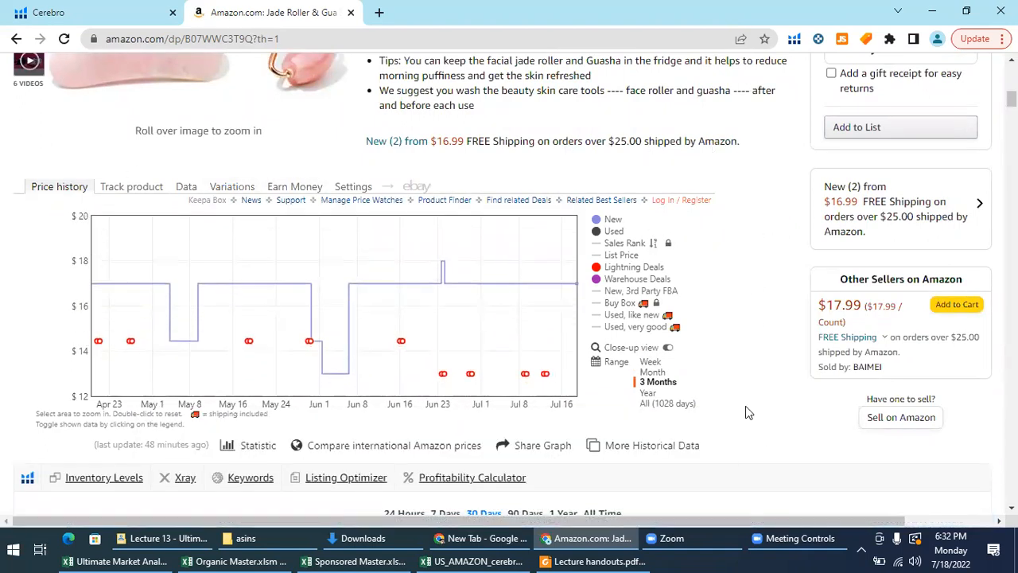
Show one year of history in the Helium 10 sales rank chart and in the Keepa price history chart
scroll(747, 406, down, 5)
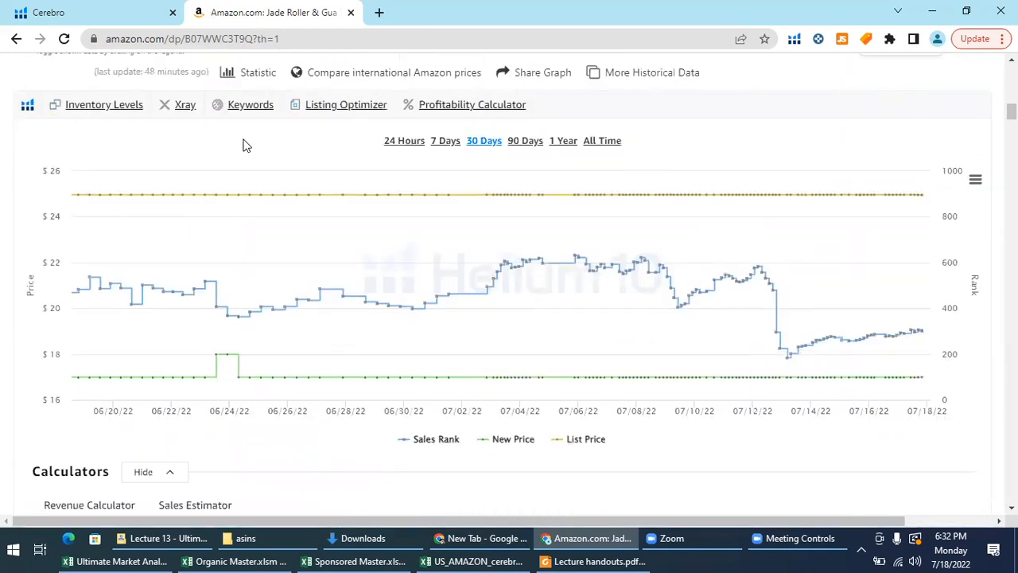
click(562, 140)
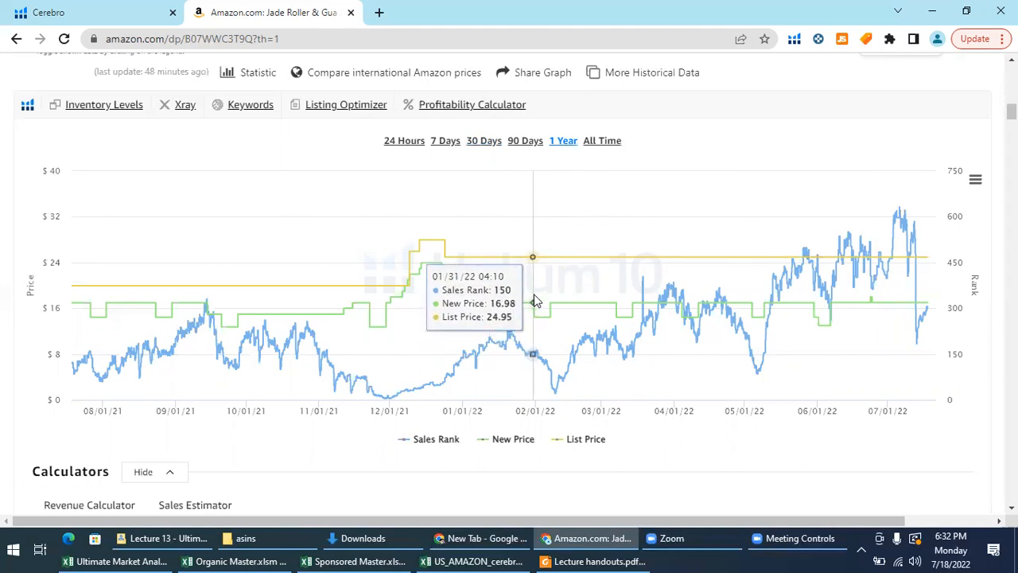
scroll(552, 289, up, 4)
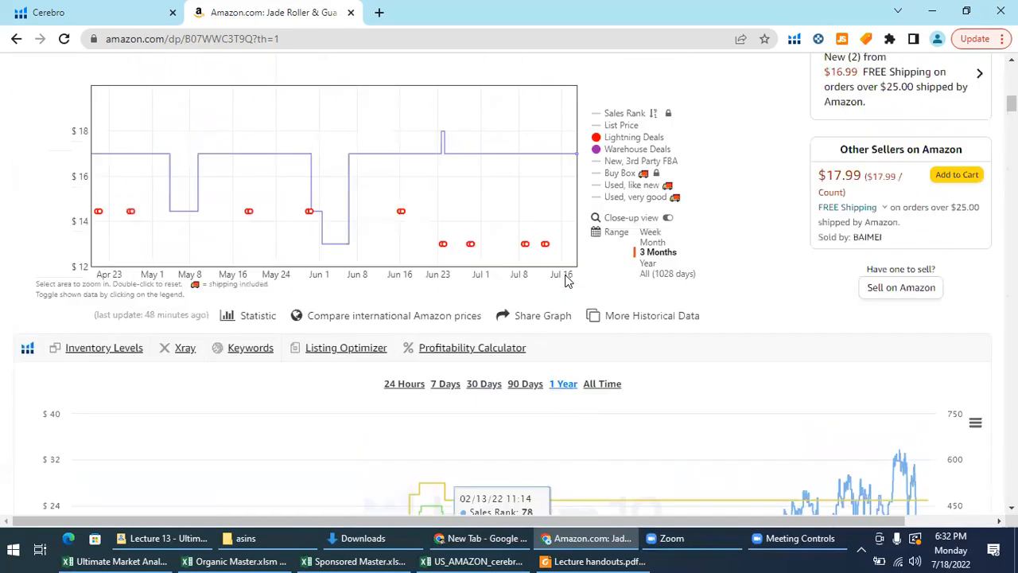
scroll(567, 275, up, 1)
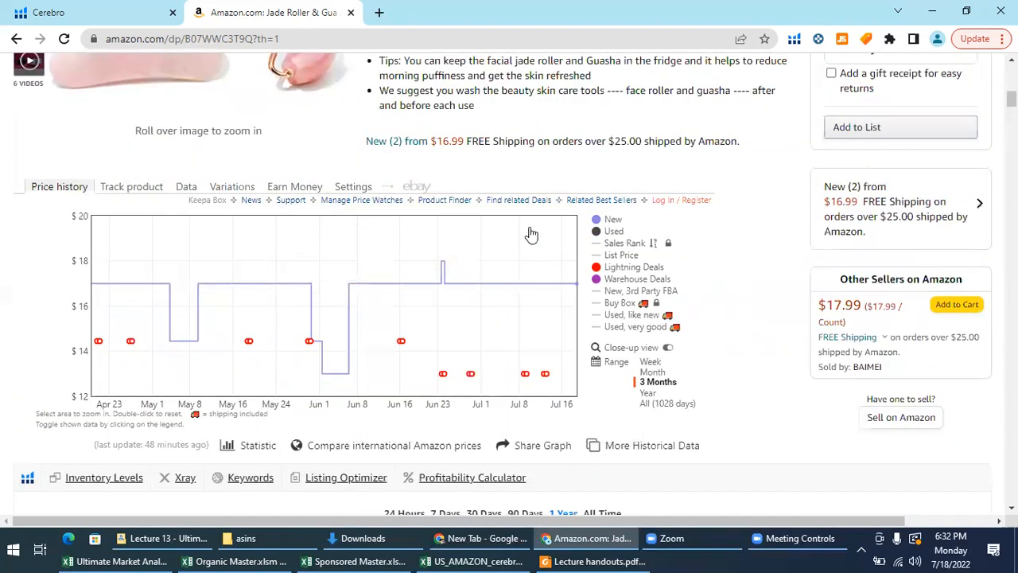
click(651, 393)
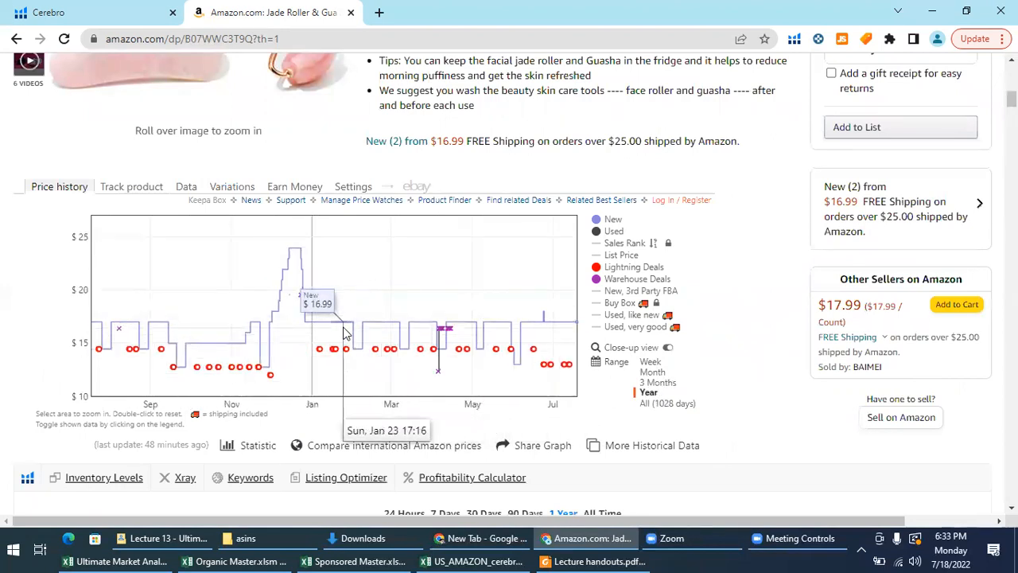
Try to show Sales Rank in the Keepa chart and log in to Keepa with the saved username and password
click(625, 244)
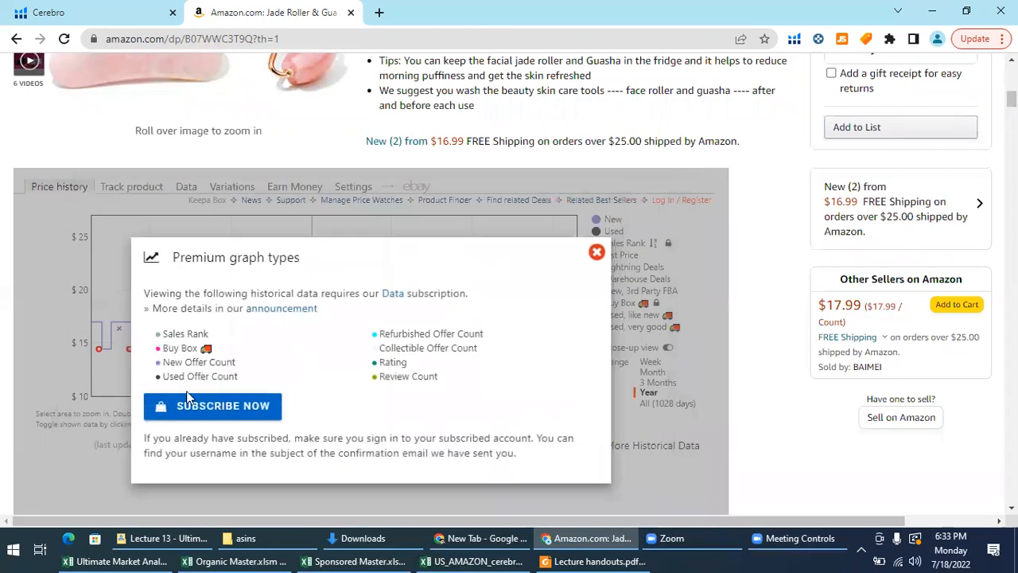
click(600, 254)
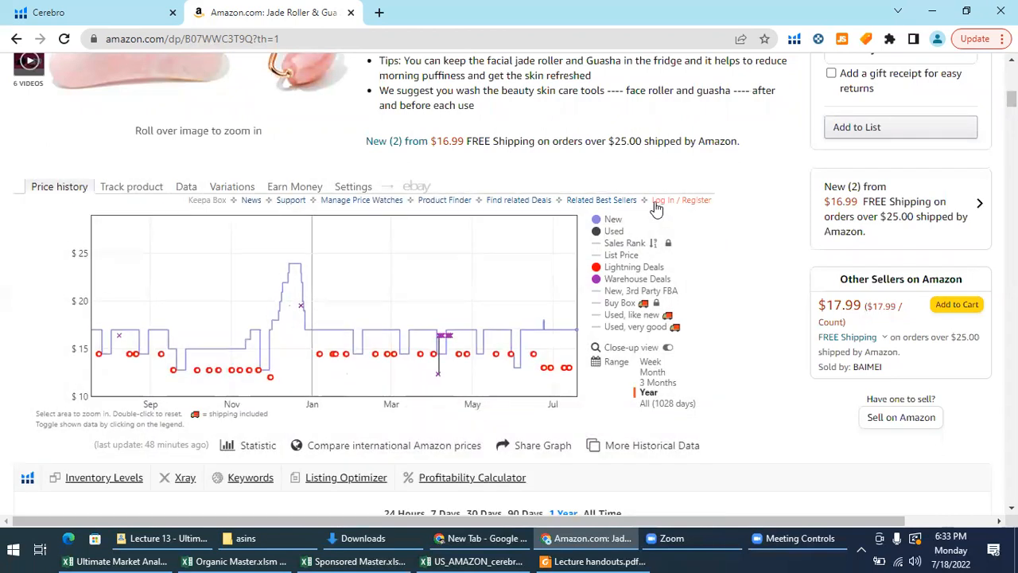
click(657, 202)
click(310, 403)
click(334, 77)
scroll(421, 310, down, 3)
scroll(590, 353, up, 2)
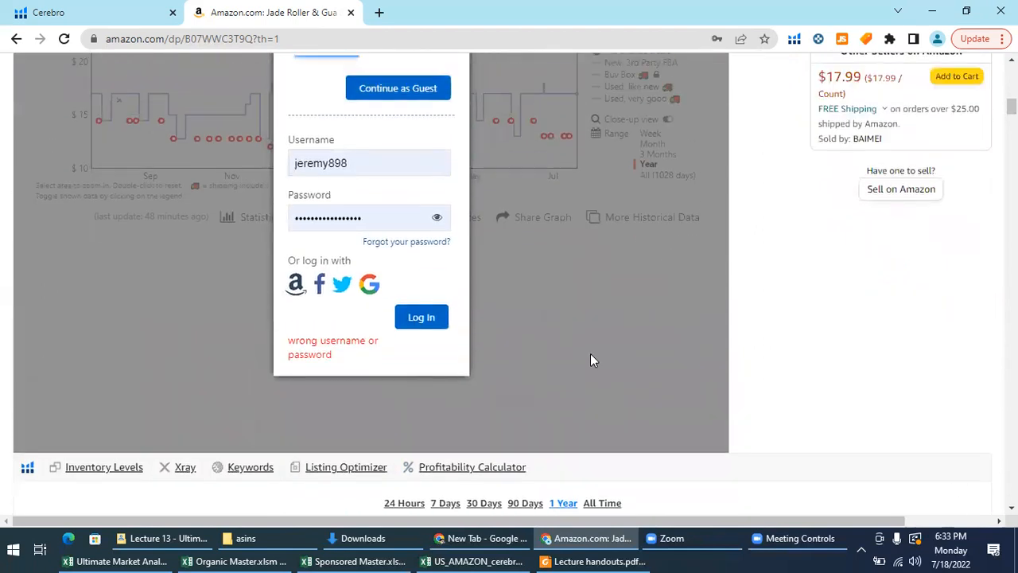
click(451, 109)
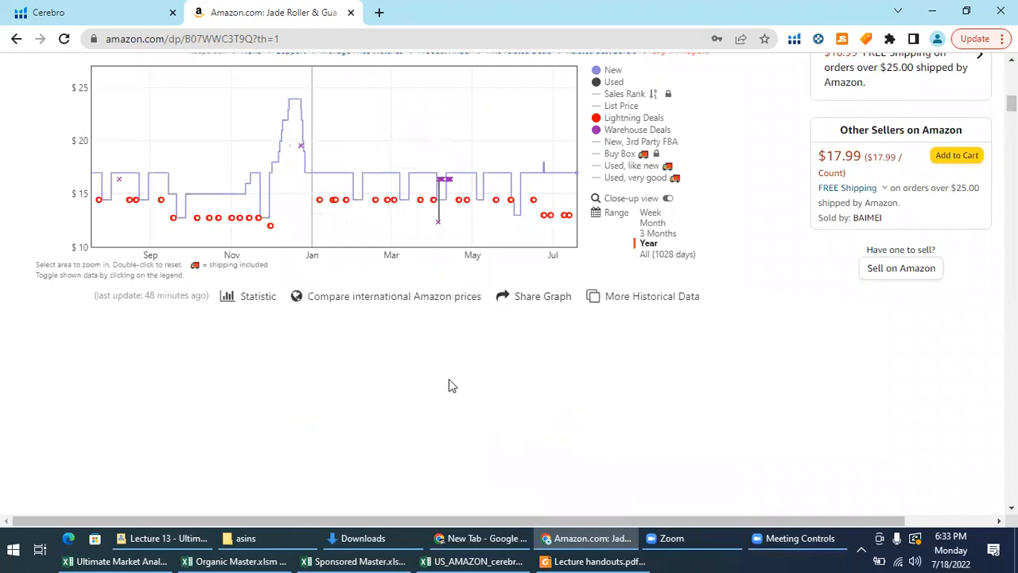
scroll(423, 371, up, 2)
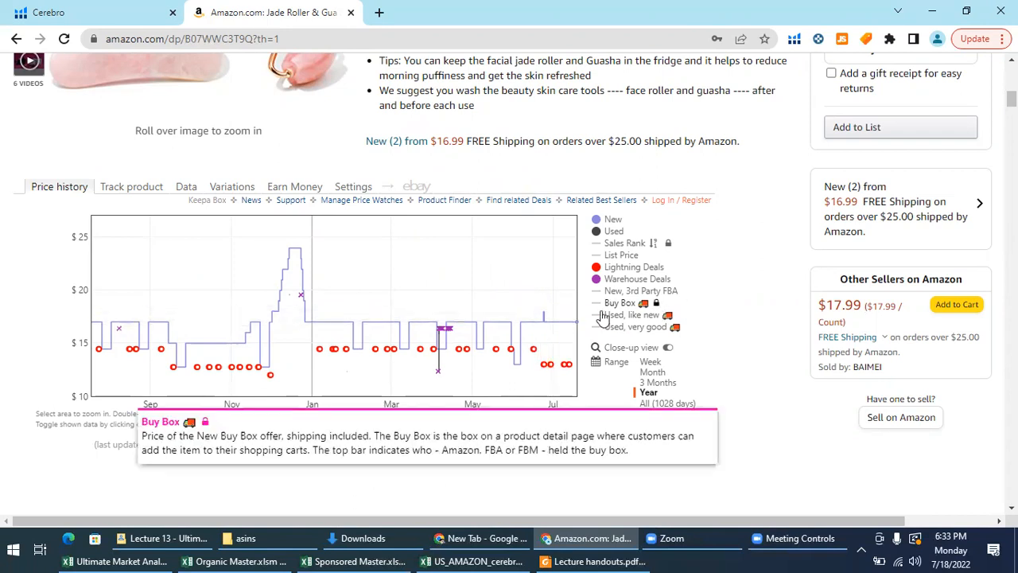
Check the Helium 10 rank chart, then switch to Lecture handouts.pdf in Foxit and review the "Preparing the Data in the Sheet" page through the Sp/Org Gap point
scroll(638, 343, down, 1)
scroll(638, 343, down, 10)
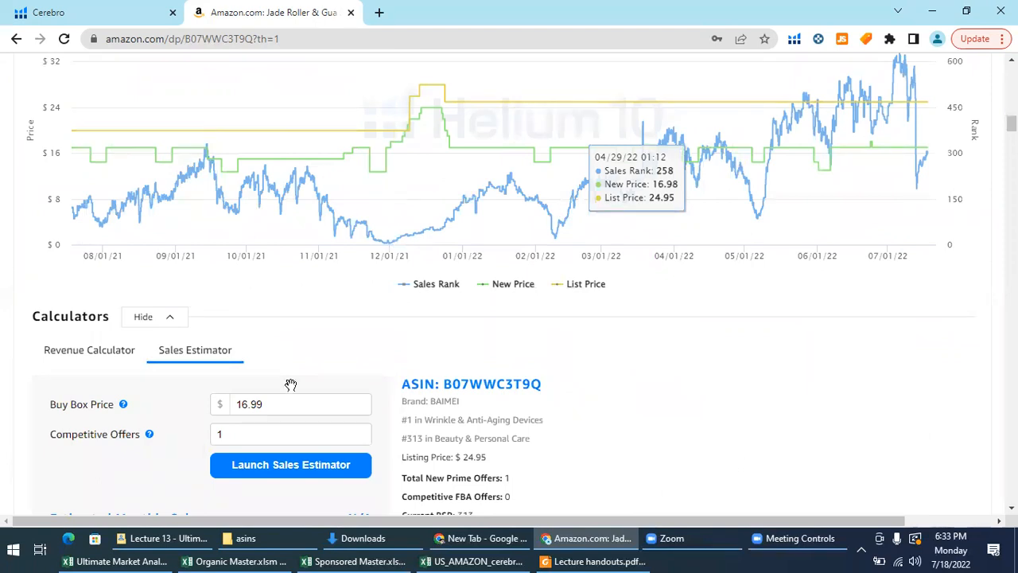
key(alt+Tab)
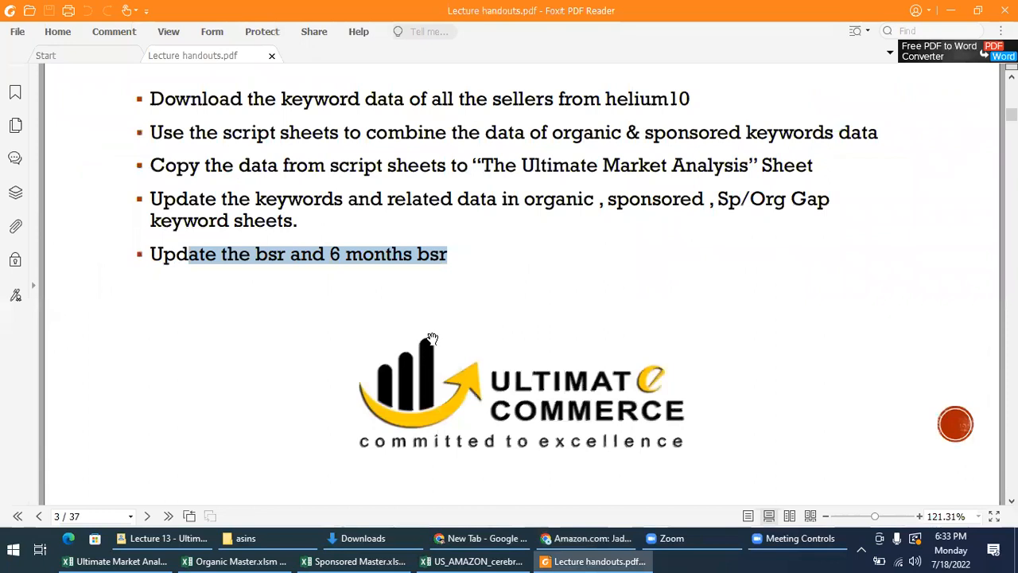
scroll(432, 336, down, 3)
scroll(433, 338, down, 4)
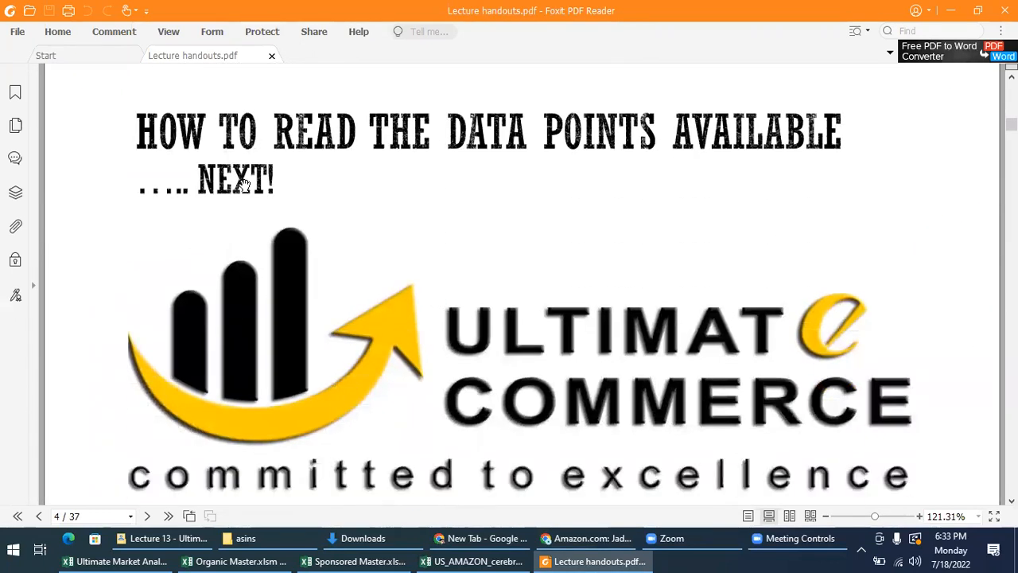
scroll(541, 281, up, 8)
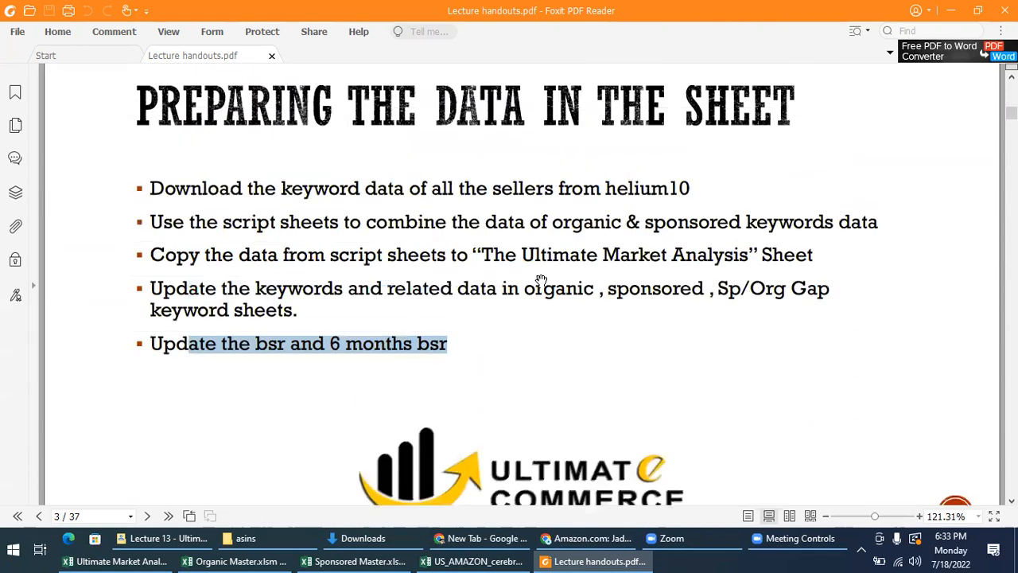
scroll(541, 282, up, 1)
click(722, 336)
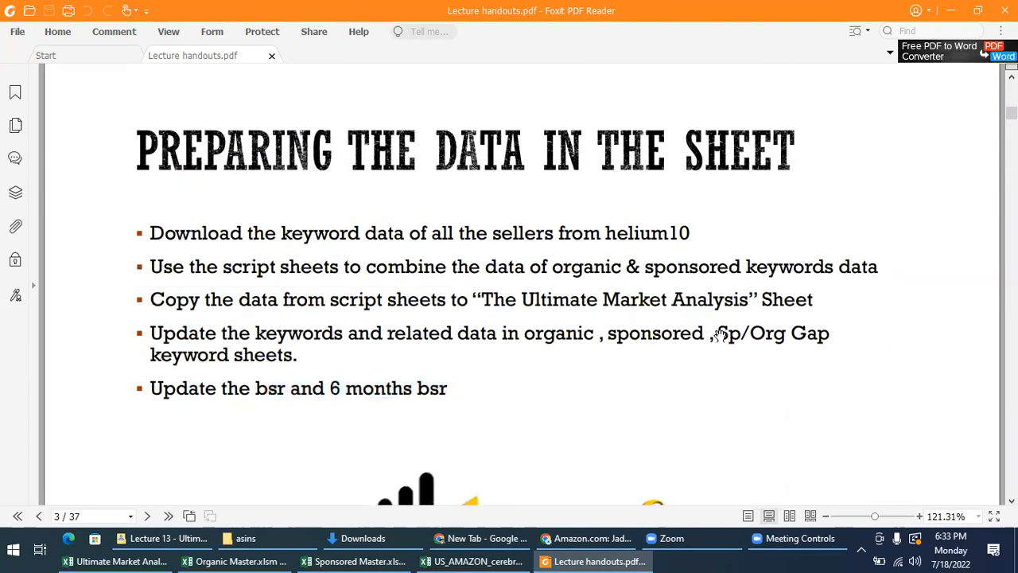
drag(718, 335, 769, 368)
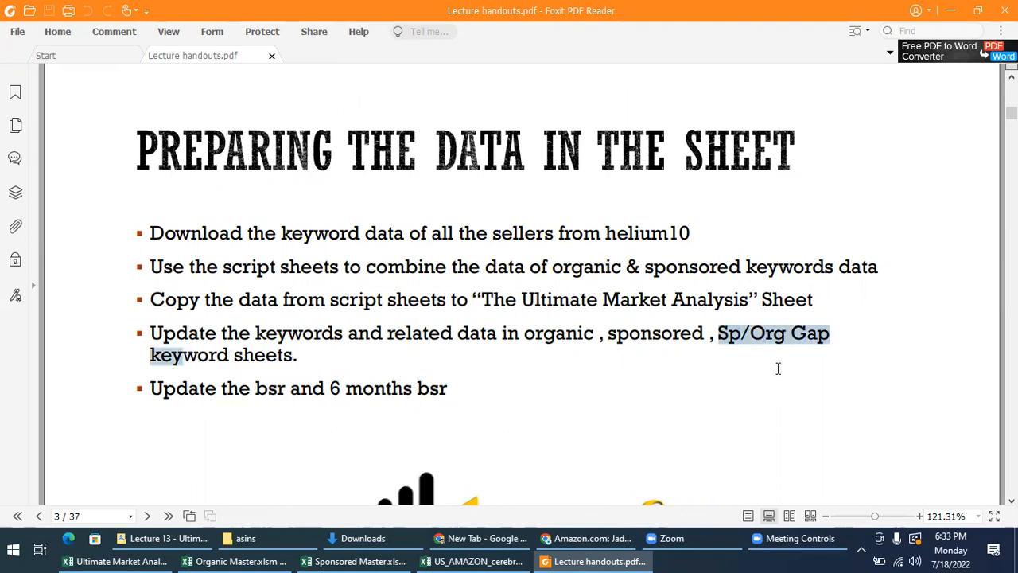
click(778, 368)
Find the "Gap Keywords - Formula" page near the end of the handout and read the organic and sponsored formulas
drag(1011, 113, 1011, 487)
scroll(955, 369, up, 10)
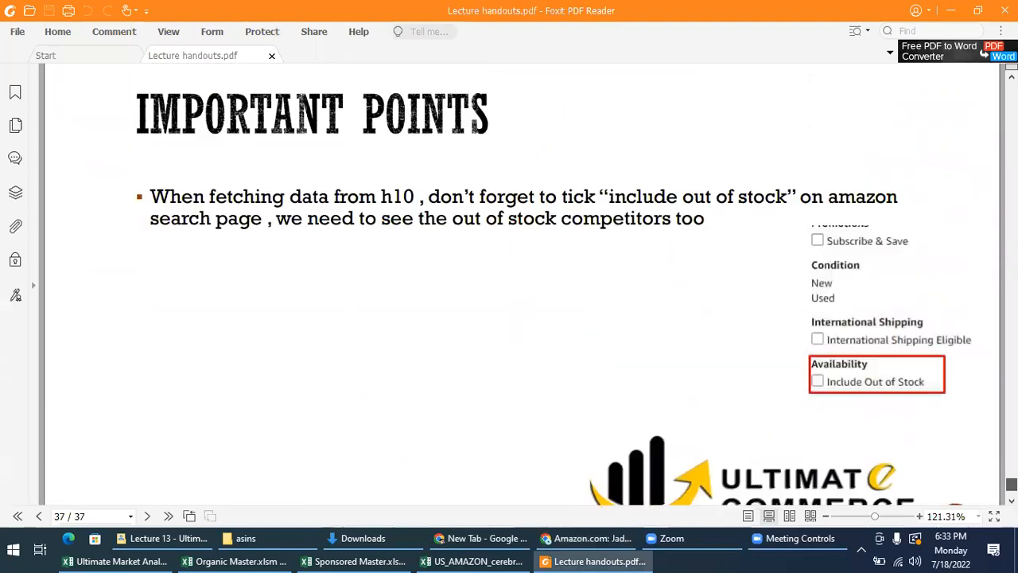
scroll(984, 53, down, 3)
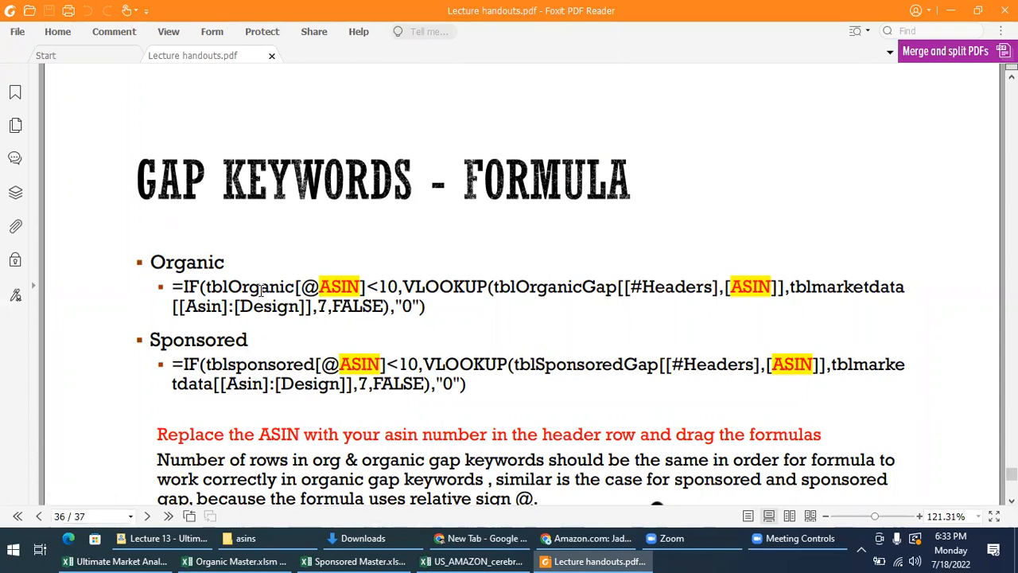
scroll(246, 274, down, 1)
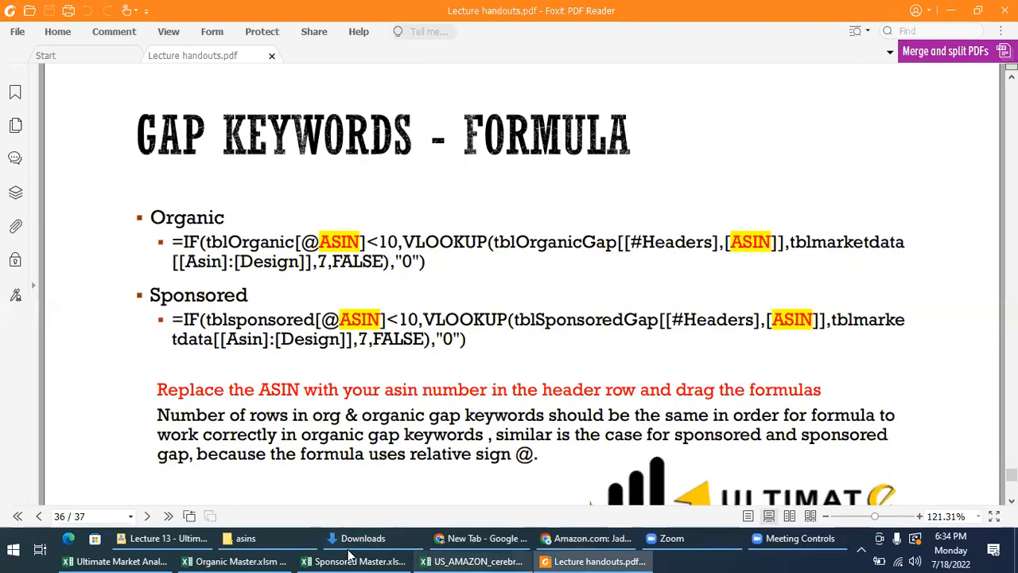
Switch to Ultimate Market Analysis - Template.xlsx in Excel and look through the keyword phrases on the Org gap Kw sheet
click(140, 559)
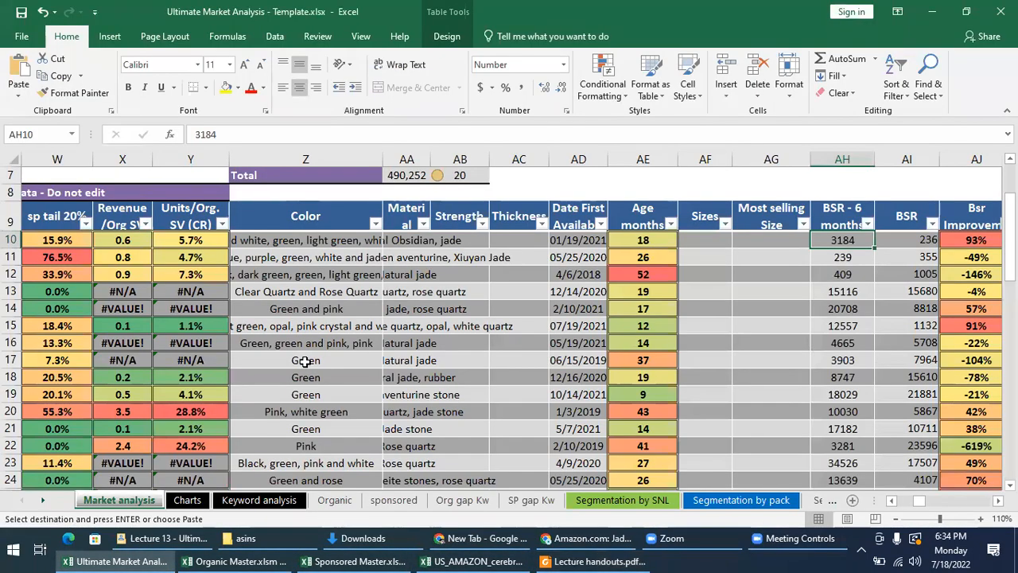
click(439, 500)
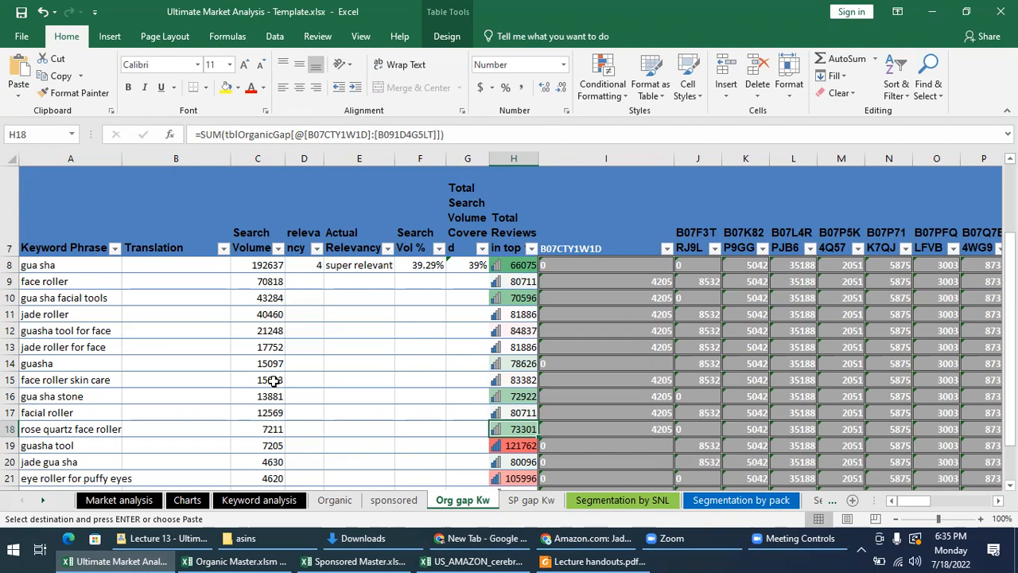
scroll(345, 412, down, 3)
scroll(347, 411, up, 2)
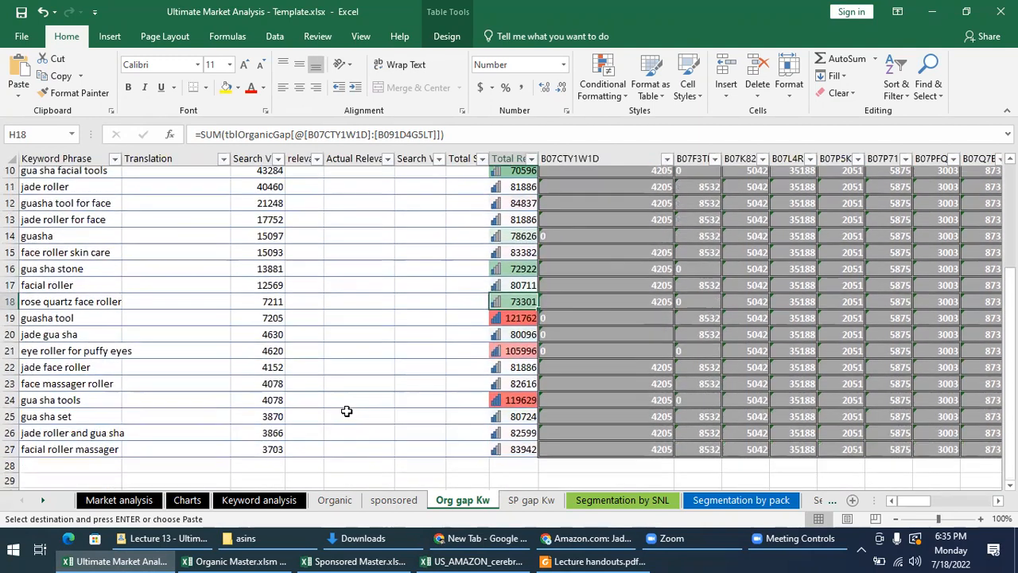
scroll(346, 411, up, 3)
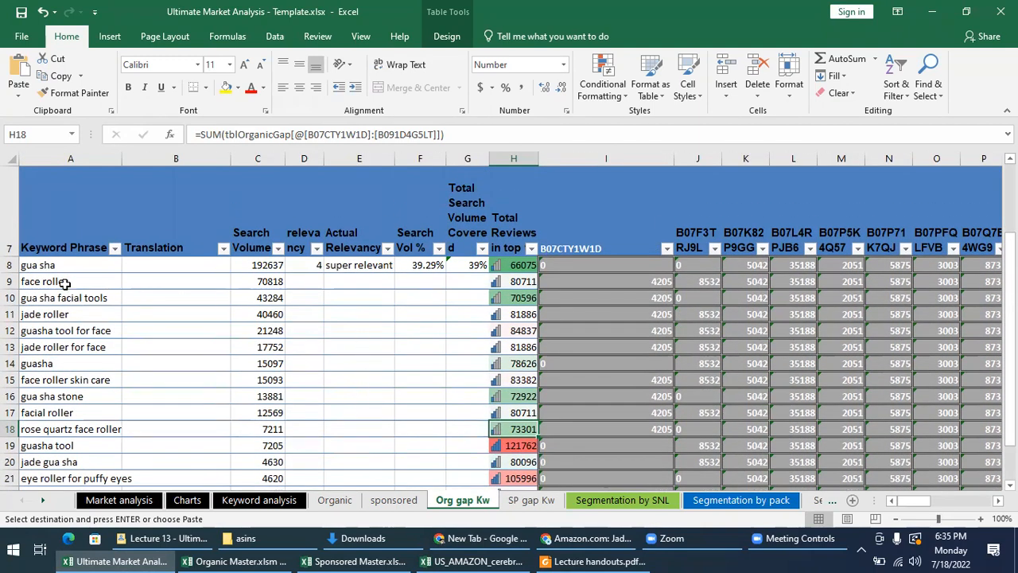
drag(25, 265, 98, 297)
click(176, 362)
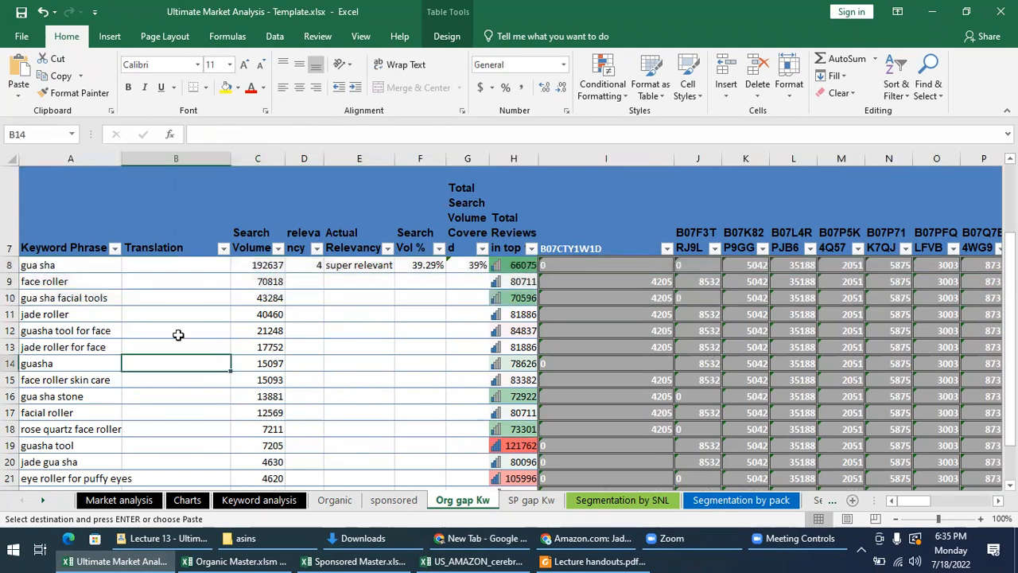
Examine the Search Volume, Actual Relevancy, Search Vol % and Total Search Volume Covered columns of the Org gap Kw table
drag(254, 267, 262, 429)
click(350, 265)
drag(361, 265, 429, 411)
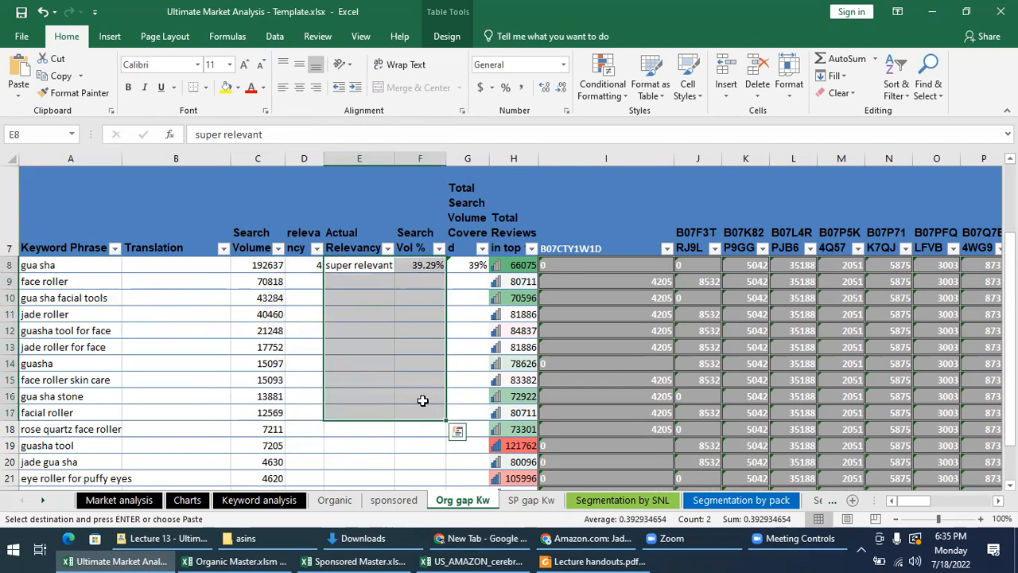
click(400, 347)
click(413, 262)
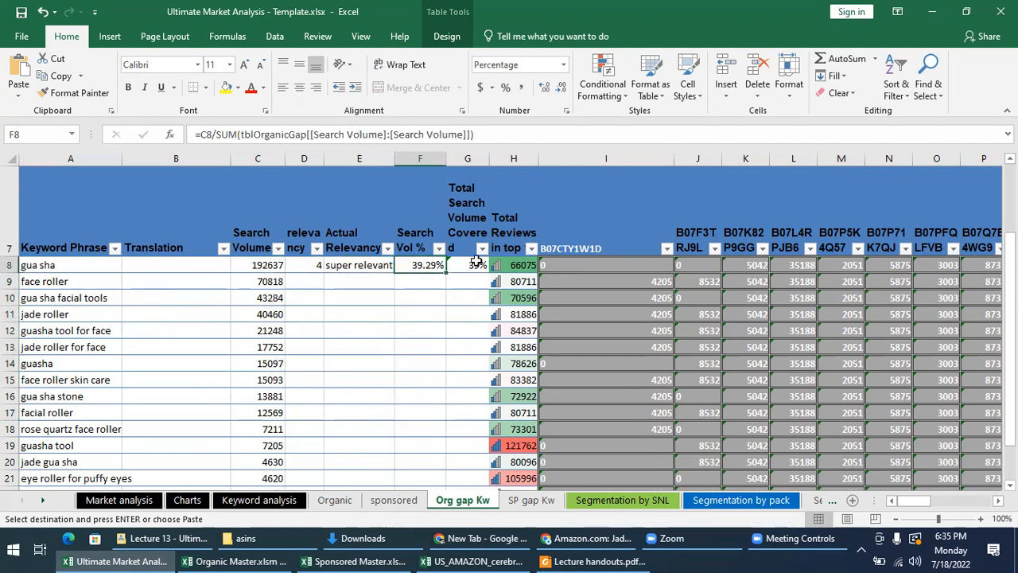
click(475, 265)
drag(410, 265, 463, 272)
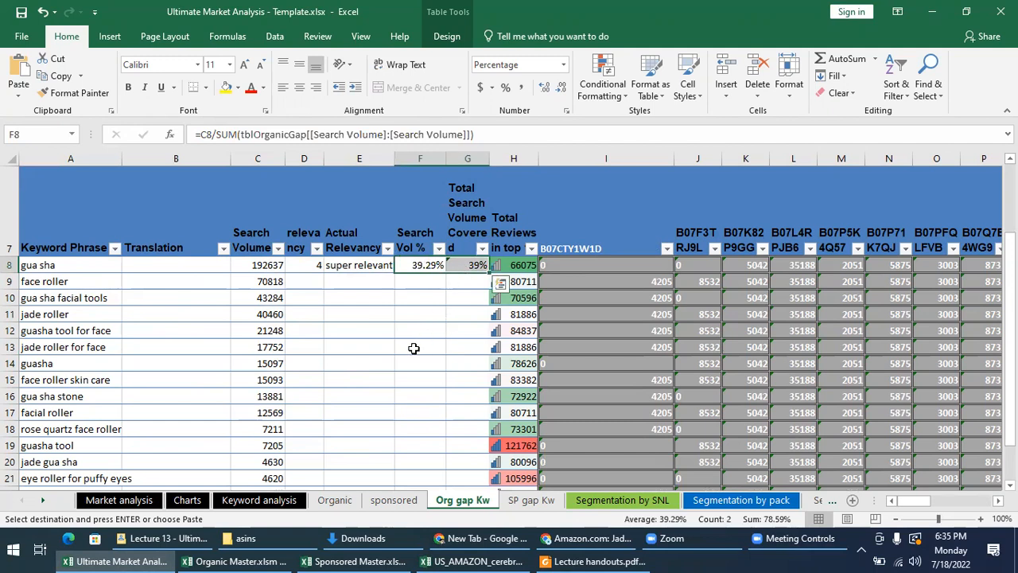
click(406, 292)
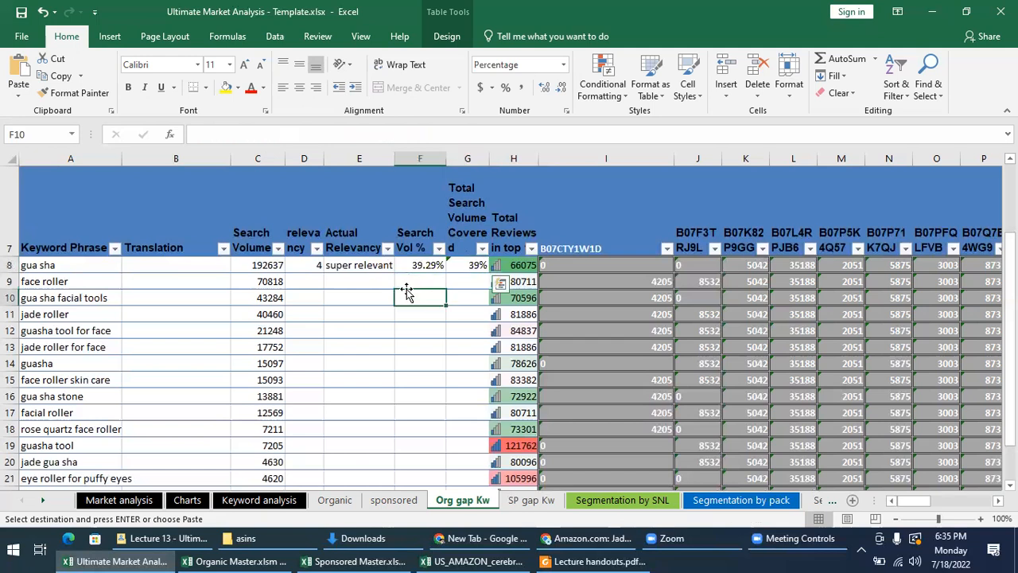
drag(412, 265, 466, 272)
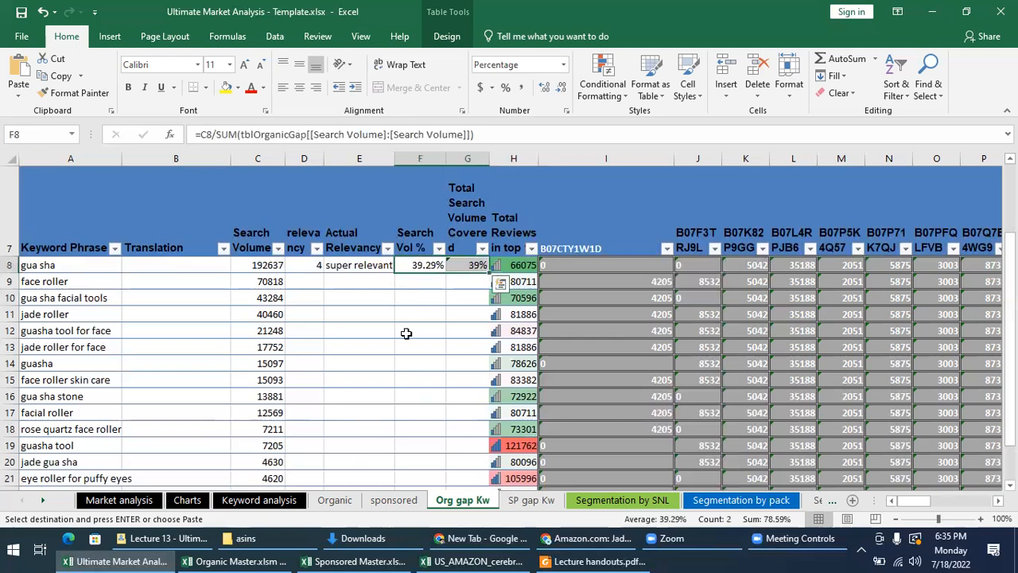
Open the Organic sheet and inspect the formulas in its Search Vol % column
click(334, 499)
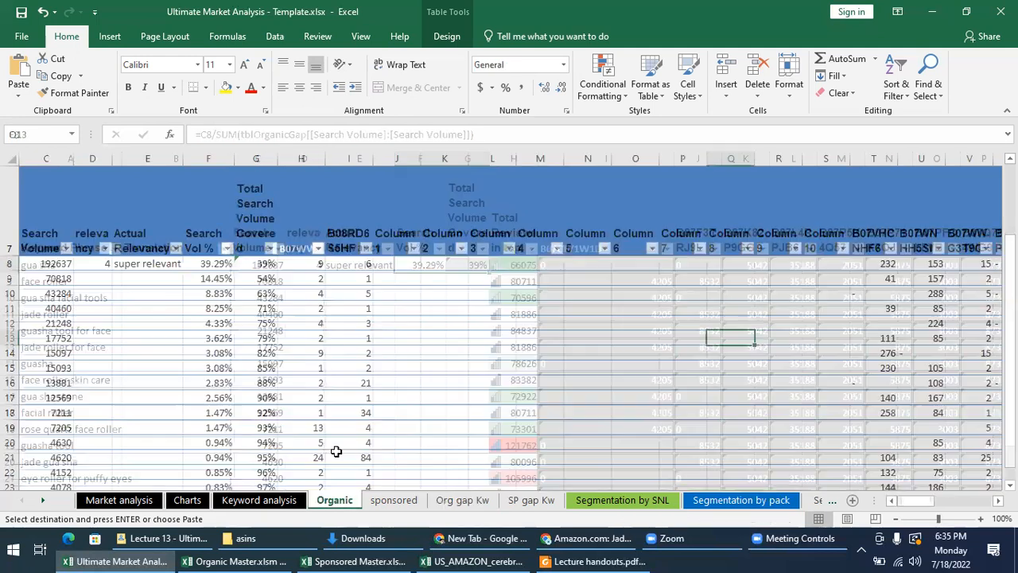
drag(921, 506, 881, 507)
click(420, 267)
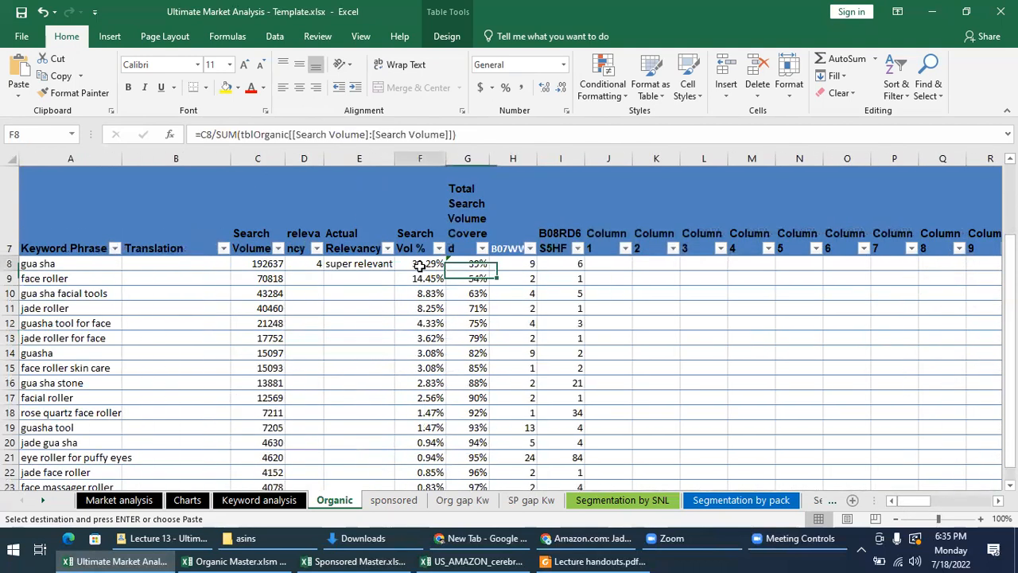
click(433, 326)
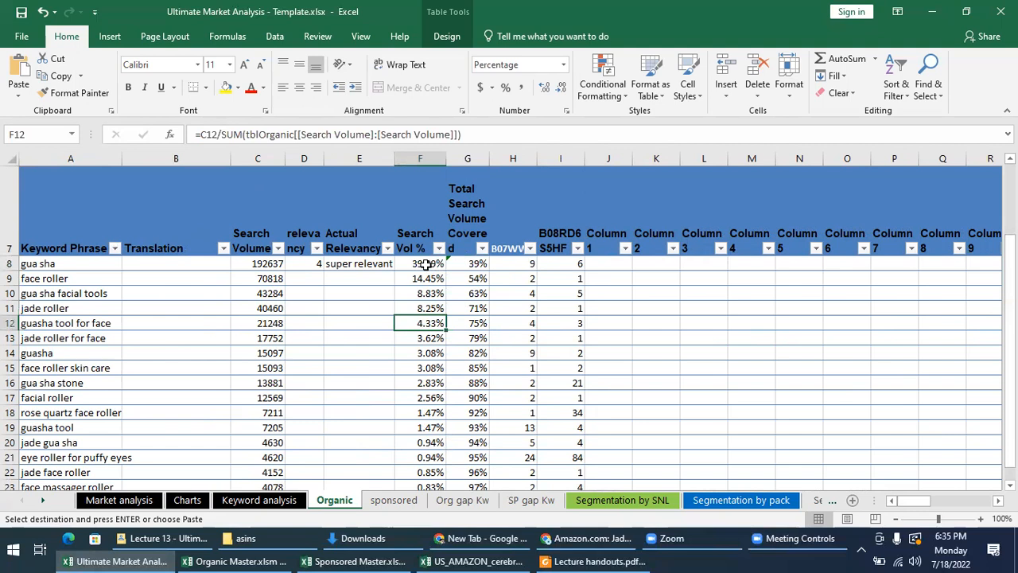
click(419, 244)
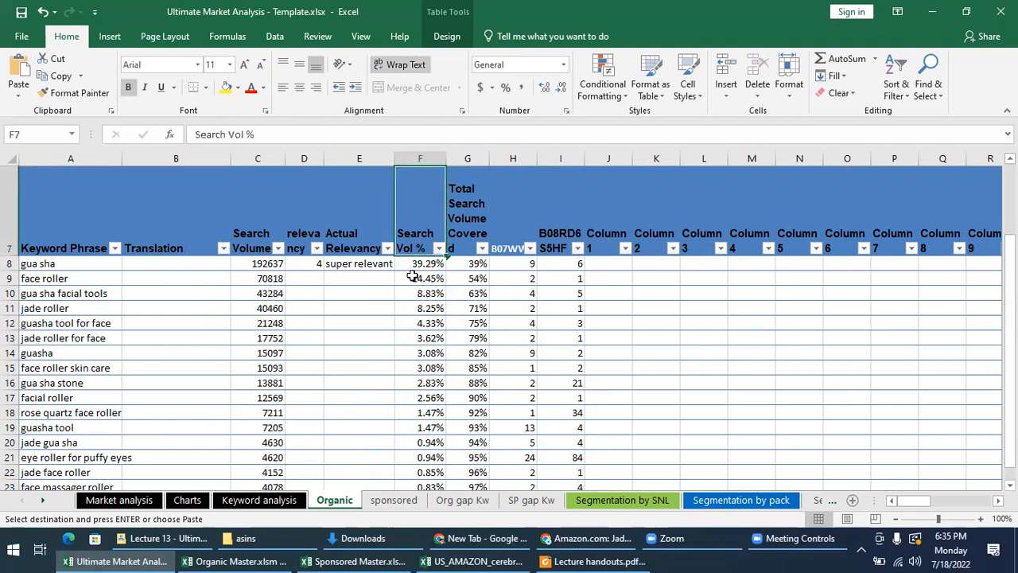
Check the Search Vol % formula for "gua sha" and get the sum of the Search Volume values in C8:C27
click(419, 266)
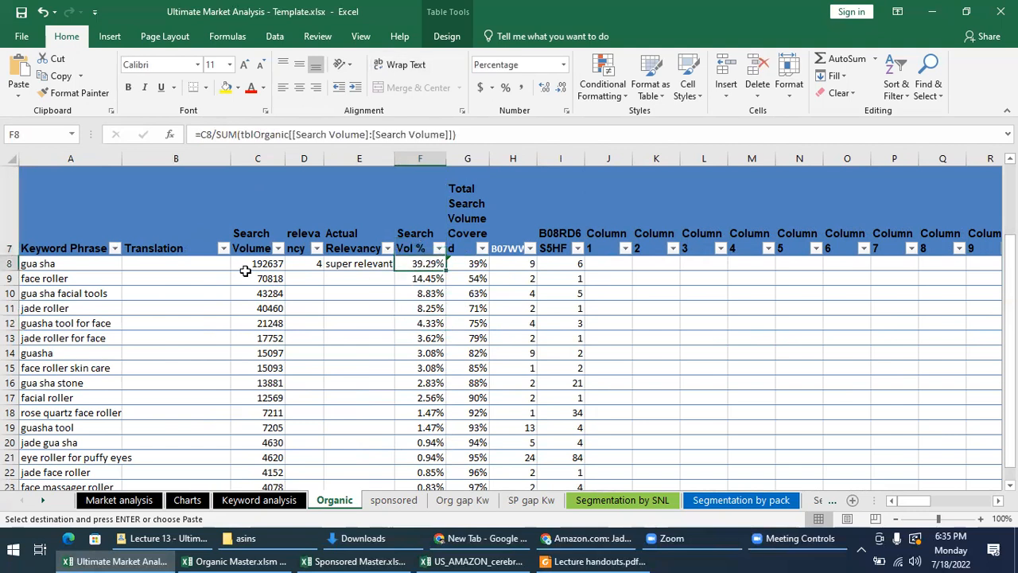
drag(265, 264, 269, 382)
drag(260, 427, 271, 457)
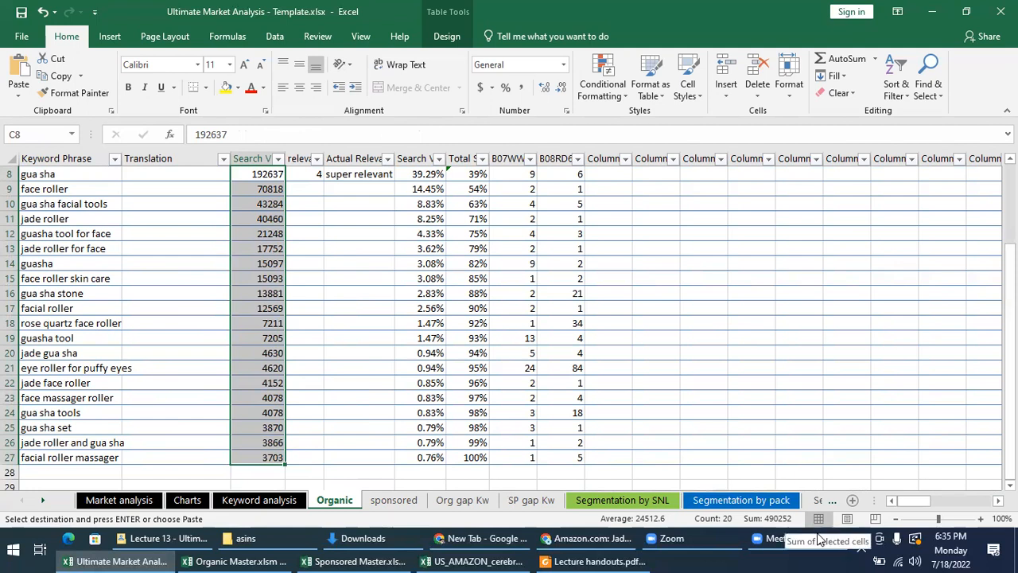
Inspect the Search Vol % formula in F8 of the Organic sheet and the Search Volume range it references
scroll(644, 478, up, 2)
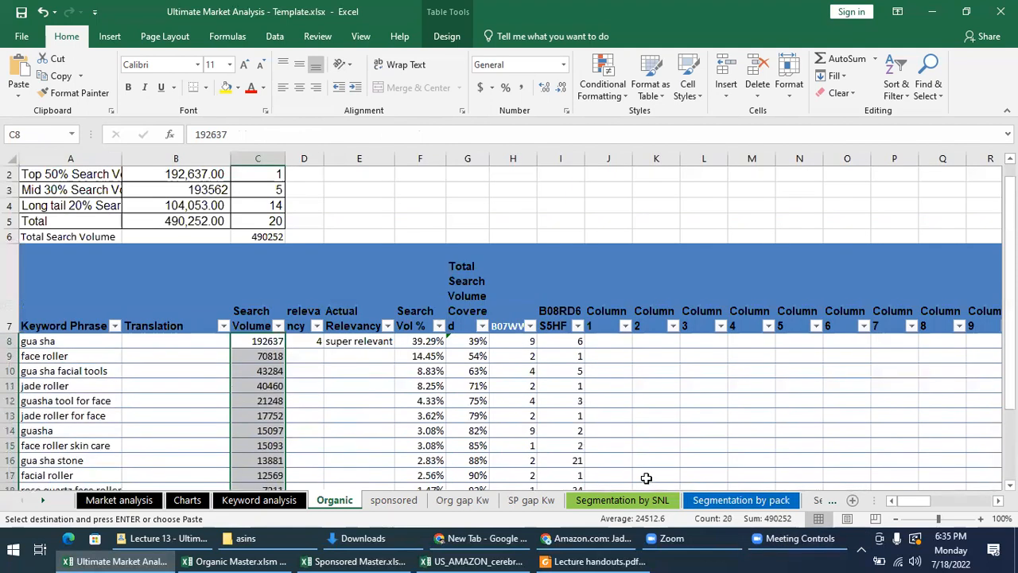
click(427, 342)
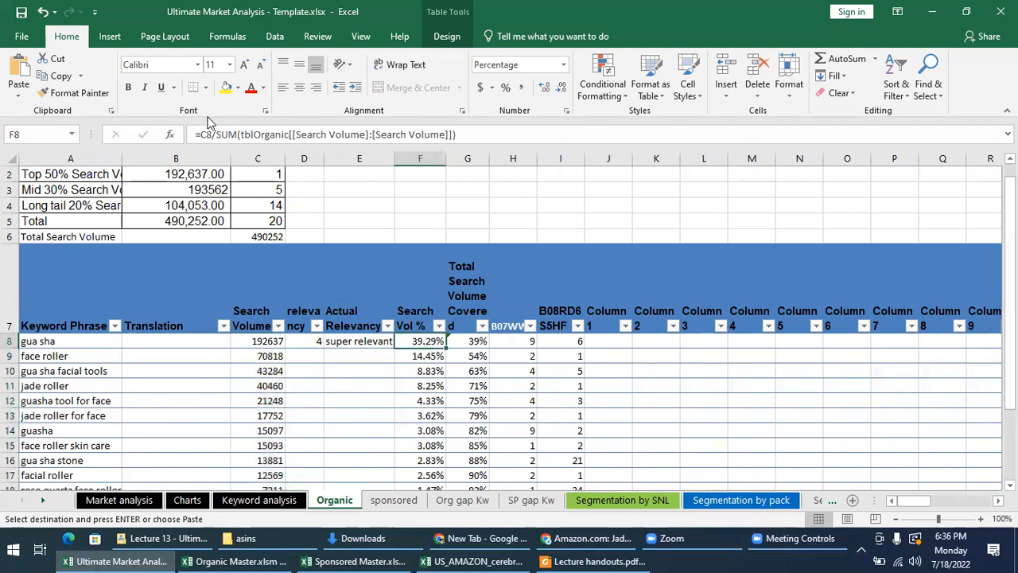
double_click(430, 341)
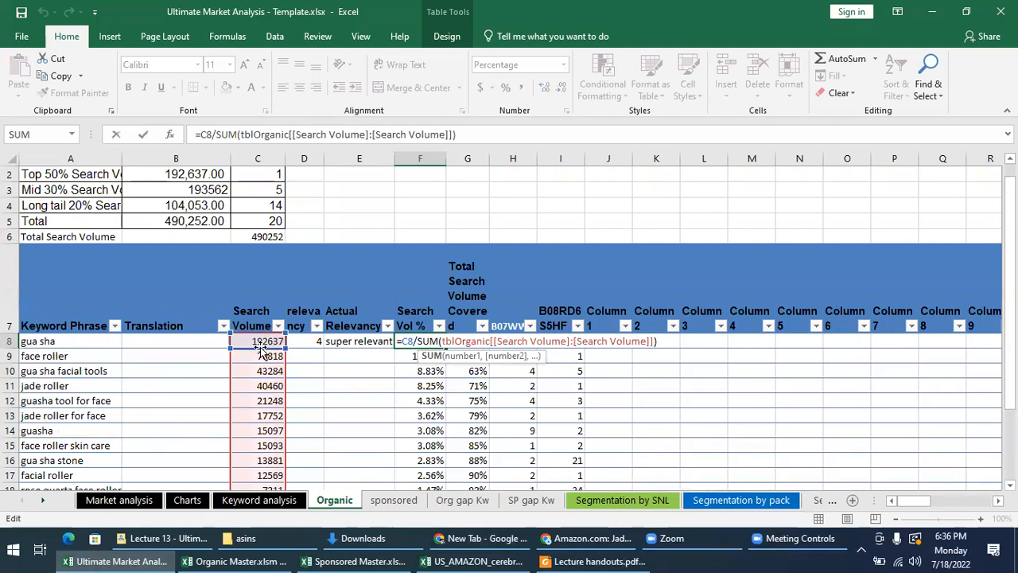
scroll(273, 403, down, 6)
scroll(246, 310, up, 6)
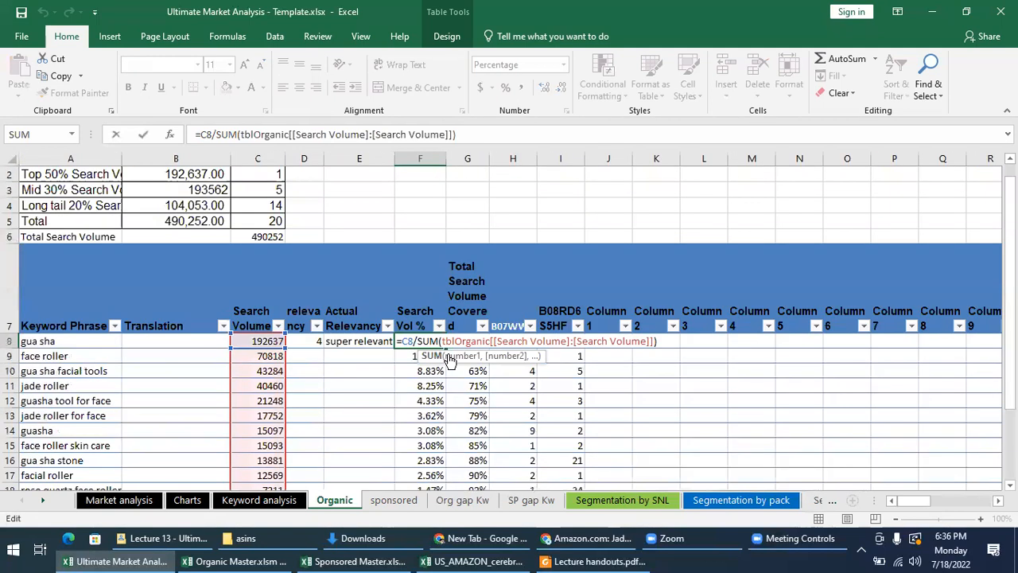
key(Escape)
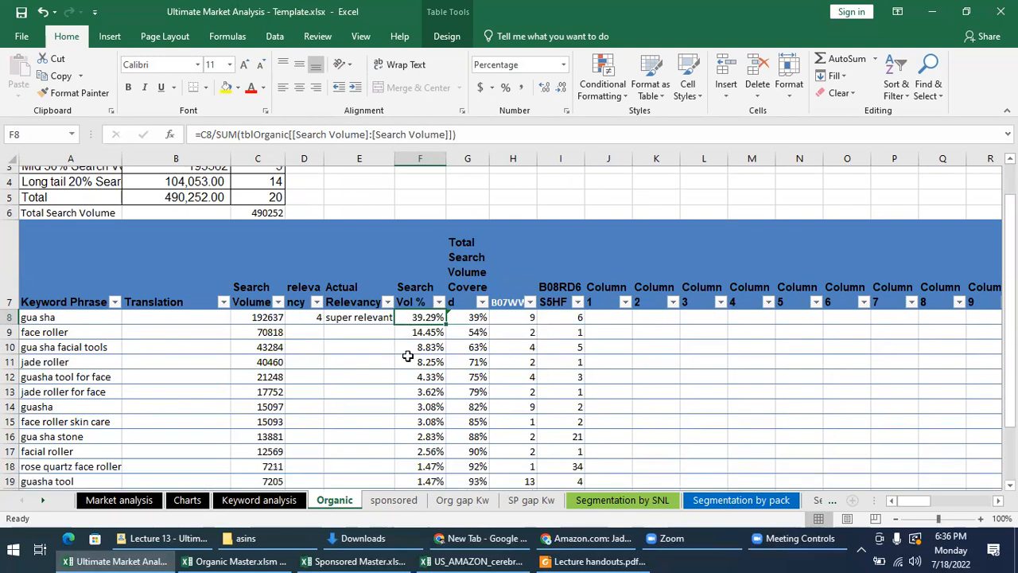
scroll(397, 350, down, 3)
scroll(400, 413, up, 4)
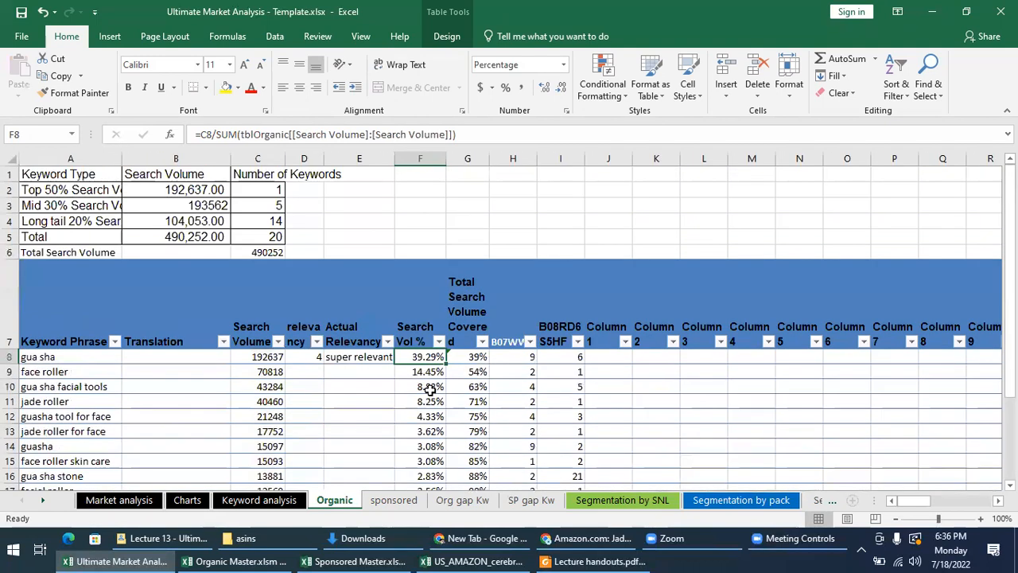
scroll(399, 333, down, 1)
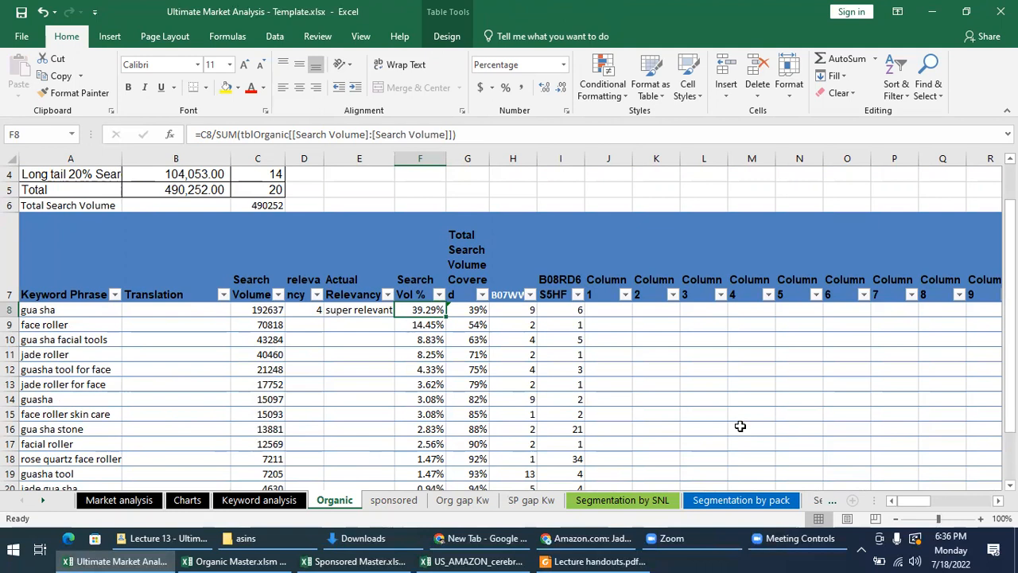
Check the Total Search Volume Covered formula for "gua sha" and select the Search Volume values in C8:C27 to view their sum
click(473, 309)
scroll(296, 355, down, 5)
scroll(274, 330, up, 1)
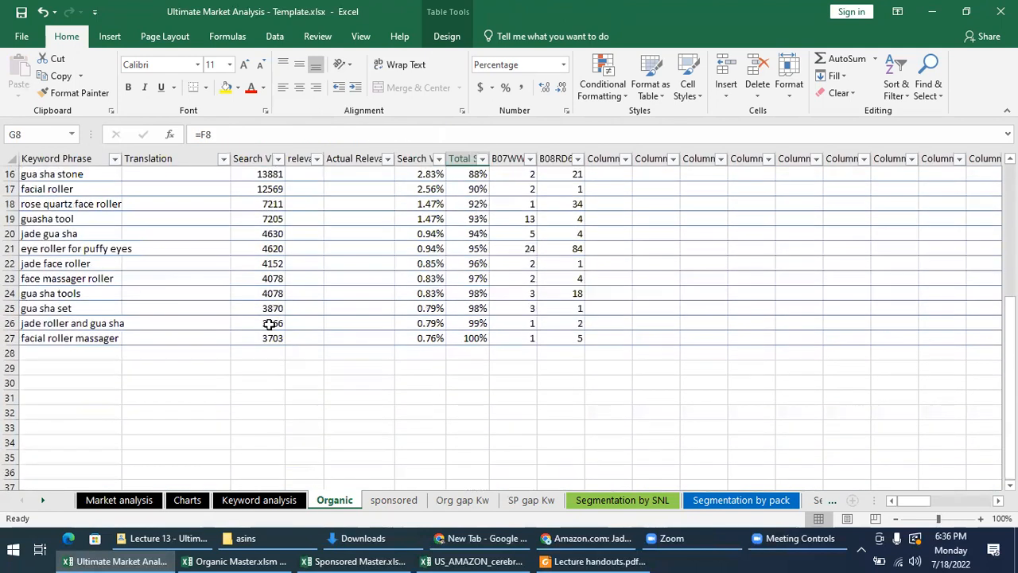
scroll(270, 323, up, 4)
drag(266, 310, 255, 495)
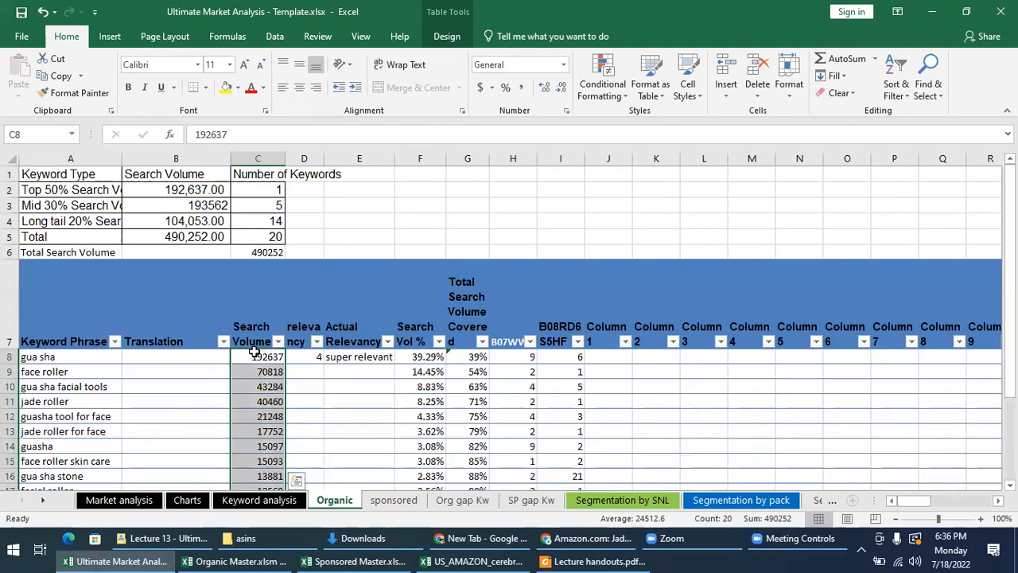
Compare the Search Vol % cells of the first keywords and get the combined share of F8:F10
click(420, 358)
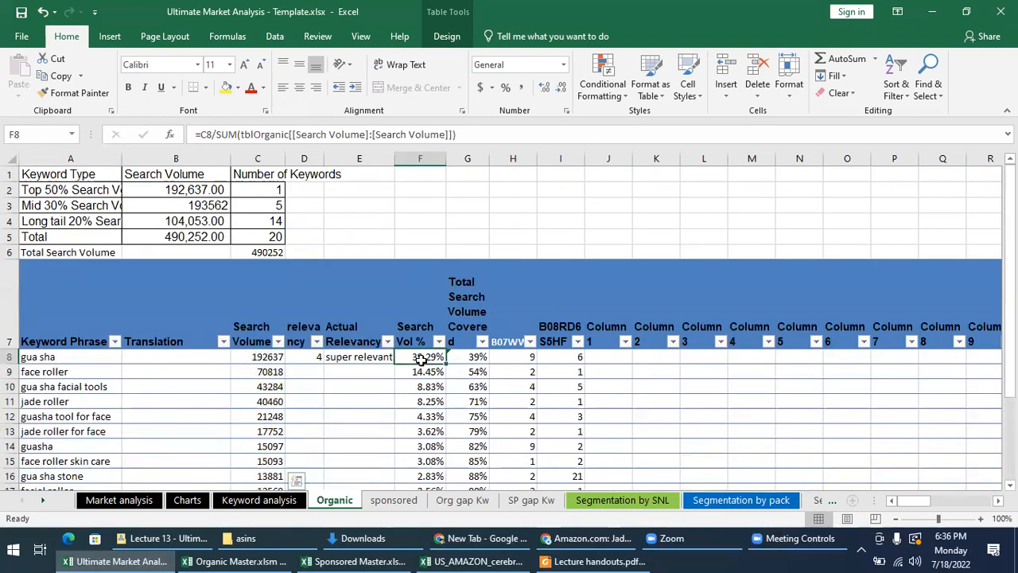
key(Down)
key(Right)
key(Left)
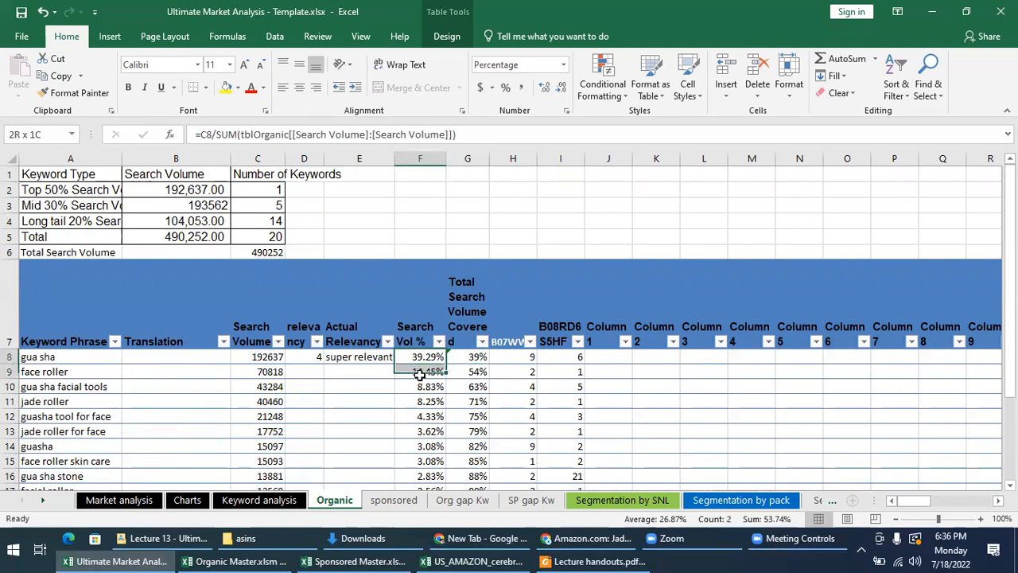
key(Down)
key(Down)
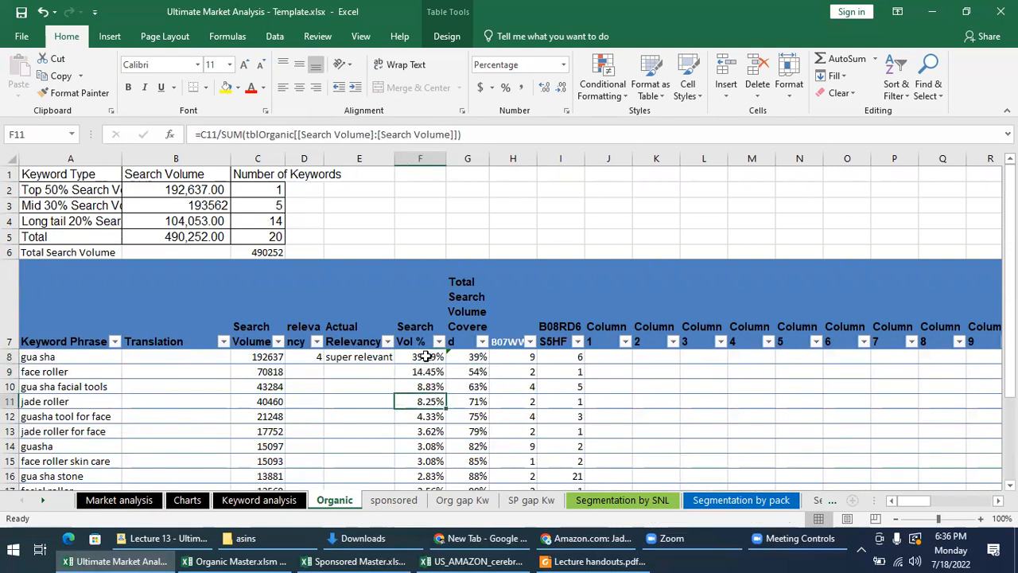
drag(426, 356, 427, 387)
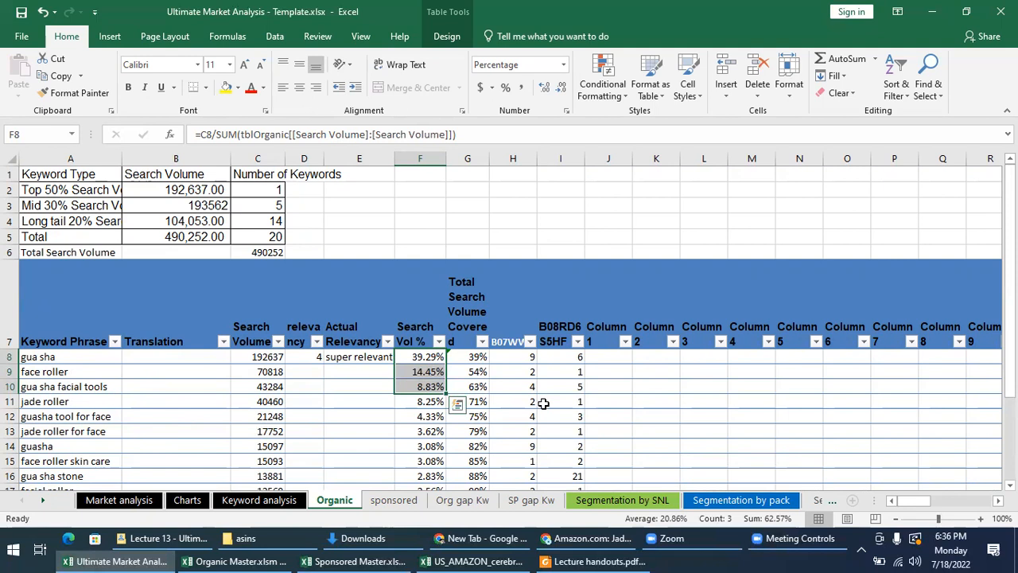
Inspect the cumulative Total Search Volume Covered formulas in G8, G9 and G10 of the Organic sheet
click(463, 358)
double_click(461, 358)
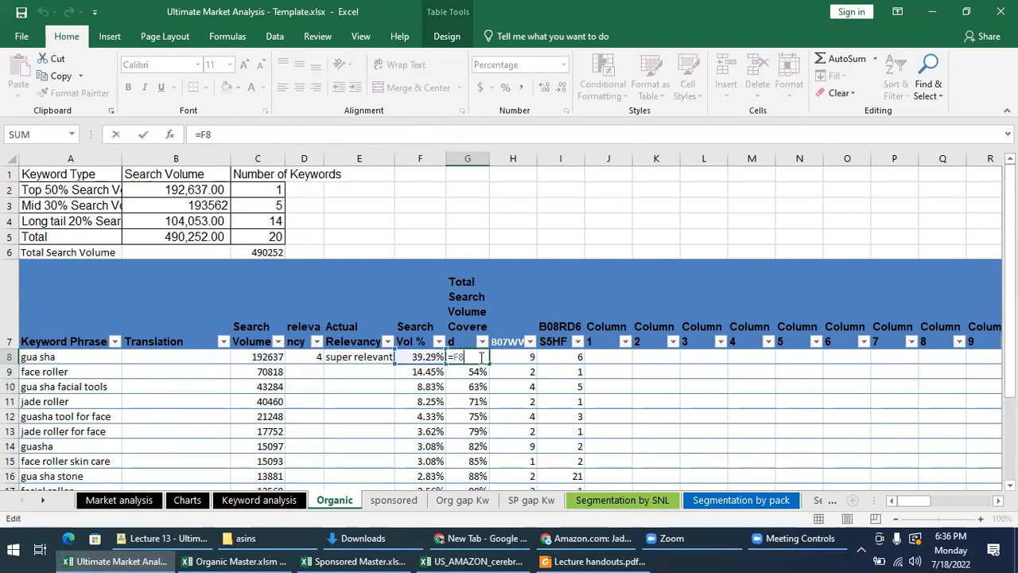
key(Escape)
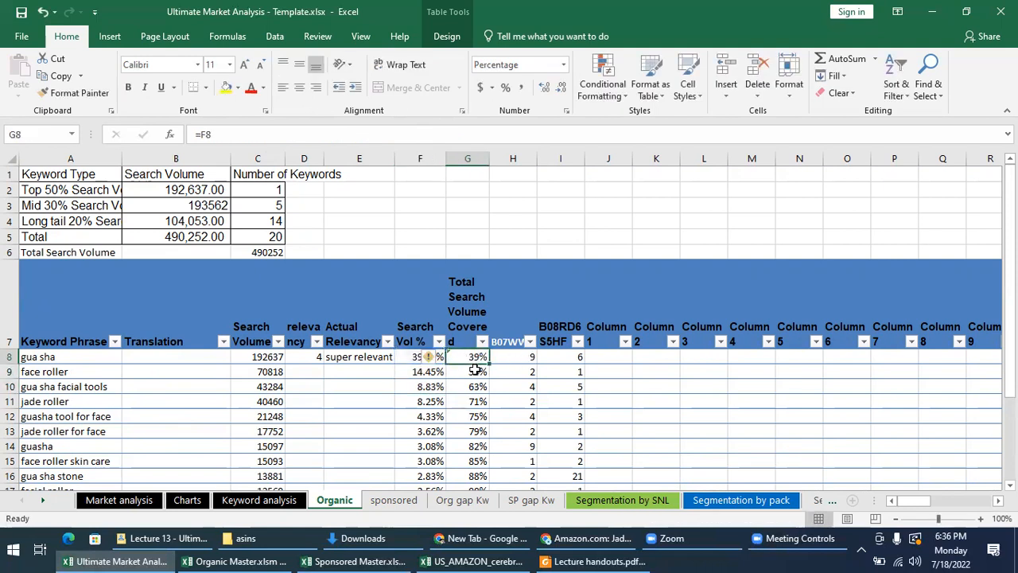
double_click(475, 371)
key(Escape)
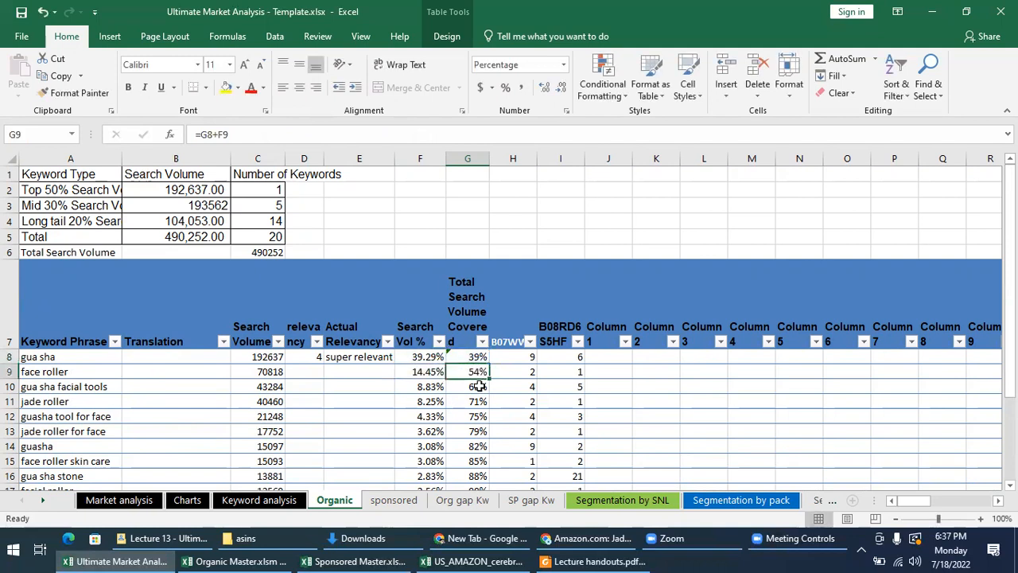
double_click(471, 386)
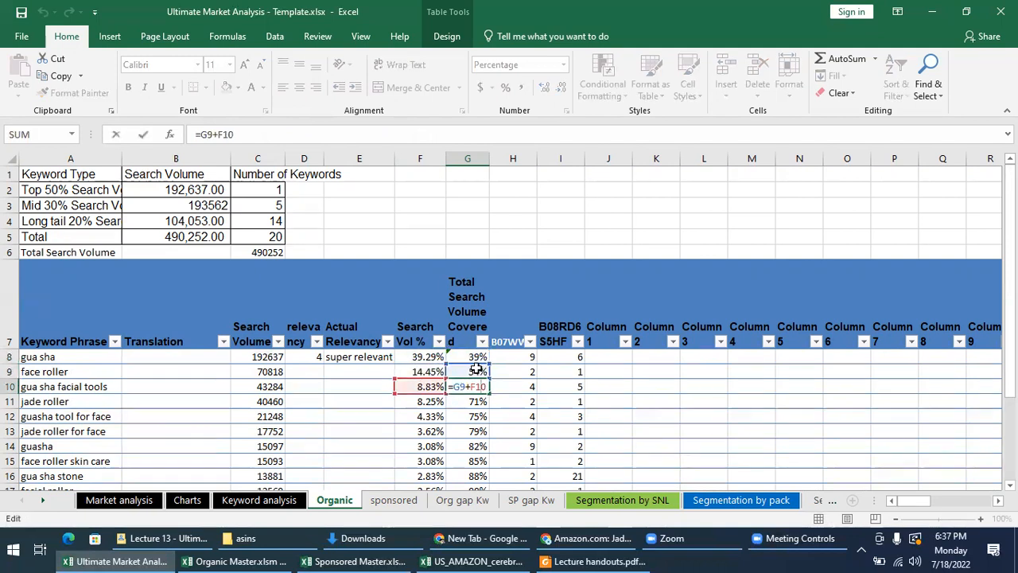
key(Escape)
Review the Search Vol % and Total Search Volume Covered values down to row 27 by selecting F8:G27
scroll(477, 422, down, 3)
scroll(477, 421, down, 1)
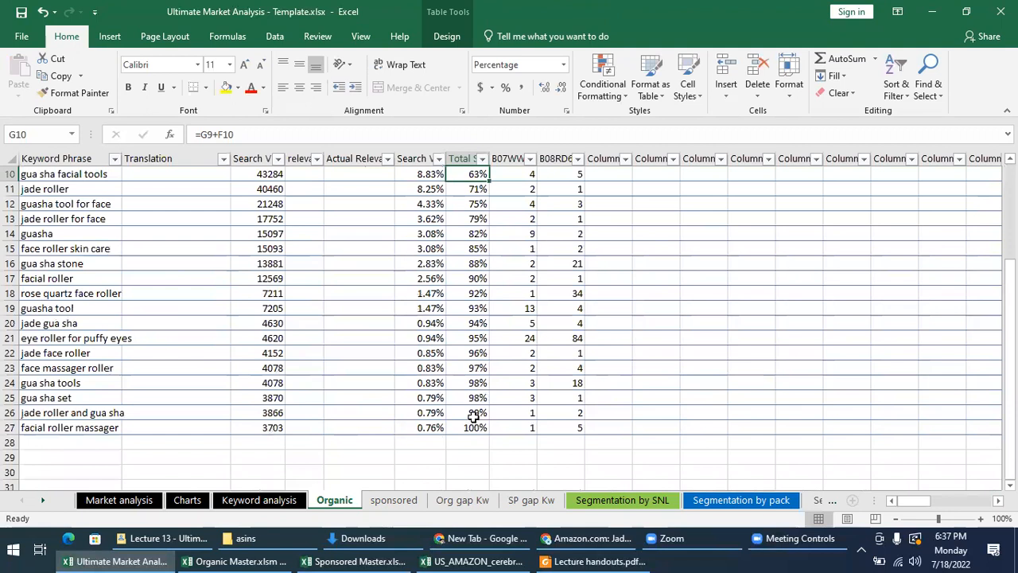
scroll(477, 422, up, 2)
drag(420, 309, 470, 481)
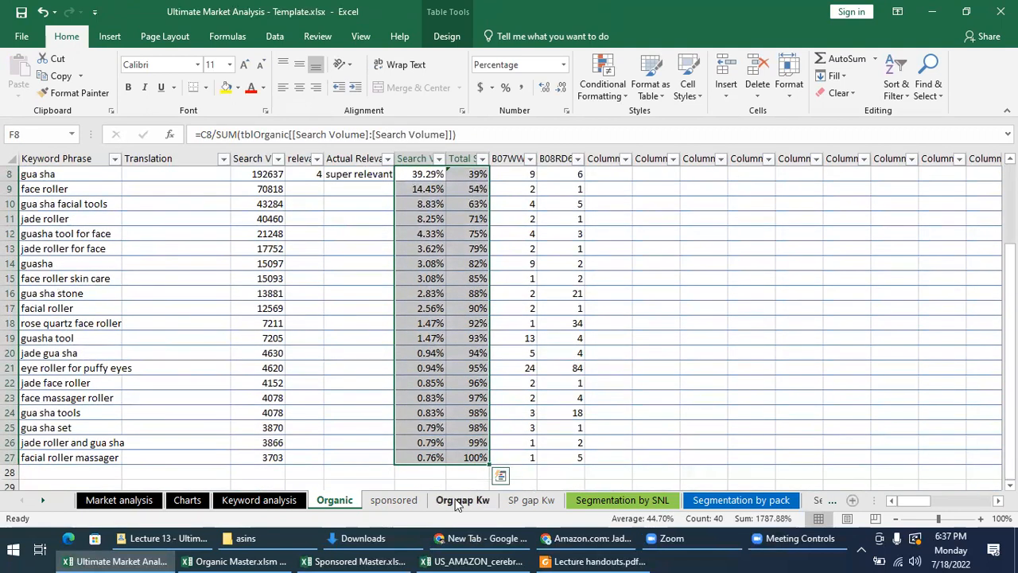
Open the Org gap Kw sheet and fill the Search Vol % formula from F8 down to the last keyword row
click(462, 499)
scroll(350, 332, up, 2)
scroll(350, 333, down, 2)
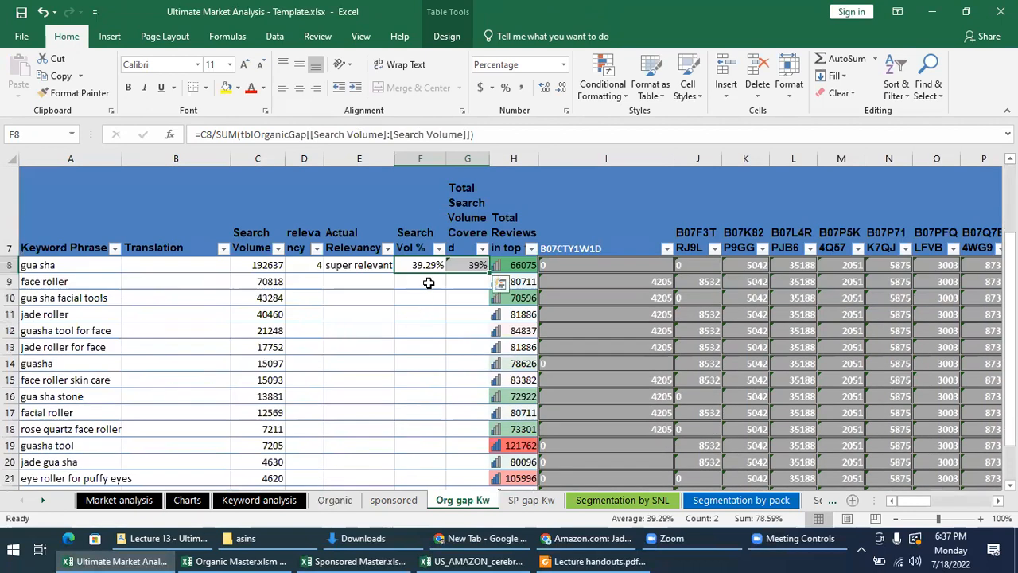
click(427, 282)
click(421, 265)
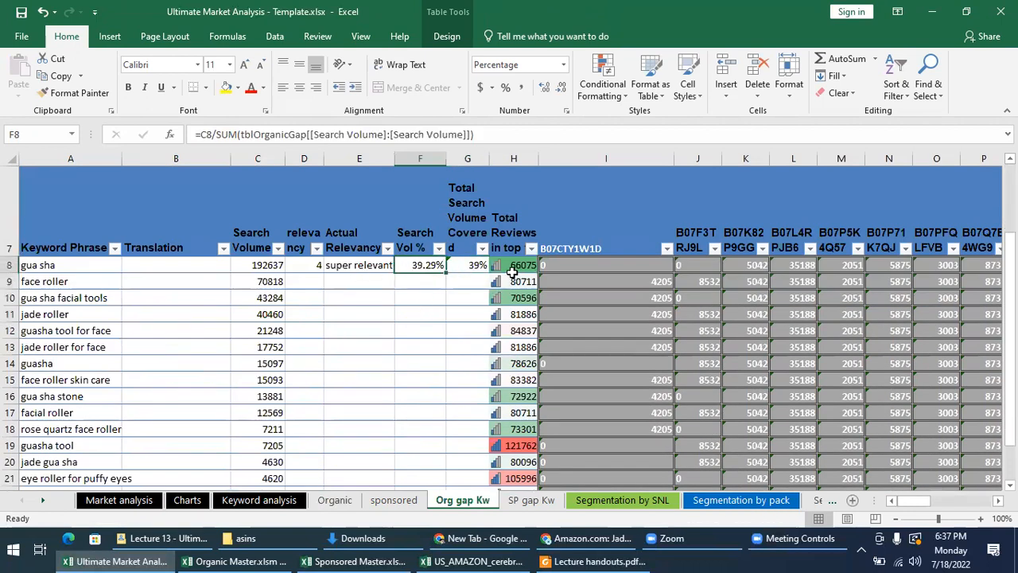
double_click(446, 273)
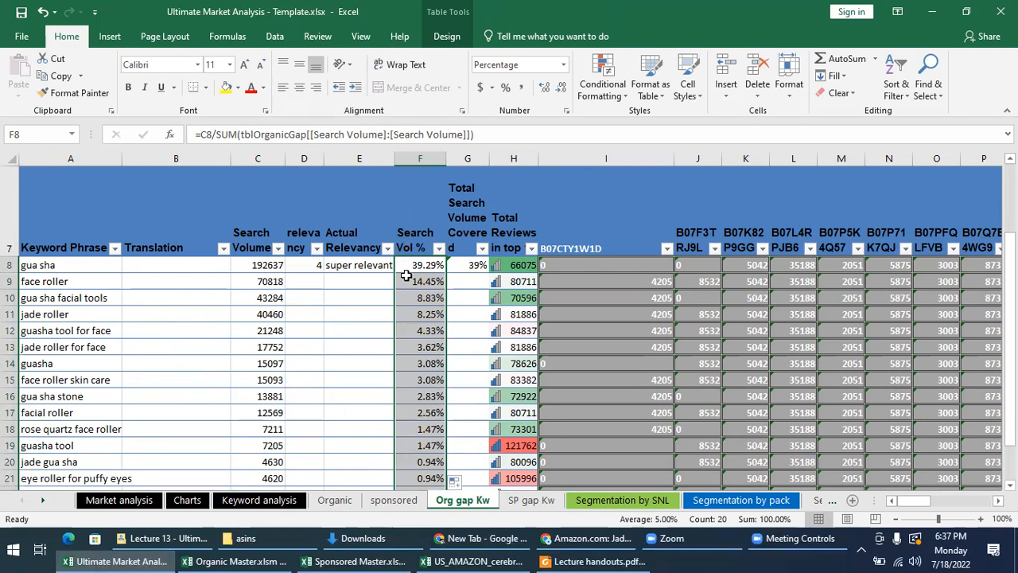
Enter =[@[Search Vol %]] in G8 as the Total Search Volume Covered formula for "gua sha"
click(469, 266)
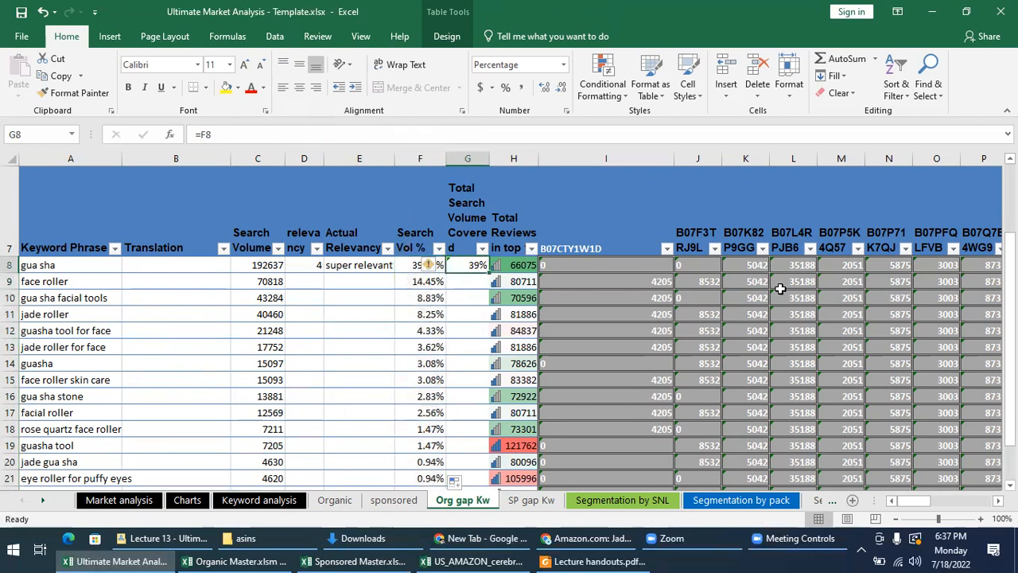
text(=)
key(Left)
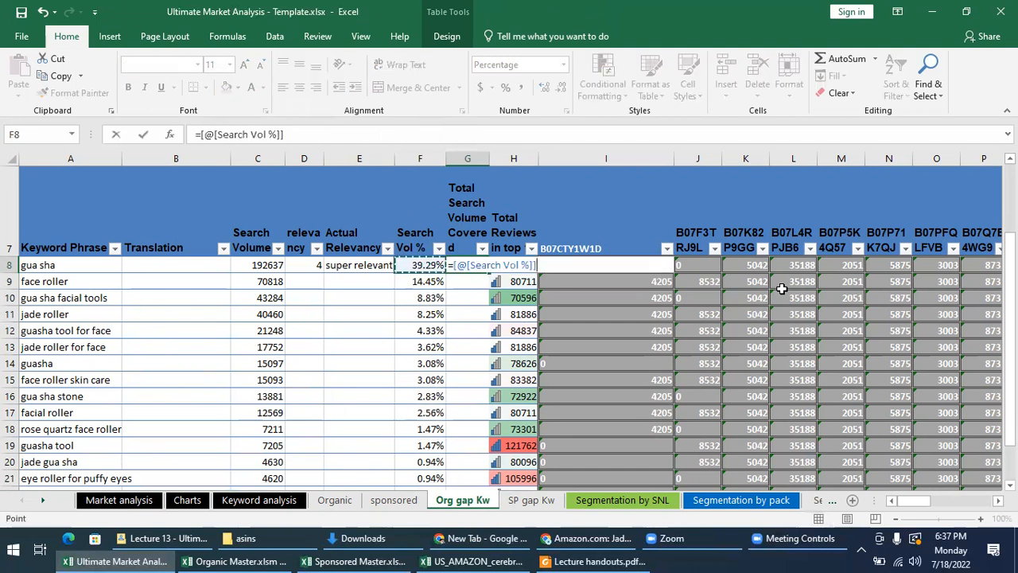
key(Return)
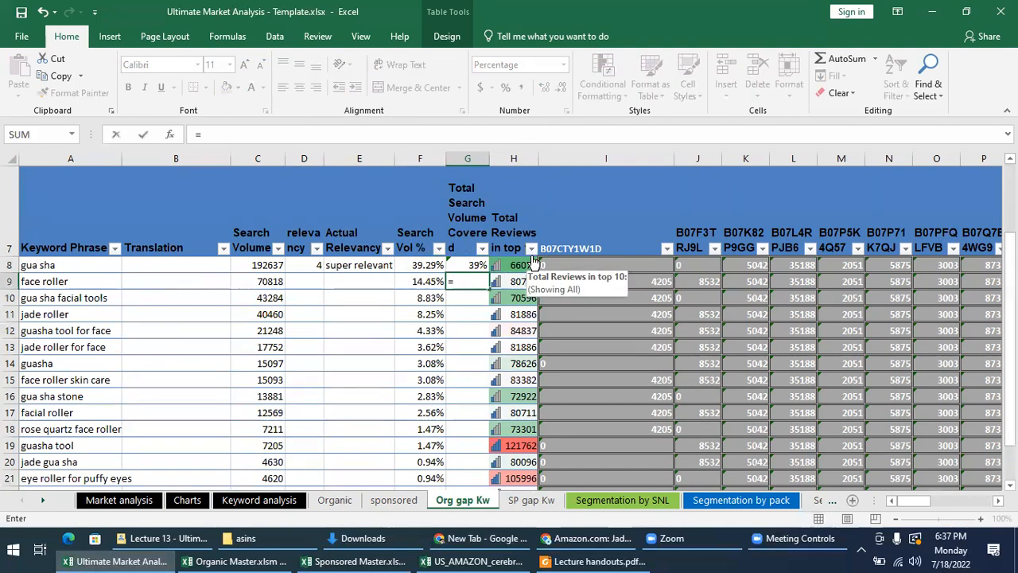
Enter =G8+[@[Search Vol %]] in G9 as the cumulative search volume formula for "face roller"
text(=)
key(Up)
text(+)
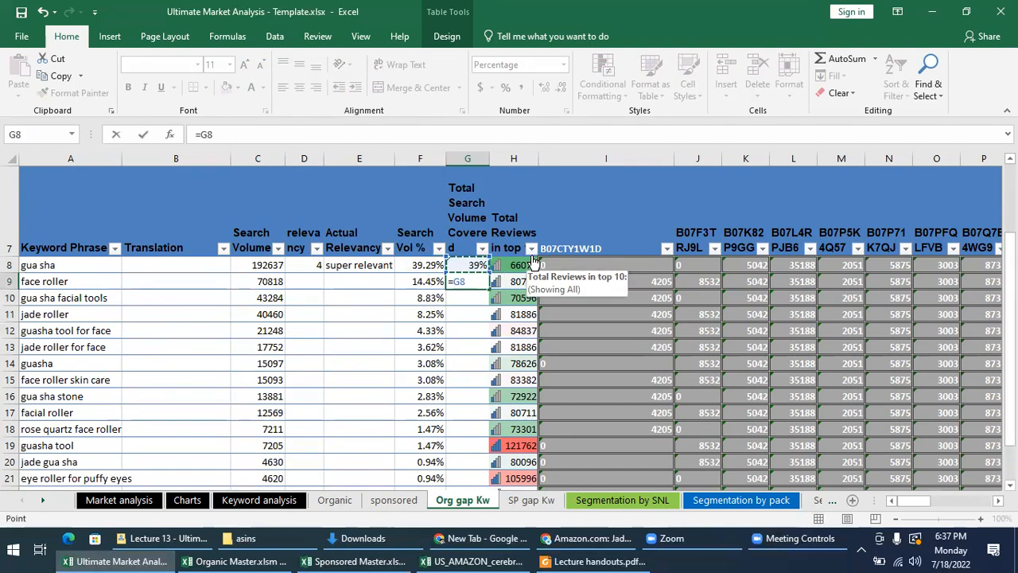
key(Left)
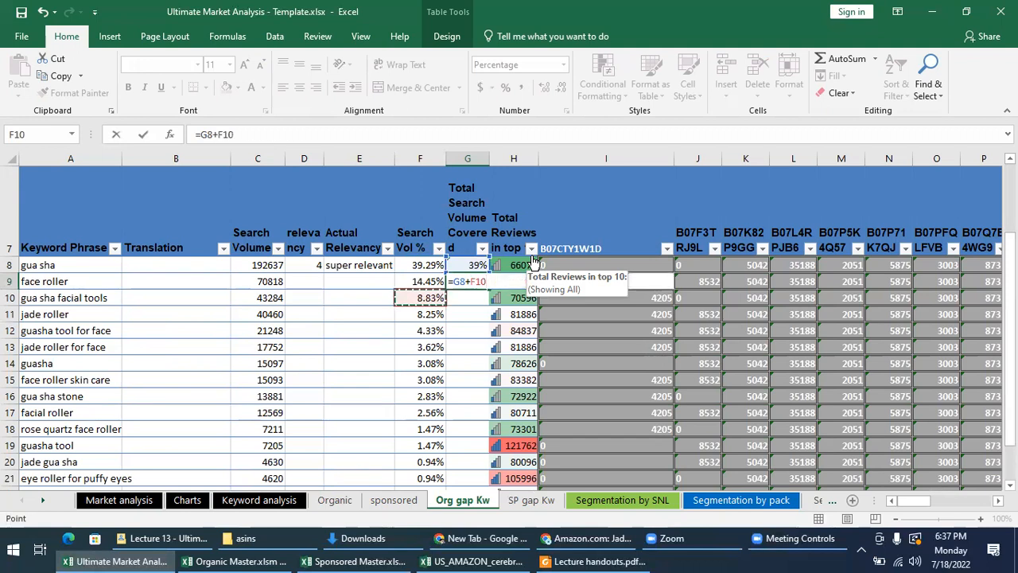
key(Return)
key(Up)
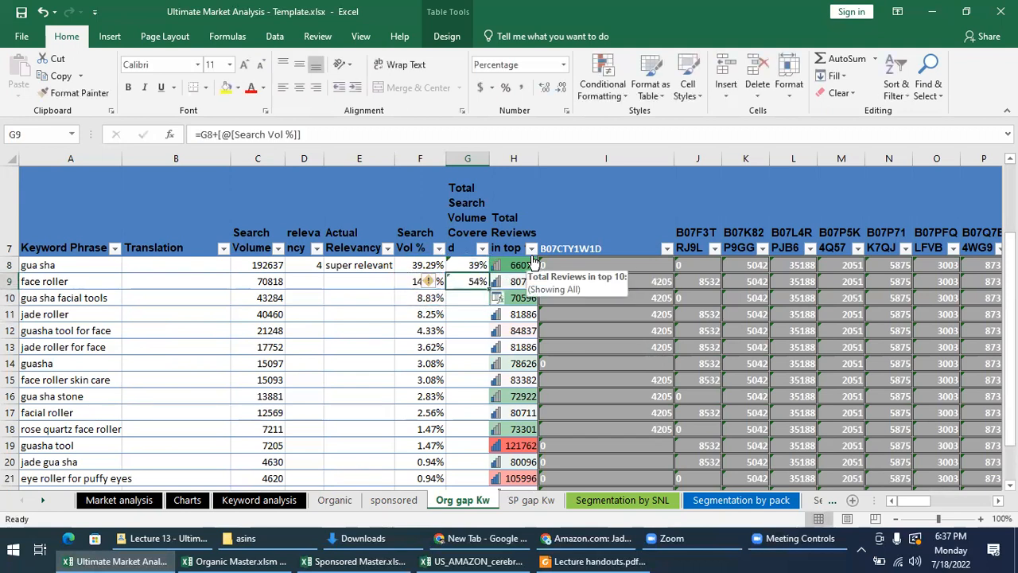
Enter =G9+[@[Search Vol %]] in G10 as the cumulative search volume formula for "gua sha facial tools"
click(475, 300)
text(=)
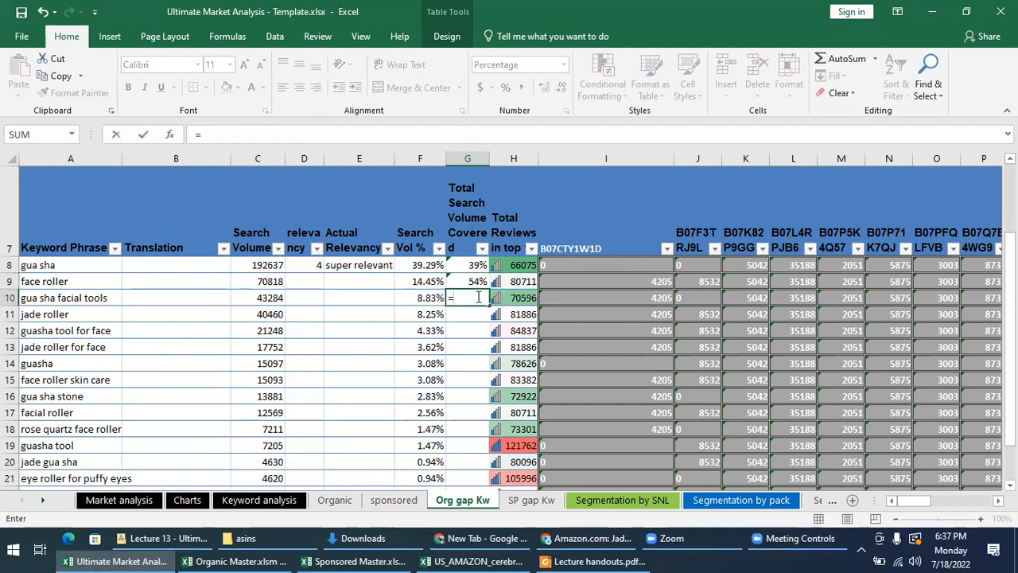
key(Up)
text(+)
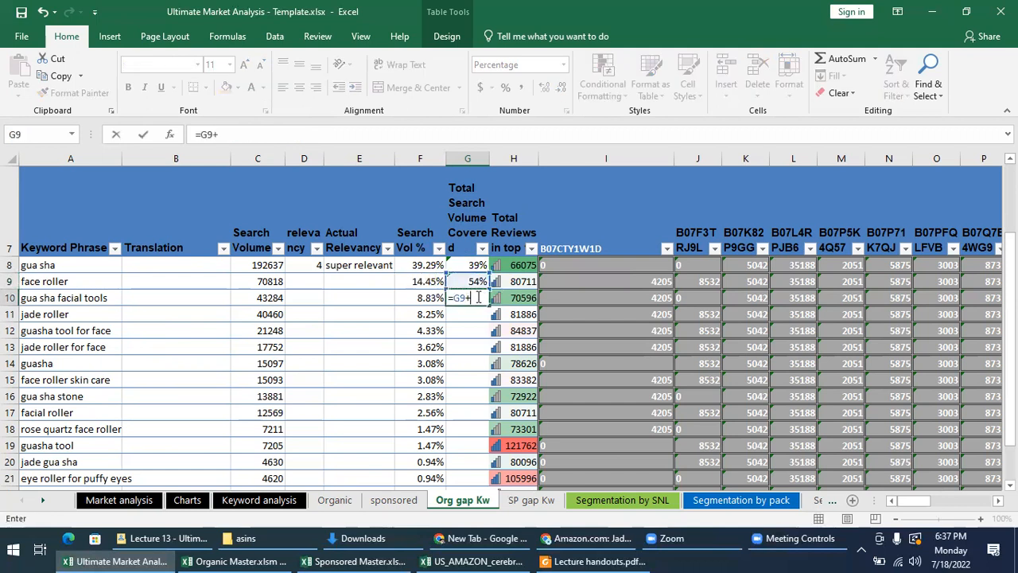
key(Left)
key(Down)
key(Up)
key(Return)
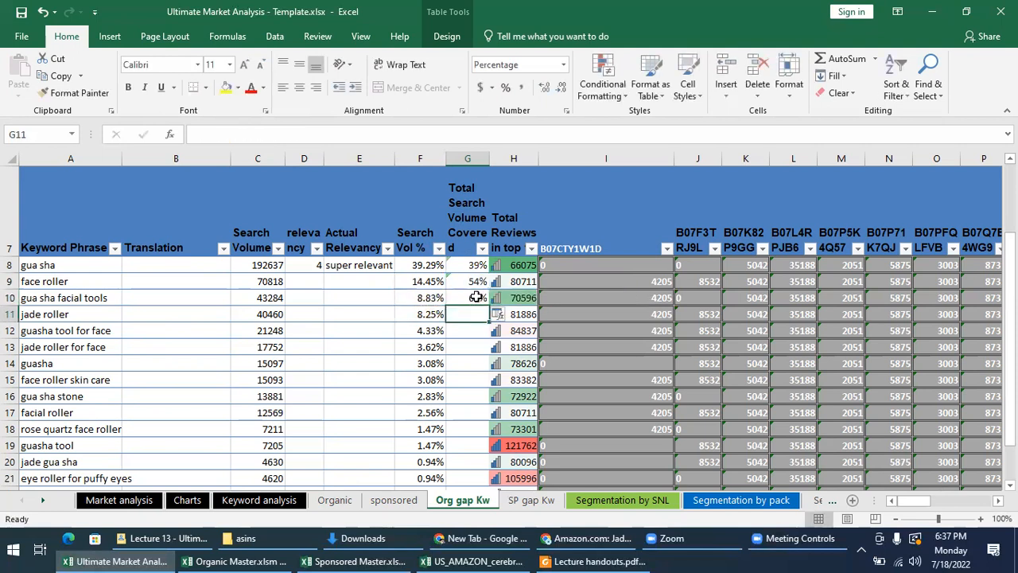
Fill the Total Search Volume Covered formula from G10 down to G27 and check the last keyword row
key(Up)
double_click(487, 305)
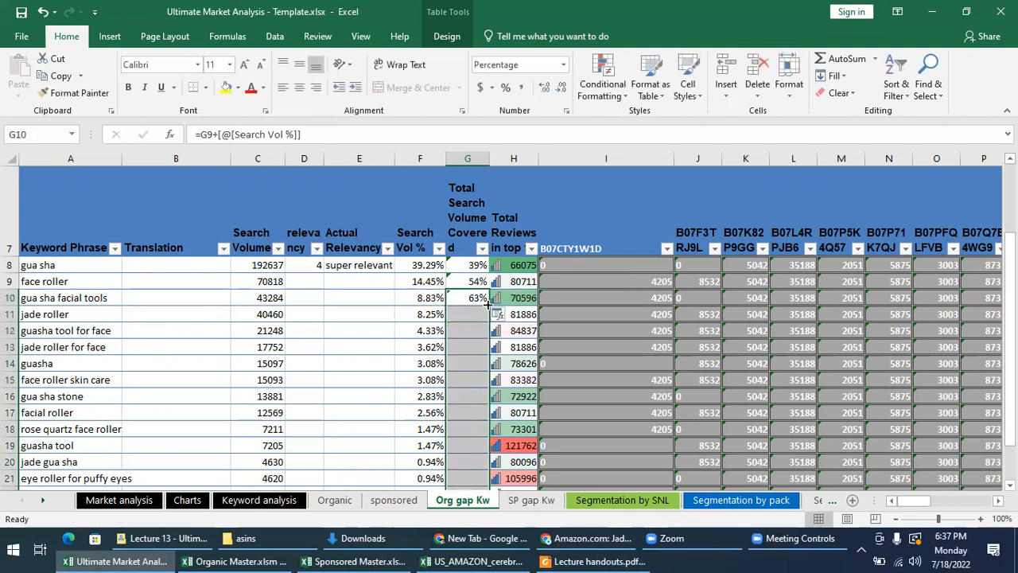
scroll(455, 395, down, 3)
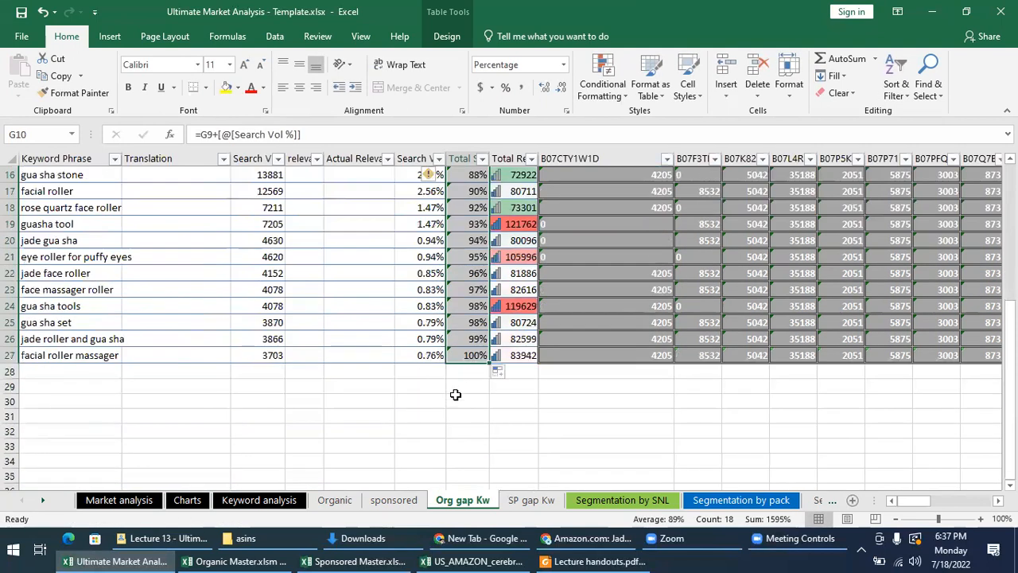
click(470, 355)
drag(191, 353, 470, 355)
scroll(461, 390, up, 5)
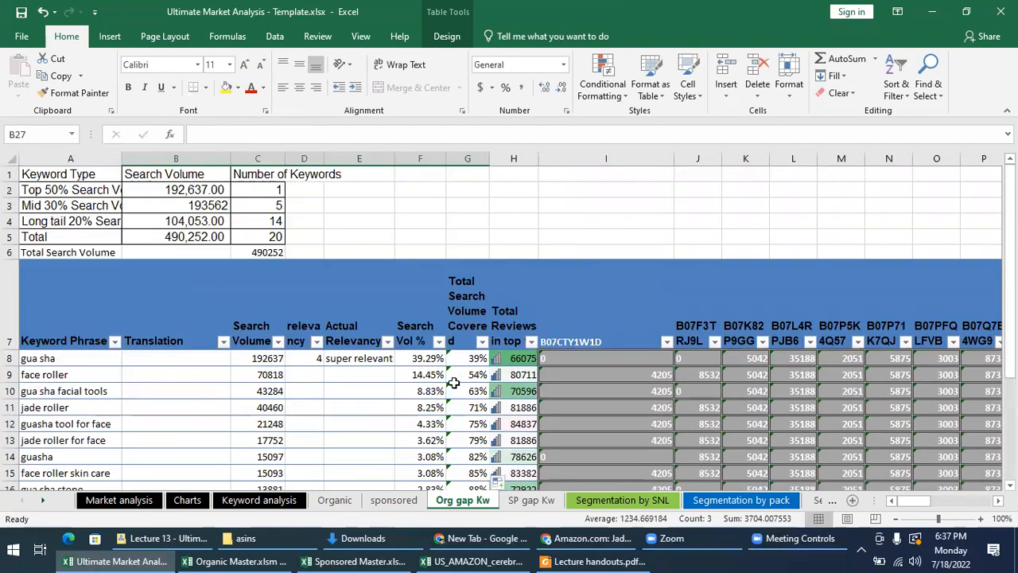
Examine the Total Reviews in top 10 column and the ASIN headers and formulas beside it on the Org gap Kw sheet
scroll(456, 383, down, 1)
click(508, 272)
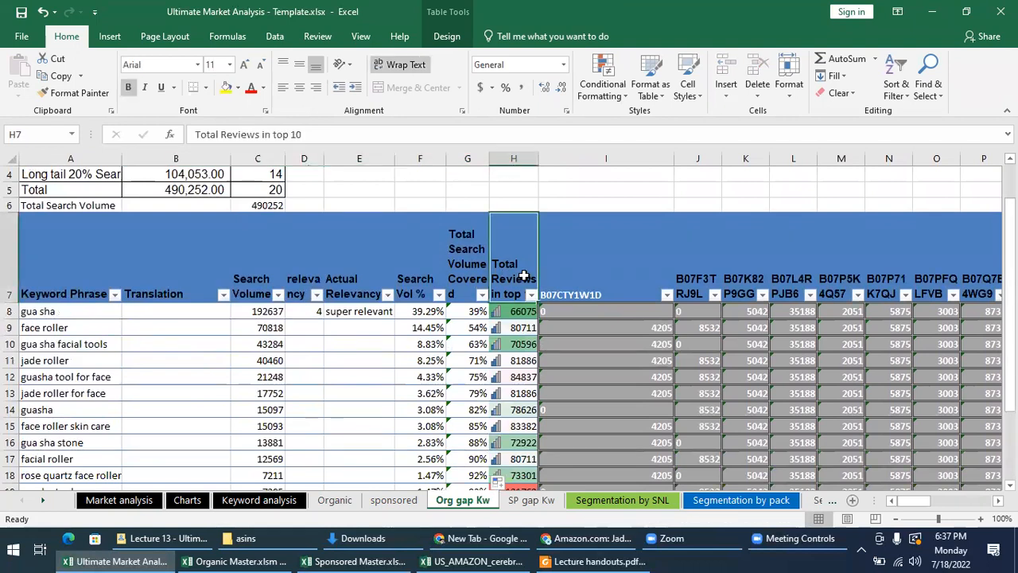
scroll(503, 346, down, 4)
scroll(502, 346, up, 4)
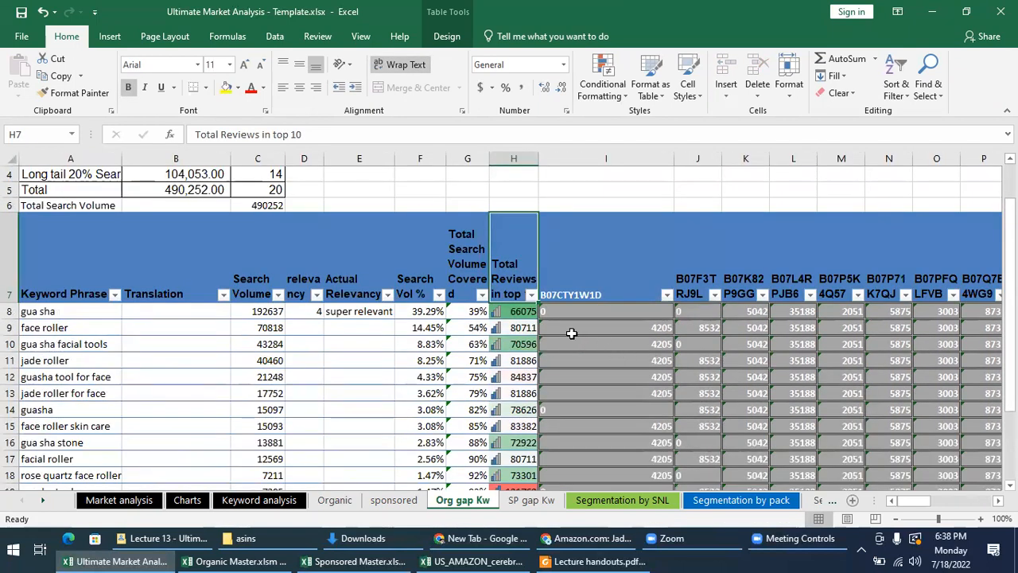
click(581, 311)
click(583, 295)
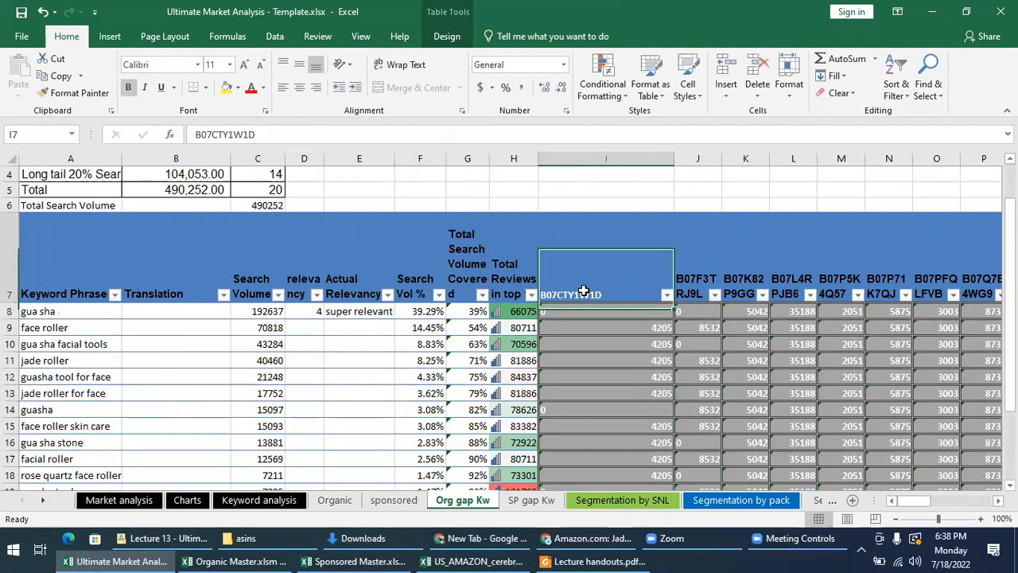
mouse_move(919, 505)
mouse_down()
mouse_move(978, 504)
mouse_move(913, 506)
mouse_move(922, 504)
mouse_up()
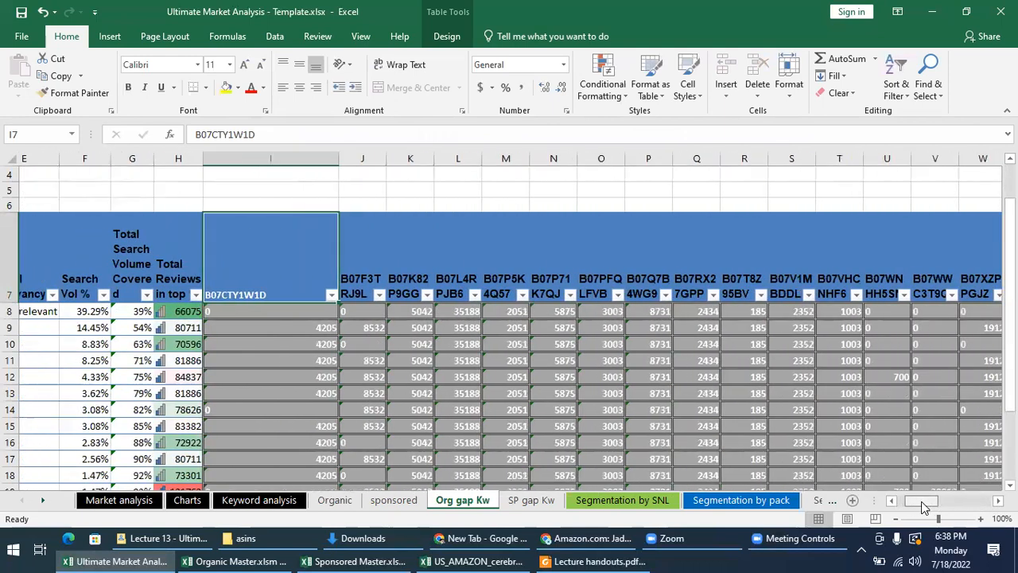
click(312, 311)
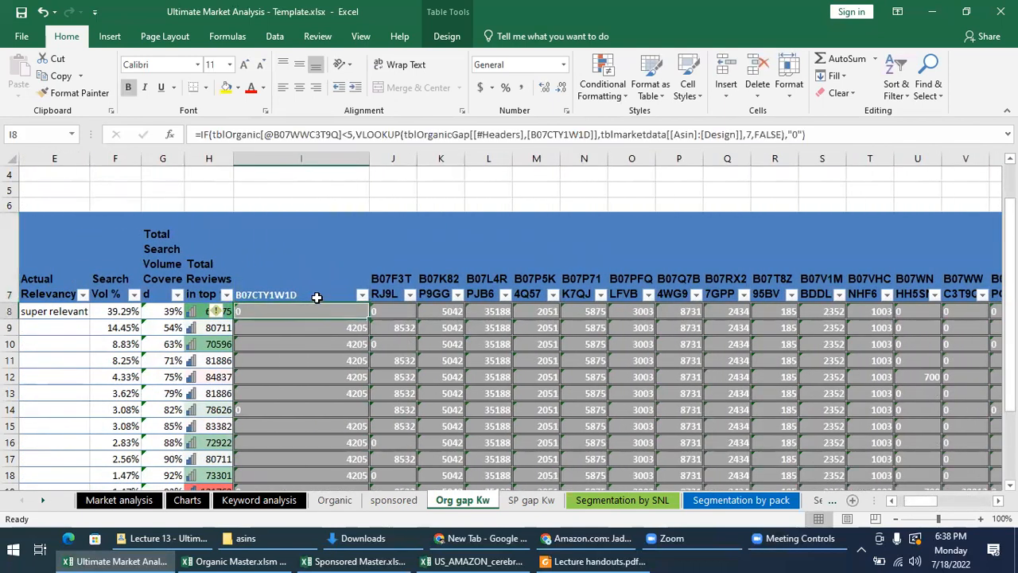
Clear the old ASIN headers and review formulas from I7 to BD27 on the Org gap Kw sheet
click(309, 289)
key(ctrl+shift+Right)
key(ctrl+shift+Down)
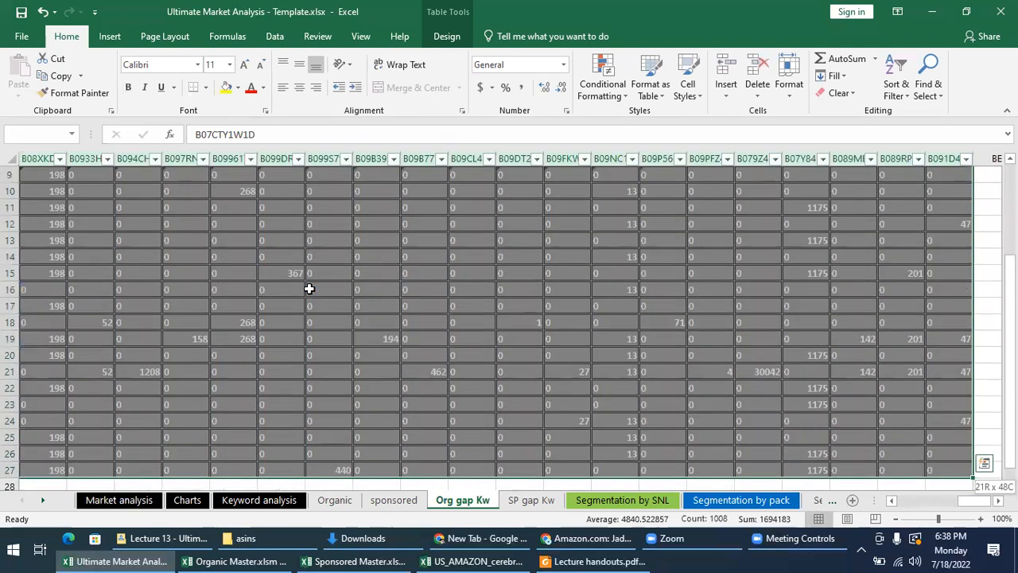
key(Delete)
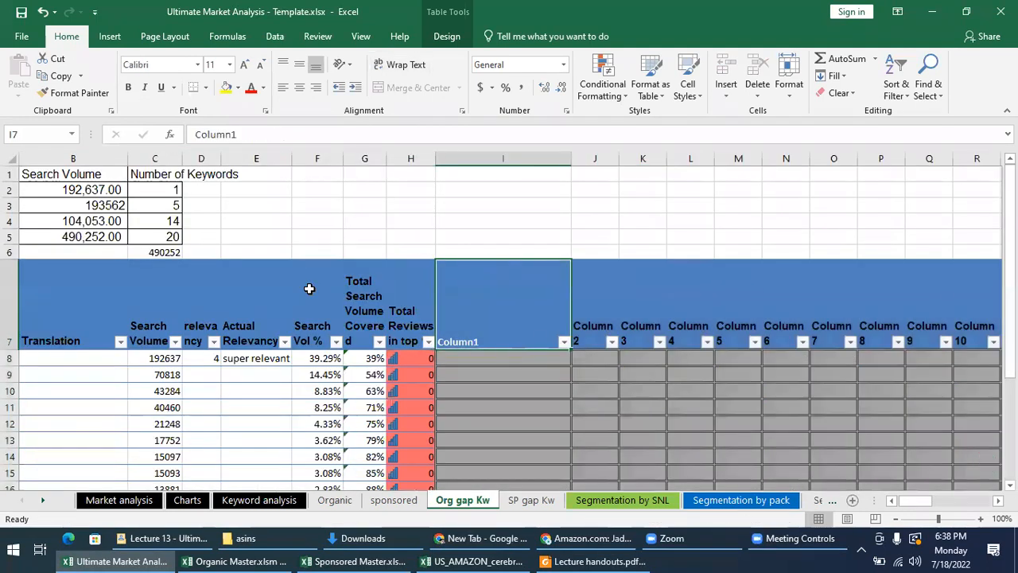
scroll(137, 278, down, 3)
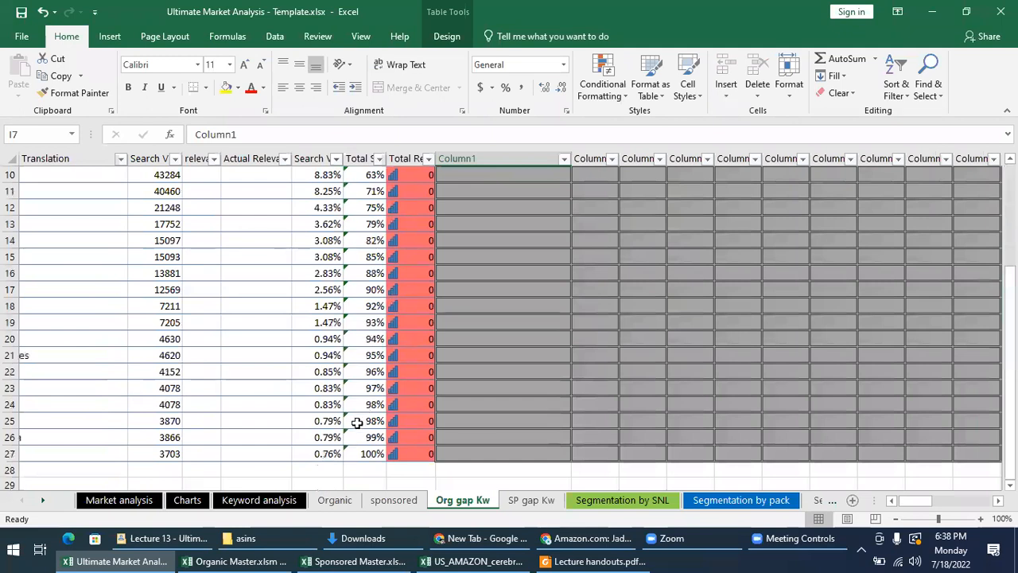
scroll(362, 462, up, 1)
Copy the Organic sheet's ASIN header row, from B07WWC3T9Q in H7 to the table's last column
click(378, 498)
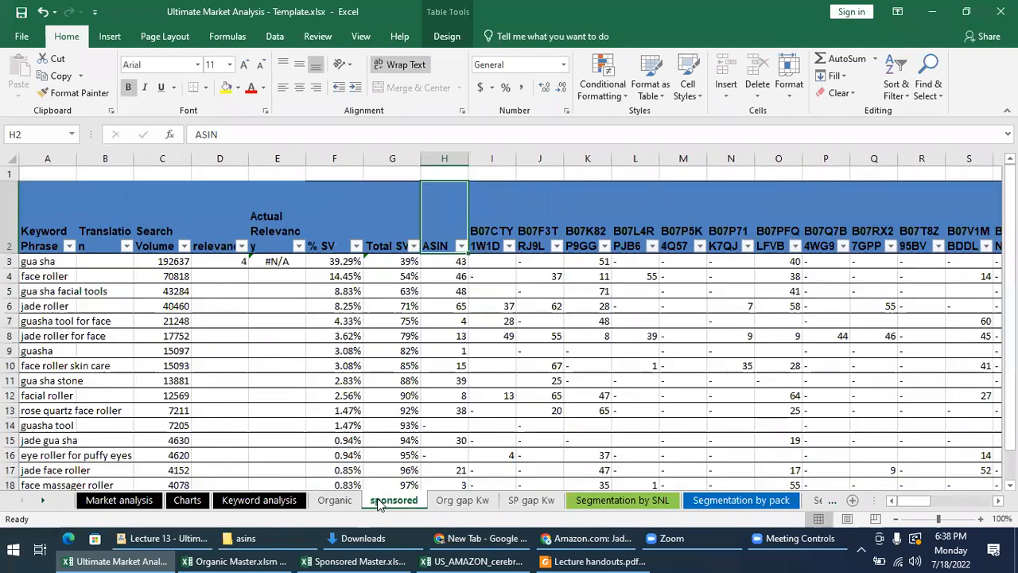
click(336, 500)
scroll(397, 326, up, 2)
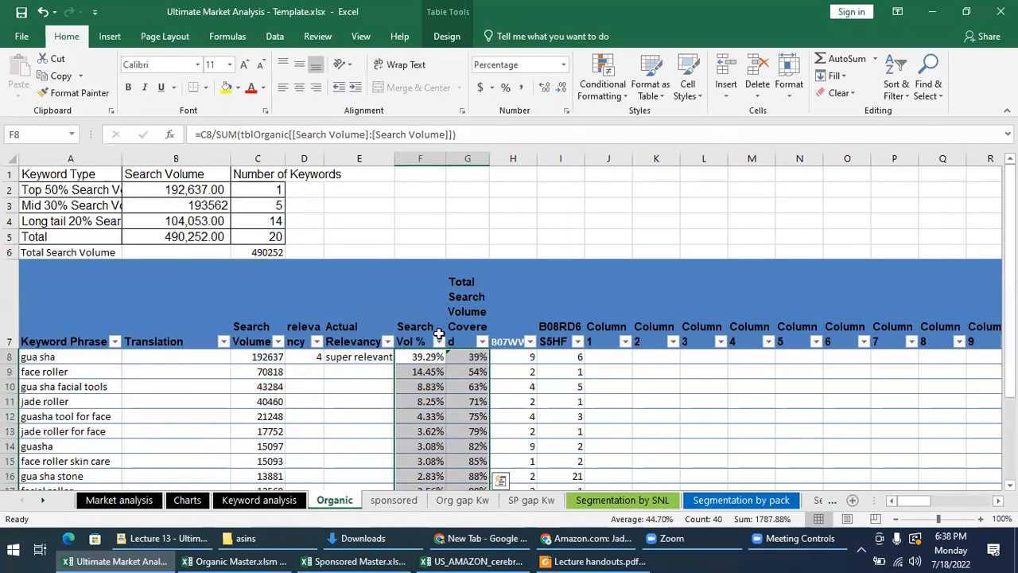
click(512, 331)
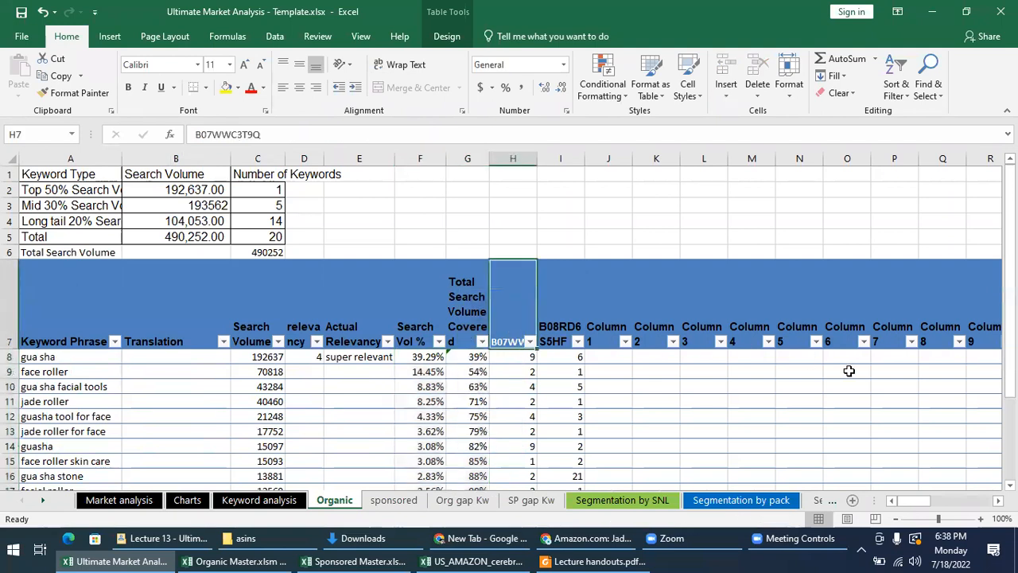
key(ctrl+shift+Right)
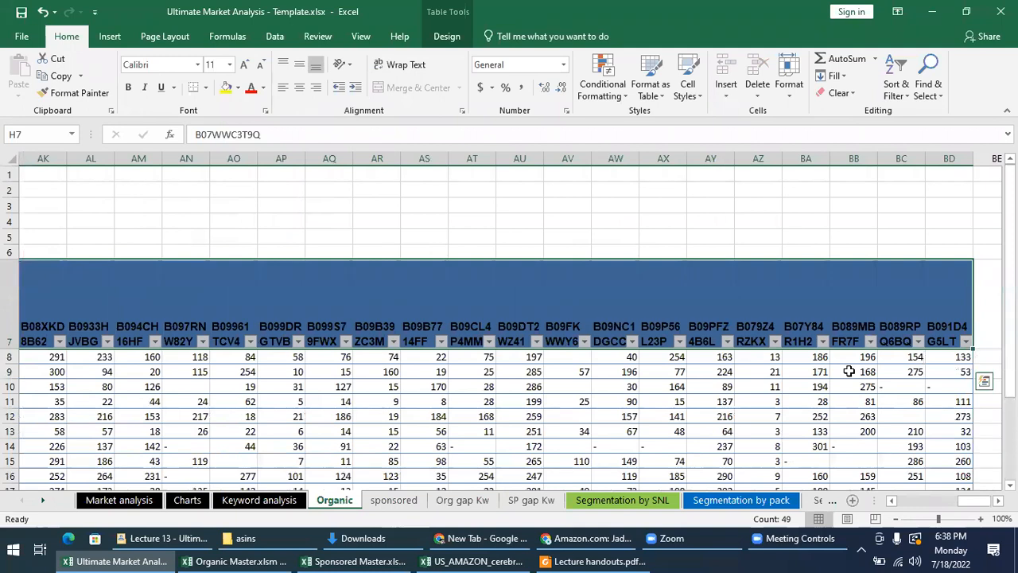
key(ctrl+c)
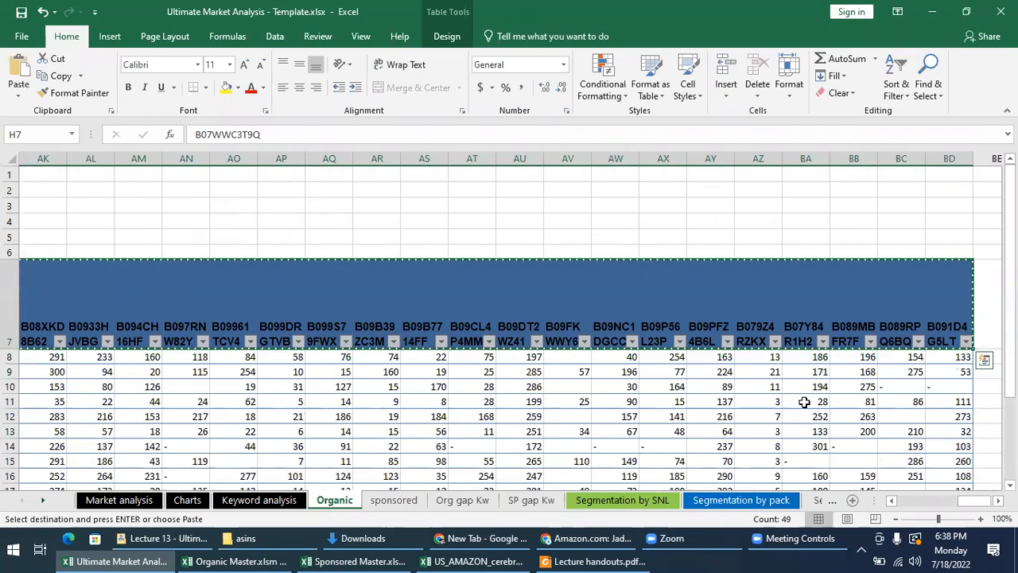
Paste the copied ASIN headers as values into the Org gap Kw sheet, starting at I7
click(465, 499)
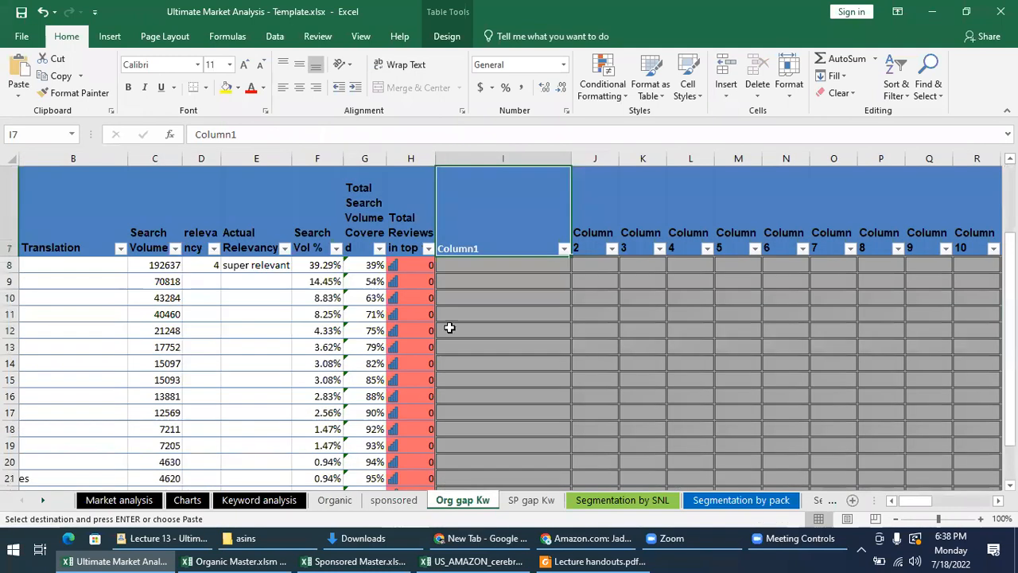
right_click(469, 234)
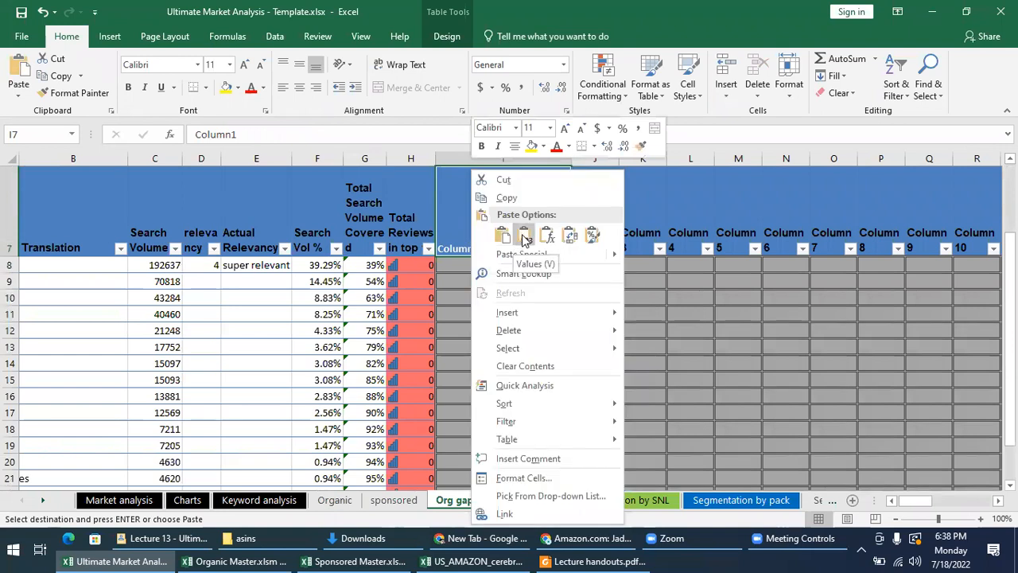
click(522, 237)
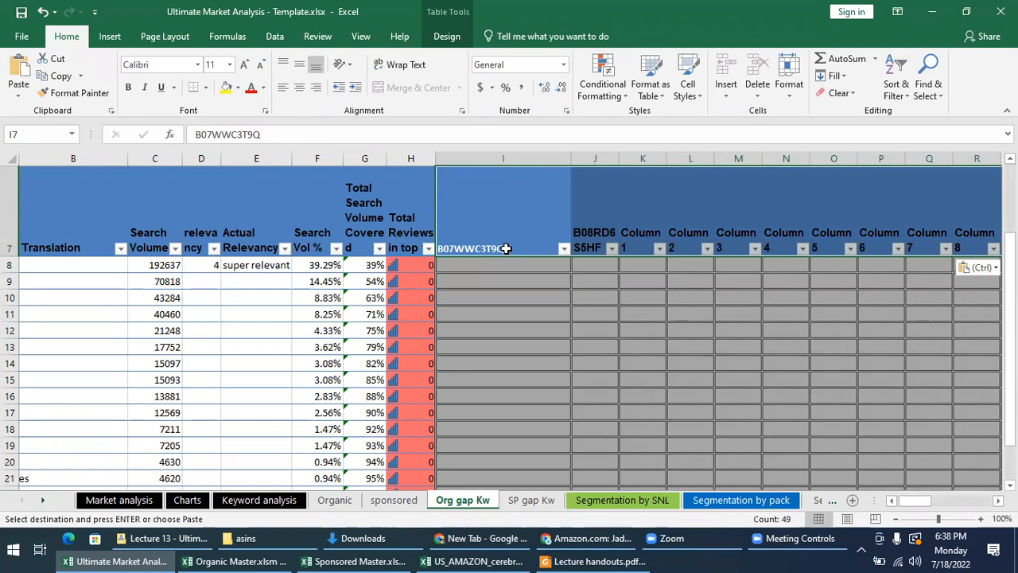
click(487, 267)
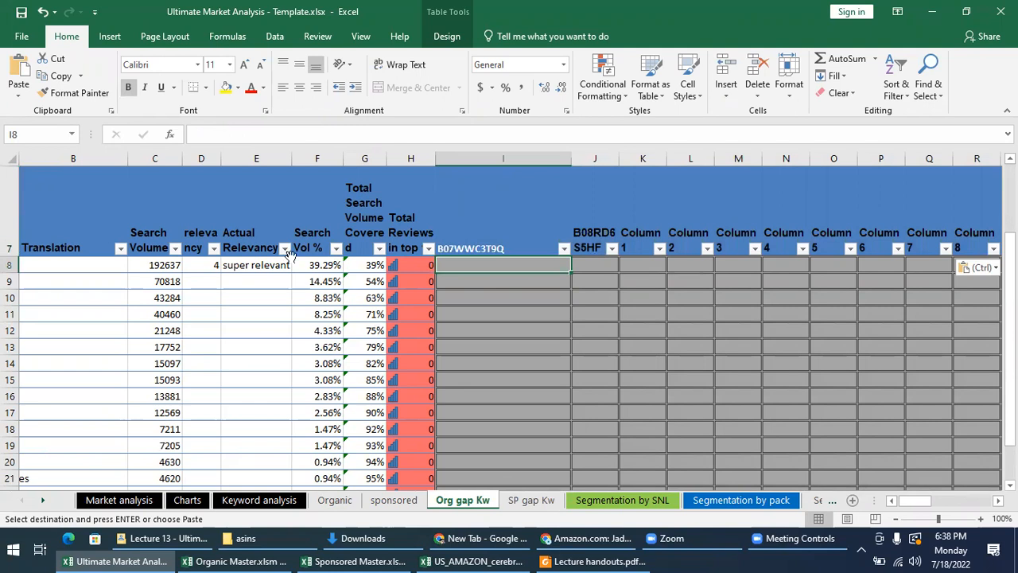
Copy the Organic gap keywords formula from the Lecture handouts PDF and paste it into a new Notepad document
key(alt+Tab)
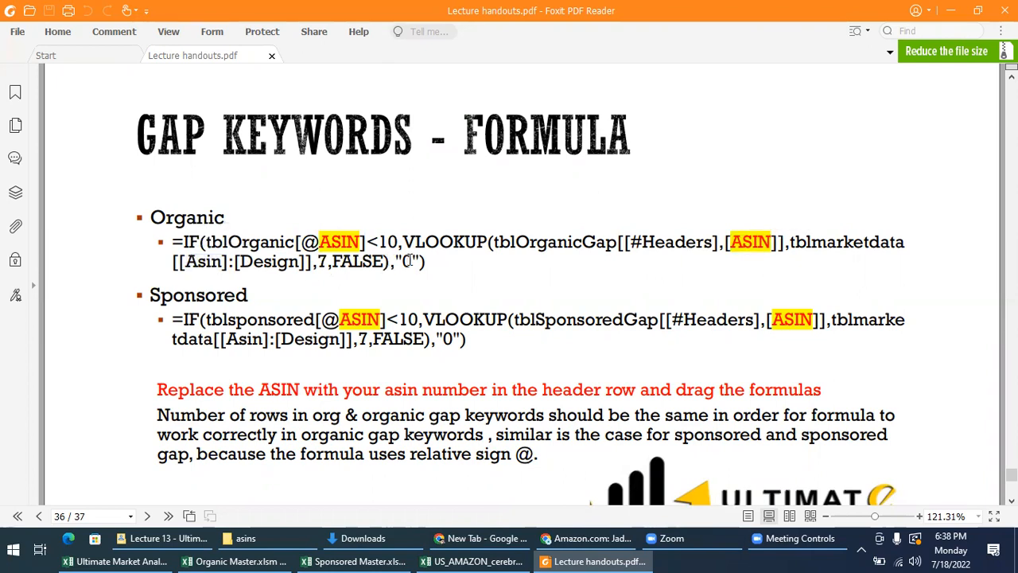
drag(425, 261, 447, 274)
click(182, 242)
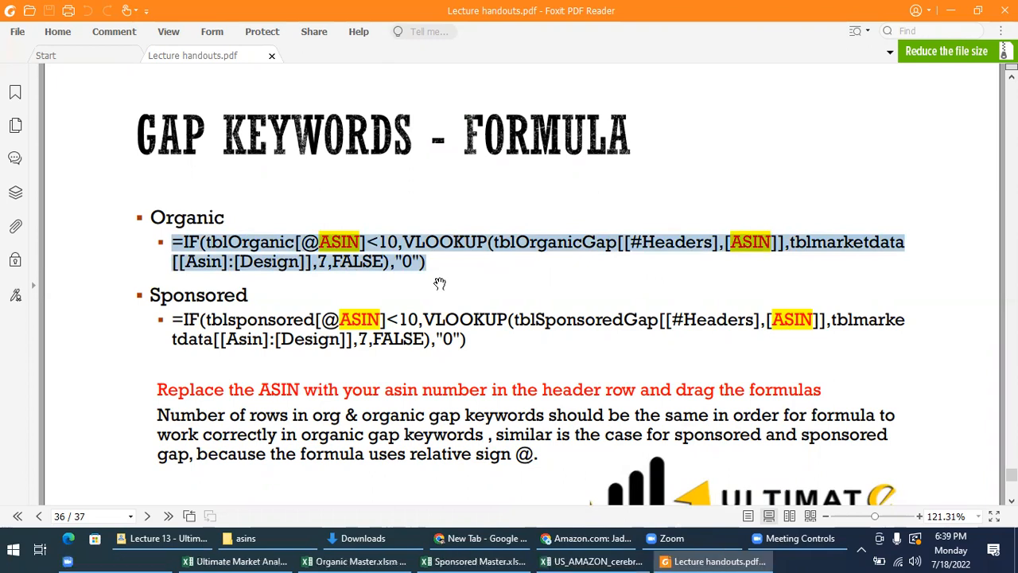
click(4, 550)
text(note)
key(Return)
key(ctrl+v)
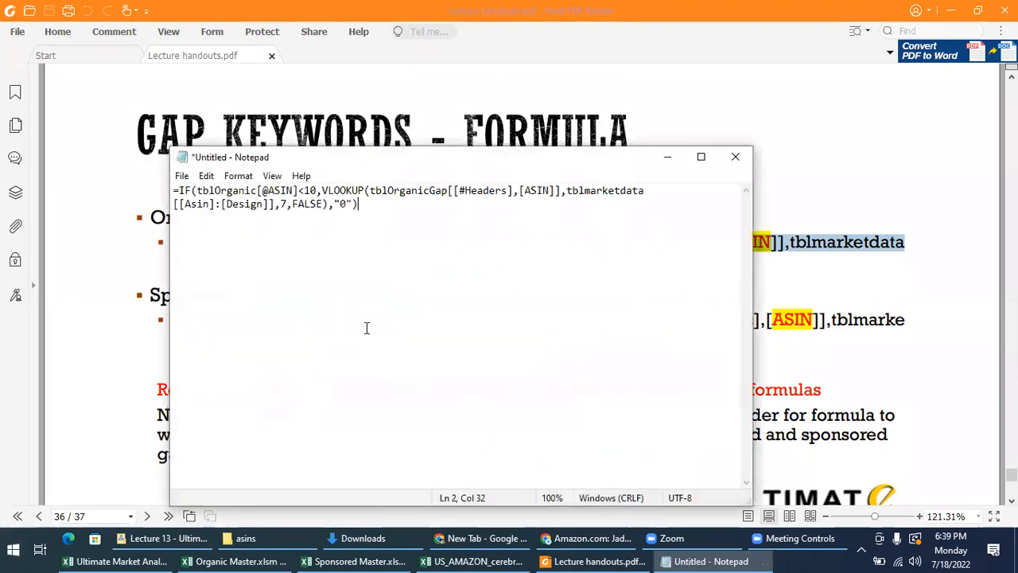
drag(384, 218, 169, 179)
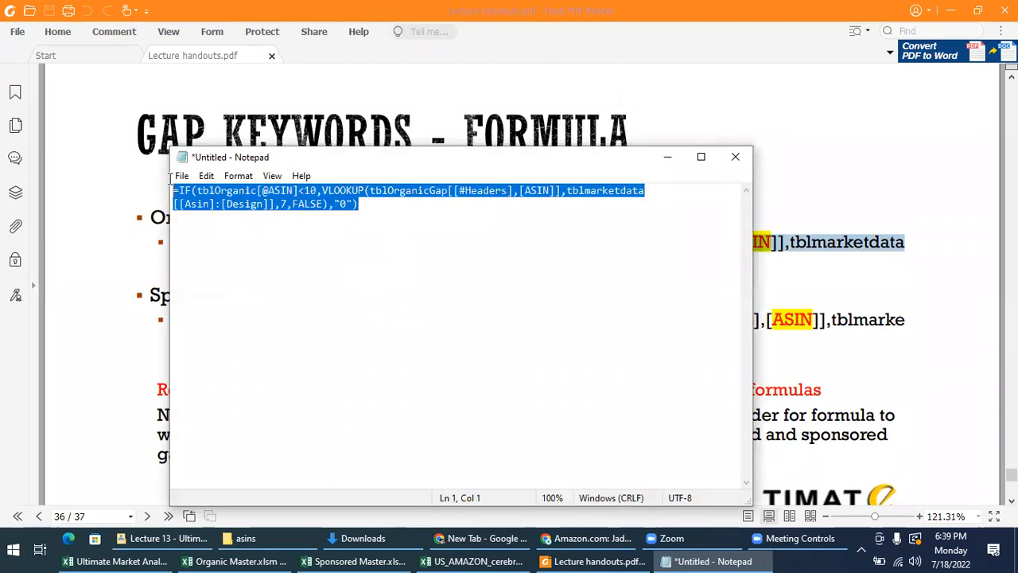
click(347, 240)
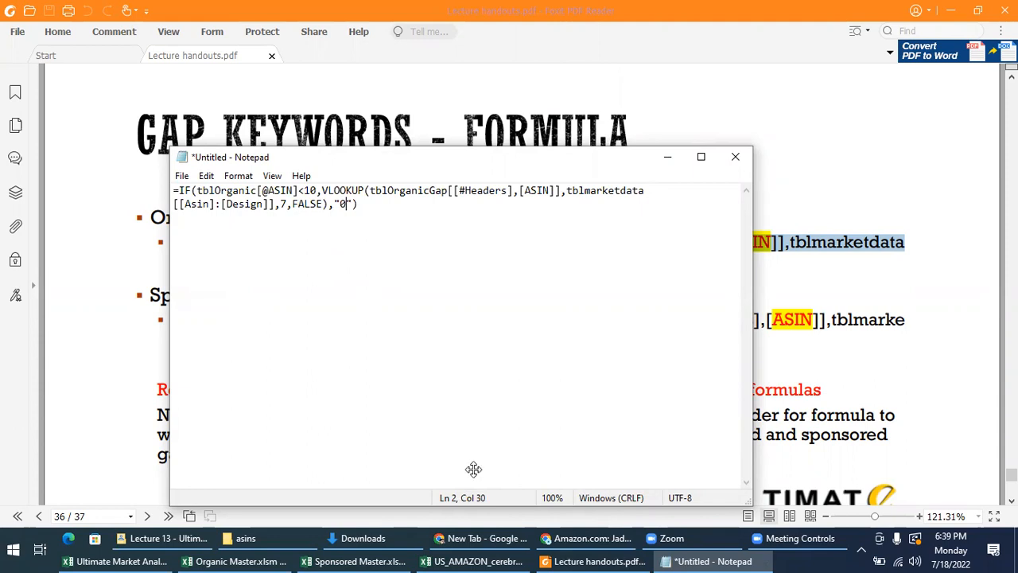
drag(473, 468, 476, 154)
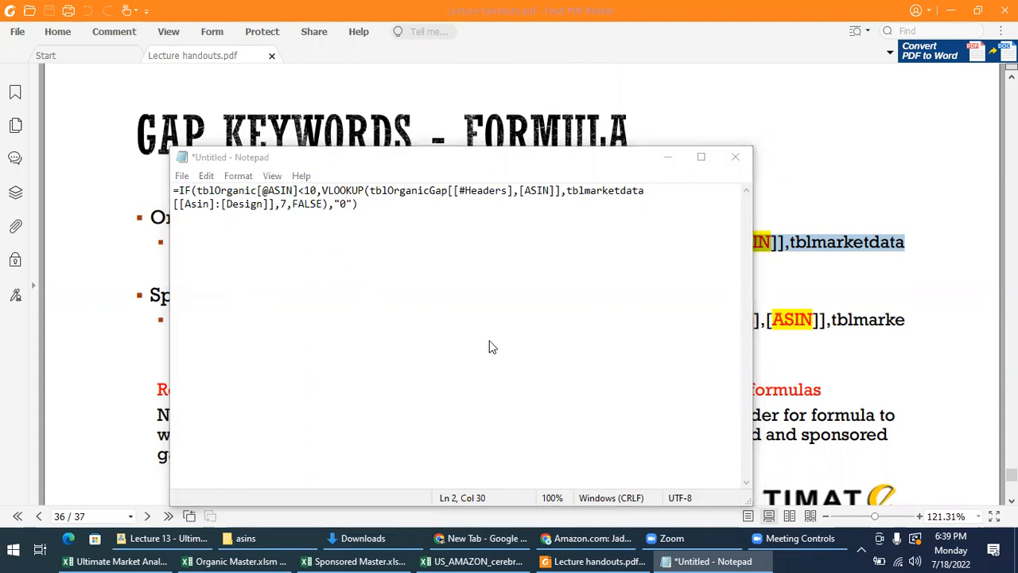
Copy B07WWC3T9Q from header I7 in Excel and replace both ASIN placeholders in the Notepad formula with it
click(133, 561)
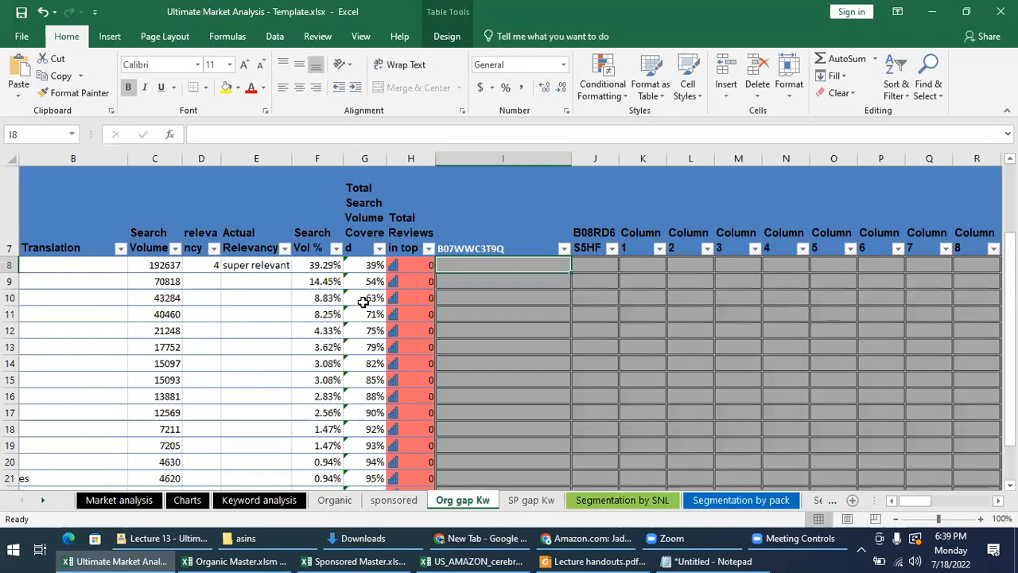
click(455, 245)
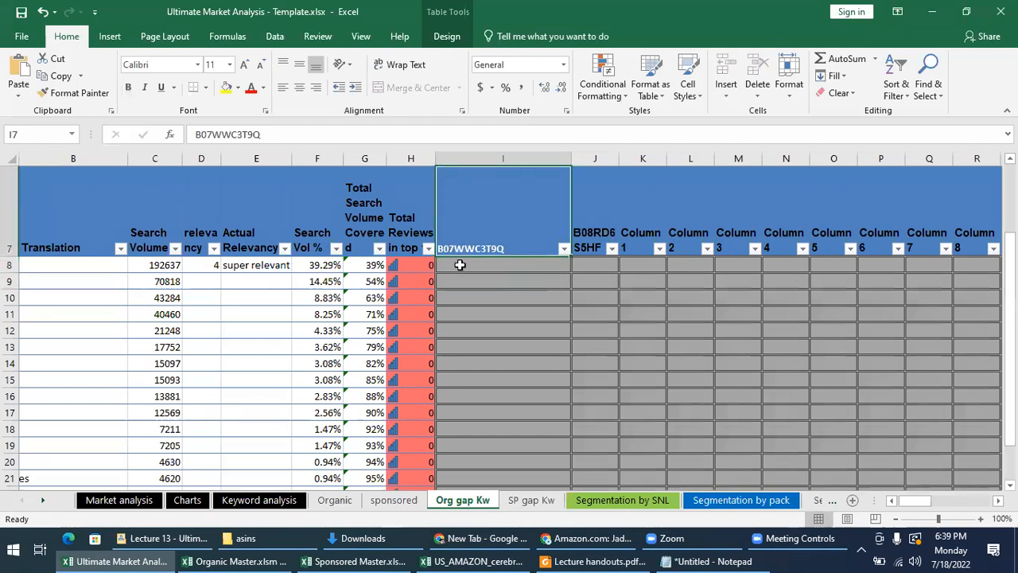
key(F2)
key(shift+Home)
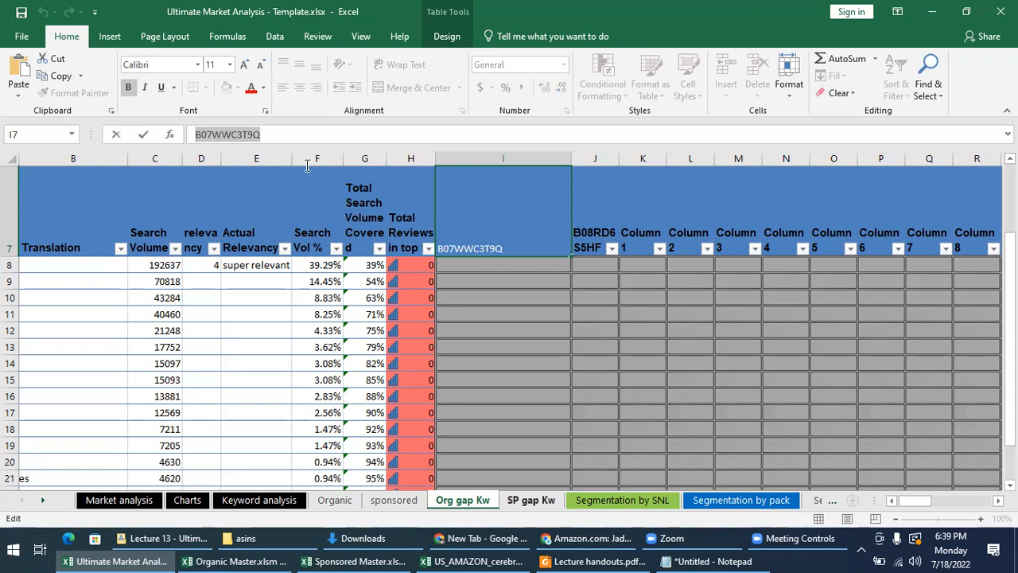
key(alt+Tab)
key(ctrl+v)
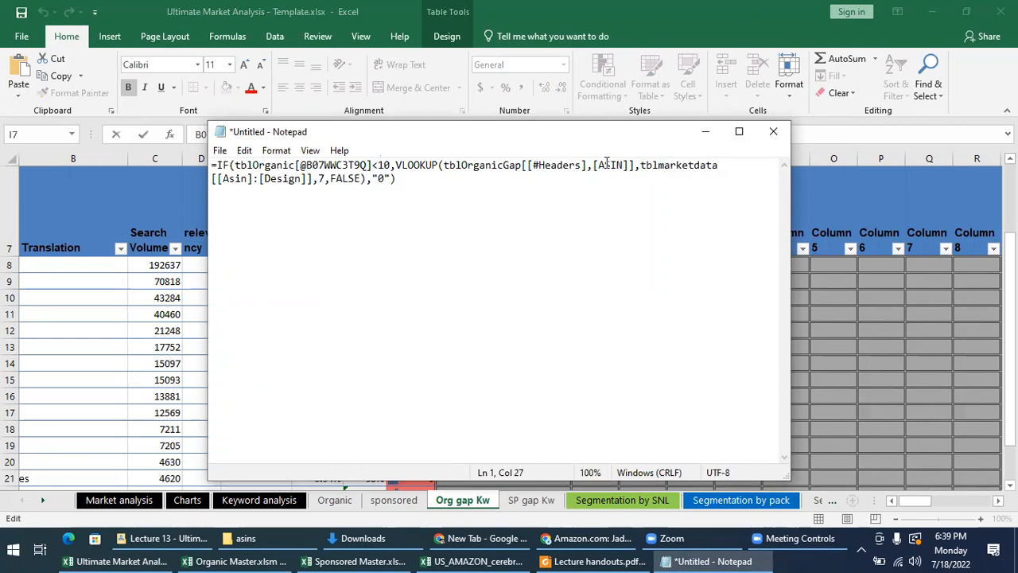
drag(598, 166, 618, 165)
key(ctrl+v)
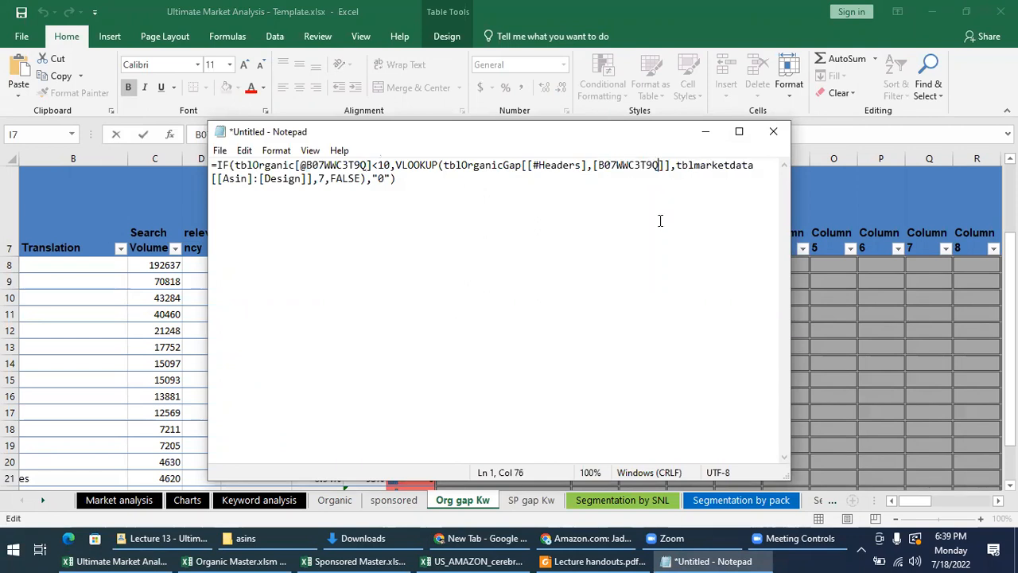
Try to enter the adapted Notepad formula in I8 of the Org gap Kw sheet and inspect where its text breaks off
drag(414, 184, 185, 159)
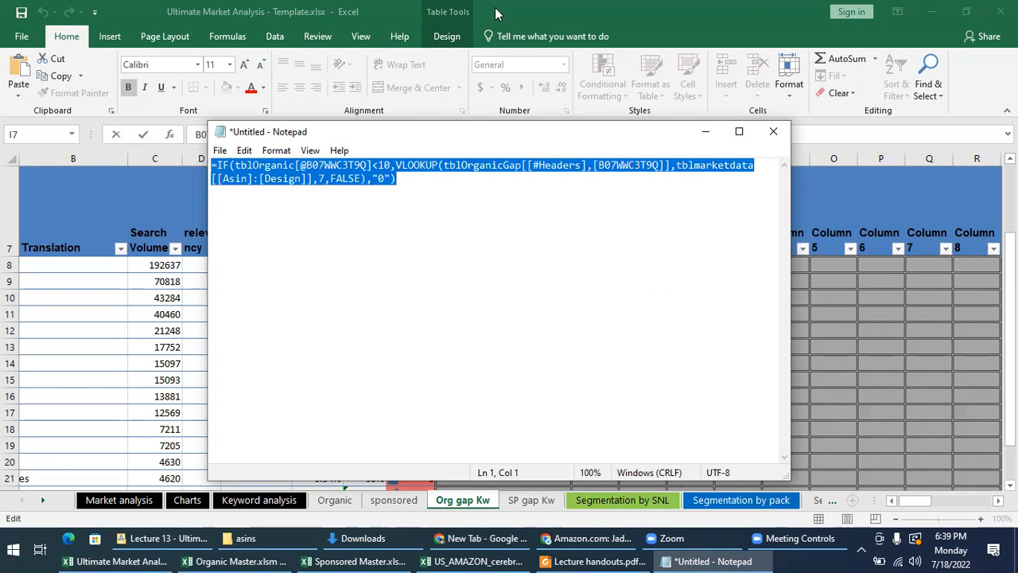
click(525, 9)
click(480, 264)
click(249, 133)
key(ctrl+v)
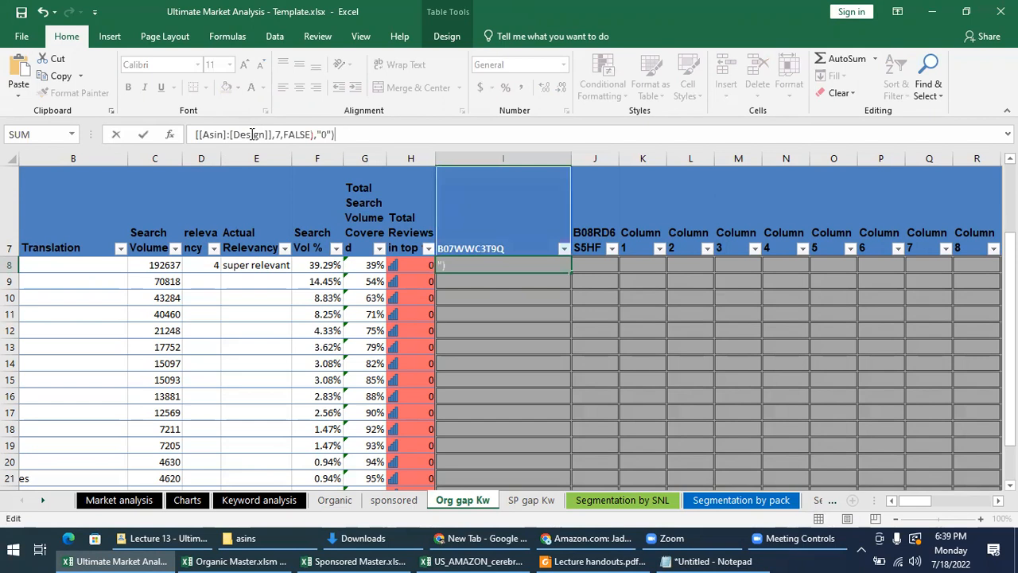
key(Return)
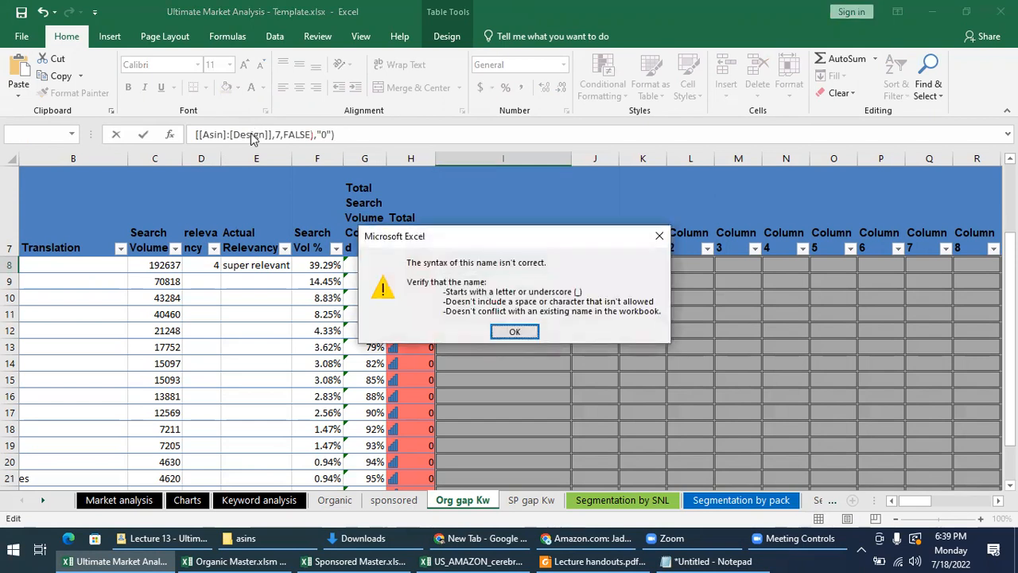
key(Return)
key(Home)
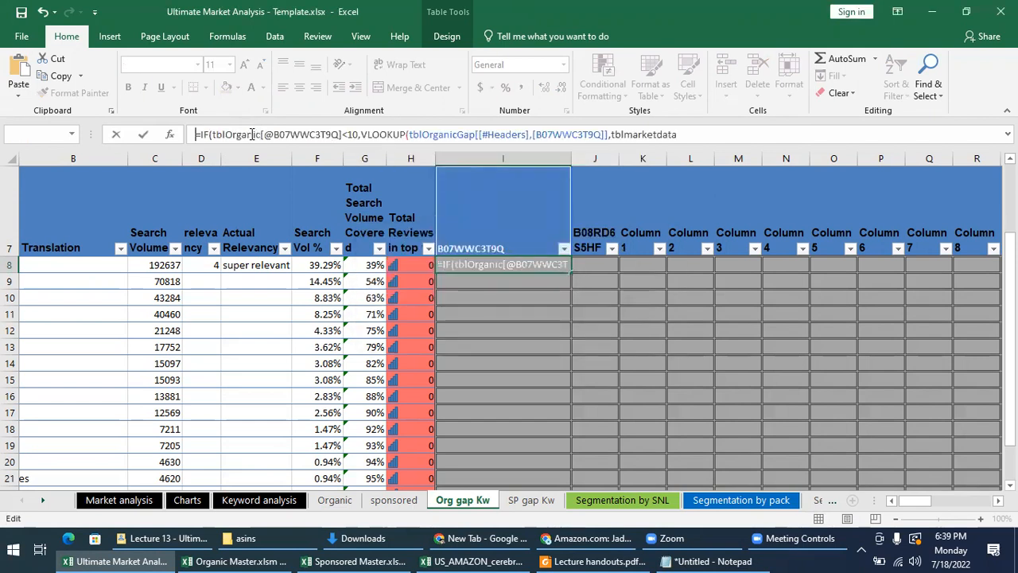
click(720, 132)
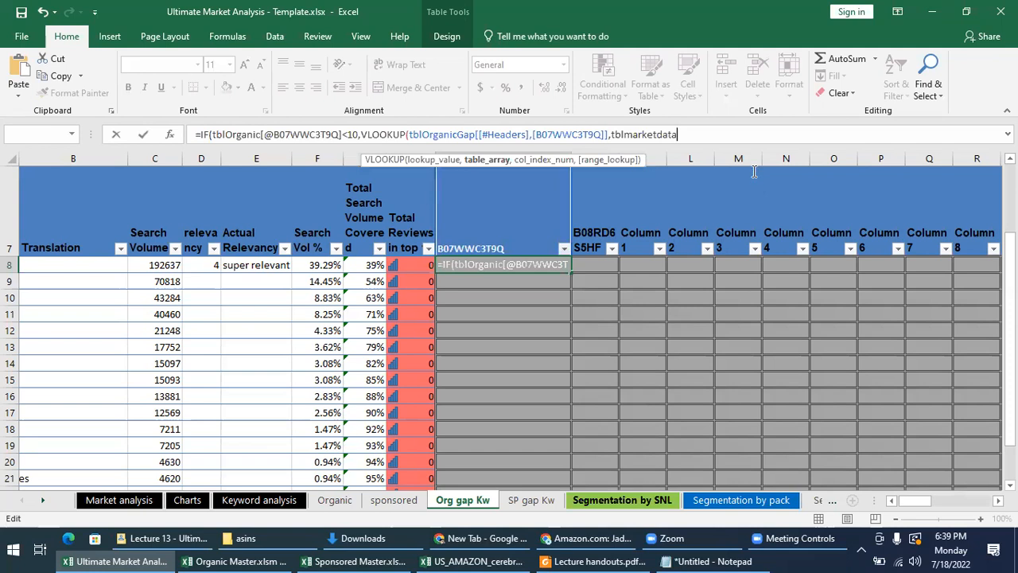
Switch to Notepad and remove the line break after tblmarketdata, joining the formula into a single line
key(alt+Tab)
key(Left)
click(739, 132)
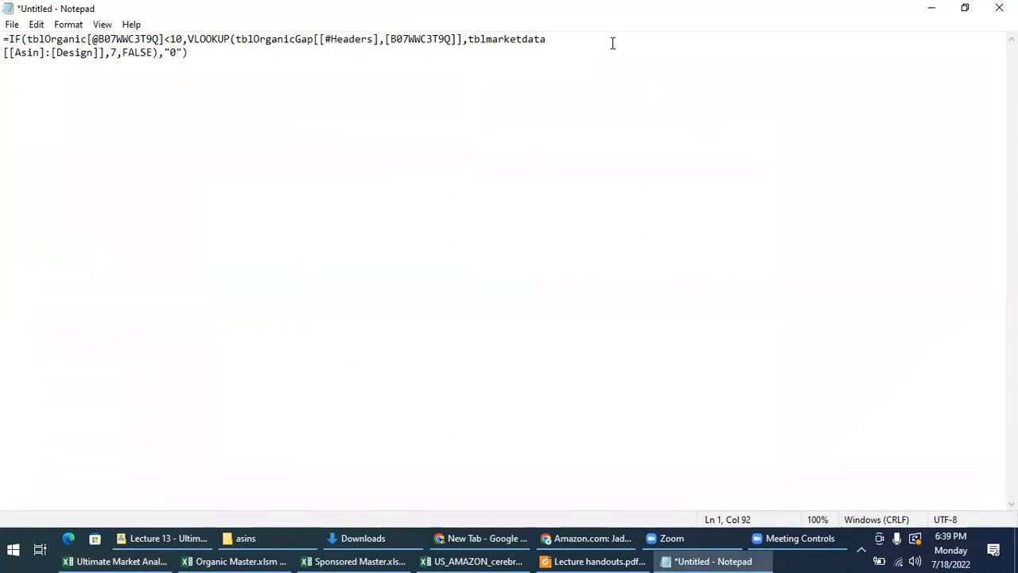
key(Delete)
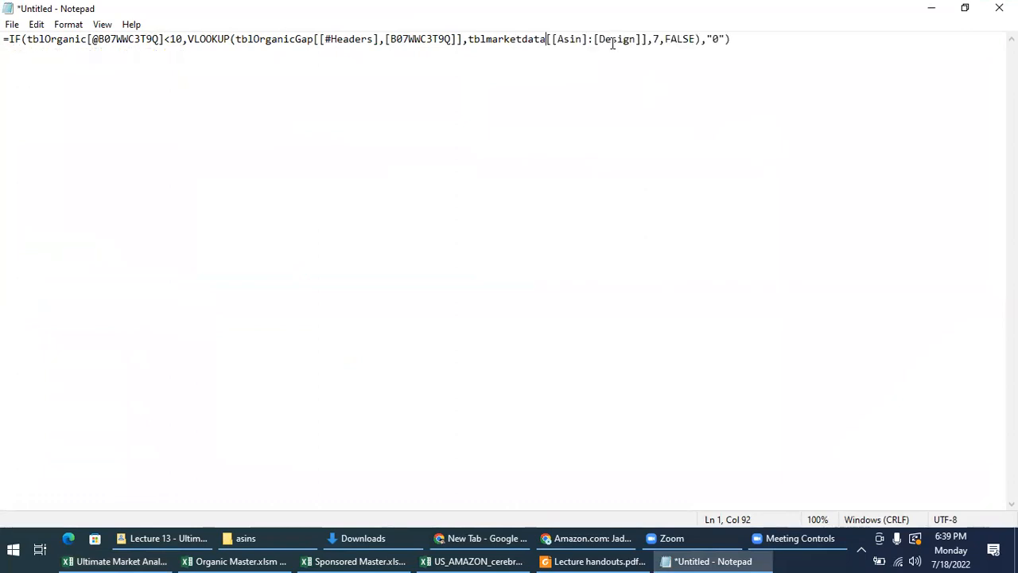
Copy the single-line gap formula from Notepad and try to enter it in I8 of the Org gap Kw sheet in Excel
drag(780, 47, 3, 39)
key(ctrl+c)
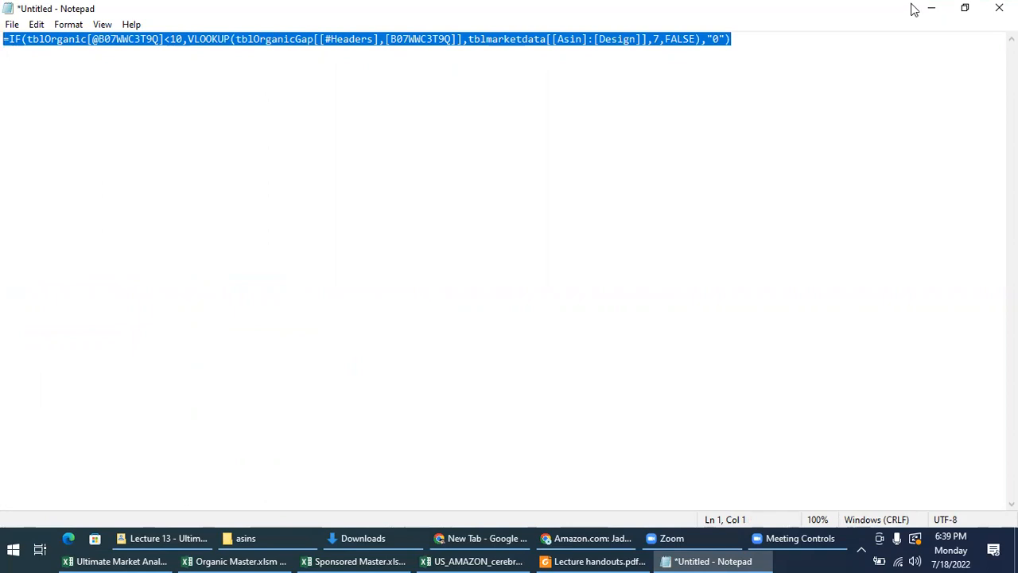
key(alt+Tab)
drag(677, 136, 16, 135)
key(ctrl+v)
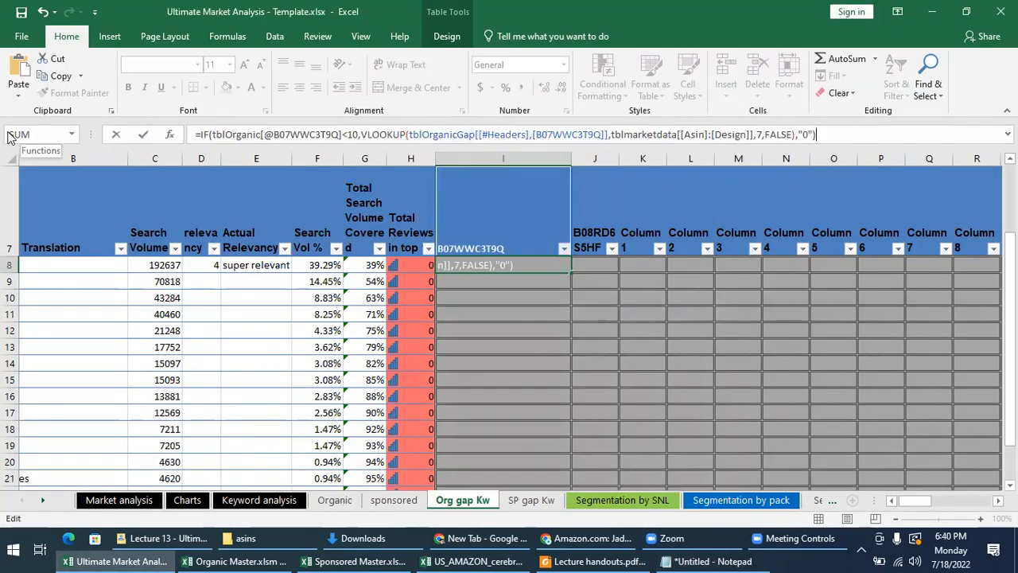
key(Return)
key(Return)
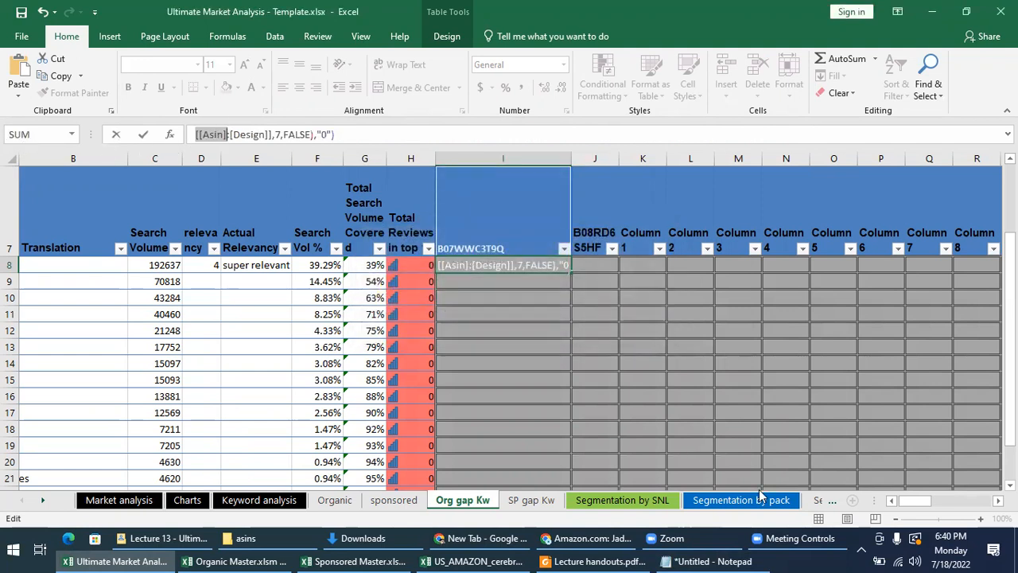
Try to replace the formula's tblmarketdata[[Asin]:[Design]] lookup range by reselecting the Asin to Design headers on the Market analysis sheet
click(362, 134)
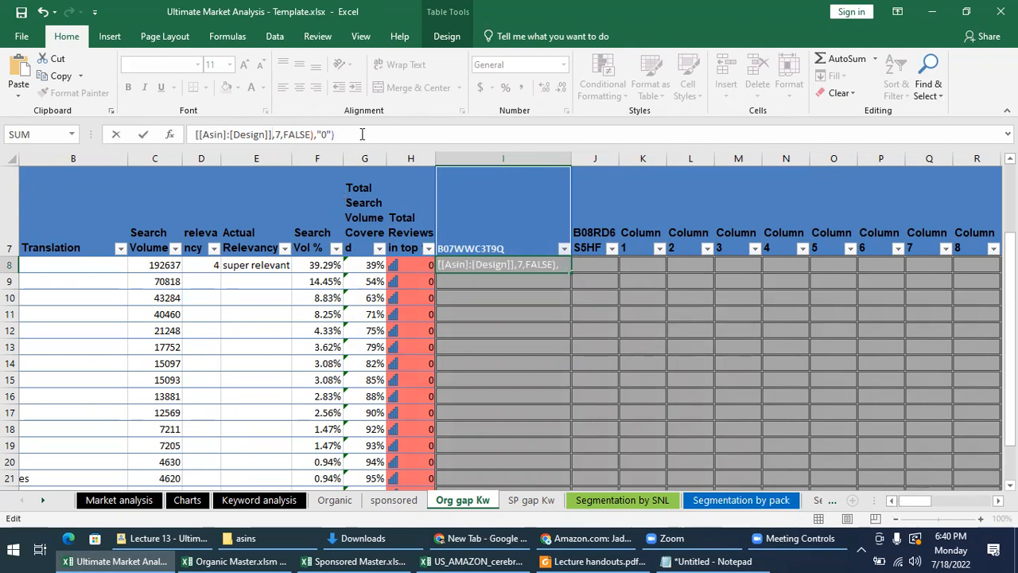
key(Left)
key(Left)
key(Left)
key(Left)
key(Left)
key(Left)
key(Left)
key(Left)
key(Left)
key(Left)
key(Left)
key(Left)
key(Left)
key(Left)
key(Left)
key(Left)
key(Left)
key(Left)
key(Left)
key(Left)
key(Left)
key(Left)
key(Left)
key(Left)
key(Left)
key(Left)
key(Left)
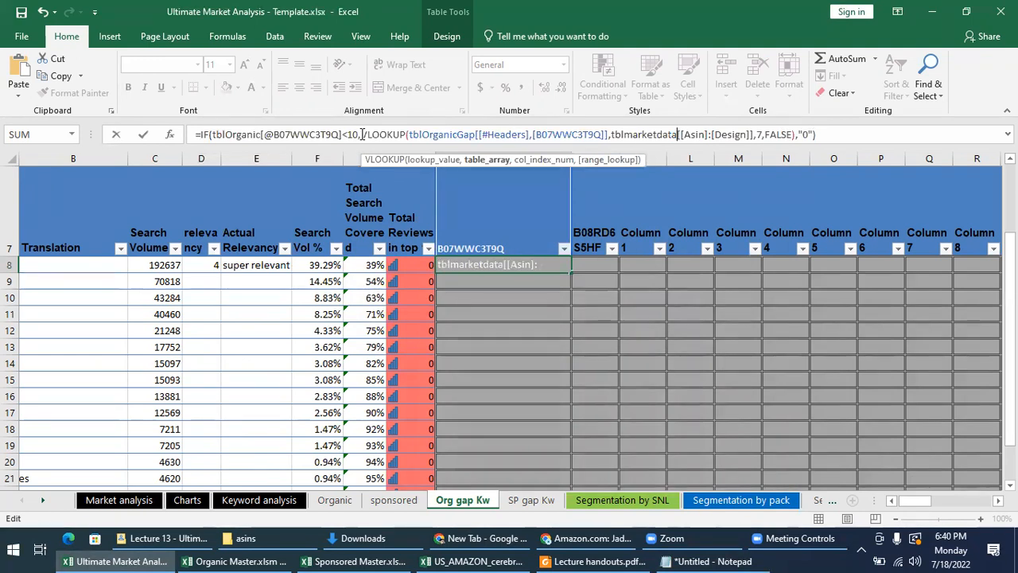
key(Left)
key(Left)
key(Left)
key(Left)
key(Left)
key(Left)
key(Left)
key(Left)
key(Left)
key(Left)
key(Left)
key(Left)
key(Left)
key(Left)
key(Right)
key(Right)
key(Right)
key(Right)
key(shift+Right)
key(shift+Right)
key(shift+Right)
key(shift+Right)
key(shift+Right)
key(shift+Right)
key(shift+Right)
key(shift+Right)
key(shift+Right)
key(shift+Right)
key(shift+Right)
key(shift+Right)
key(shift+Right)
key(shift+Right)
key(shift+Right)
key(shift+Right)
key(shift+Right)
key(shift+Right)
key(shift+Right)
key(shift+Right)
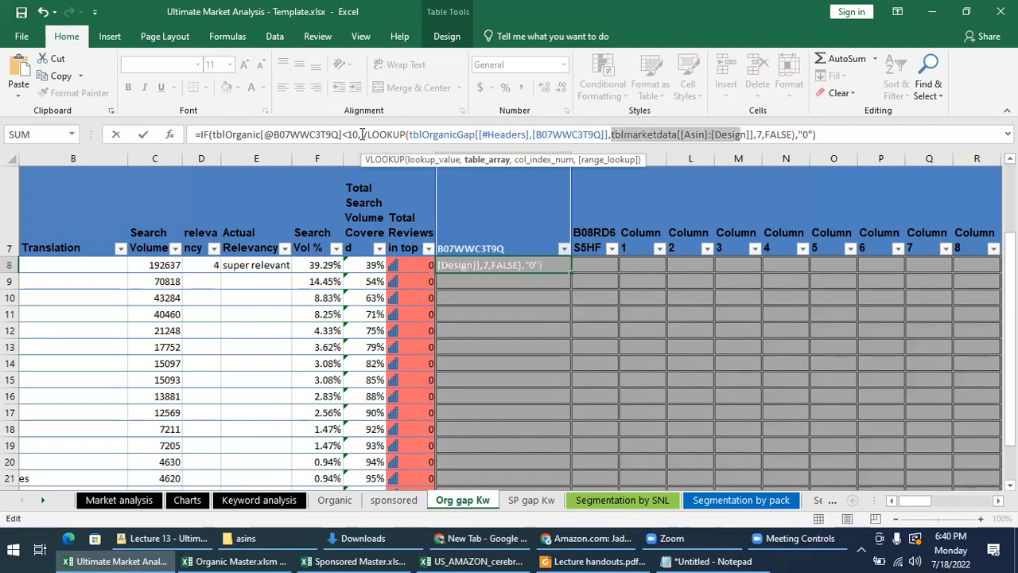
key(BackSpace)
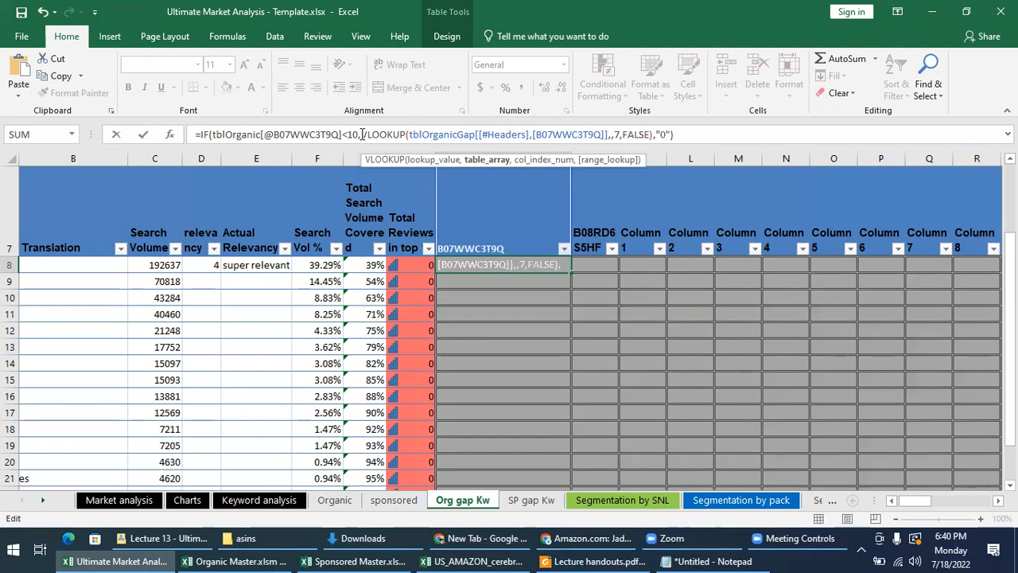
click(119, 500)
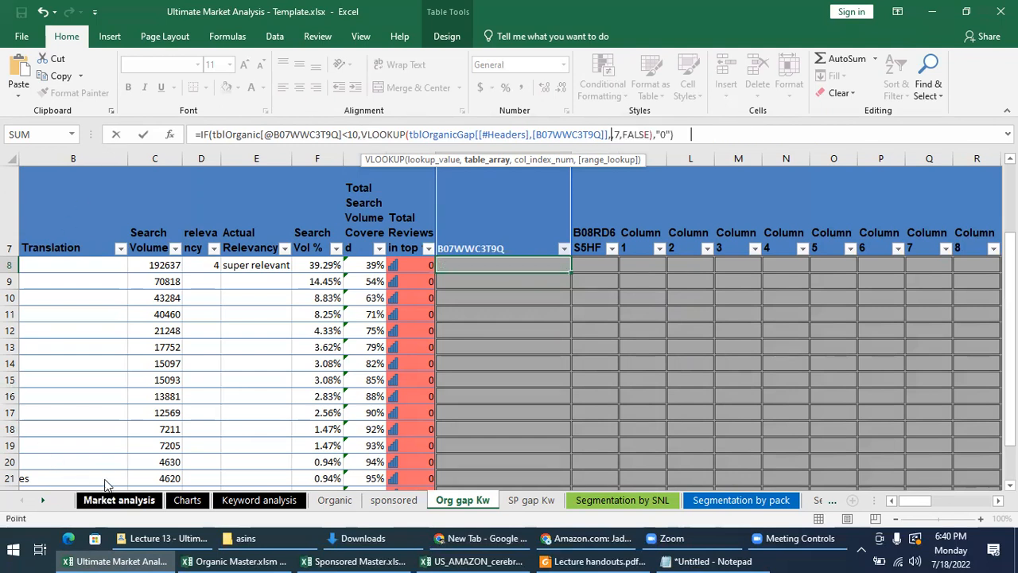
drag(922, 505, 897, 505)
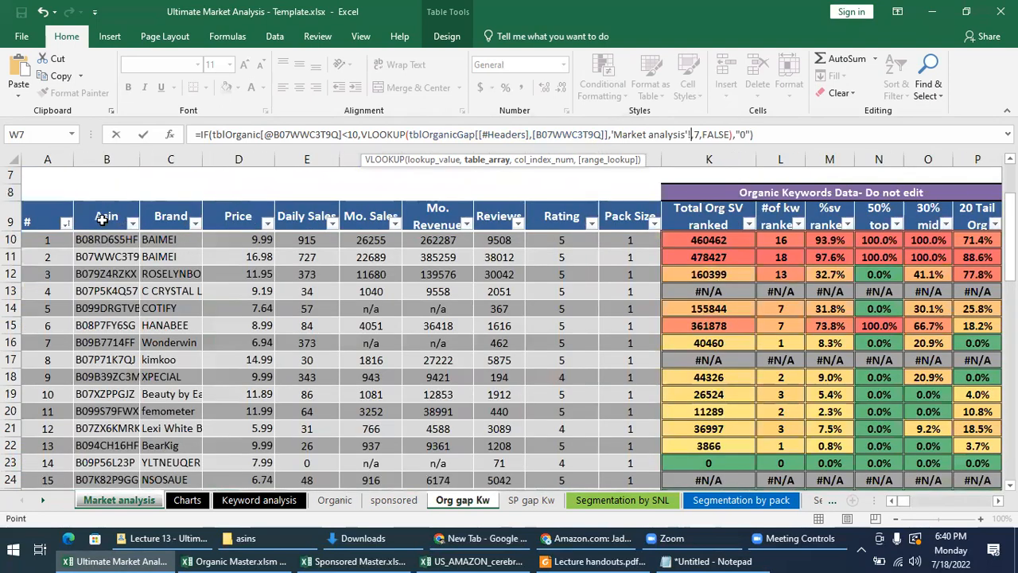
drag(100, 204, 643, 212)
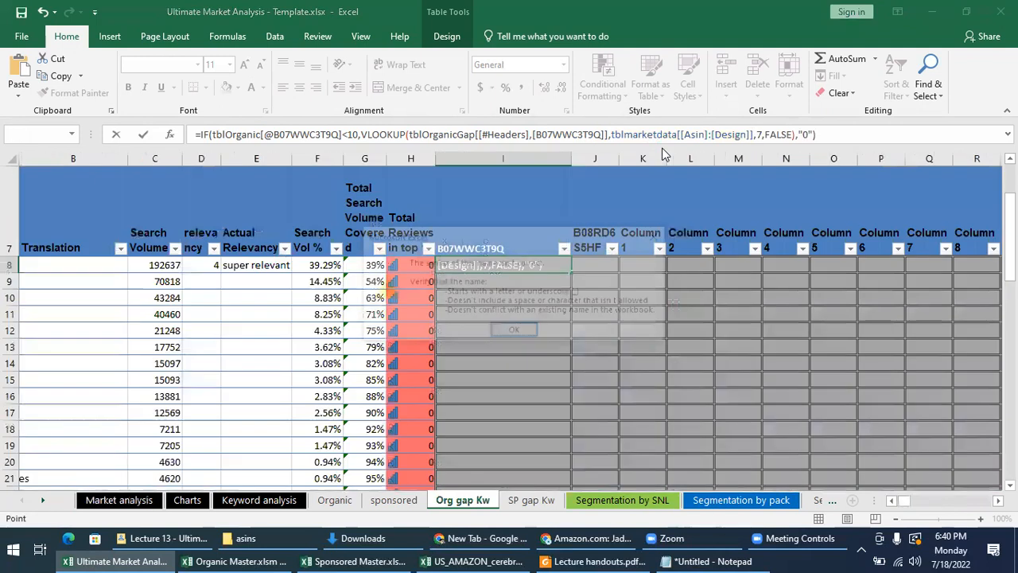
key(Return)
click(515, 332)
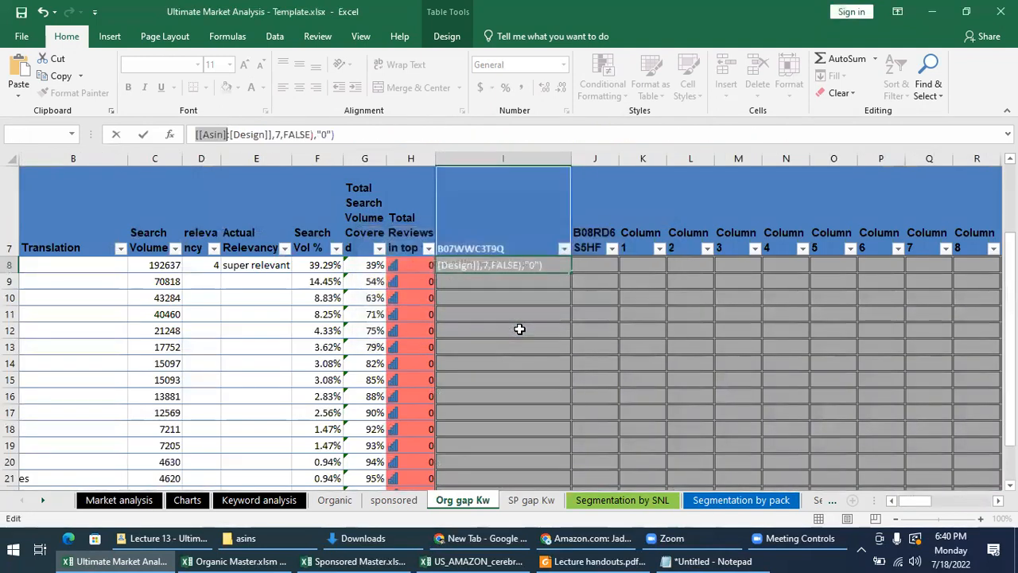
Clear the leftover formula text from I8 and enter the copied B07WWC3T9Q gap formula on a single line
click(373, 133)
key(Home)
key(ctrl+z)
key(ctrl+z)
key(ctrl+z)
key(Left)
key(Left)
key(Left)
key(Left)
key(Left)
key(Left)
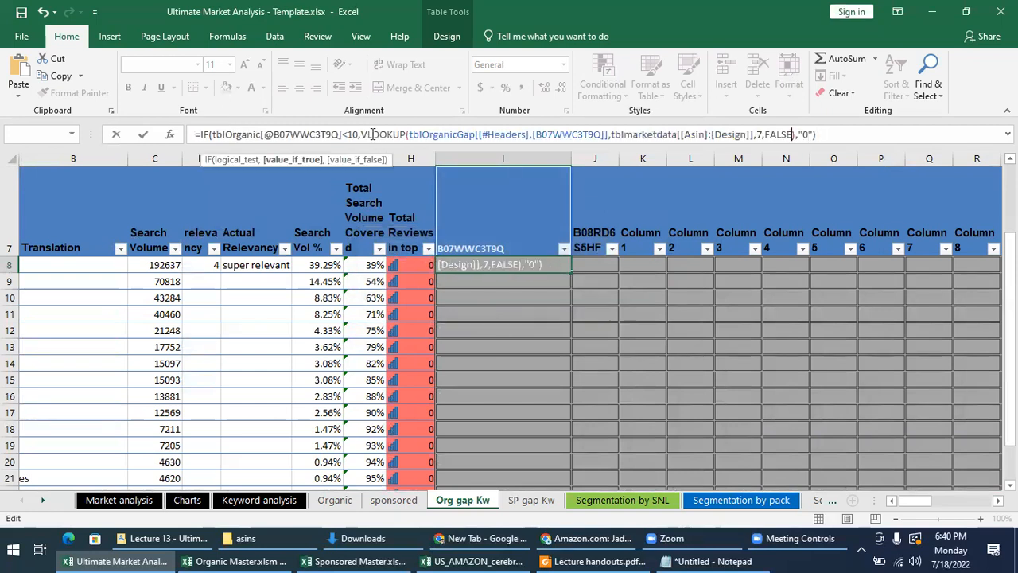
key(Left)
key(Left)
key(Left)
key(Left)
key(Left)
key(Left)
key(Left)
key(Left)
key(Left)
key(Left)
key(Left)
key(Left)
key(Left)
key(Left)
key(Left)
key(Left)
key(Left)
key(End)
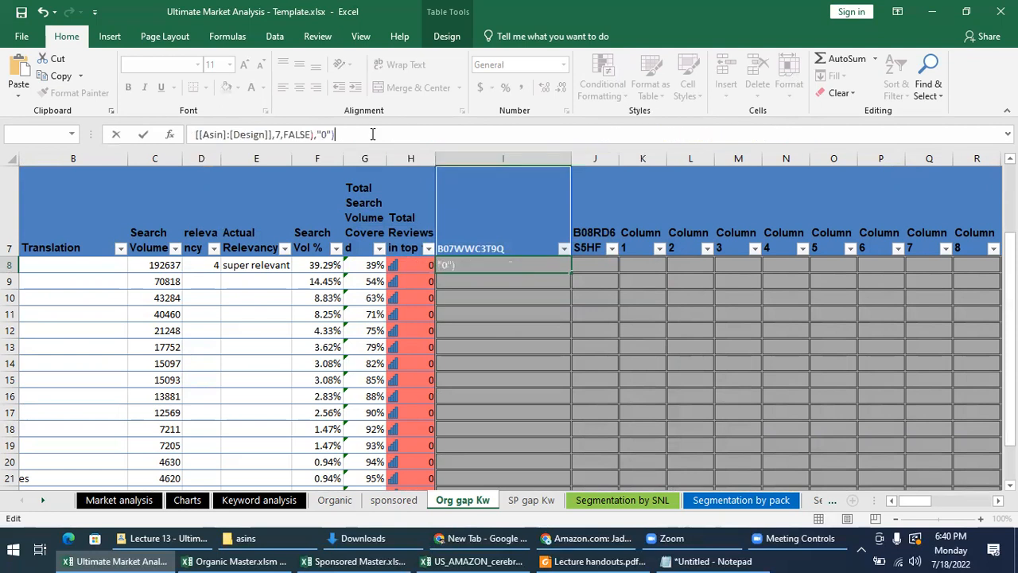
key(BackSpace)
key(BackSpace)
key(BackSpace)
key(BackSpace)
key(BackSpace)
key(BackSpace)
key(BackSpace)
key(BackSpace)
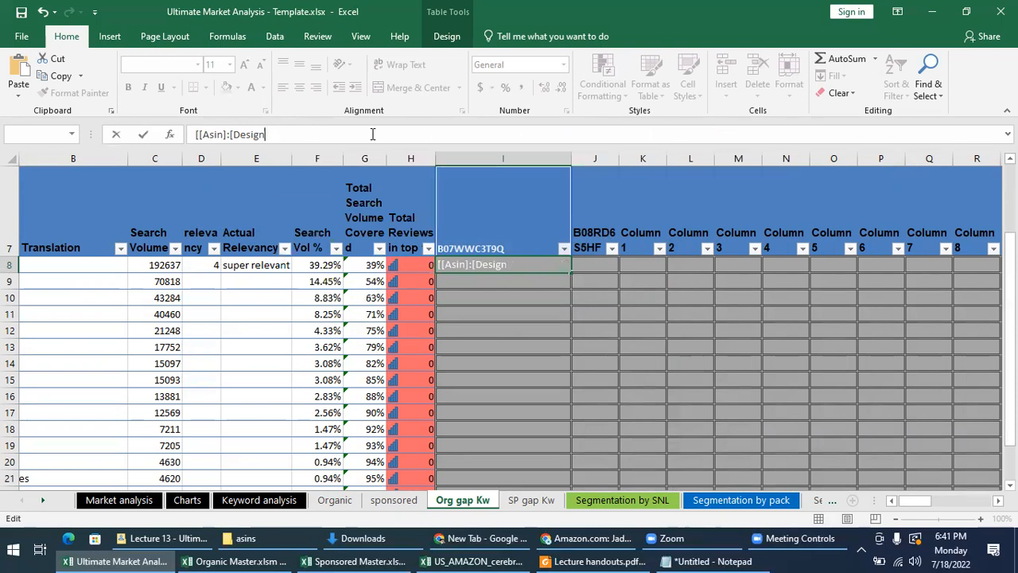
key(BackSpace)
key(BackSpace)
key(BackSpace)
key(BackSpace)
key(BackSpace)
key(BackSpace)
key(BackSpace)
key(BackSpace)
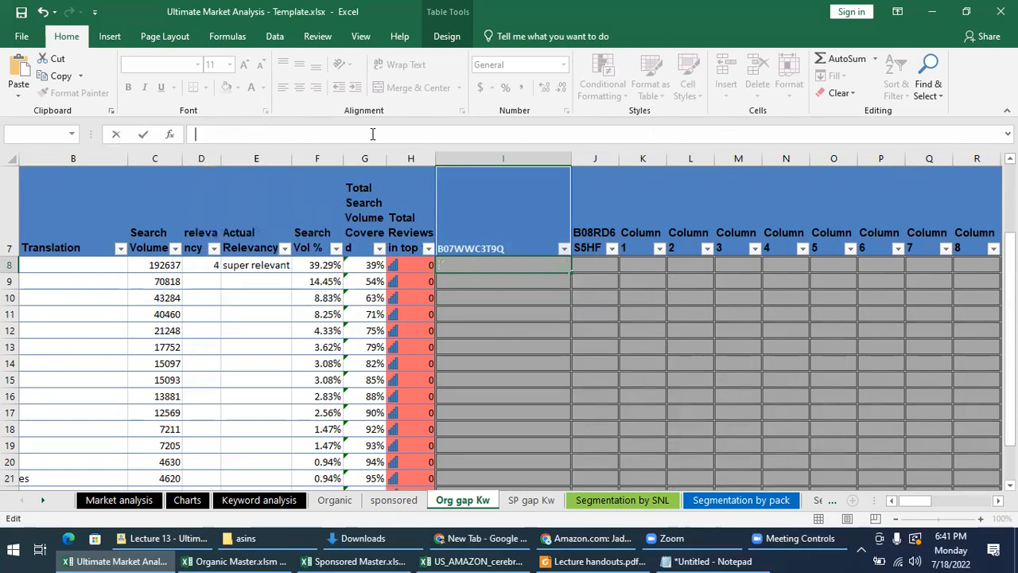
key(ctrl+v)
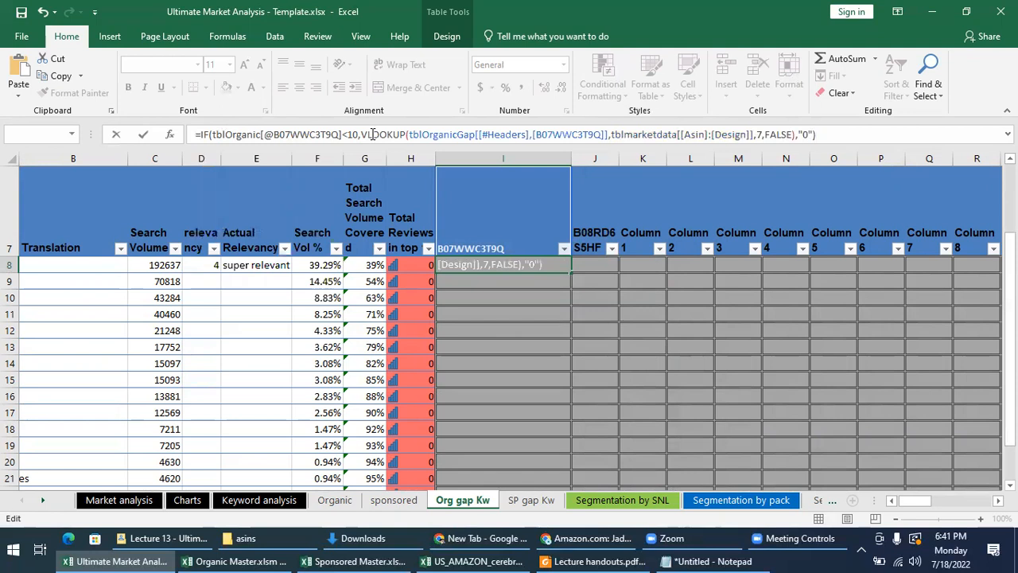
key(Return)
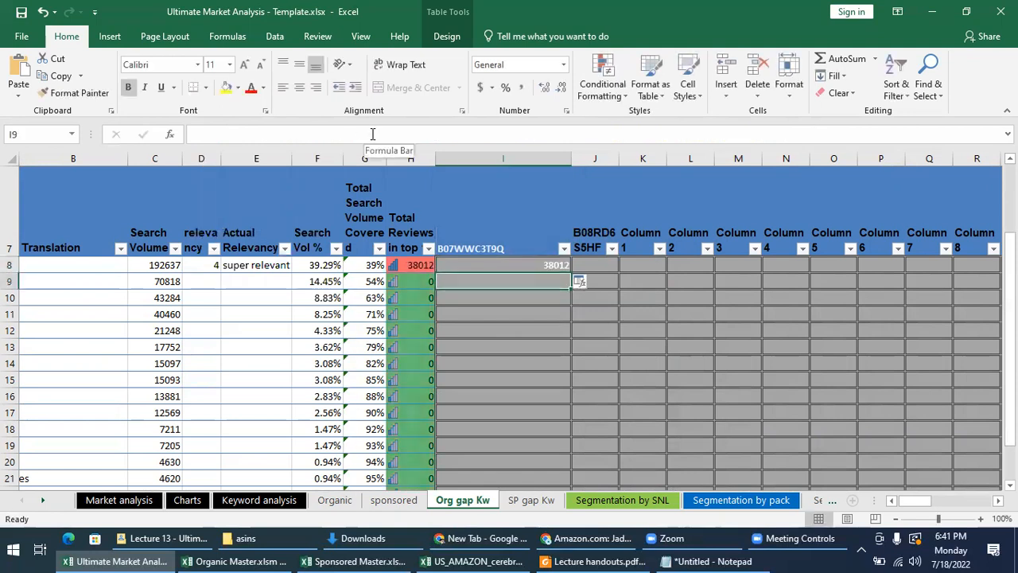
Check the I8 formula against the Notepad text and the Organic formula in the Lecture handouts PDF, and return to the Excel workbook
click(531, 267)
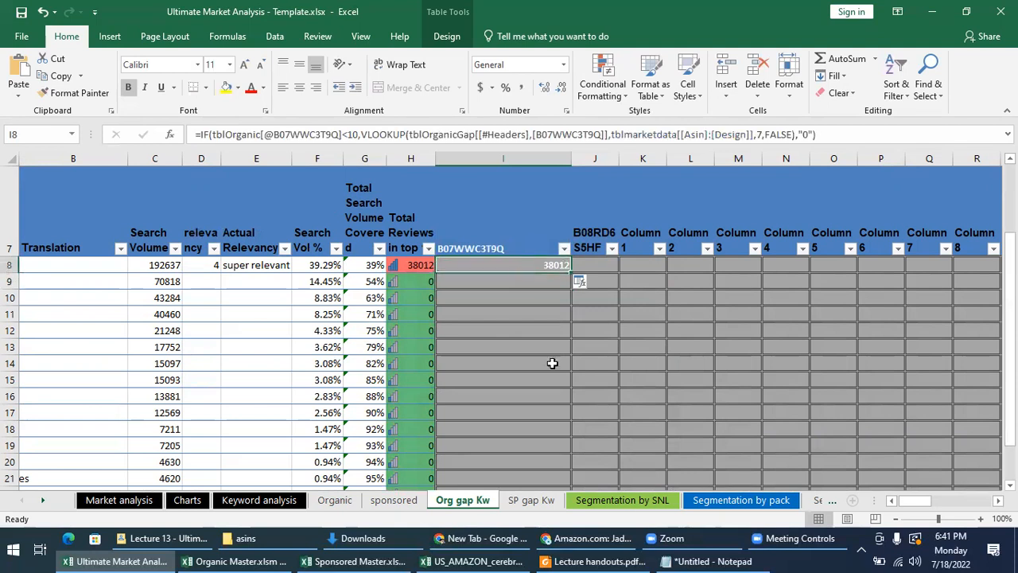
click(710, 557)
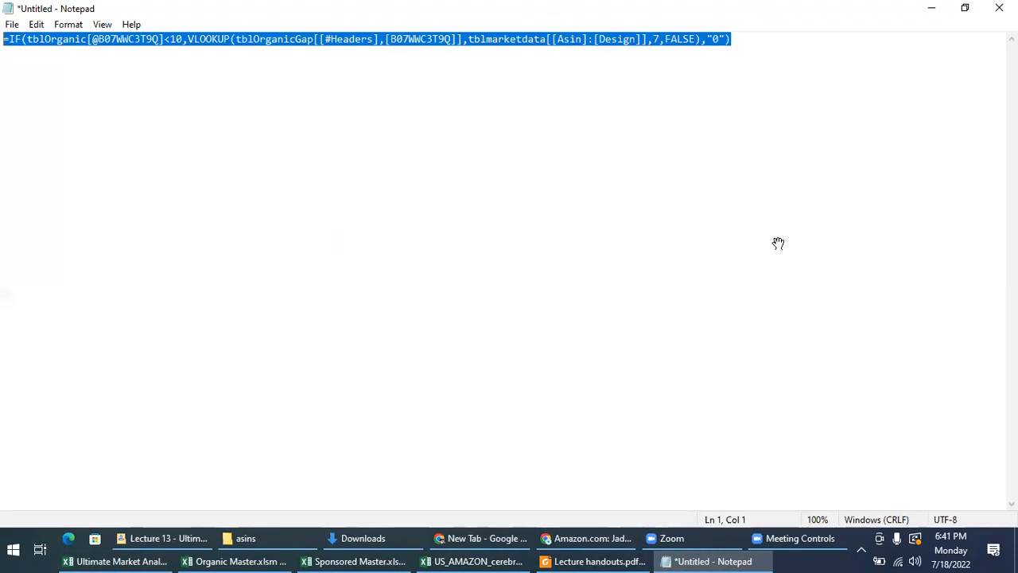
click(709, 555)
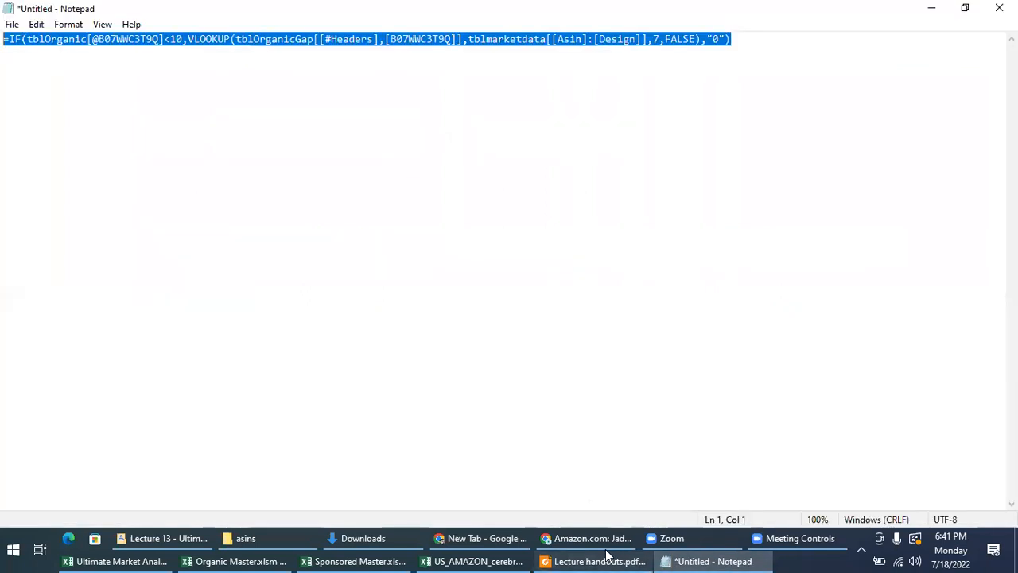
click(605, 559)
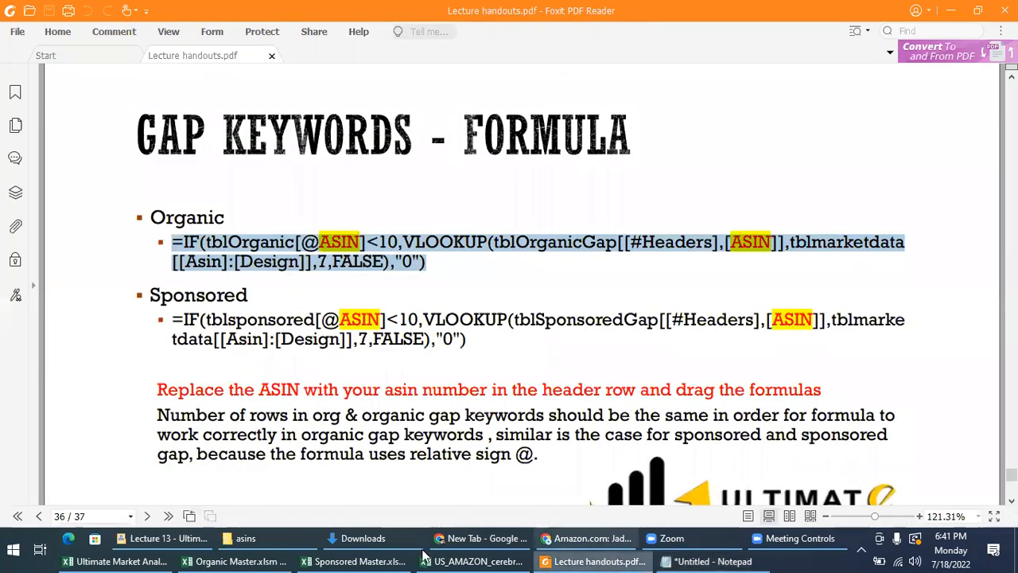
click(253, 558)
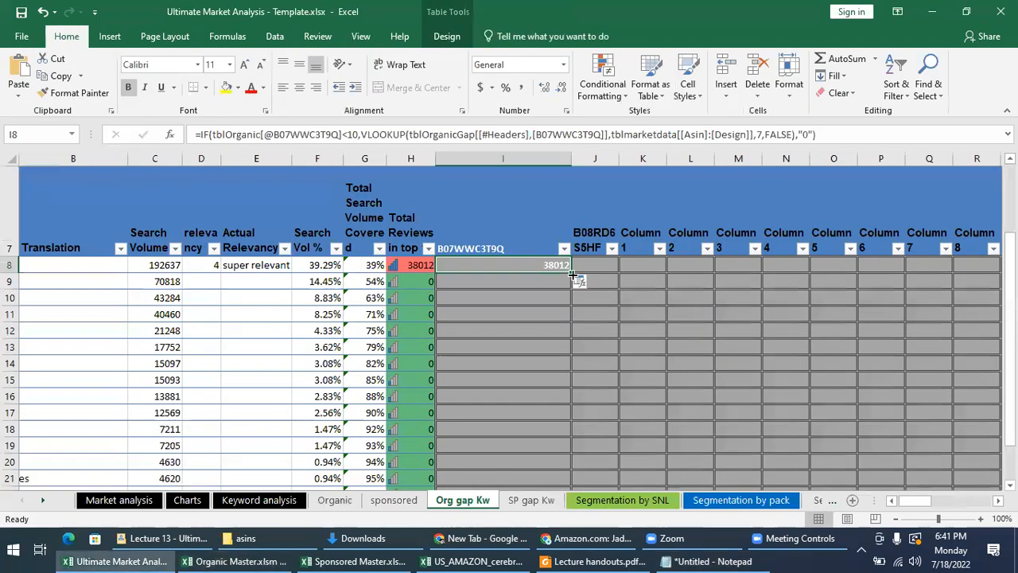
Fill the I8 formula across the ASIN columns of row 8 and down through row 27
drag(570, 273, 911, 272)
drag(968, 499, 931, 500)
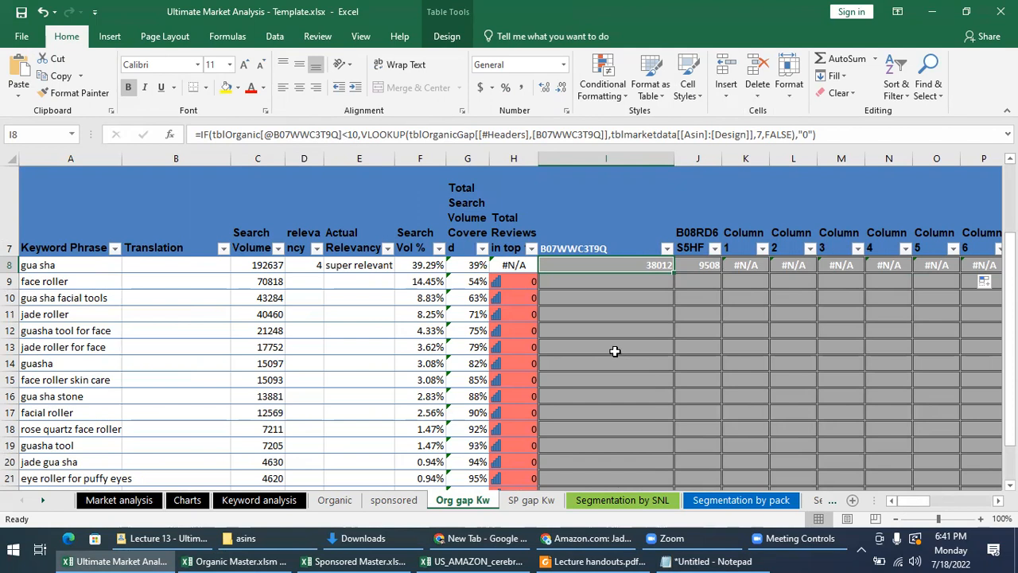
click(628, 311)
click(633, 264)
drag(633, 264, 918, 461)
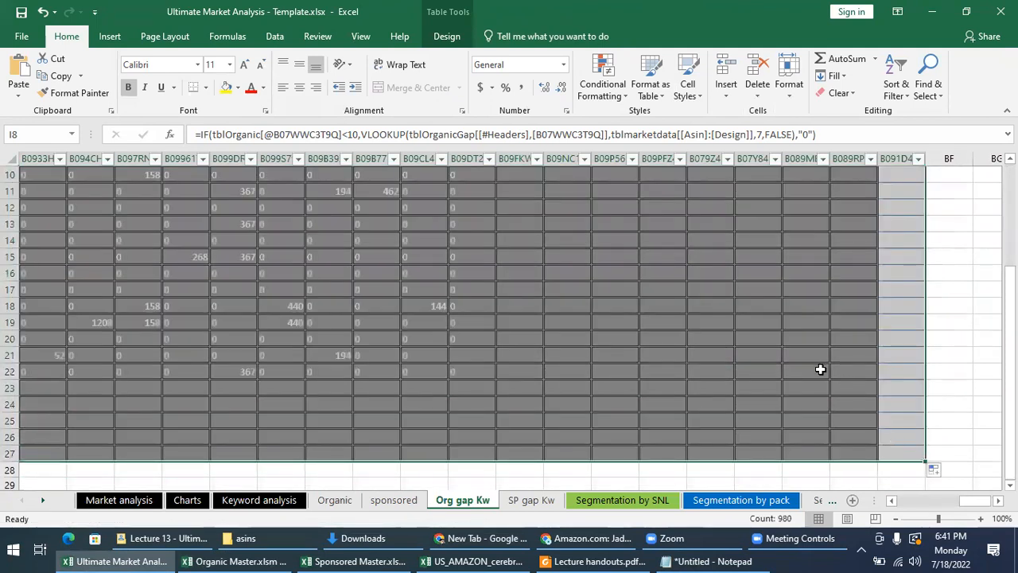
Examine the Total Reviews column and the formulas under the Column1 to Column10 headers
drag(970, 501, 915, 501)
scroll(546, 359, up, 3)
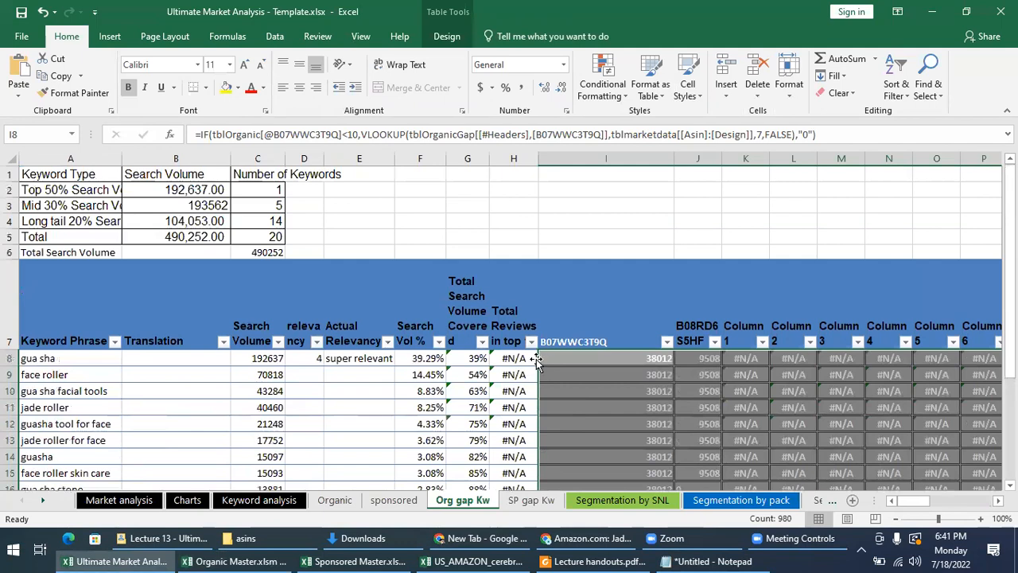
scroll(477, 360, down, 1)
drag(509, 311, 511, 430)
scroll(568, 359, up, 4)
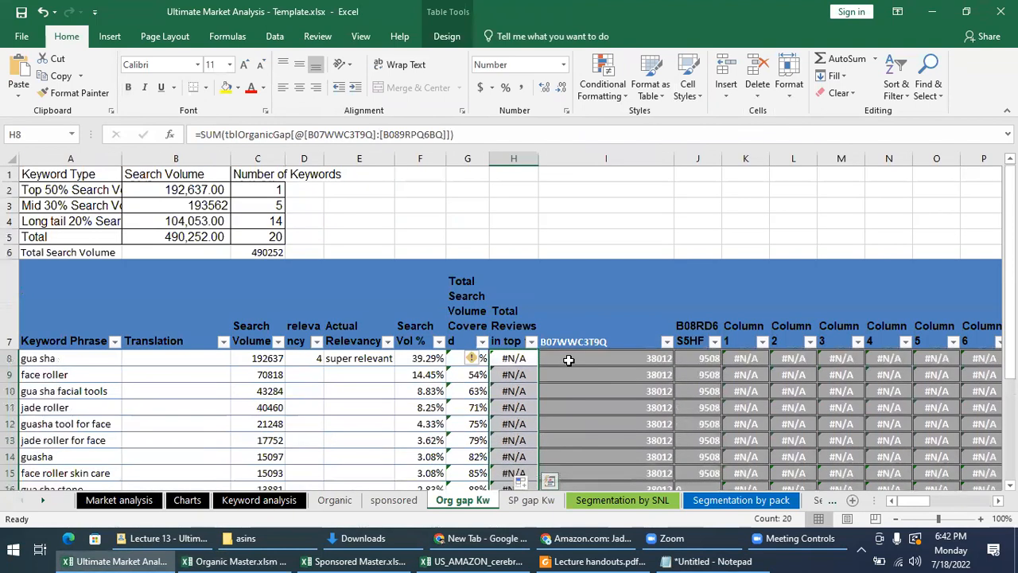
scroll(565, 362, down, 2)
drag(737, 228, 729, 471)
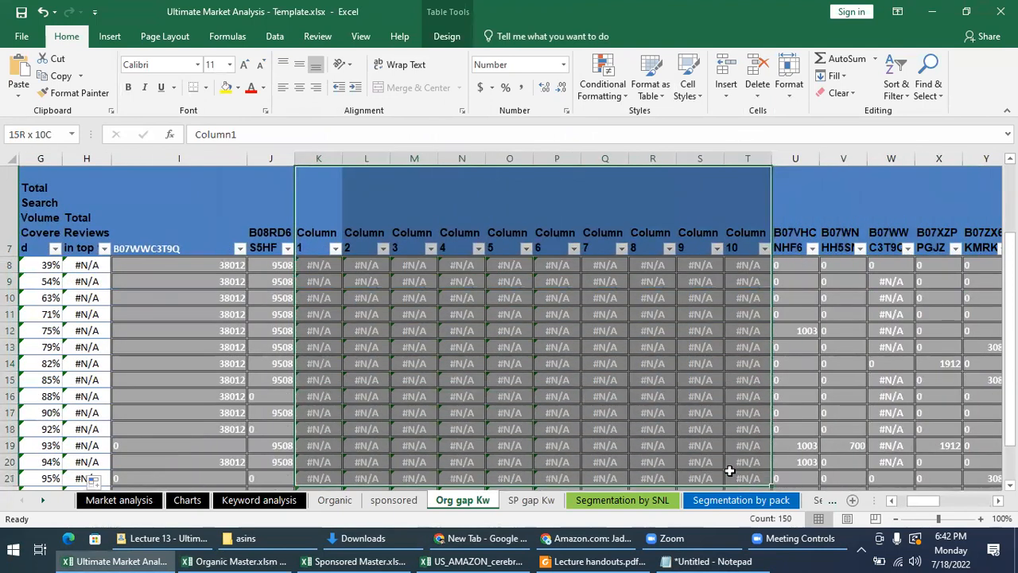
click(586, 365)
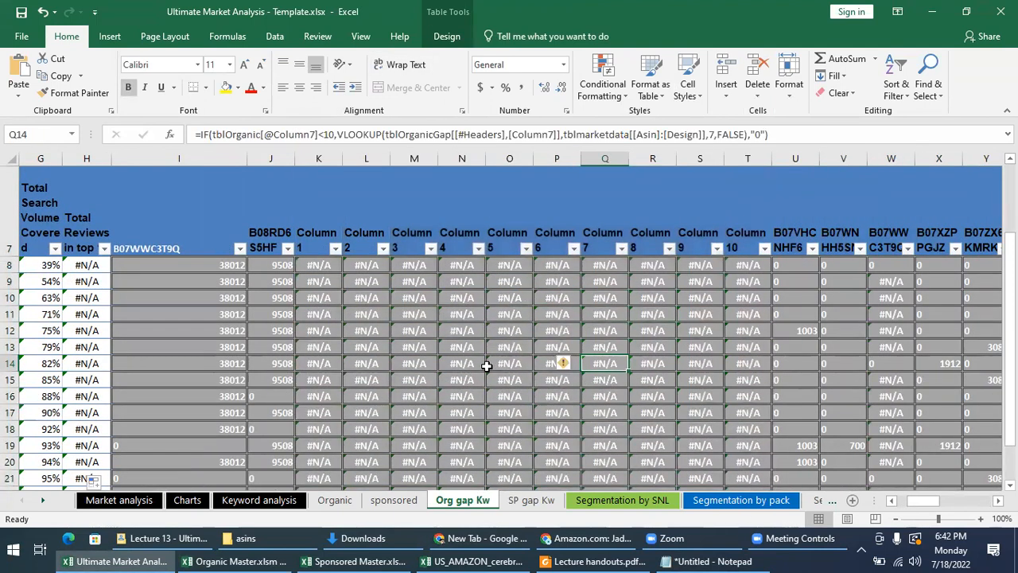
Undo the gap formula fills and the ASIN header replacement, back to the headers starting with B07CTY1W1D
click(43, 12)
click(43, 12)
click(43, 12)
click(43, 12)
click(43, 12)
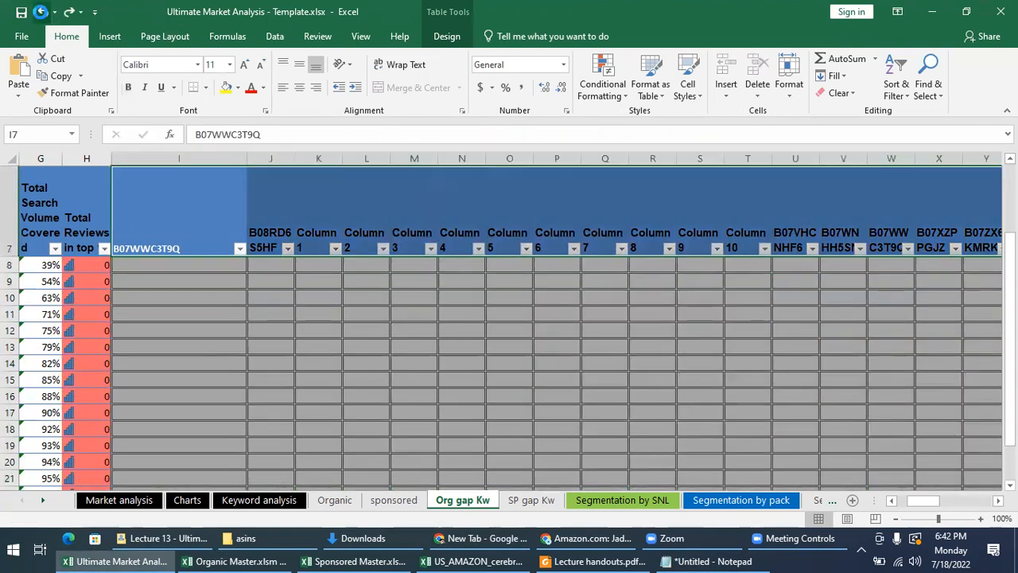
click(43, 12)
click(43, 12)
click(43, 11)
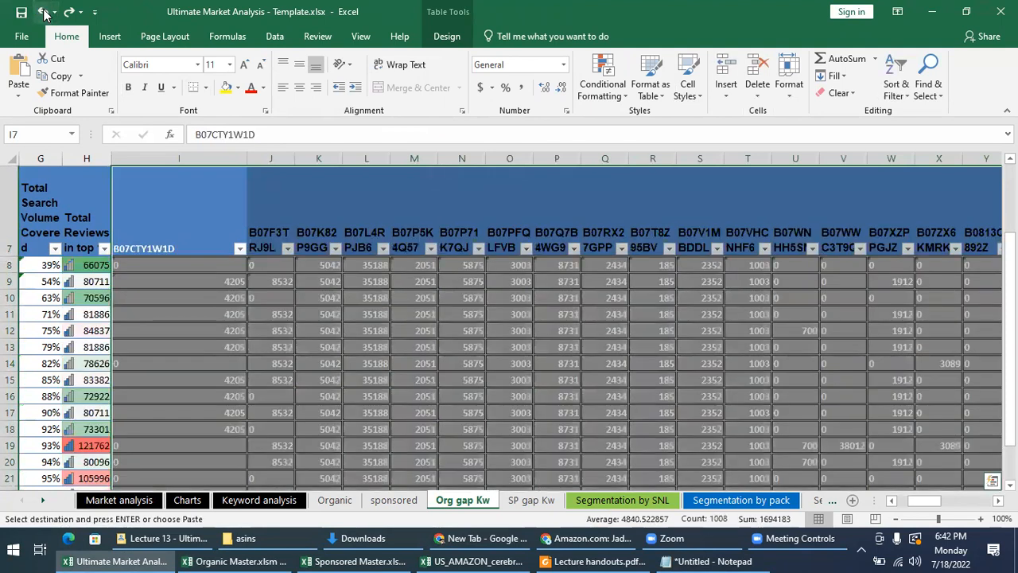
Examine the review lookups and Total Reviews sums for all keywords on Org gap Kw, and switch to the Market analysis sheet
click(370, 347)
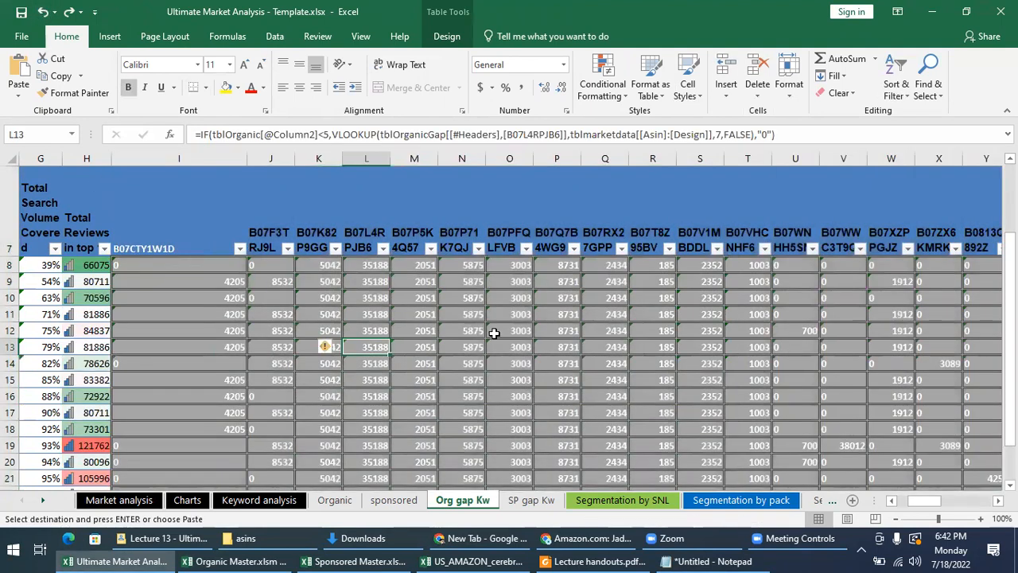
drag(96, 265, 80, 344)
key(ctrl+v)
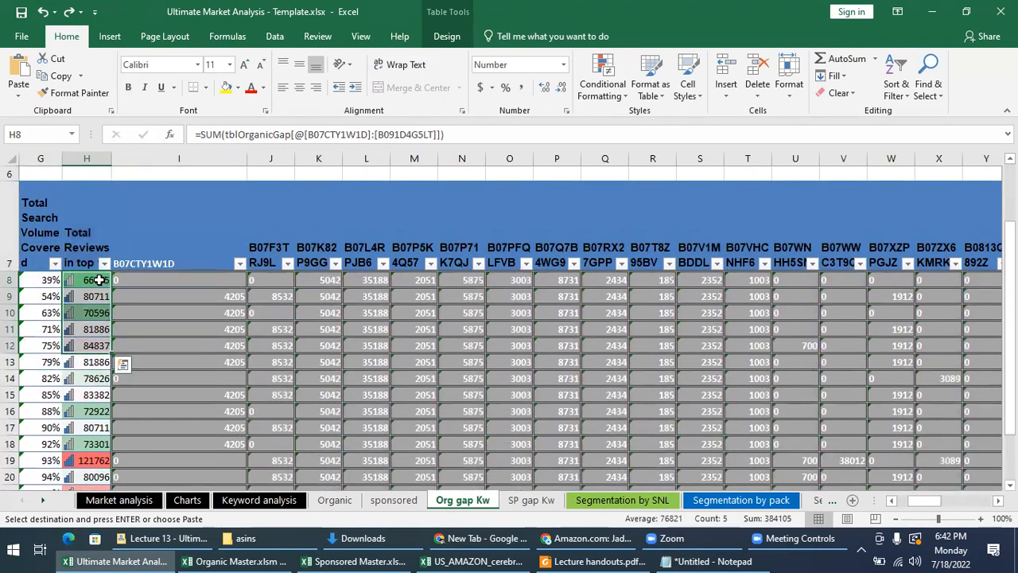
click(99, 280)
scroll(93, 362, down, 3)
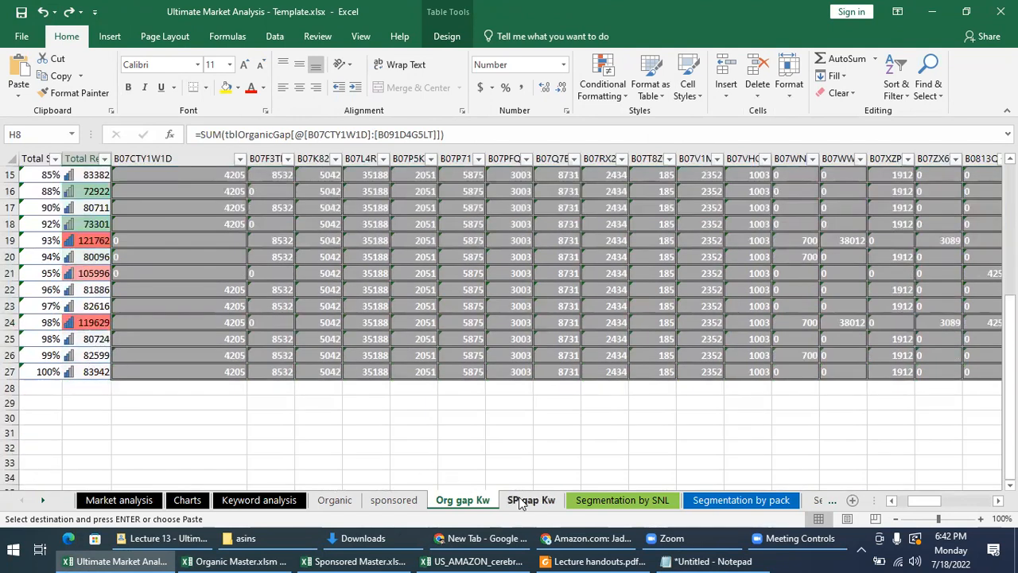
scroll(70, 334, up, 4)
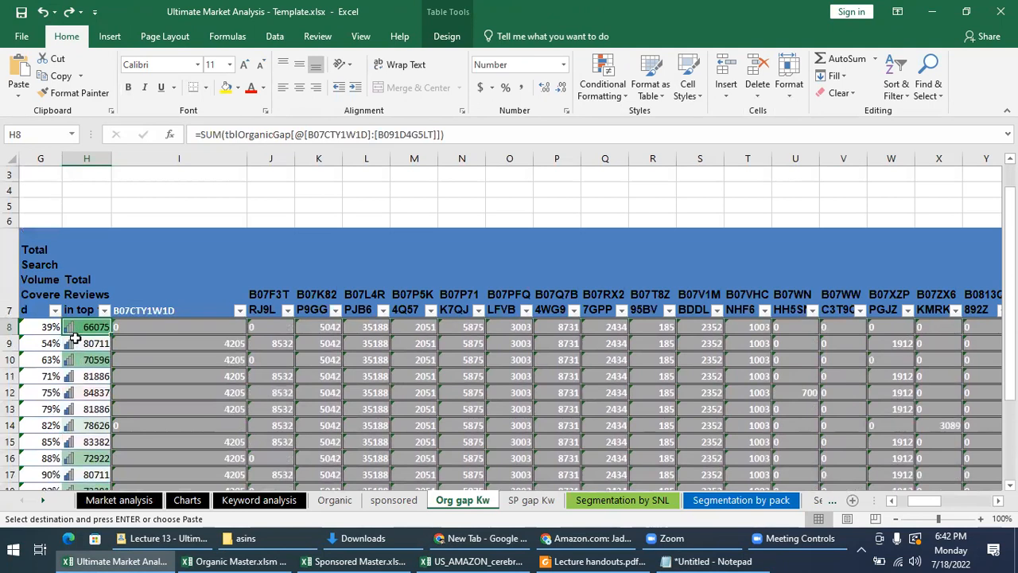
scroll(90, 362, down, 2)
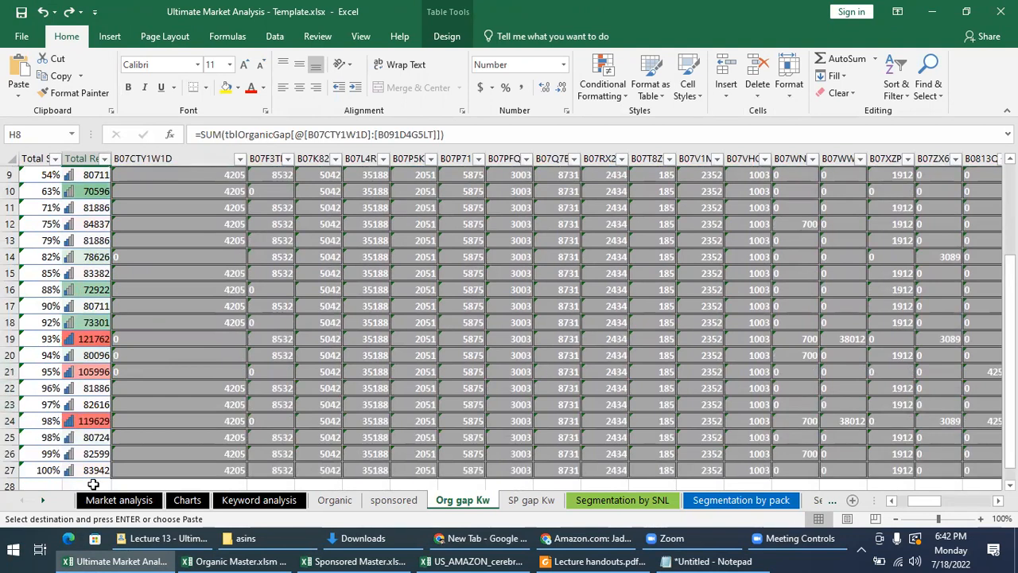
click(119, 500)
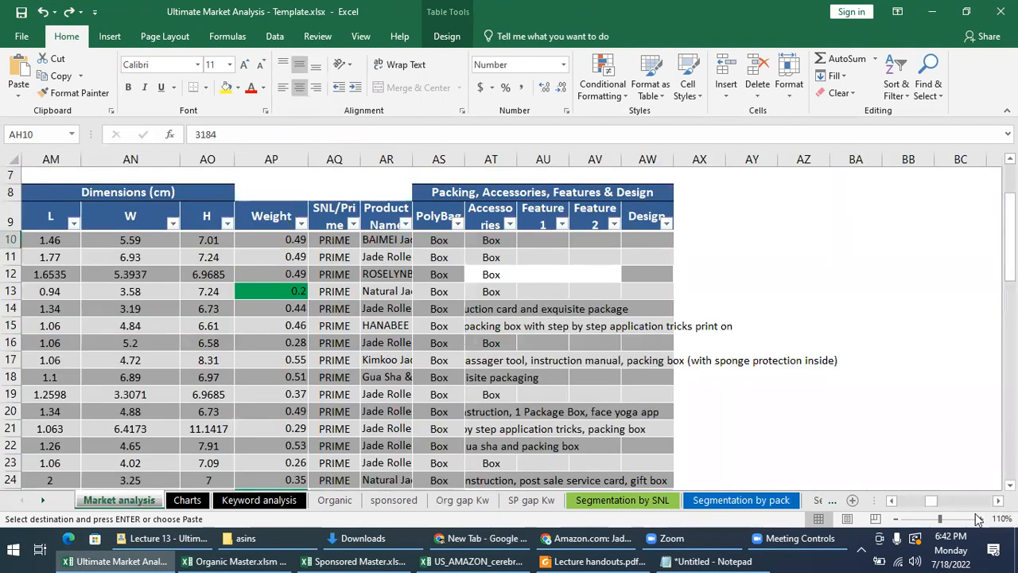
Inspect the B07CTY1W1D formula for the gua sha keyword on SP gap Kw, and switch to Lecture handouts.pdf in the PDF reader
click(531, 500)
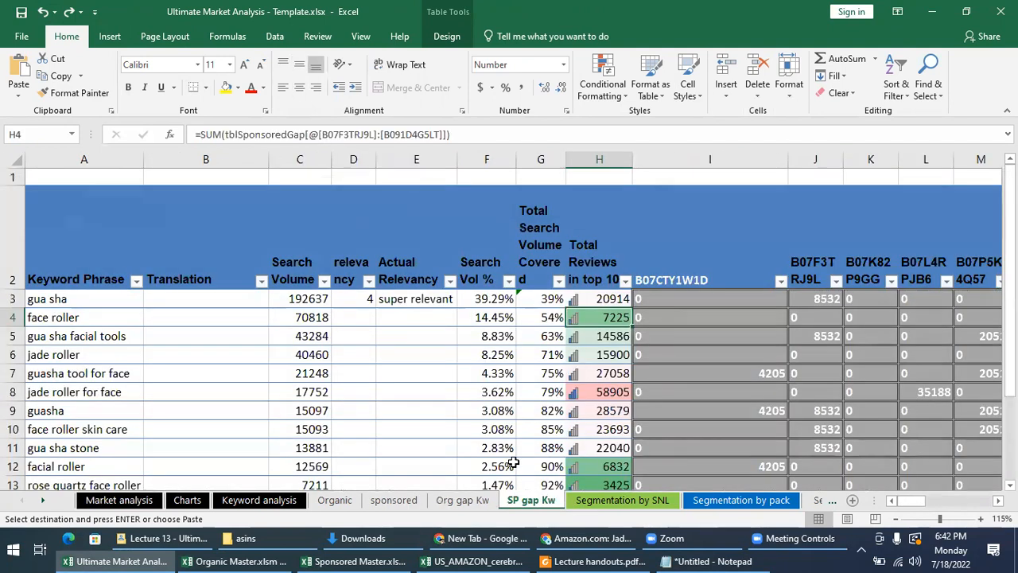
click(660, 301)
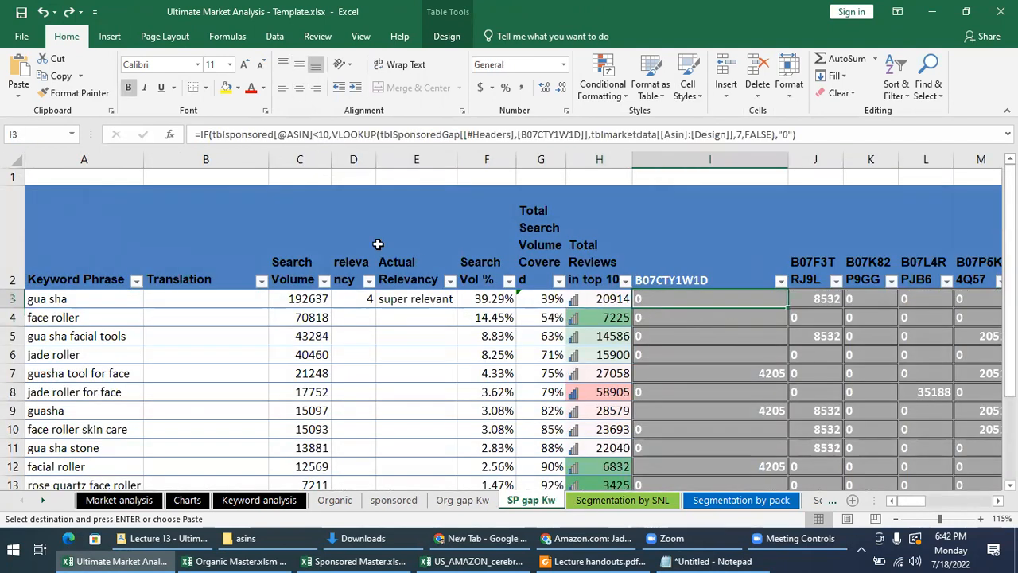
click(603, 561)
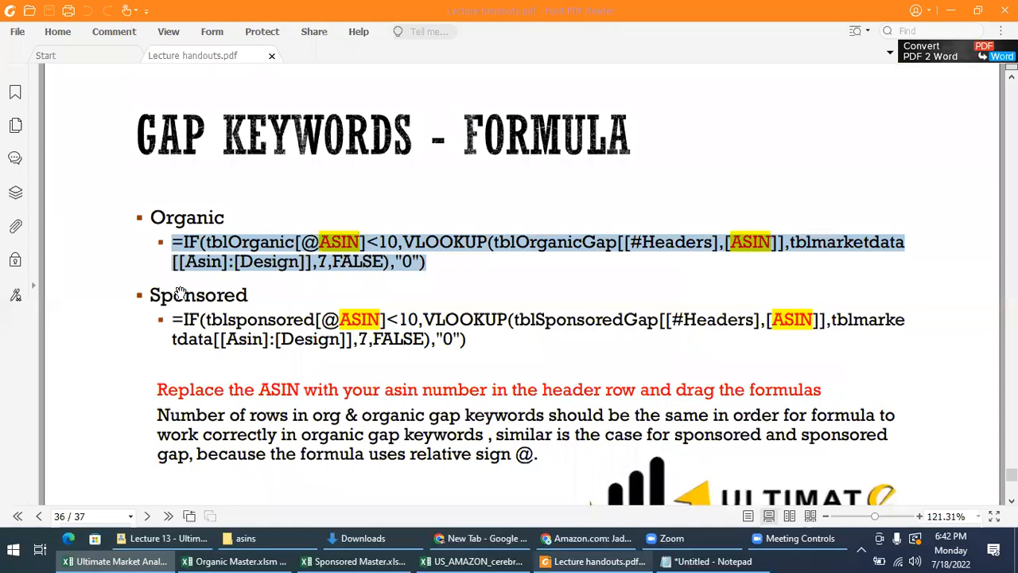